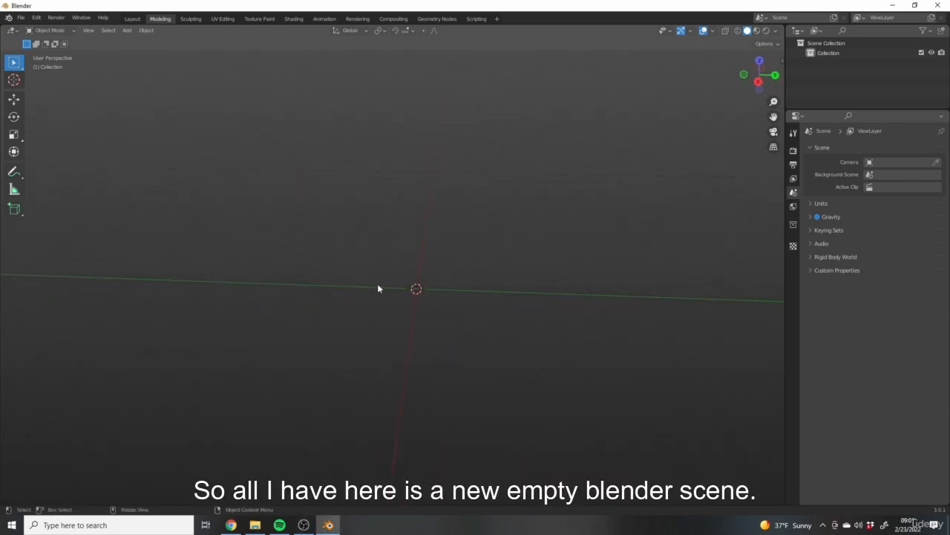
# - Enlarge the outliner area above the properties editor
pyautogui.moveTo(480, 289); pyautogui.dragTo(490, 299, button='middle')
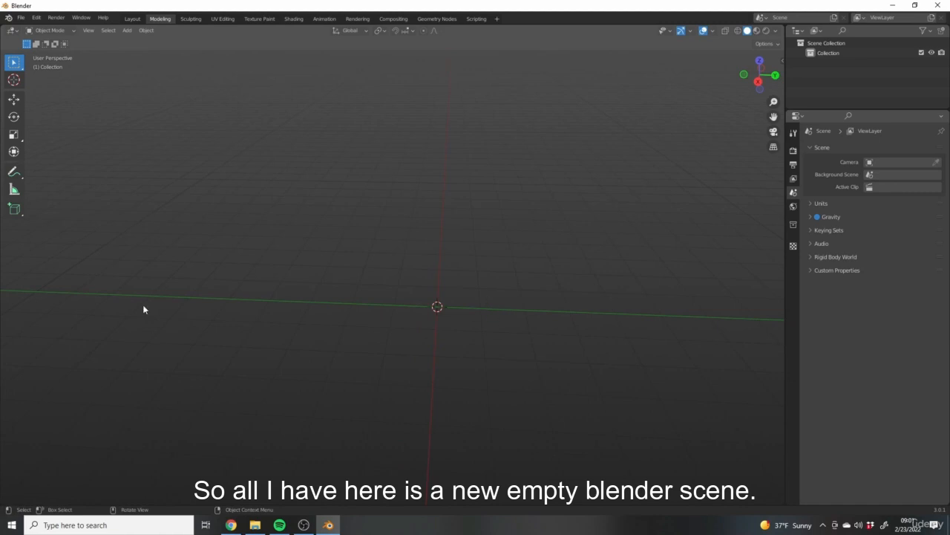
pyautogui.moveTo(366, 220); pyautogui.dragTo(233, 94, button='middle')
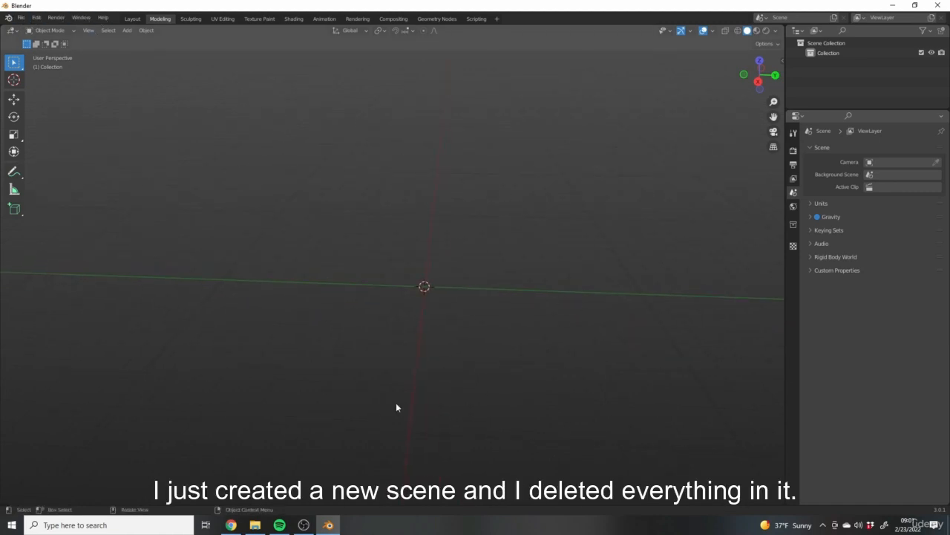
pyautogui.moveTo(655, 343); pyautogui.dragTo(813, 111, button='middle')
pyautogui.moveTo(812, 111); pyautogui.dragTo(803, 137)
pyautogui.keyDown('shift'); pyautogui.moveTo(514, 205); pyautogui.dragTo(493, 343, button='middle'); pyautogui.keyUp('shift')
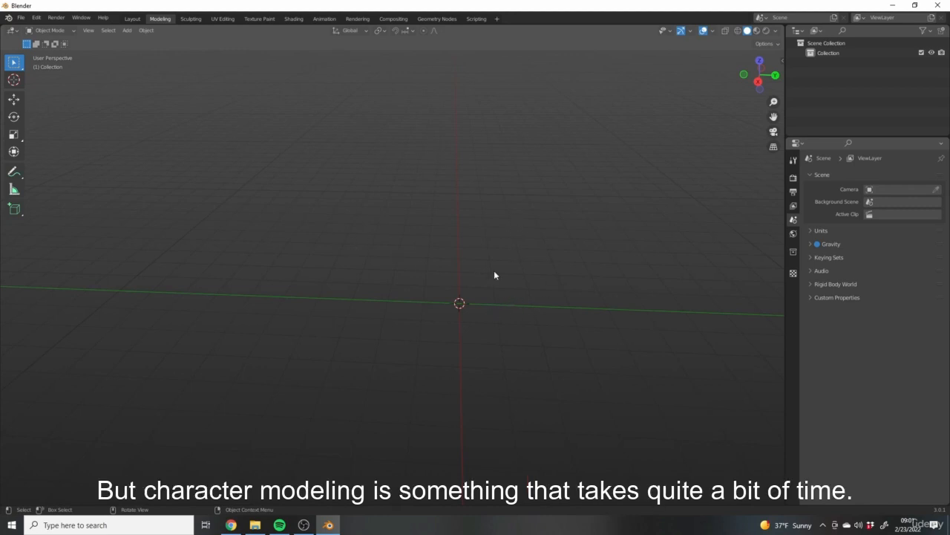
pyautogui.moveTo(529, 311); pyautogui.dragTo(484, 304, button='middle')
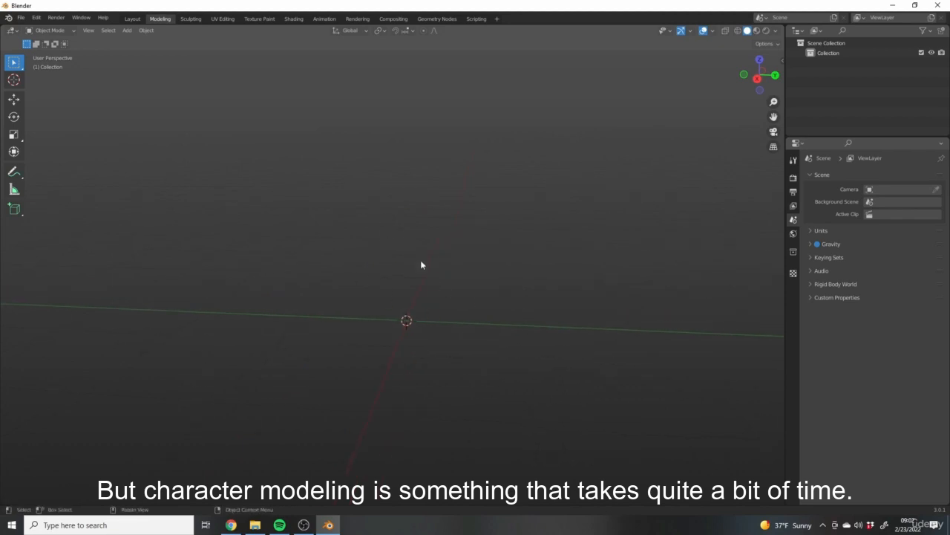
pyautogui.moveTo(506, 360); pyautogui.dragTo(456, 309, button='middle')
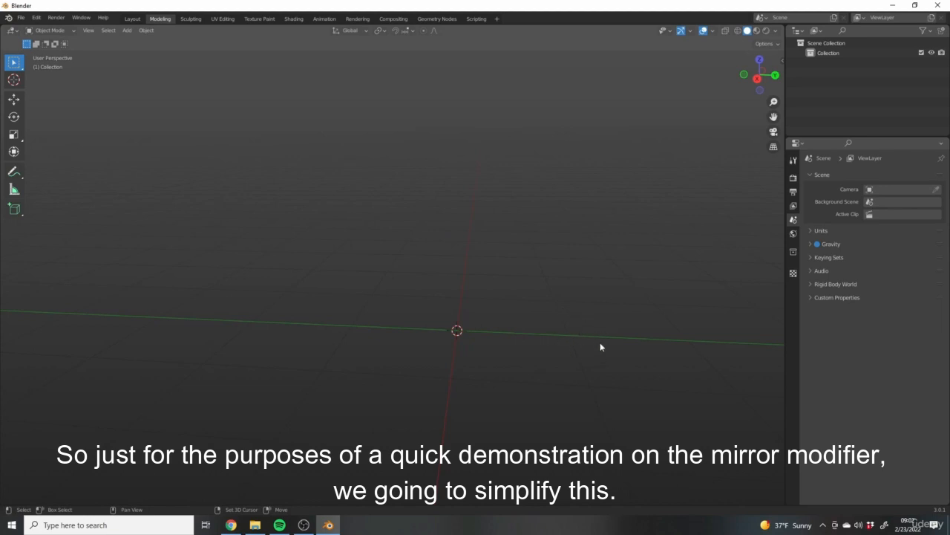
pyautogui.keyDown('shift'); pyautogui.moveTo(507, 310); pyautogui.dragTo(511, 325, button='middle'); pyautogui.keyUp('shift')
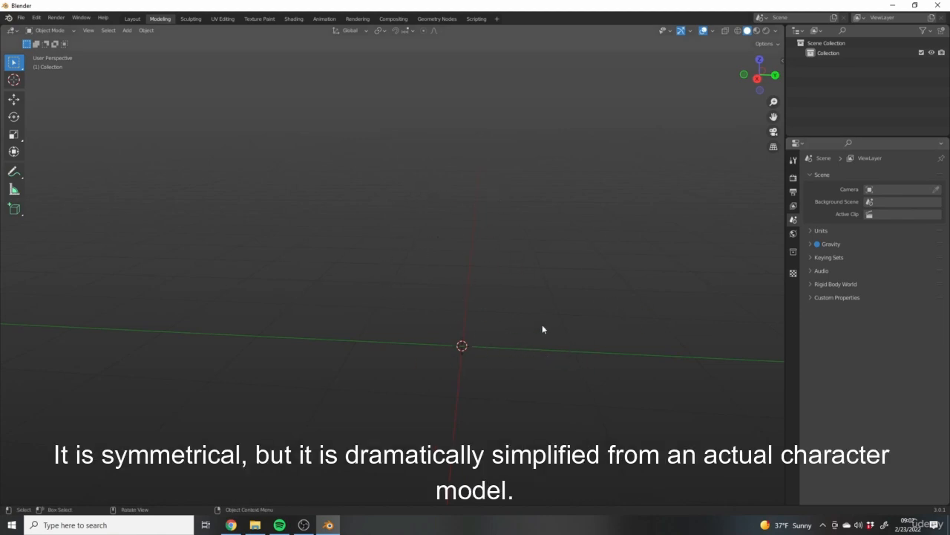
pyautogui.moveTo(542, 329); pyautogui.dragTo(589, 334, button='middle')
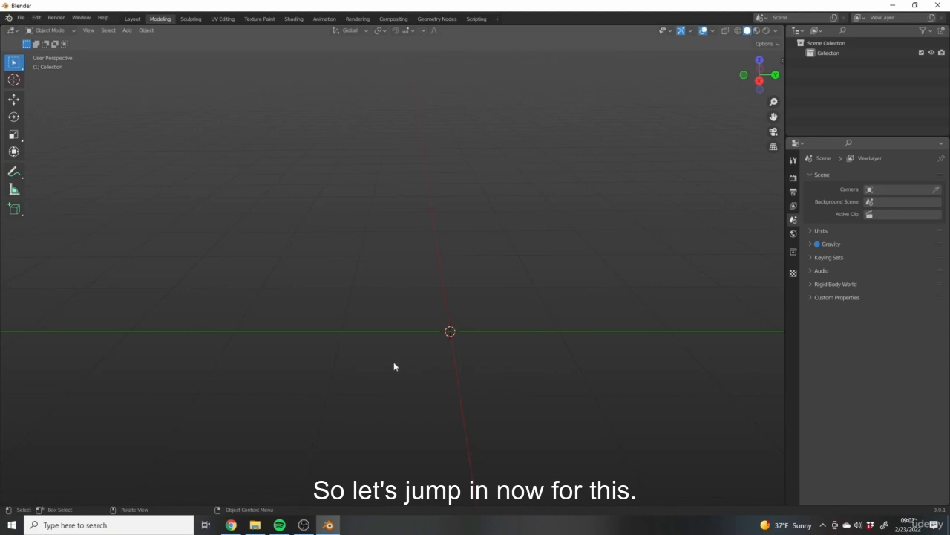
# - Add a cylinder mesh at the origin of the empty scene
pyautogui.moveTo(395, 366); pyautogui.dragTo(494, 340, button='middle')
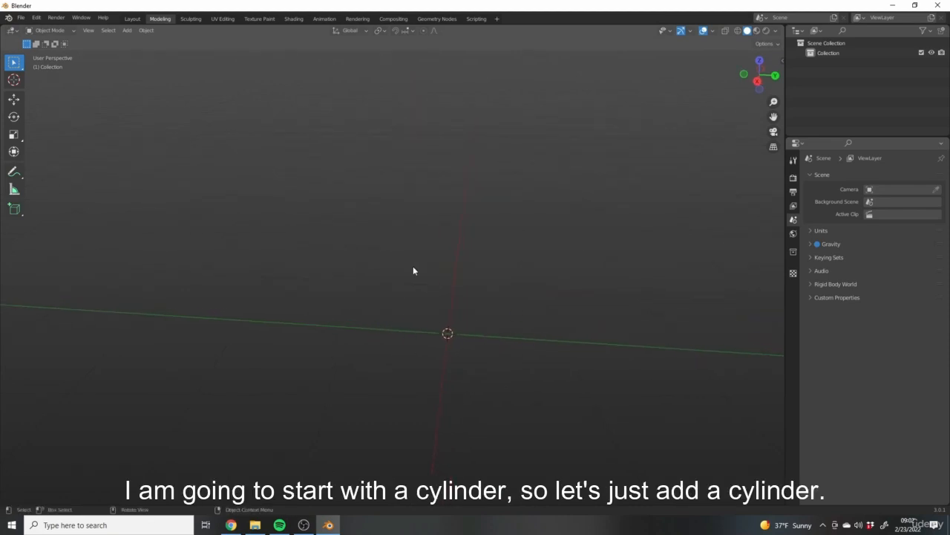
pyautogui.hotkey('shift', 'a')
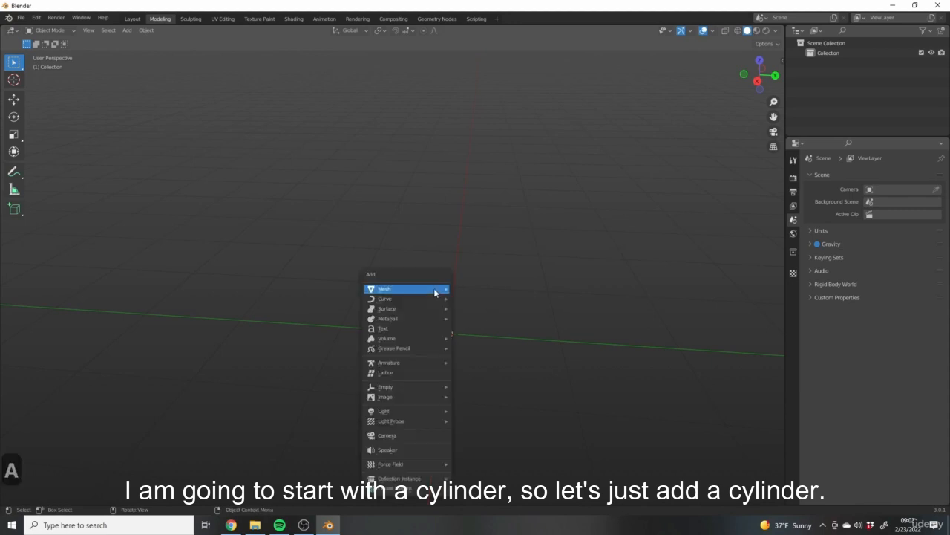
pyautogui.moveTo(435, 290)
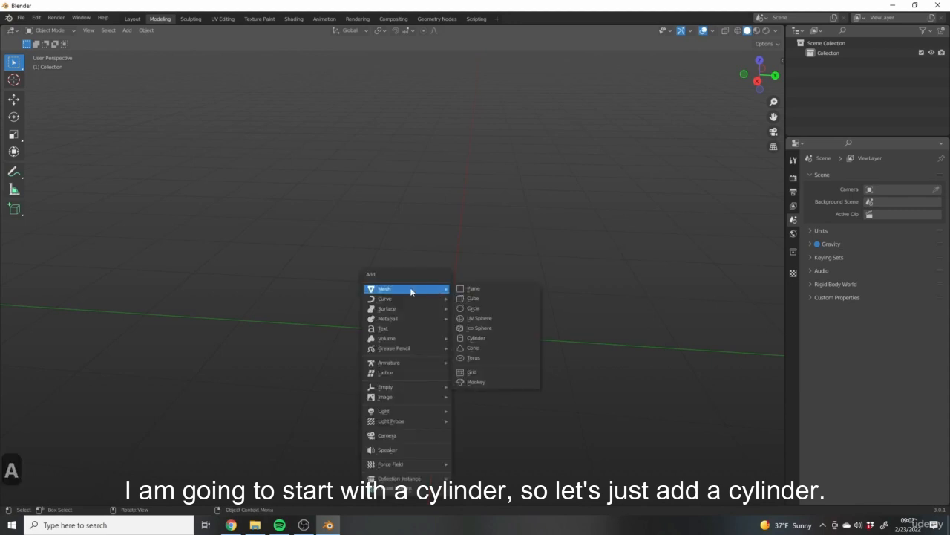
pyautogui.click(479, 337)
pyautogui.moveTo(553, 358); pyautogui.dragTo(594, 356, button='middle')
pyautogui.scroll(-3, 496, 342)
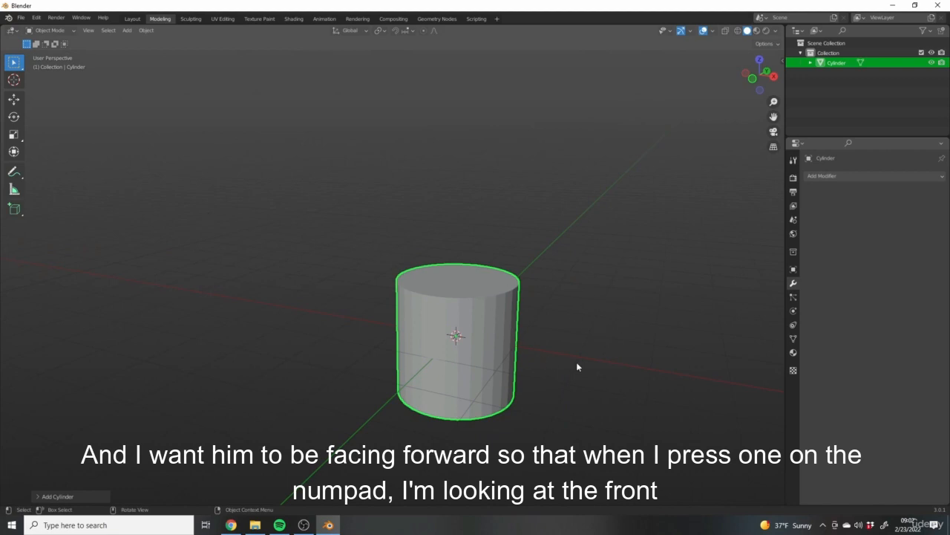
# - Rotate the cylinder 90° about the global X axis so its round face points to the front view
pyautogui.press('KP_1')
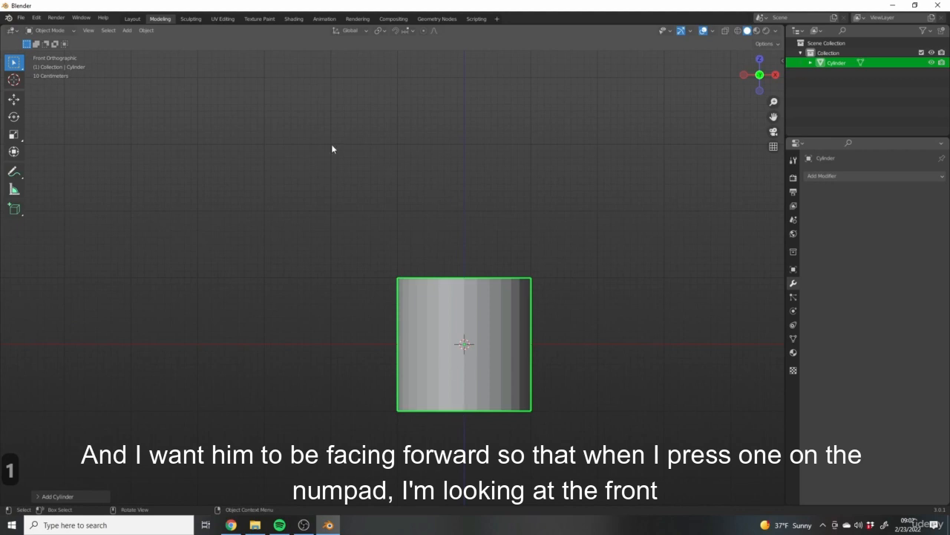
pyautogui.moveTo(403, 138); pyautogui.dragTo(428, 298, button='middle')
pyautogui.keyDown('shift'); pyautogui.moveTo(473, 327); pyautogui.dragTo(531, 373, button='middle'); pyautogui.keyUp('shift')
pyautogui.scroll(4, 423, 320)
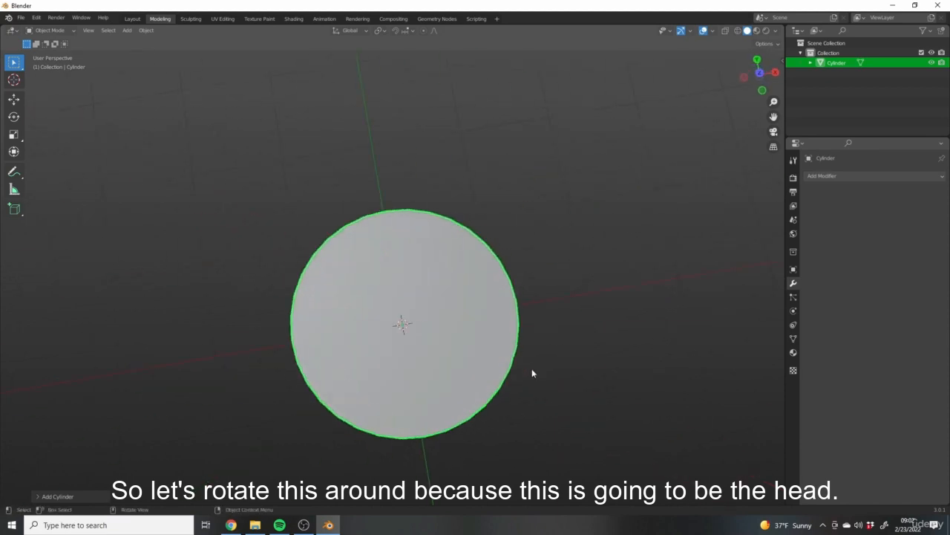
pyautogui.moveTo(373, 366); pyautogui.dragTo(448, 320, button='middle')
pyautogui.press('1')
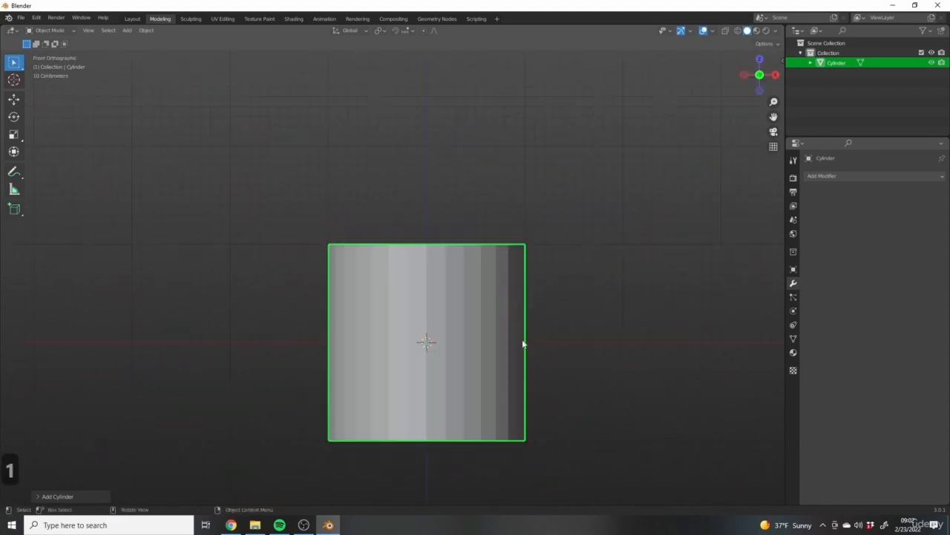
pyautogui.keyDown('shift'); pyautogui.moveTo(522, 343); pyautogui.dragTo(501, 384, button='middle'); pyautogui.keyUp('shift')
pyautogui.scroll(-5, 500, 401)
pyautogui.write('r')
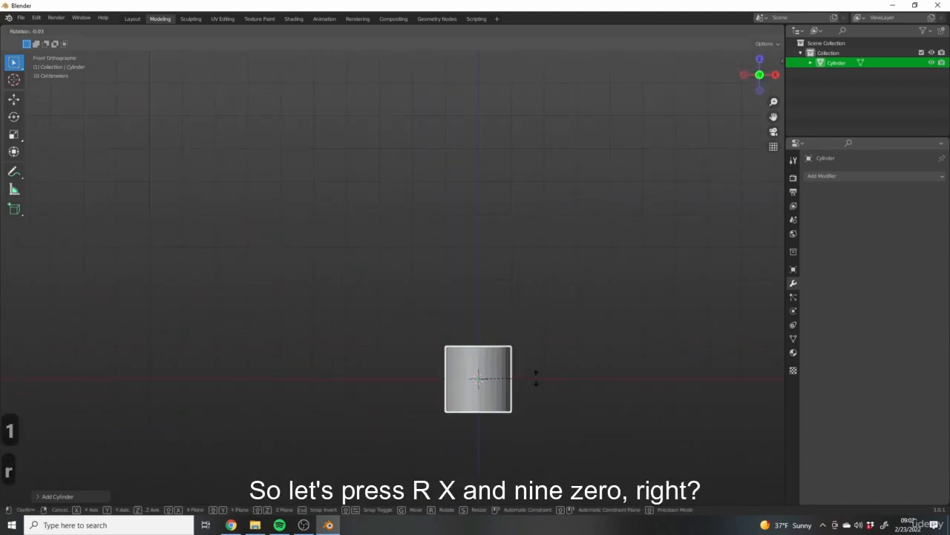
pyautogui.write('x90')
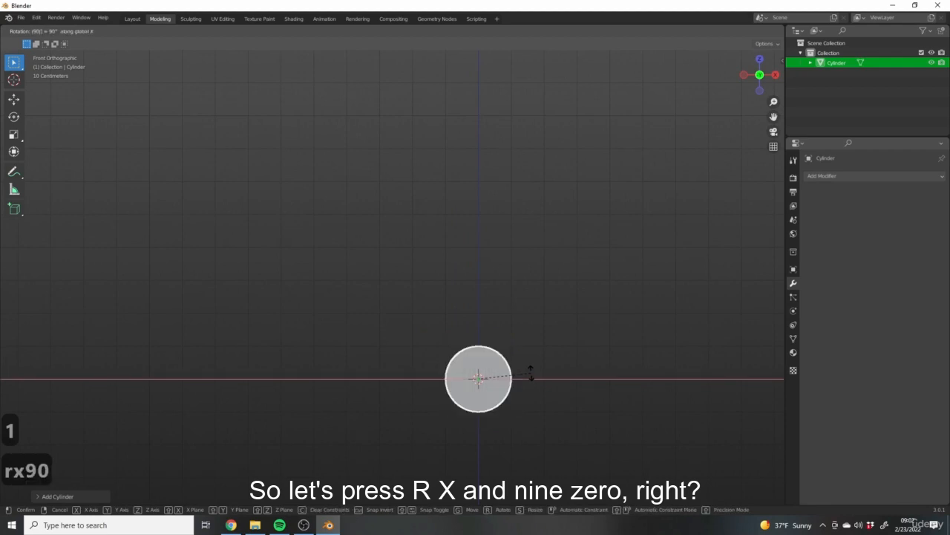
pyautogui.press('Return')
# - Scale the cylinder down uniformly to roughly half its size
pyautogui.keyDown('shift'); pyautogui.moveTo(487, 369); pyautogui.dragTo(397, 353, button='middle'); pyautogui.keyUp('shift')
pyautogui.scroll(2, 452, 347)
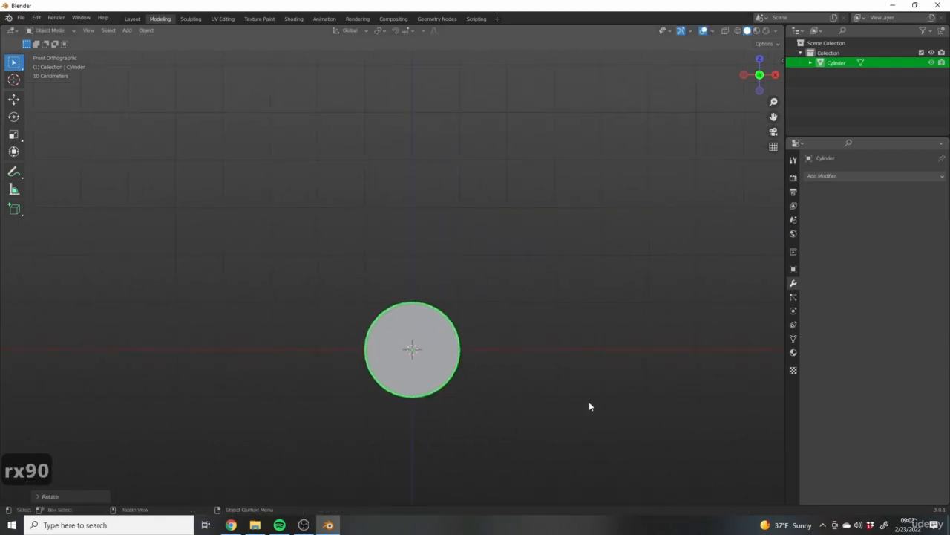
pyautogui.press('s')
pyautogui.click(494, 374)
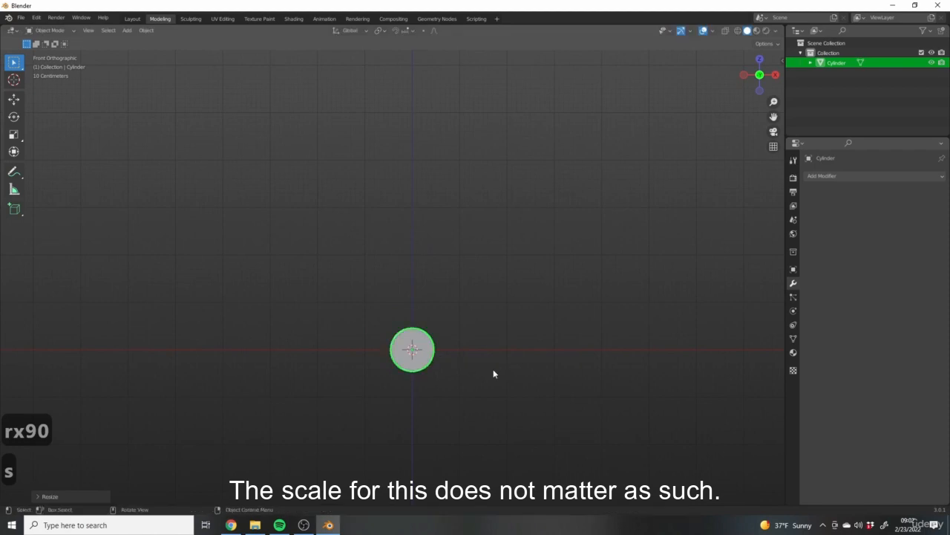
# - Raise the cylinder about 2.5 m along the global Z axis, above the ground grid
pyautogui.keyDown('shift'); pyautogui.moveTo(420, 373); pyautogui.dragTo(467, 402, button='middle'); pyautogui.keyUp('shift')
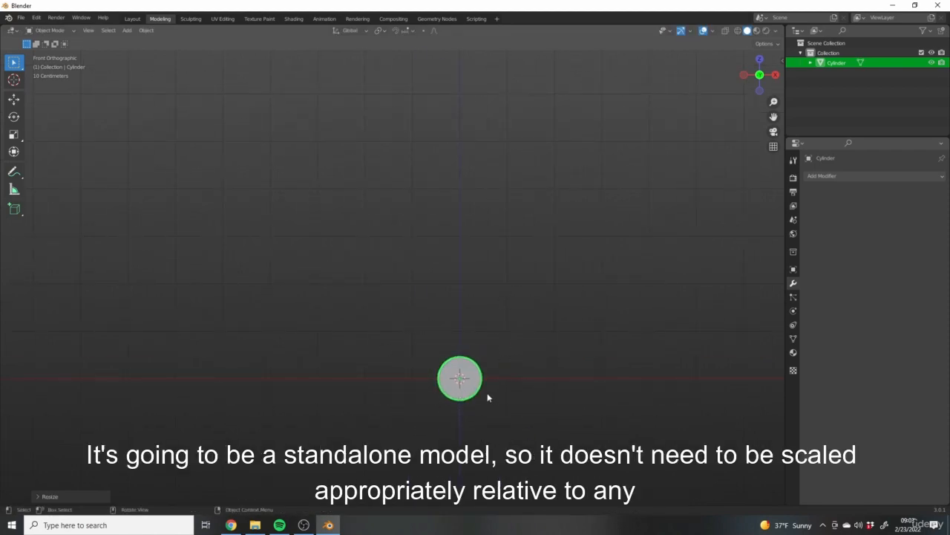
pyautogui.scroll(1, 488, 397)
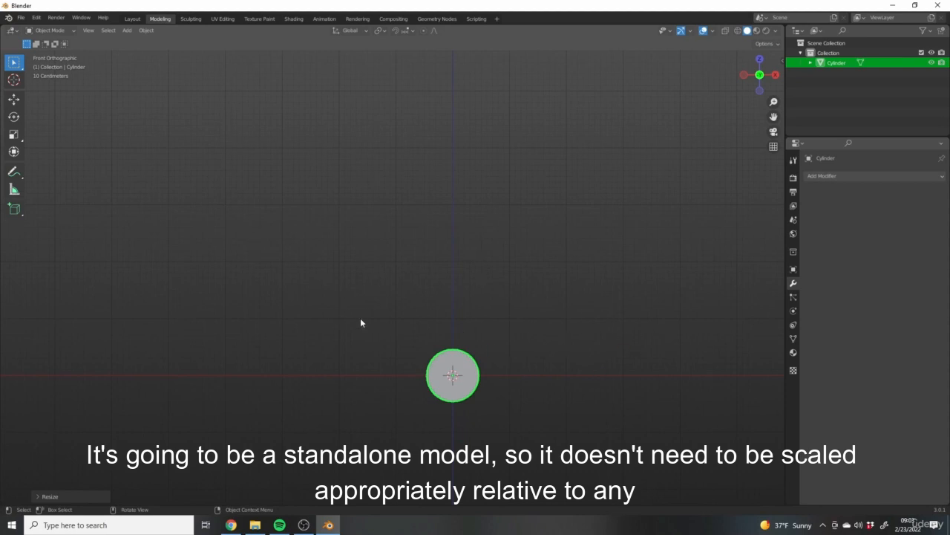
pyautogui.scroll(3, 535, 339)
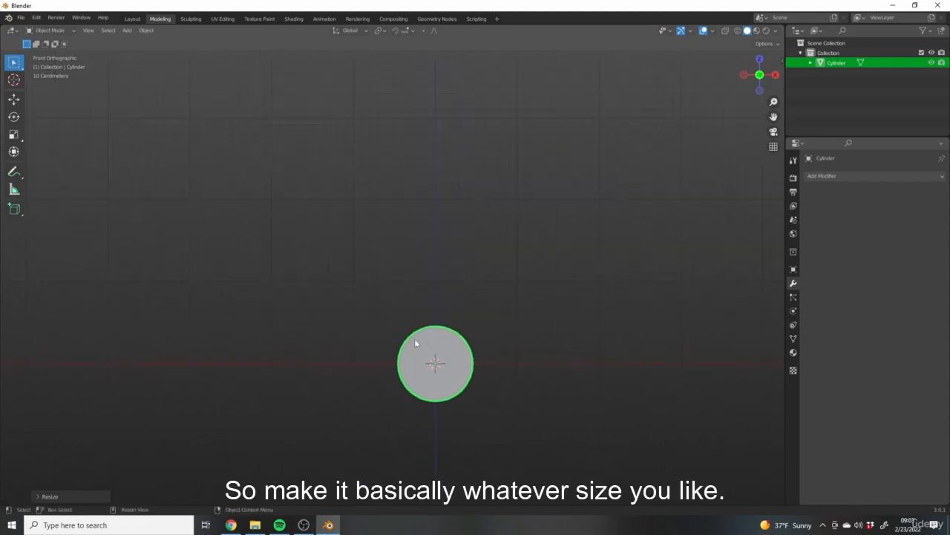
pyautogui.press('g')
pyautogui.press('z')
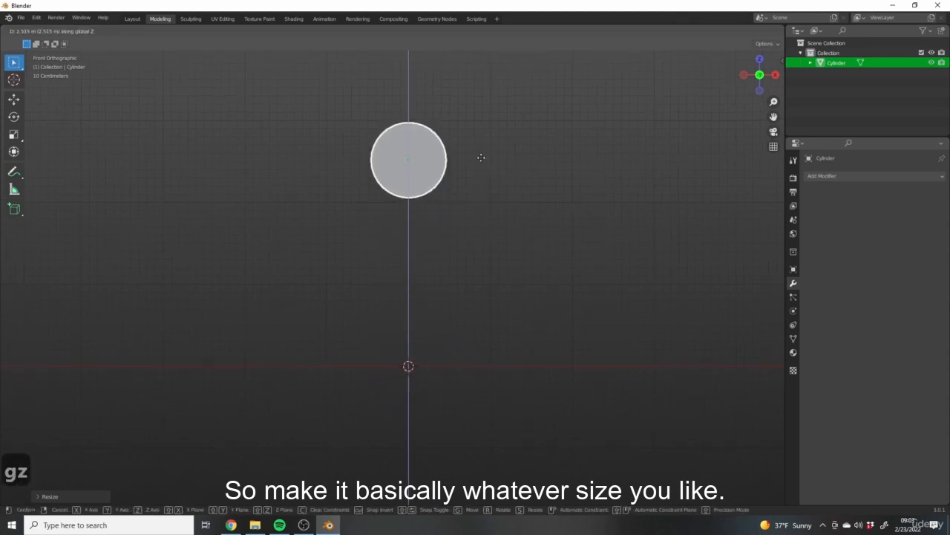
pyautogui.click(482, 156)
pyautogui.scroll(-3, 554, 233)
pyautogui.moveTo(554, 233); pyautogui.dragTo(529, 317, button='middle')
pyautogui.press('1')
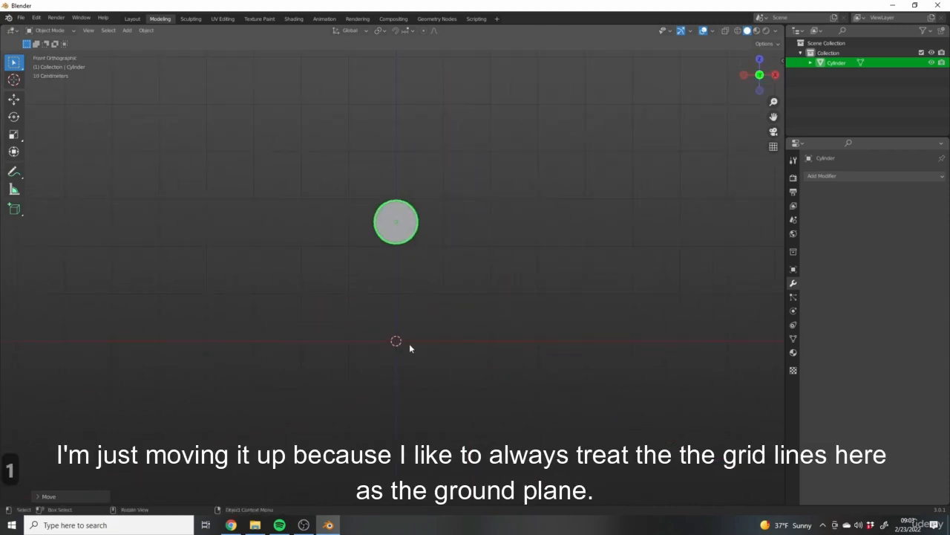
# - Flatten the cylinder along the global Y axis into a thin disc
pyautogui.moveTo(440, 346); pyautogui.dragTo(468, 342, button='middle')
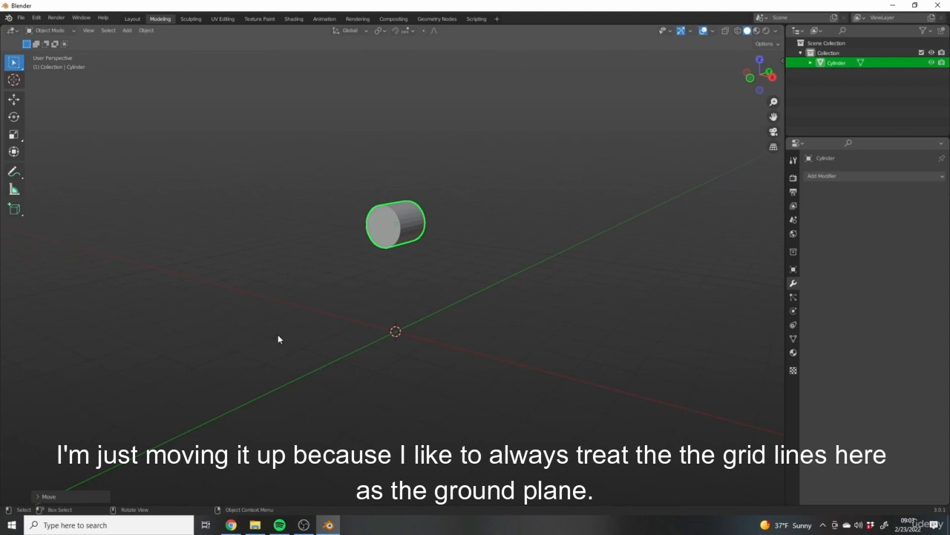
pyautogui.press('1')
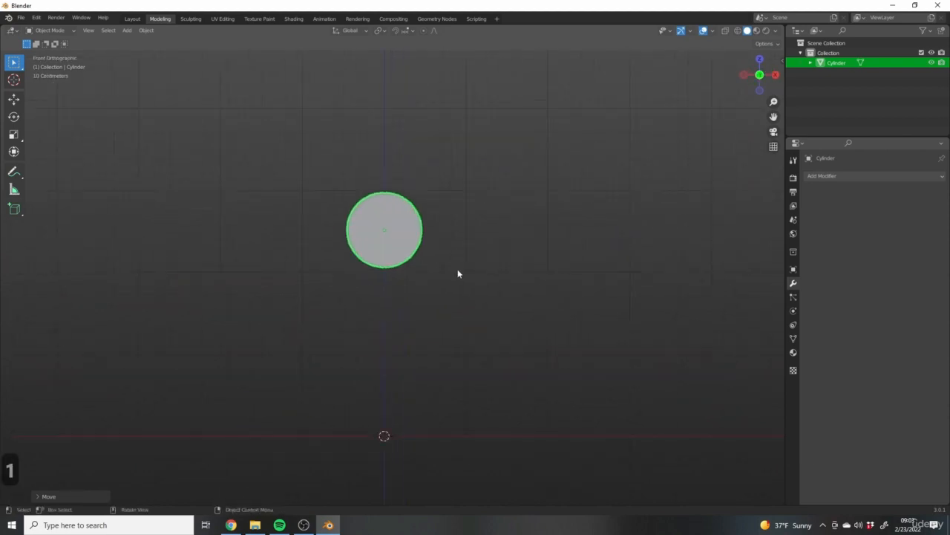
pyautogui.moveTo(409, 273); pyautogui.dragTo(458, 270, button='middle')
pyautogui.press('s')
pyautogui.press('y')
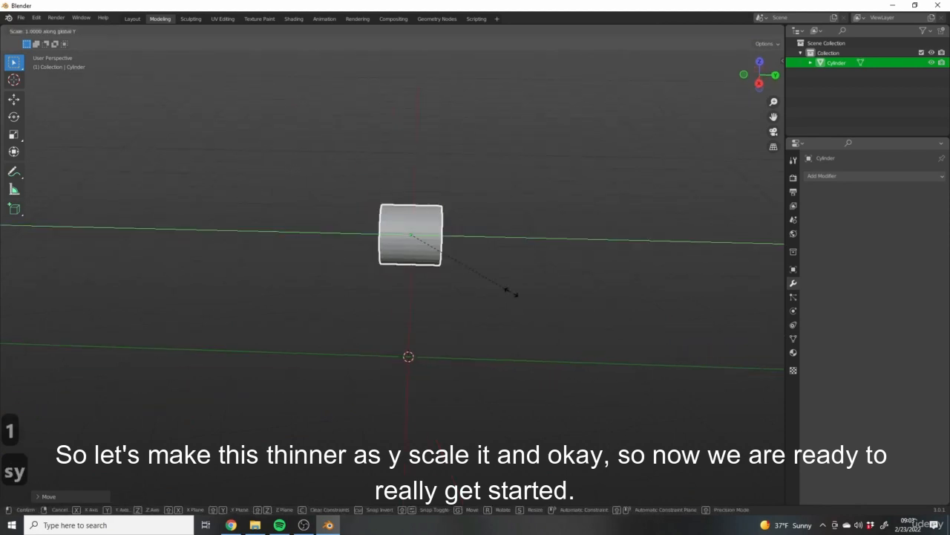
pyautogui.click(419, 255)
pyautogui.moveTo(420, 256); pyautogui.dragTo(384, 257, button='middle')
pyautogui.scroll(3, 384, 257)
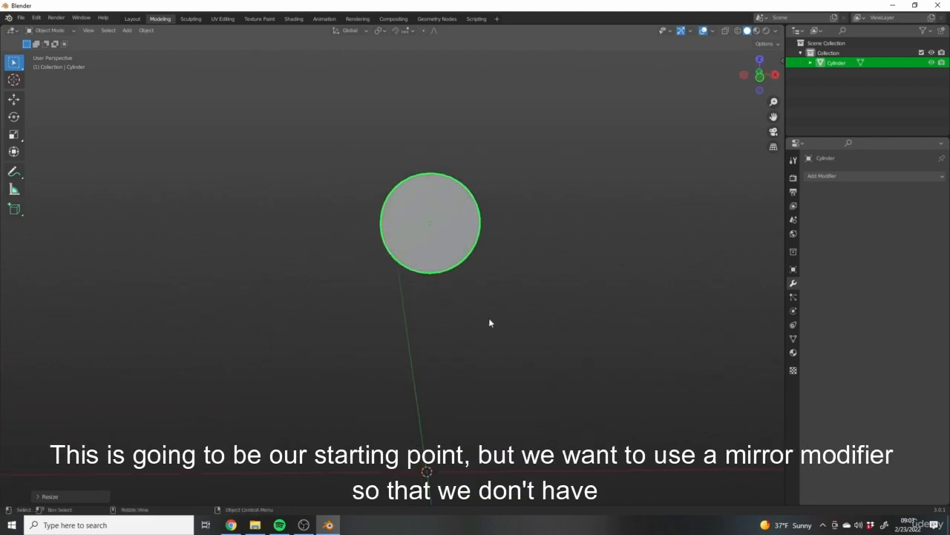
pyautogui.moveTo(488, 322); pyautogui.dragTo(503, 165, button='middle')
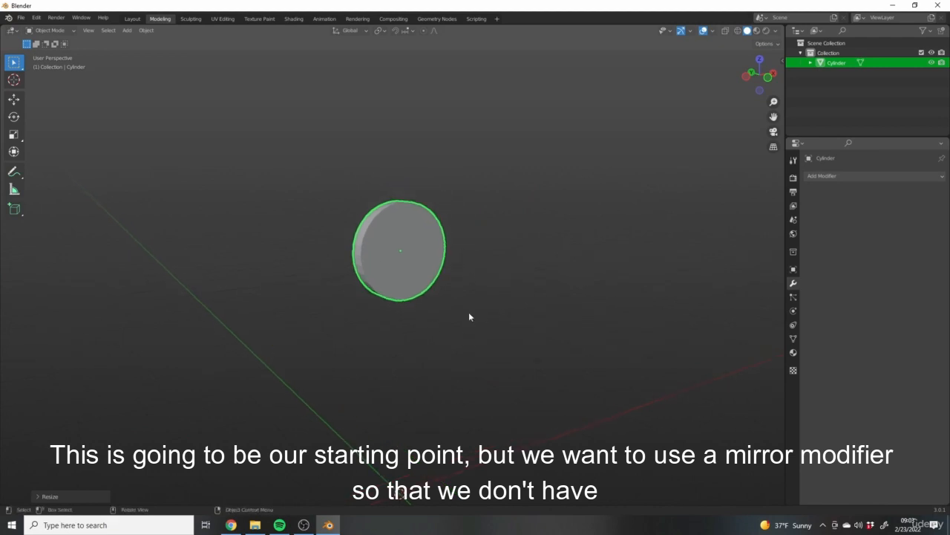
pyautogui.moveTo(469, 317)
pyautogui.mouseDown(button='middle')
pyautogui.moveTo(386, 174)
pyautogui.moveTo(441, 346)
pyautogui.moveTo(464, 302)
pyautogui.mouseUp(button='middle')
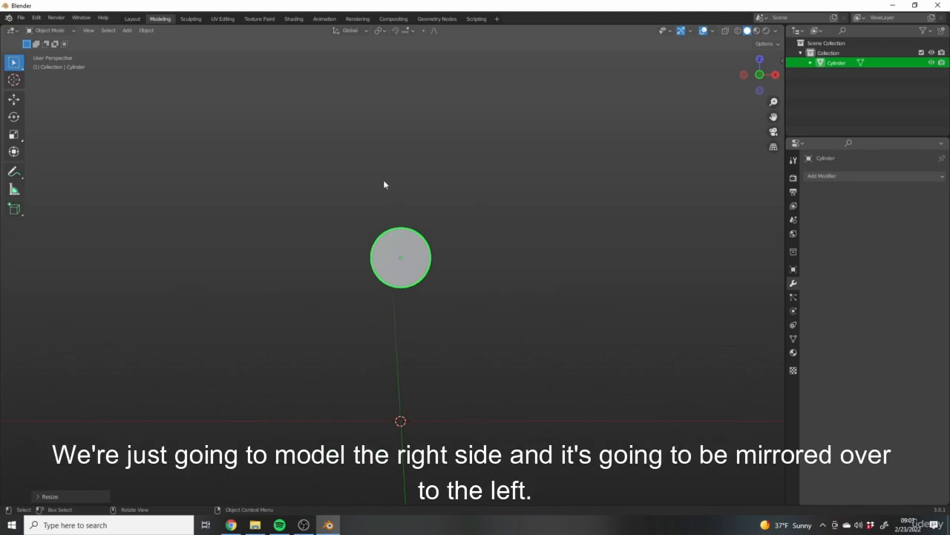
pyautogui.moveTo(331, 300); pyautogui.dragTo(455, 289, button='middle')
# - Enter Edit Mode on the disc and select the topmost and bottommost vertices of its front face in vertex selection mode
pyautogui.press('1')
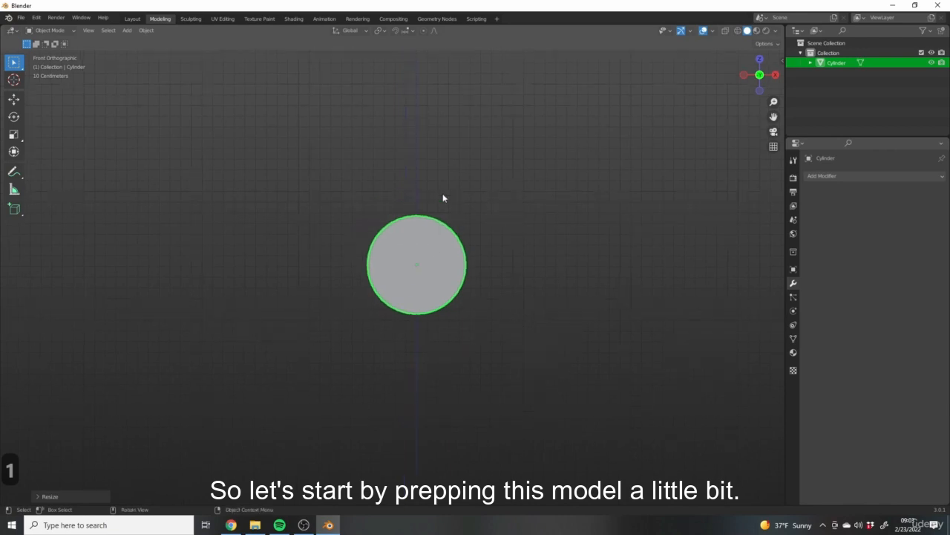
pyautogui.scroll(3, 438, 260)
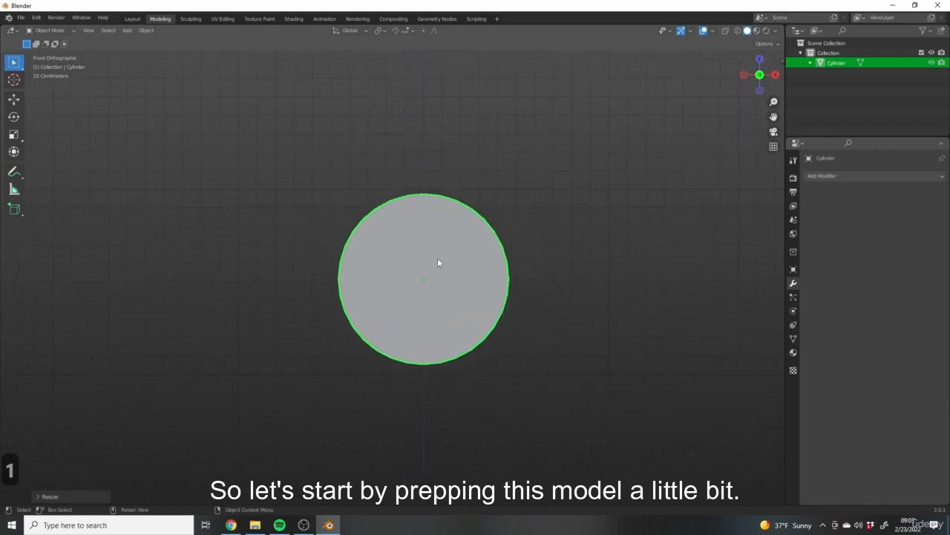
pyautogui.scroll(-5, 438, 261)
pyautogui.keyDown('shift'); pyautogui.moveTo(468, 308); pyautogui.dragTo(457, 286, button='middle'); pyautogui.keyUp('shift')
pyautogui.press('Tab')
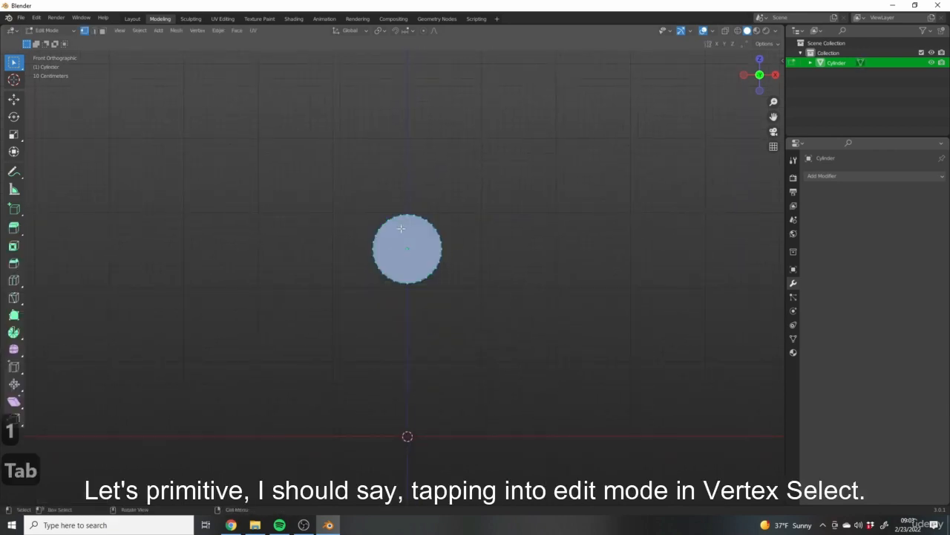
pyautogui.scroll(2, 395, 242)
pyautogui.scroll(4, 474, 250)
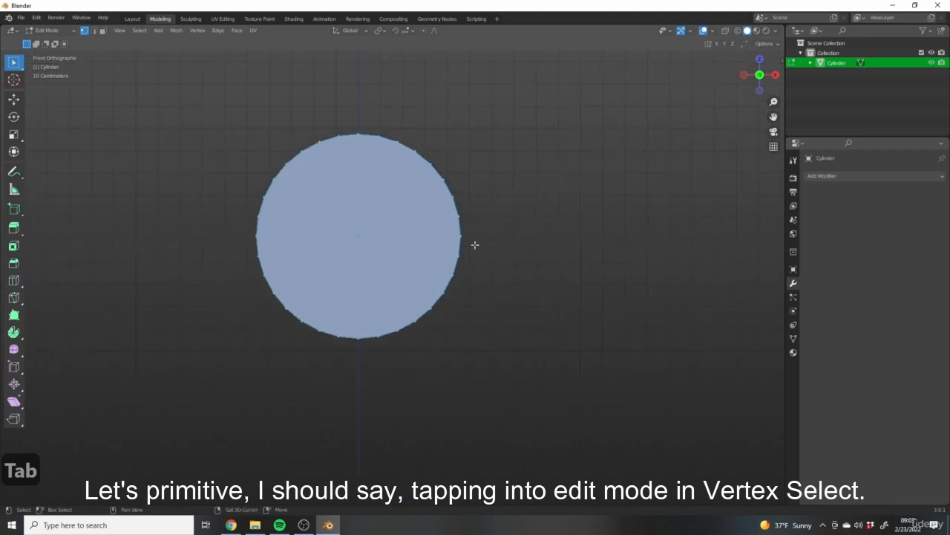
pyautogui.keyDown('shift'); pyautogui.moveTo(475, 245); pyautogui.dragTo(526, 248, button='middle'); pyautogui.keyUp('shift')
pyautogui.moveTo(487, 224); pyautogui.dragTo(401, 144, button='middle')
pyautogui.hotkey('alt', 'a')
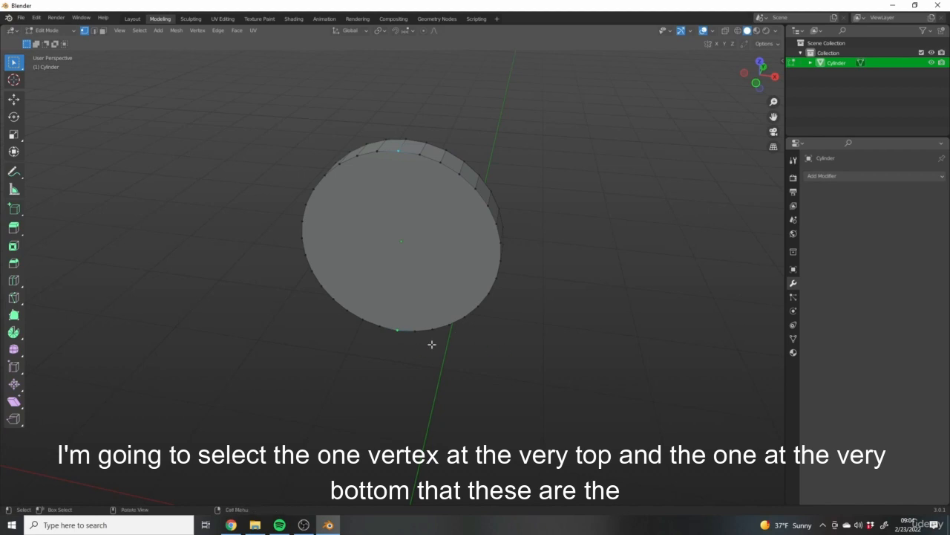
# - Split the disc's front face vertically in half by joining the two selected vertices with an edge
pyautogui.press('KP_1')
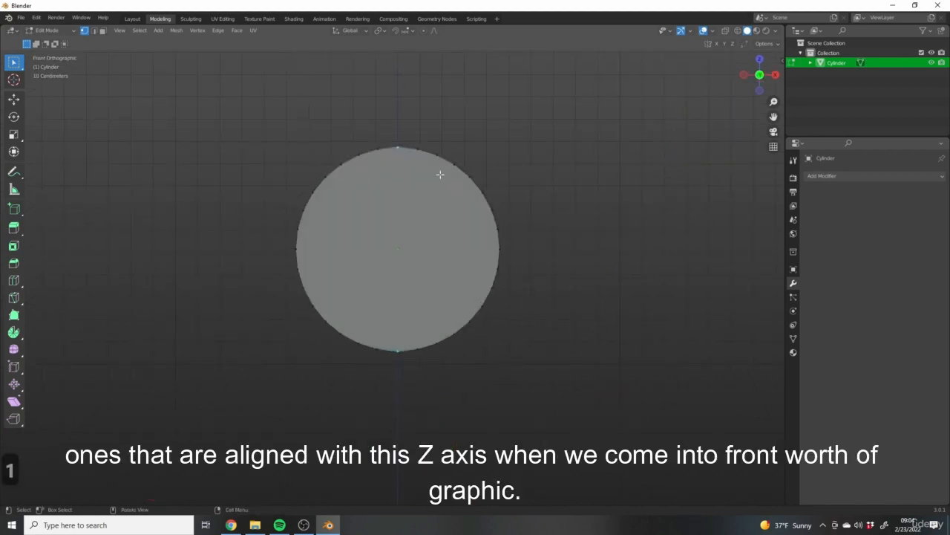
pyautogui.scroll(-2, 511, 197)
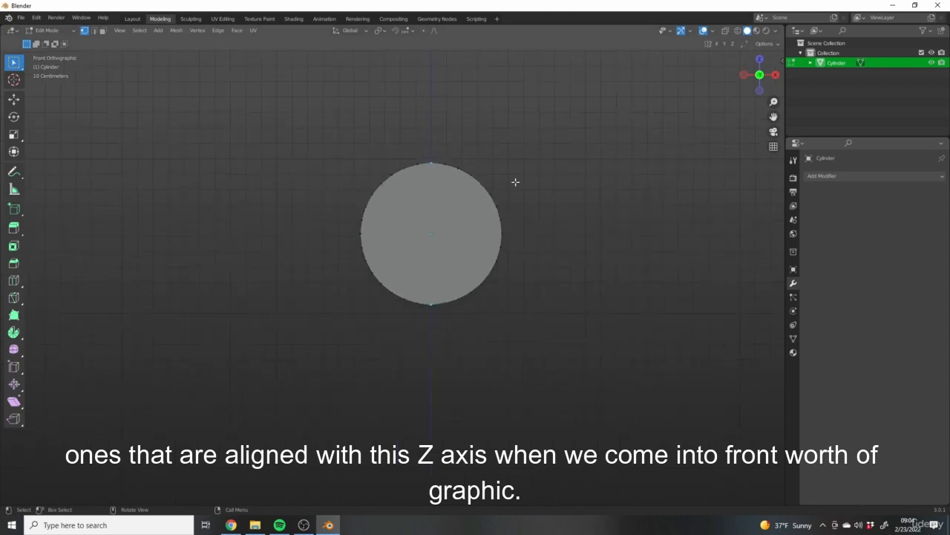
pyautogui.moveTo(513, 183); pyautogui.dragTo(445, 259, button='middle')
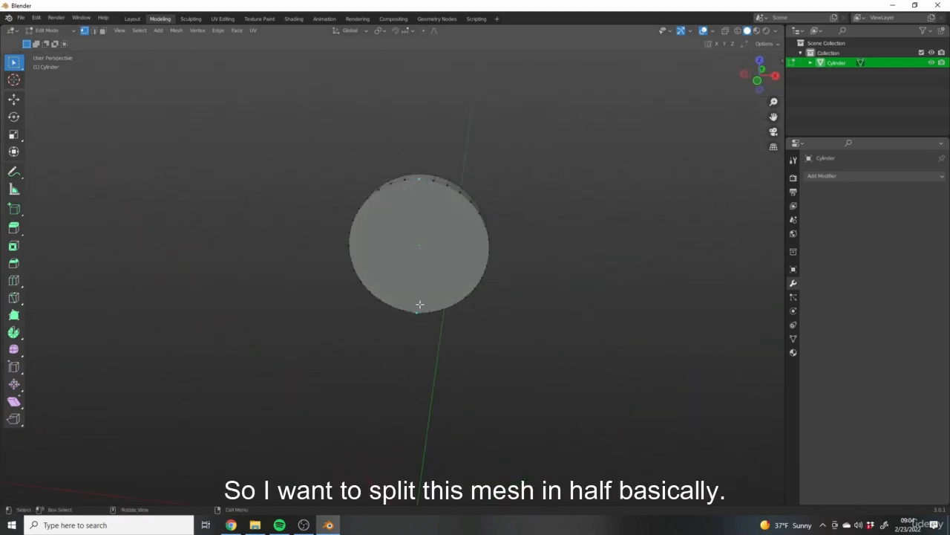
pyautogui.moveTo(419, 304); pyautogui.dragTo(483, 302, button='middle')
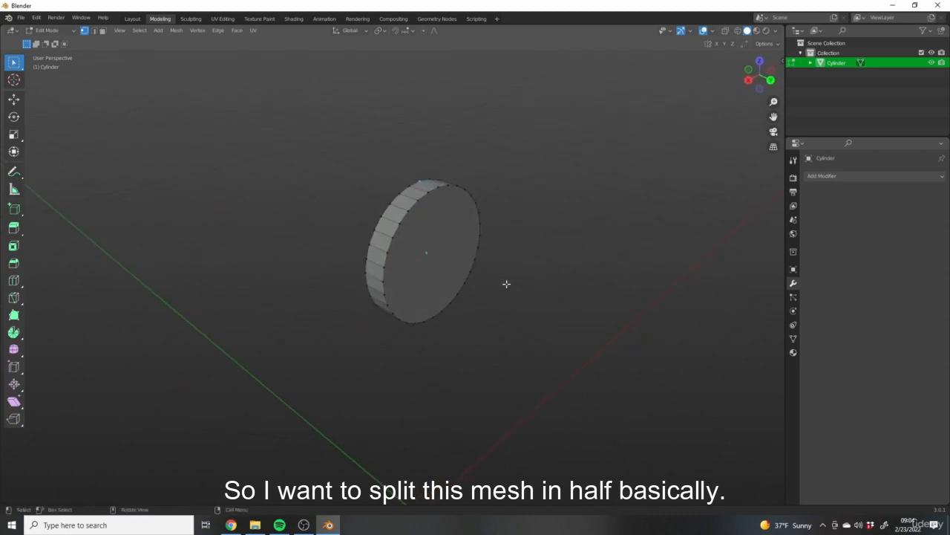
pyautogui.moveTo(401, 249); pyautogui.dragTo(350, 134, button='middle')
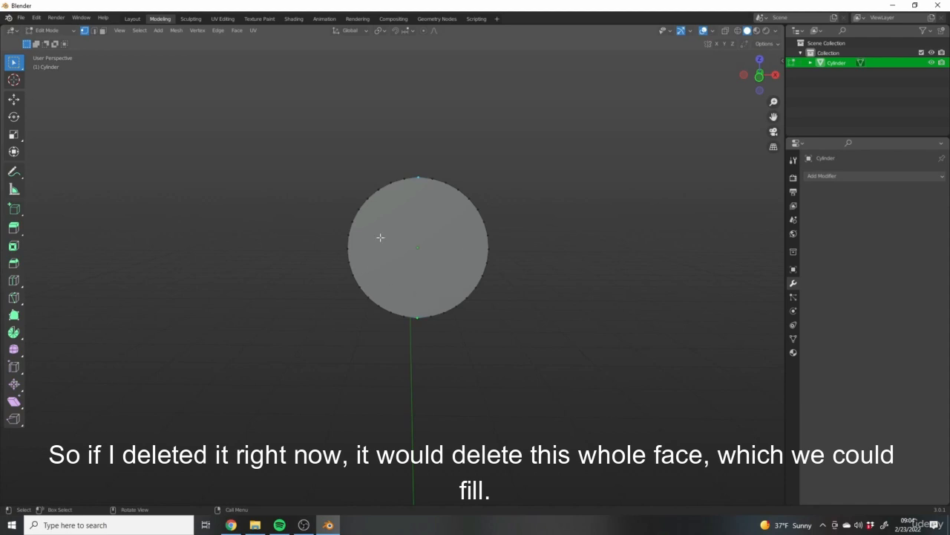
pyautogui.moveTo(456, 197); pyautogui.dragTo(361, 214, button='middle')
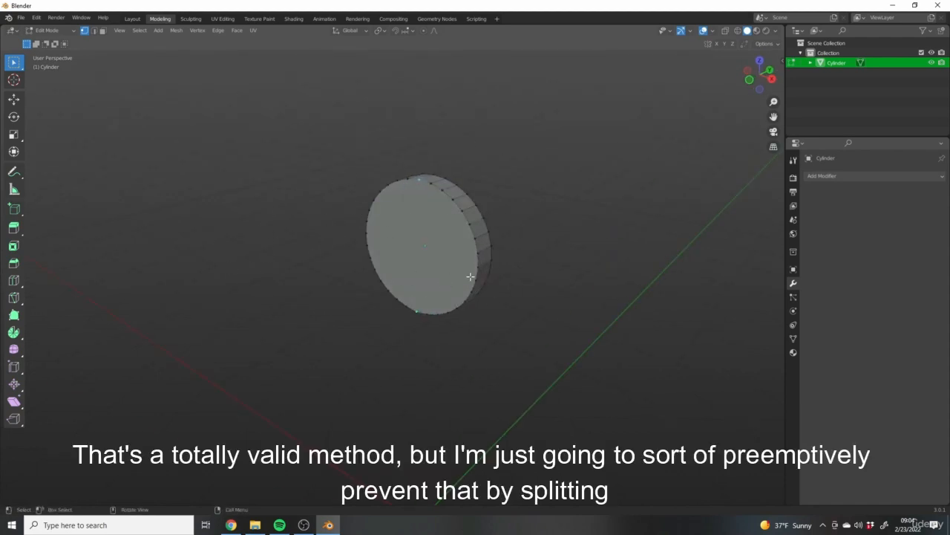
pyautogui.moveTo(471, 276); pyautogui.dragTo(516, 202, button='middle')
pyautogui.keyDown('shift'); pyautogui.moveTo(431, 275); pyautogui.dragTo(439, 261, button='middle'); pyautogui.keyUp('shift')
pyautogui.scroll(2, 389, 267)
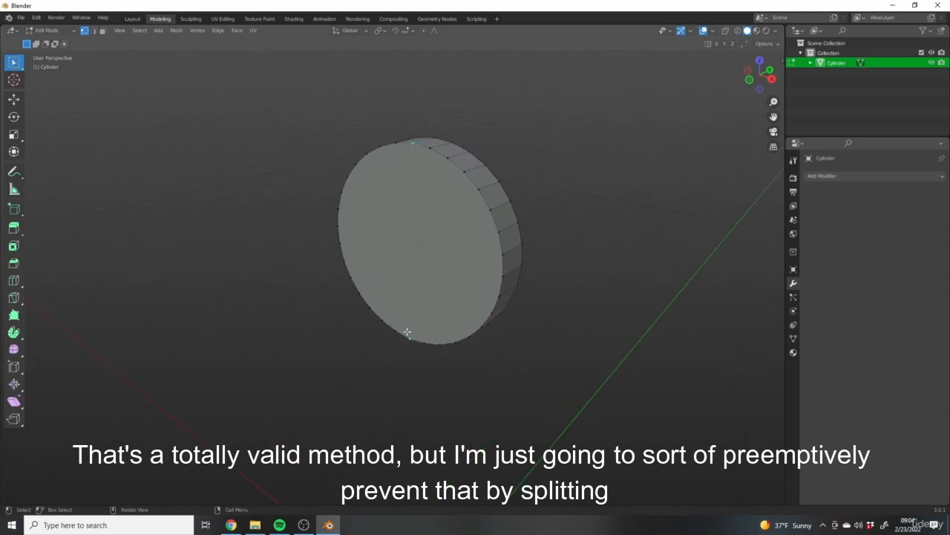
pyautogui.moveTo(406, 332); pyautogui.dragTo(440, 319, button='middle')
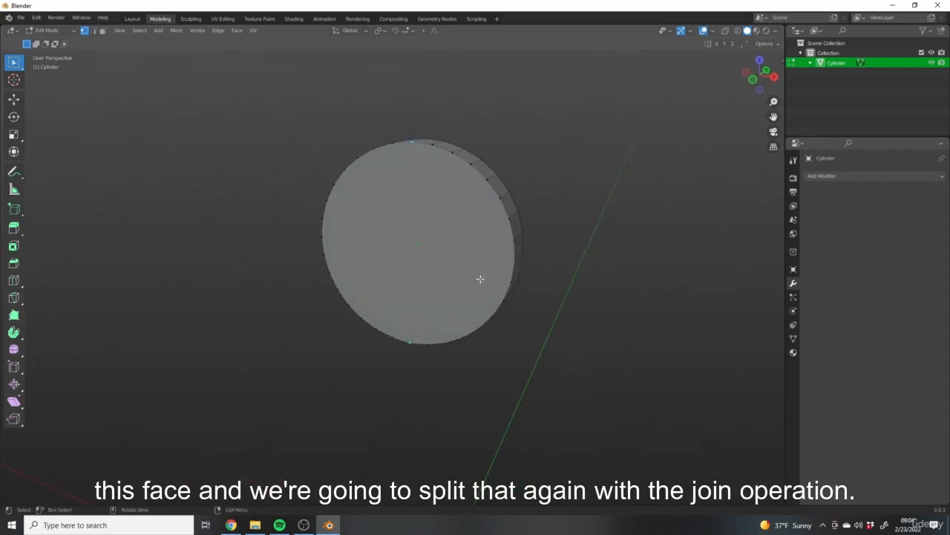
pyautogui.moveTo(534, 299); pyautogui.dragTo(435, 316, button='middle')
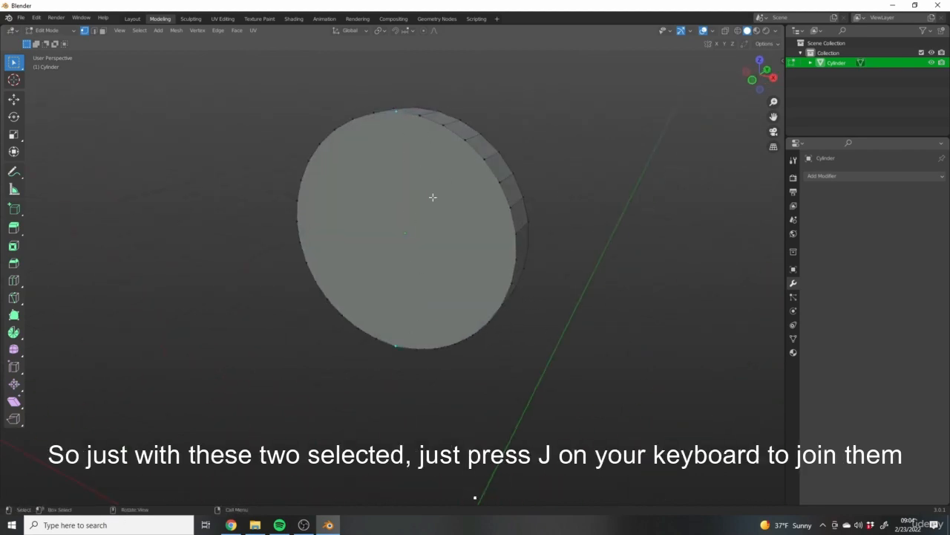
pyautogui.press('j')
# - Check the front face's split by selecting each half in face selection mode, leaving nothing selected
pyautogui.click(102, 31)
pyautogui.click(346, 237)
pyautogui.click(460, 249)
pyautogui.click(342, 228)
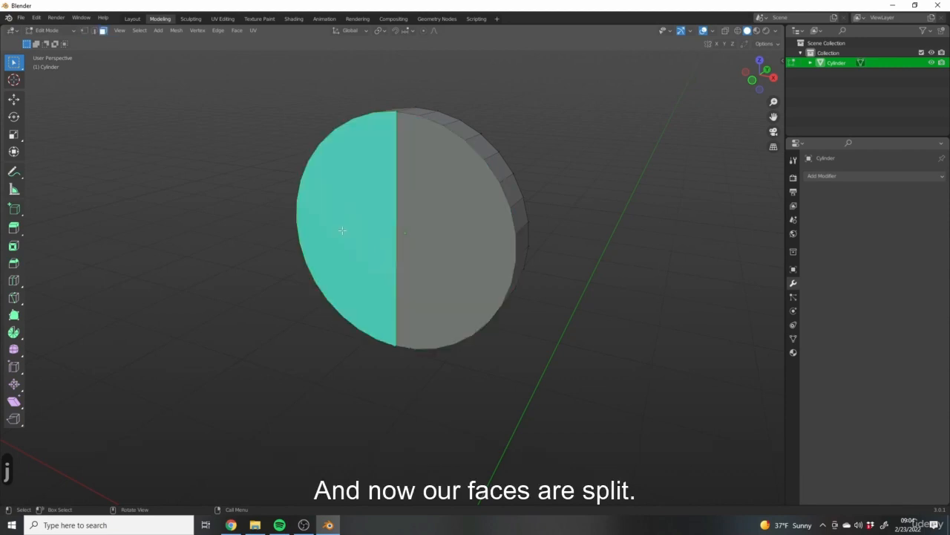
pyautogui.click(169, 188)
# - Split the disc's back face vertically in half by joining its topmost and bottommost vertices
pyautogui.click(85, 31)
pyautogui.moveTo(426, 193); pyautogui.dragTo(438, 142, button='middle')
pyautogui.moveTo(471, 111); pyautogui.dragTo(423, 112, button='middle')
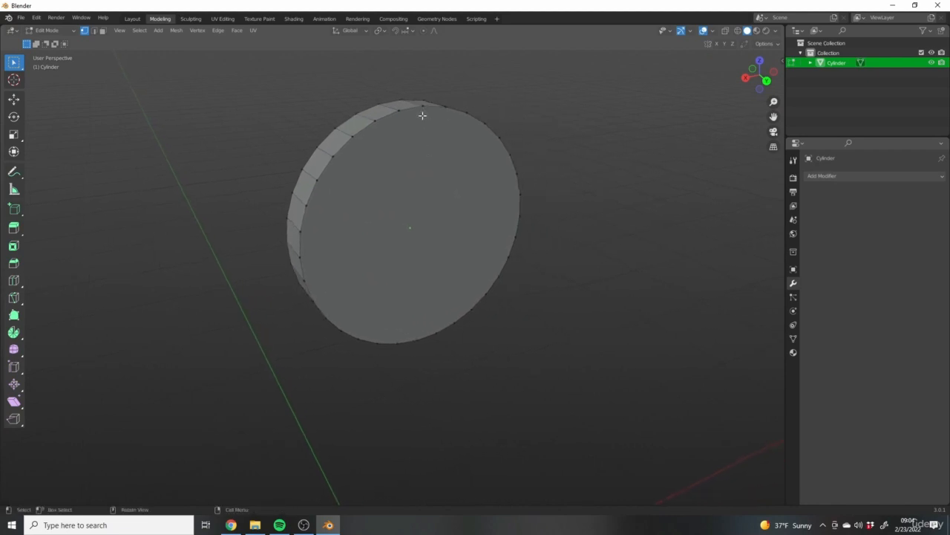
pyautogui.moveTo(448, 165); pyautogui.dragTo(440, 277, button='middle')
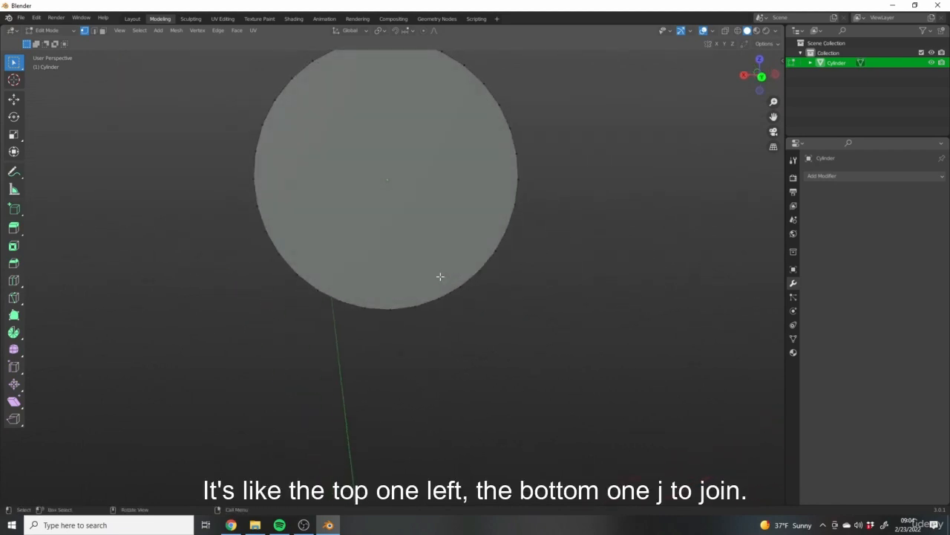
pyautogui.keyDown('shift'); pyautogui.click(388, 305); pyautogui.keyUp('shift')
pyautogui.moveTo(424, 238); pyautogui.dragTo(527, 329, button='middle')
pyautogui.press('j')
pyautogui.moveTo(375, 258); pyautogui.dragTo(459, 306, button='middle')
pyautogui.moveTo(356, 285); pyautogui.dragTo(318, 297, button='middle')
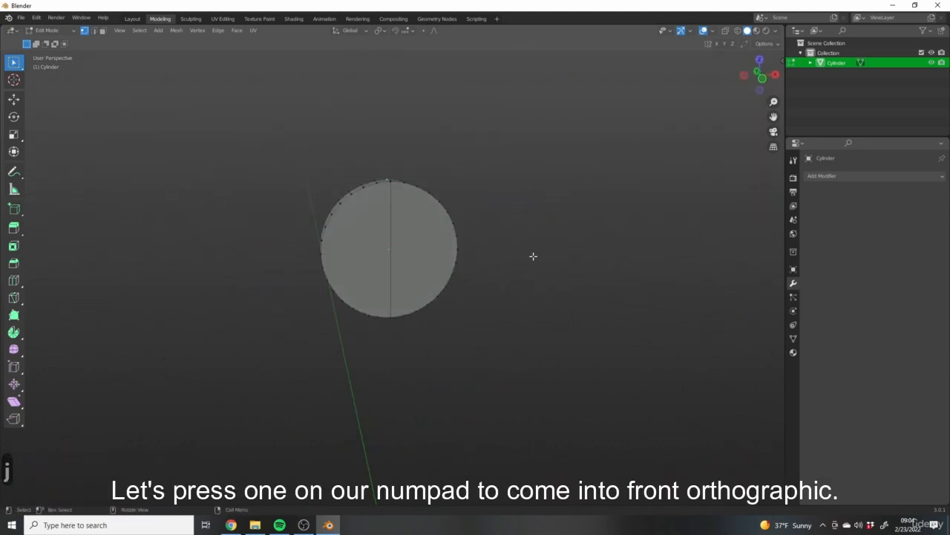
# - Delete all vertices on the disc's negative X side, using wireframe shading in the front orthographic view to select them
pyautogui.press('KP_1')
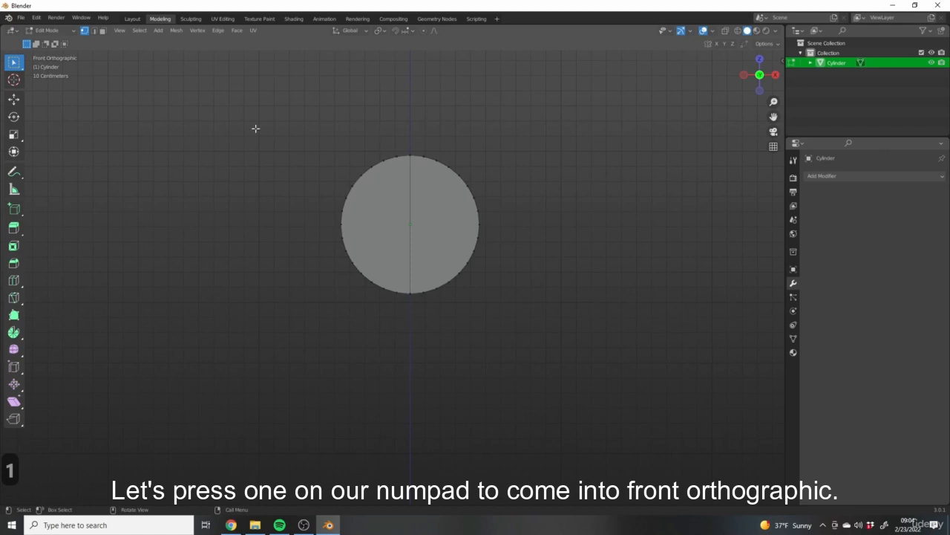
pyautogui.keyDown('shift'); pyautogui.moveTo(540, 221); pyautogui.dragTo(528, 233, button='middle'); pyautogui.keyUp('shift')
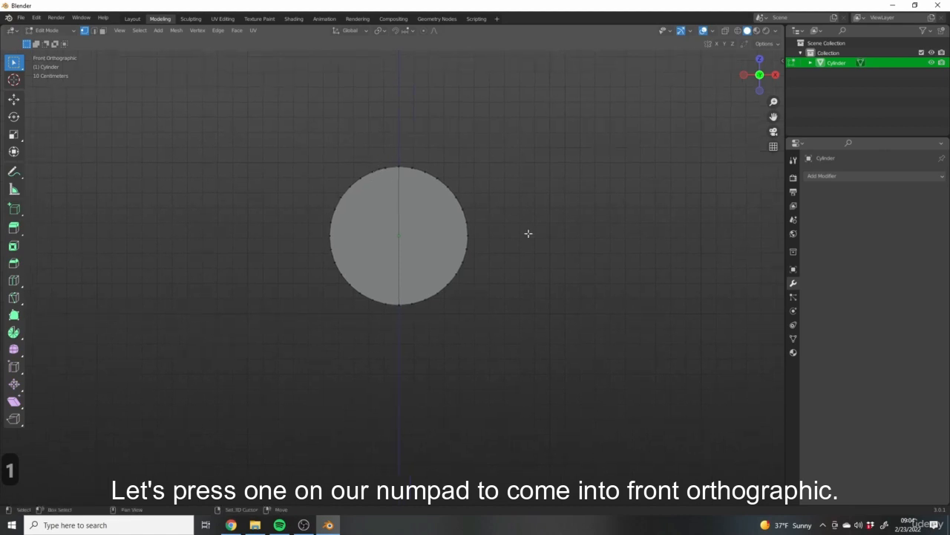
pyautogui.click(739, 31)
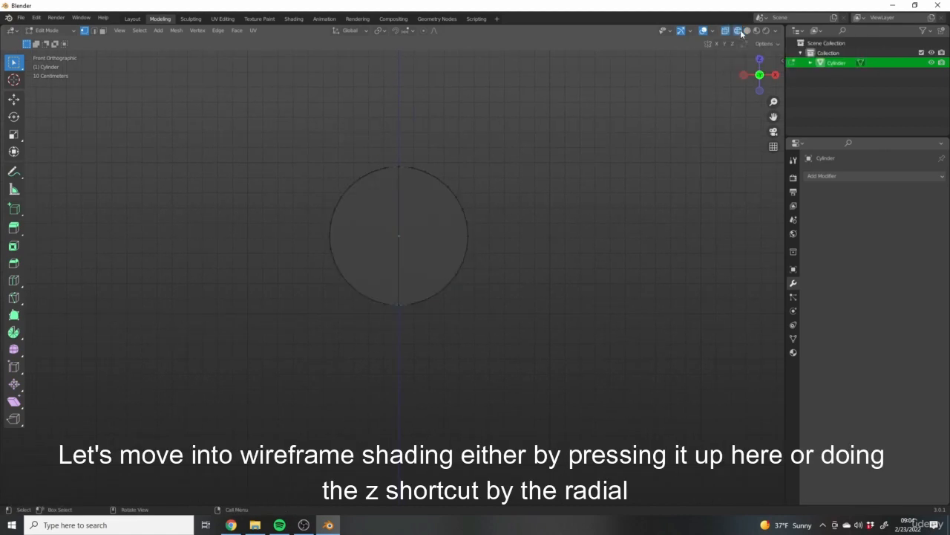
pyautogui.keyDown('shift'); pyautogui.moveTo(450, 296); pyautogui.dragTo(495, 304, button='middle'); pyautogui.keyUp('shift')
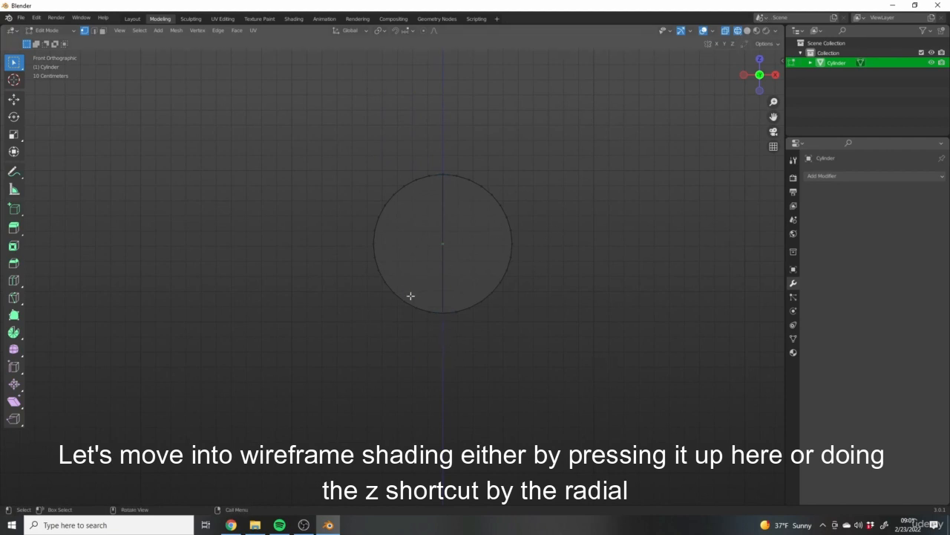
pyautogui.moveTo(293, 121); pyautogui.dragTo(437, 393)
pyautogui.scroll(3, 437, 297)
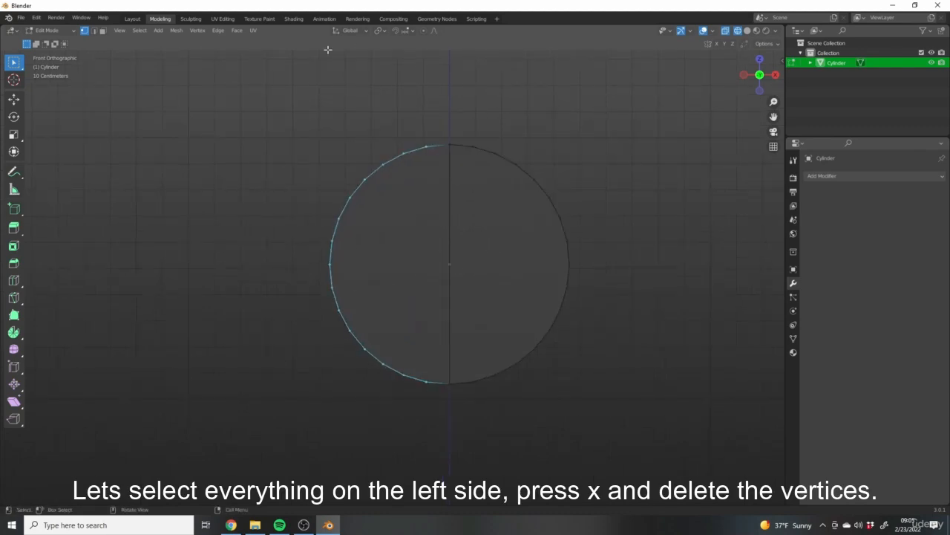
pyautogui.scroll(-2, 334, 177)
pyautogui.keyDown('shift'); pyautogui.moveTo(414, 191); pyautogui.dragTo(371, 199, button='middle'); pyautogui.keyUp('shift')
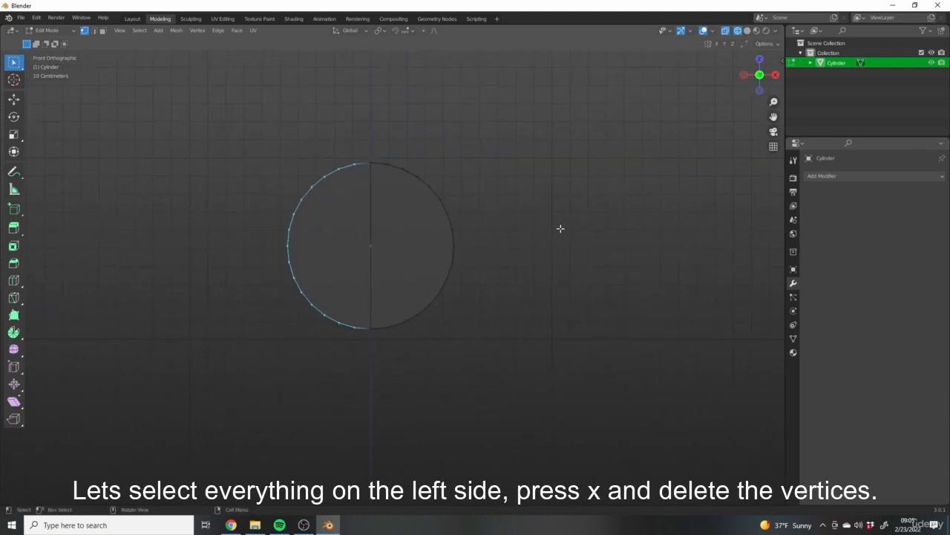
pyautogui.press('x')
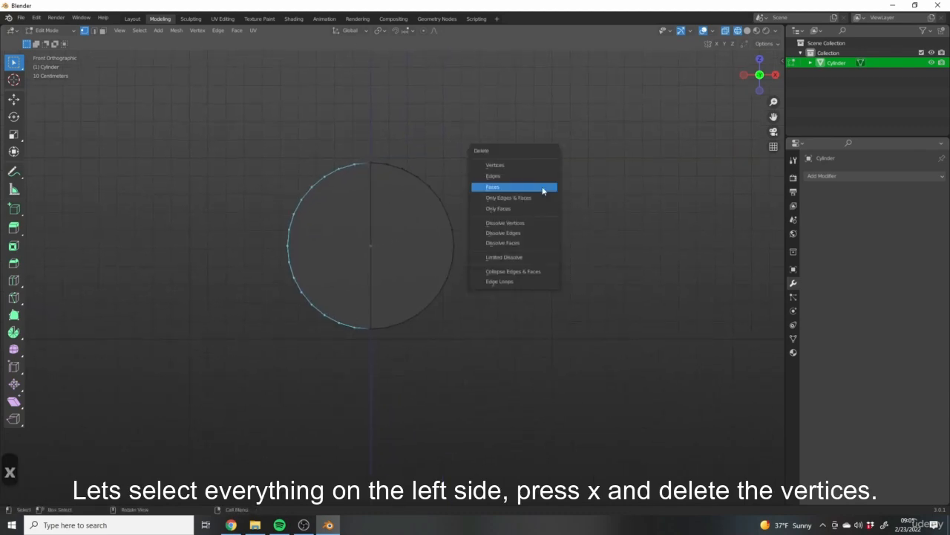
pyautogui.click(492, 167)
# - Return the viewport to solid shading and inspect the open cut side of the half disc
pyautogui.moveTo(453, 250)
pyautogui.mouseDown(button='middle')
pyautogui.moveTo(464, 280)
pyautogui.moveTo(364, 284)
pyautogui.mouseUp(button='middle')
pyautogui.press('z')
pyautogui.moveTo(459, 277); pyautogui.dragTo(509, 292, button='middle')
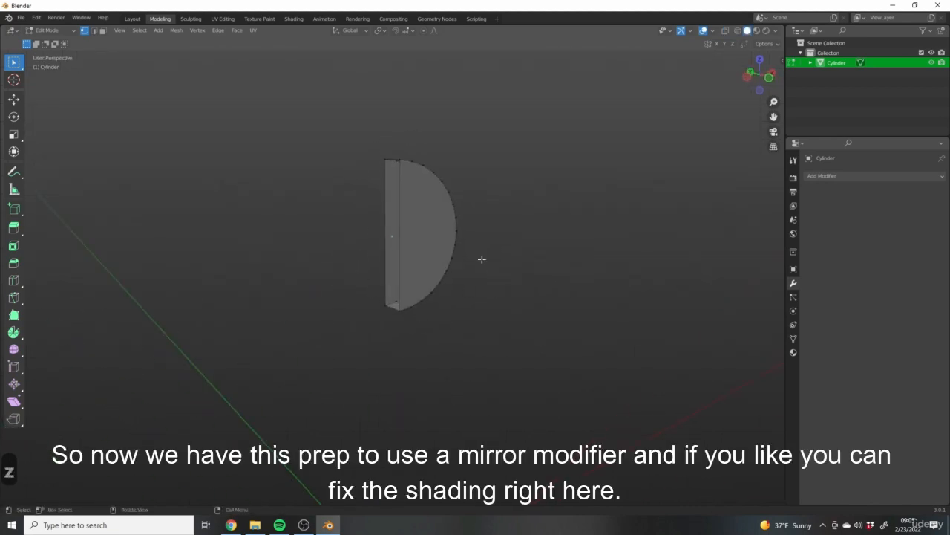
# - Apply Shade Smooth to the loop of faces around the half disc's curved rim in face selection mode
pyautogui.moveTo(446, 147); pyautogui.dragTo(488, 225, button='middle')
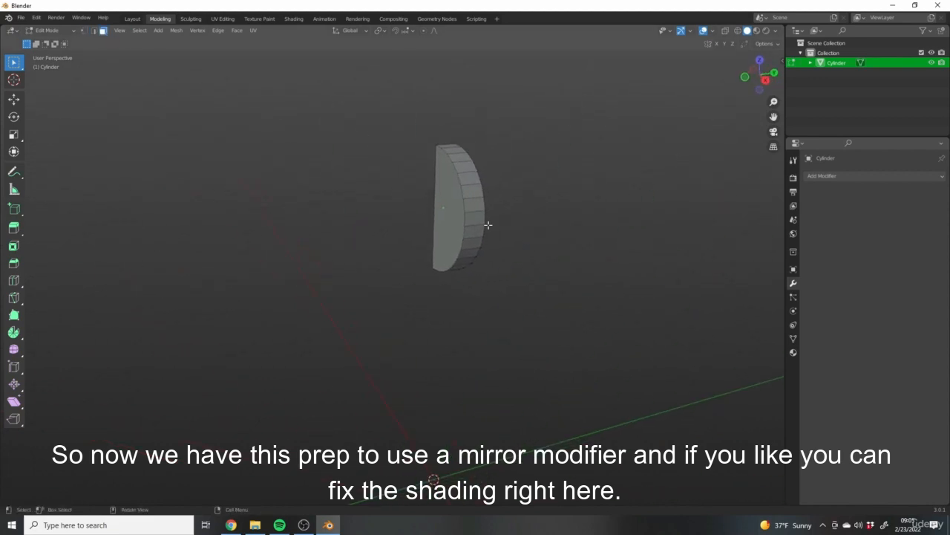
pyautogui.scroll(2, 489, 224)
pyautogui.keyDown('alt'); pyautogui.click(460, 181); pyautogui.keyUp('alt')
pyautogui.rightClick(525, 154)
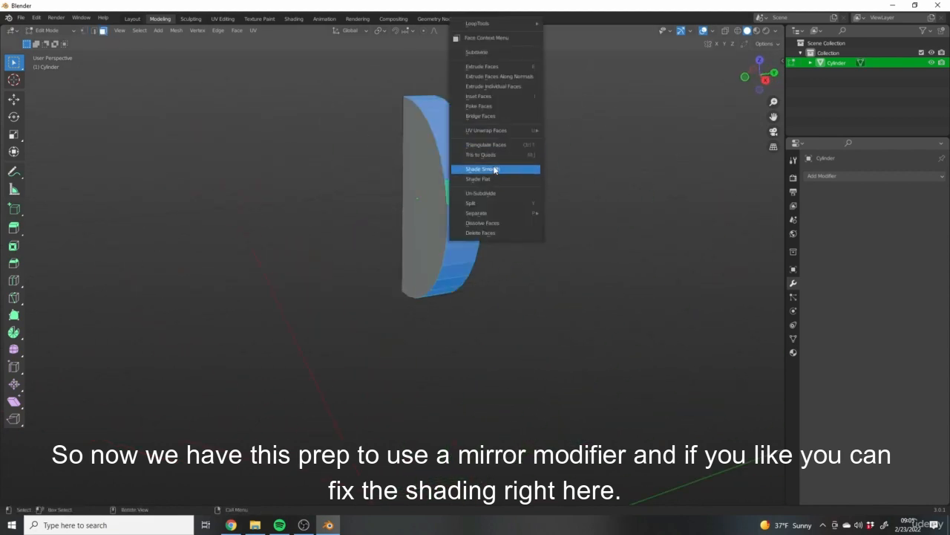
pyautogui.click(492, 169)
pyautogui.moveTo(513, 186); pyautogui.dragTo(508, 237, button='middle')
# - Show the transform values in Object Mode and apply the half disc's scale to correct its distorted shading
pyautogui.press('Tab')
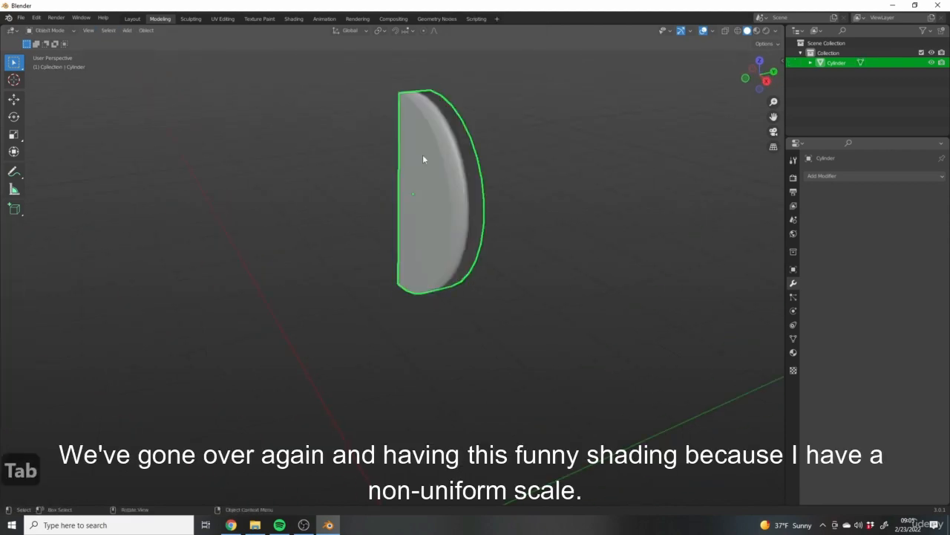
pyautogui.click(781, 65)
pyautogui.press('n')
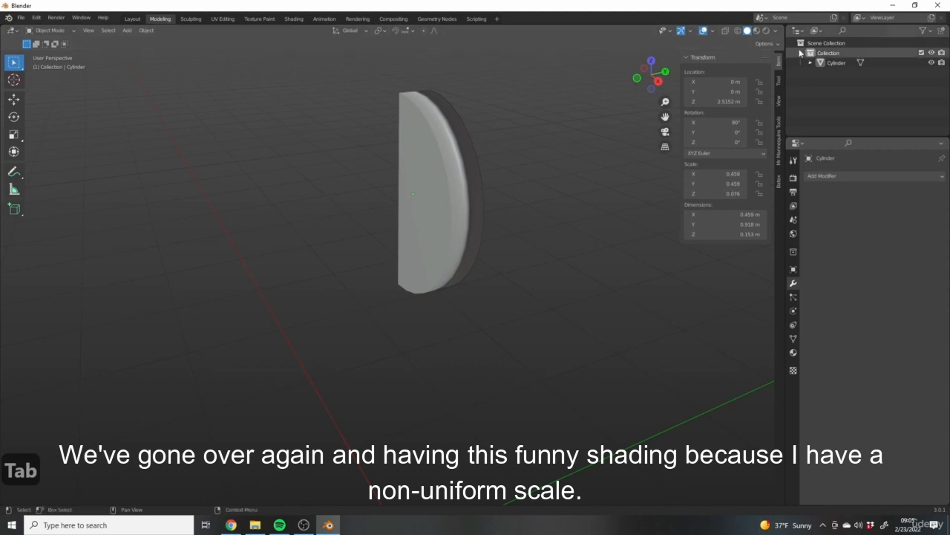
pyautogui.moveTo(416, 219); pyautogui.dragTo(466, 241, button='middle')
pyautogui.click(467, 241)
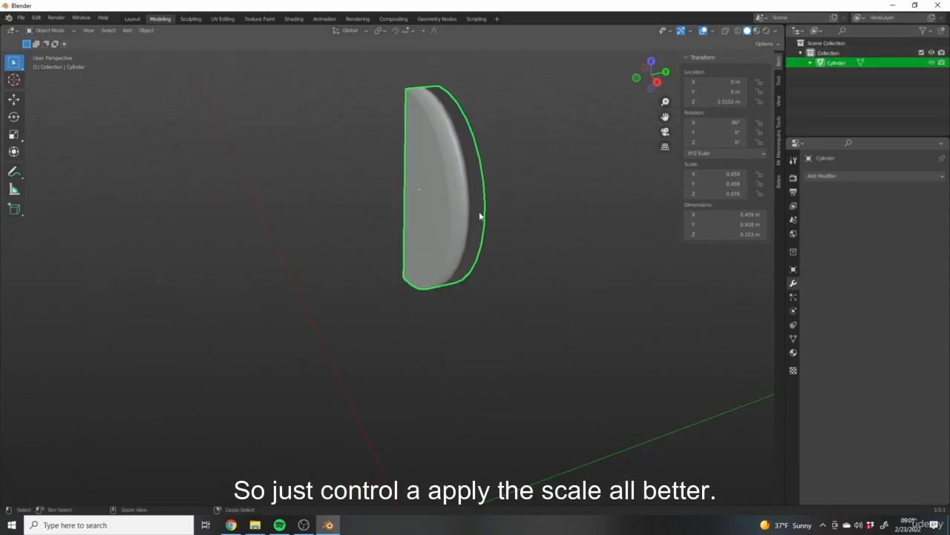
pyautogui.hotkey('ctrl', 'a')
pyautogui.click(462, 208)
pyautogui.moveTo(418, 213); pyautogui.dragTo(462, 271, button='middle')
pyautogui.press('Tab')
pyautogui.press('Tab')
# - Add a Mirror modifier on the X axis to the half disc and turn on its Clipping option
pyautogui.moveTo(445, 238); pyautogui.dragTo(361, 123, button='middle')
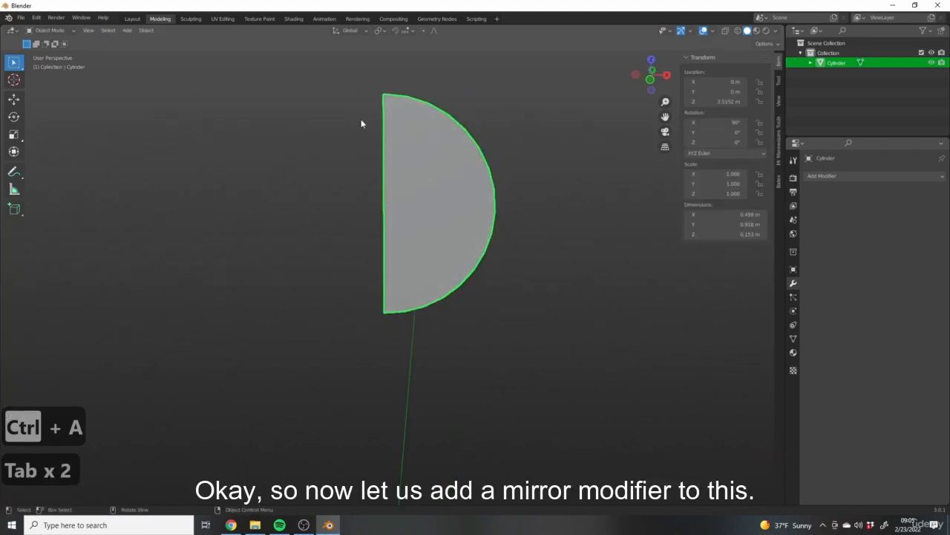
pyautogui.scroll(-2, 435, 250)
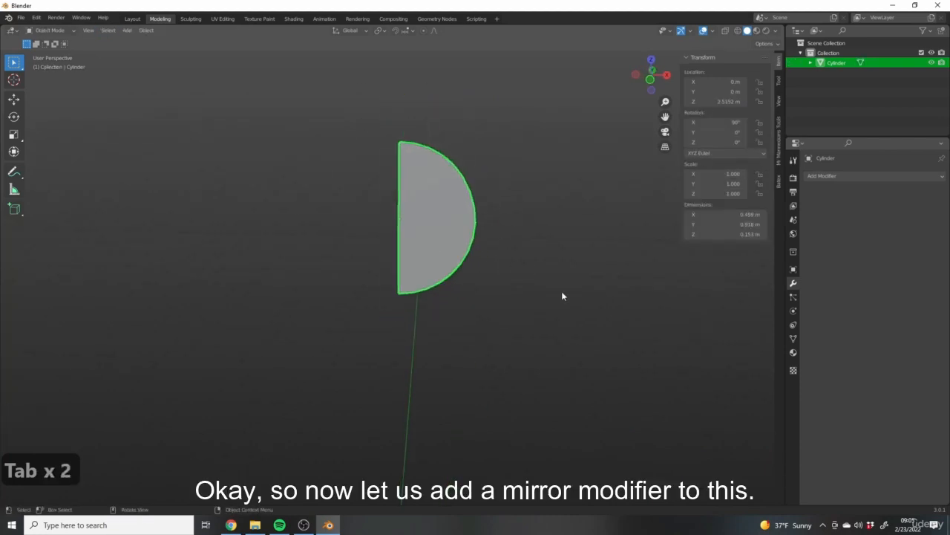
pyautogui.moveTo(421, 240); pyautogui.dragTo(533, 293, button='middle')
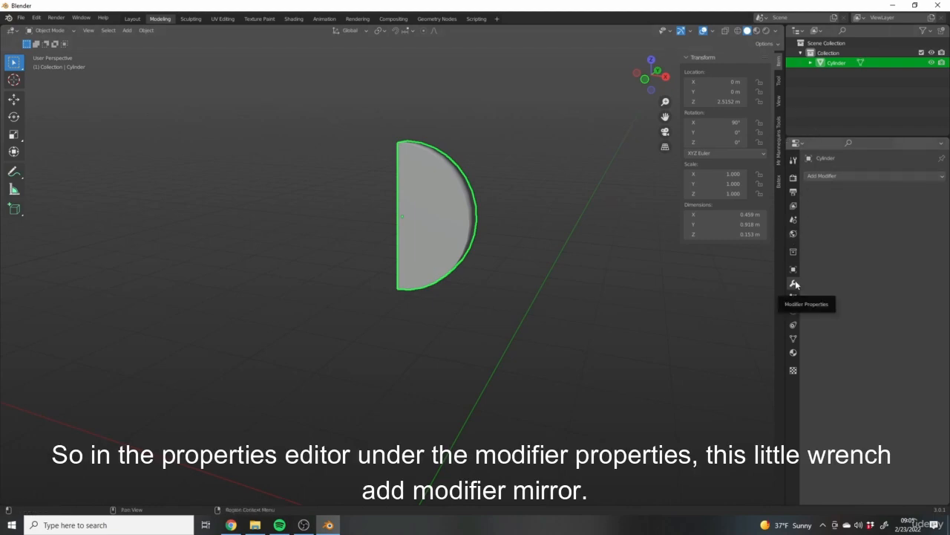
pyautogui.click(825, 176)
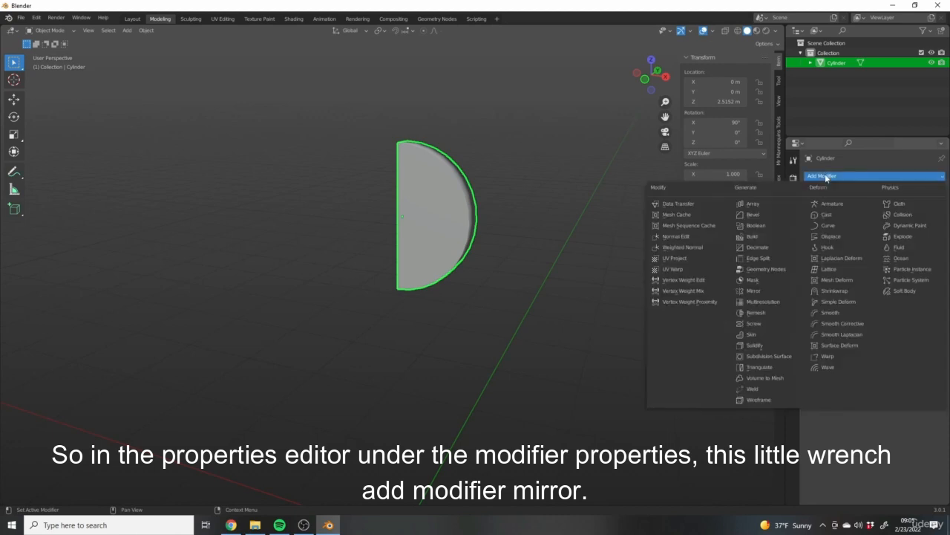
pyautogui.click(749, 292)
pyautogui.moveTo(408, 206)
pyautogui.mouseDown(button='middle')
pyautogui.moveTo(475, 213)
pyautogui.moveTo(423, 209)
pyautogui.mouseUp(button='middle')
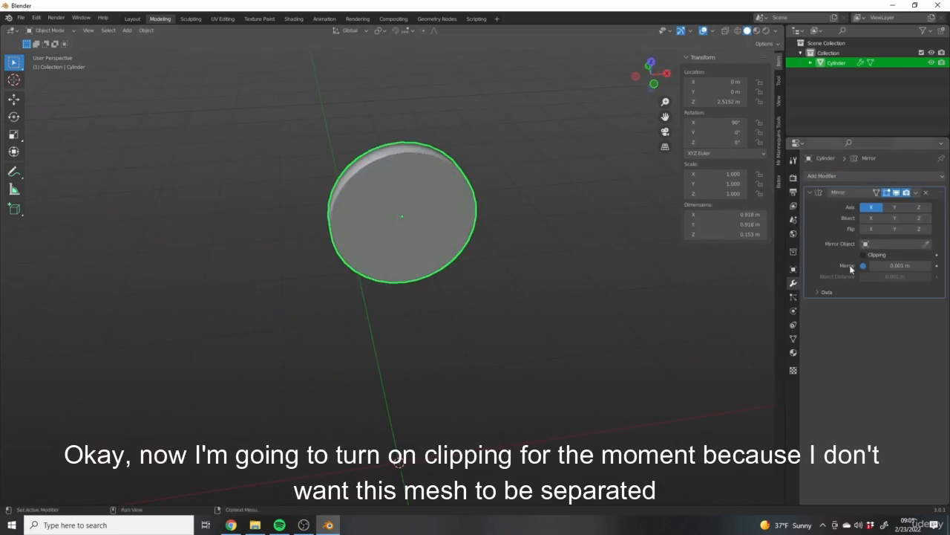
pyautogui.moveTo(520, 222); pyautogui.dragTo(471, 216, button='middle')
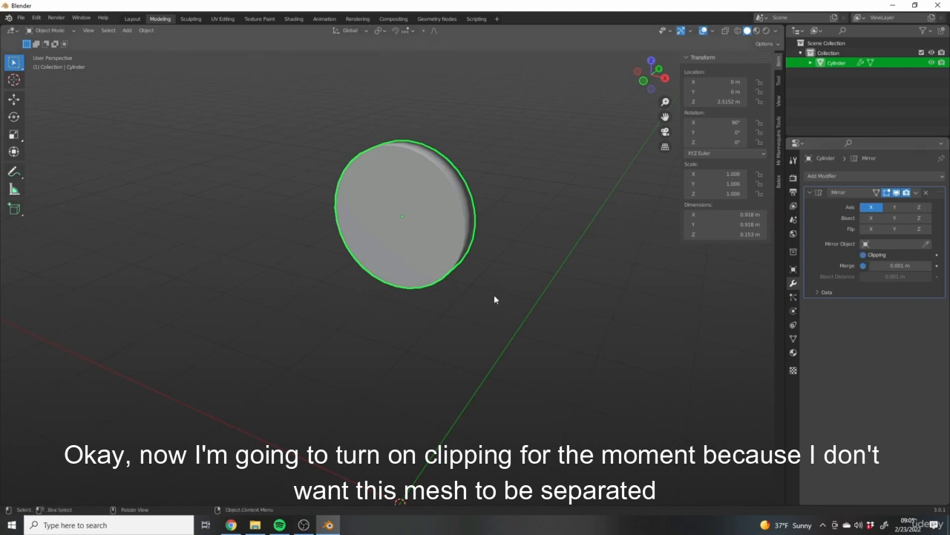
pyautogui.moveTo(494, 299); pyautogui.dragTo(581, 168, button='middle')
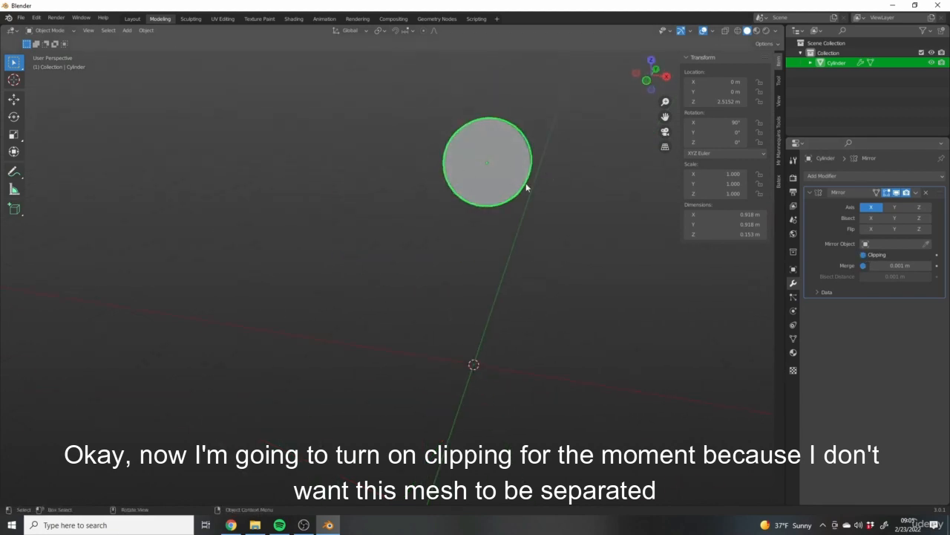
# - Examine the mirrored head and the space below it for the body in the front orthographic view
pyautogui.keyDown('shift'); pyautogui.moveTo(526, 187); pyautogui.dragTo(406, 239, button='middle'); pyautogui.keyUp('shift')
pyautogui.press('1')
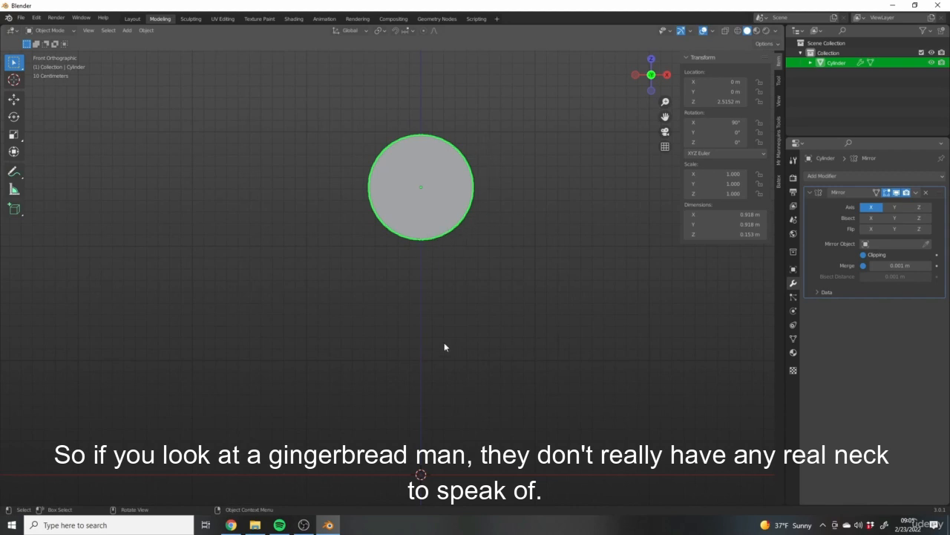
pyautogui.keyDown('shift'); pyautogui.moveTo(504, 289); pyautogui.dragTo(522, 267, button='middle'); pyautogui.keyUp('shift')
pyautogui.scroll(2, 529, 263)
pyautogui.keyDown('shift'); pyautogui.moveTo(531, 231); pyautogui.dragTo(524, 285, button='middle'); pyautogui.keyUp('shift')
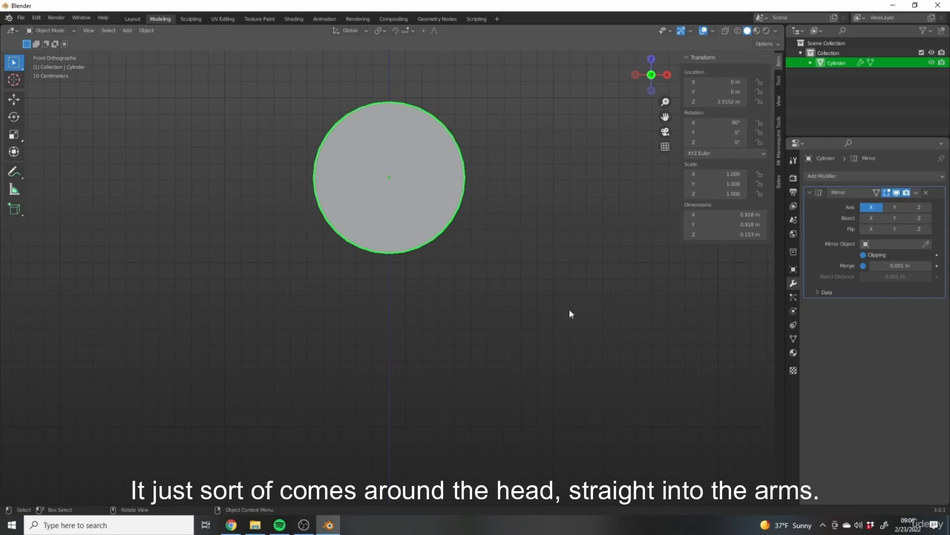
pyautogui.scroll(-4, 490, 236)
pyautogui.keyDown('shift'); pyautogui.moveTo(454, 227); pyautogui.dragTo(460, 218, button='middle'); pyautogui.keyUp('shift')
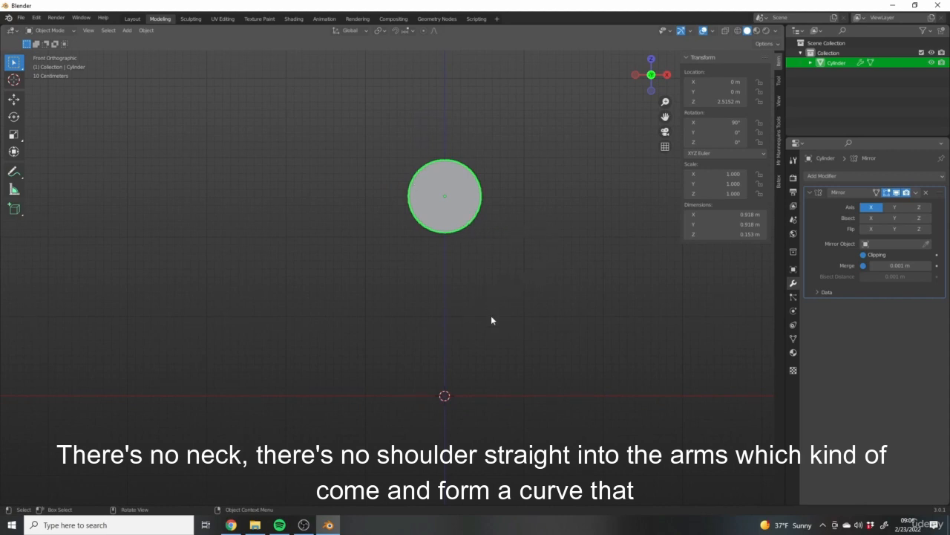
pyautogui.scroll(3, 413, 235)
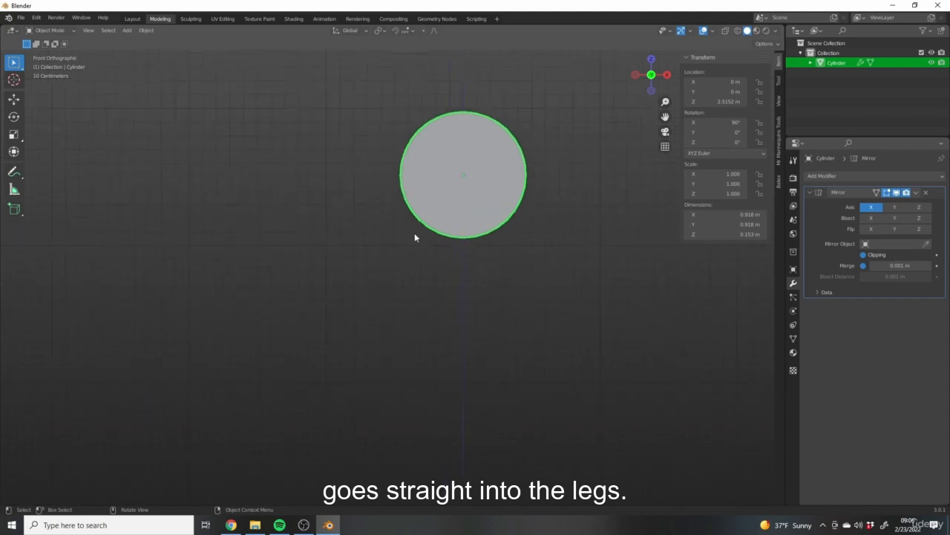
# - Select the four adjacent faces on the head's lower rim, starting at the mirror seam, and check them in wireframe shading
pyautogui.moveTo(505, 236)
pyautogui.mouseDown(button='middle')
pyautogui.moveTo(484, 265)
pyautogui.moveTo(424, 255)
pyautogui.moveTo(485, 280)
pyautogui.moveTo(448, 267)
pyautogui.moveTo(503, 244)
pyautogui.moveTo(500, 272)
pyautogui.moveTo(358, 221)
pyautogui.moveTo(451, 249)
pyautogui.moveTo(422, 243)
pyautogui.moveTo(433, 218)
pyautogui.moveTo(488, 227)
pyautogui.moveTo(433, 403)
pyautogui.moveTo(487, 273)
pyautogui.moveTo(552, 278)
pyautogui.mouseUp(button='middle')
pyautogui.press('Tab')
pyautogui.click(414, 246)
pyautogui.keyDown('shift'); pyautogui.click(441, 233); pyautogui.keyUp('shift')
pyautogui.press('1')
pyautogui.press('z')
pyautogui.scroll(5, 483, 277)
pyautogui.moveTo(502, 248)
pyautogui.keyDown('shift'); pyautogui.mouseDown(button='middle')
pyautogui.moveTo(435, 263)
pyautogui.moveTo(541, 230)
pyautogui.moveTo(530, 245)
pyautogui.moveTo(470, 246)
pyautogui.mouseUp(button='middle'); pyautogui.keyUp('shift')
pyautogui.scroll(-5, 504, 230)
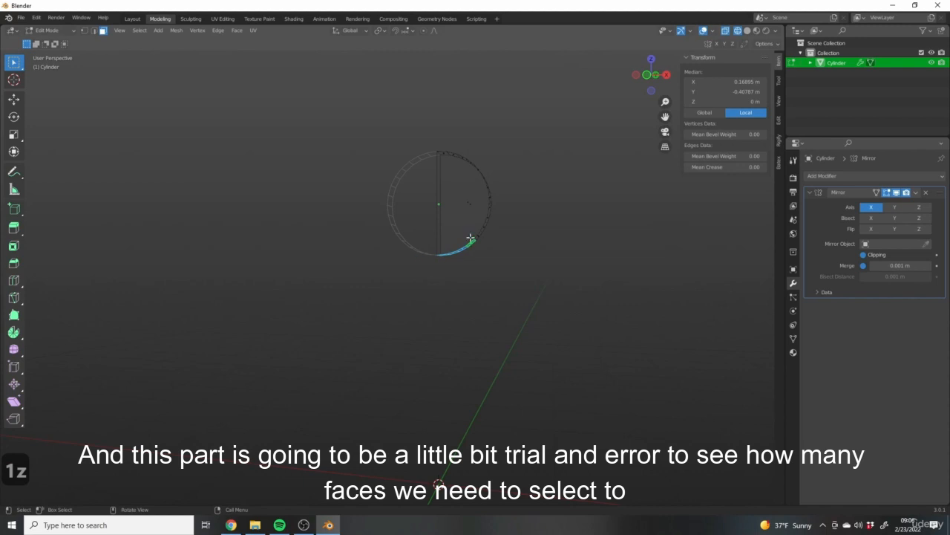
pyautogui.scroll(3, 478, 245)
pyautogui.moveTo(448, 285); pyautogui.dragTo(446, 274, button='middle')
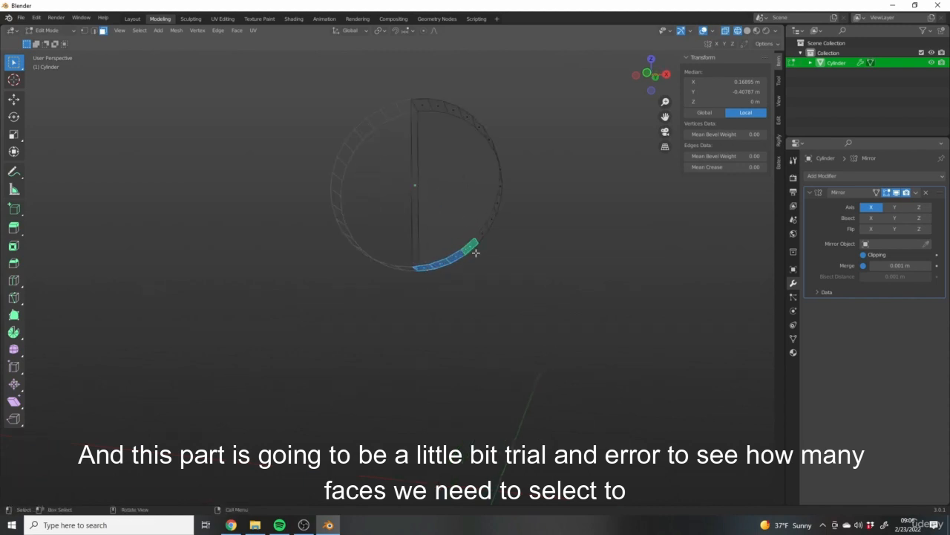
pyautogui.scroll(-4, 474, 274)
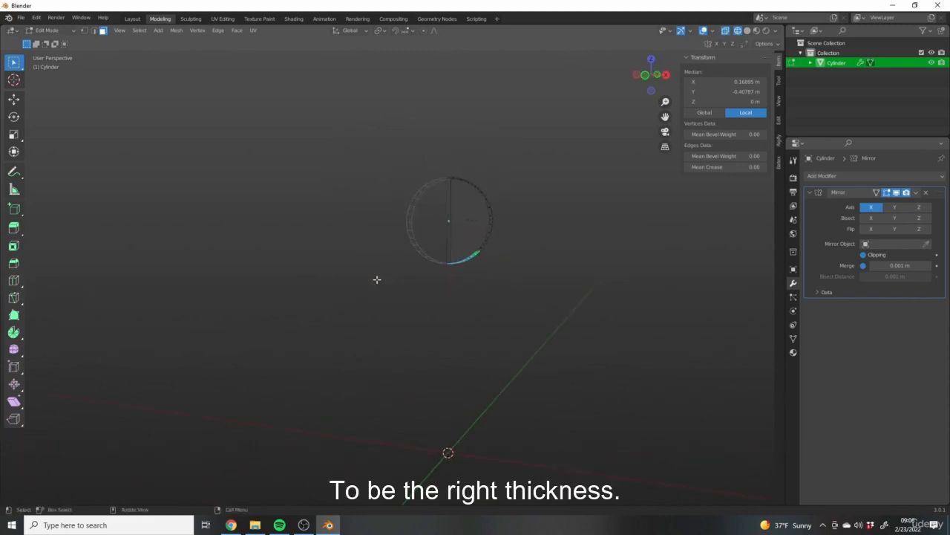
# - Extrude the selected lower rim faces outward with Clipping on, inspect the face at the mirror seam, and undo the extrusion
pyautogui.press('1')
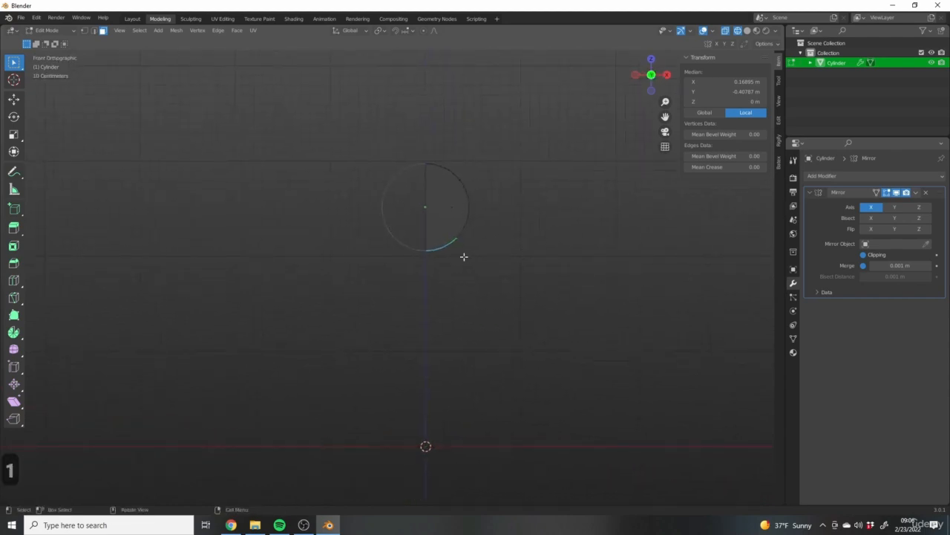
pyautogui.scroll(3, 462, 257)
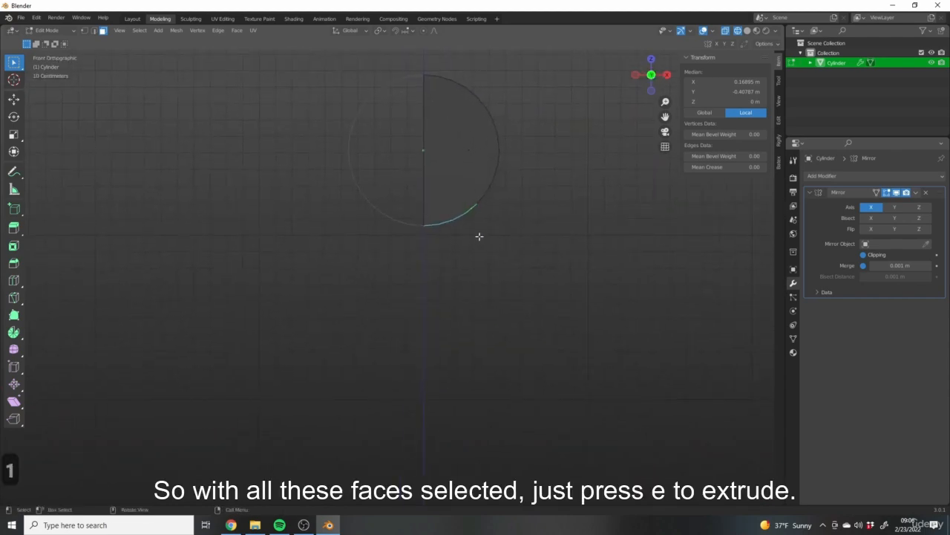
pyautogui.scroll(-4, 485, 303)
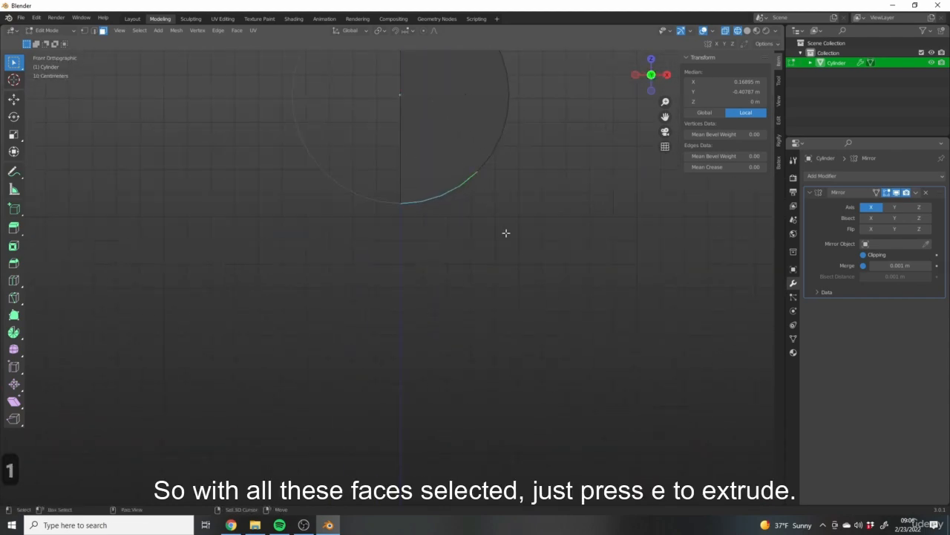
pyautogui.keyDown('shift'); pyautogui.moveTo(478, 195); pyautogui.dragTo(478, 247, button='middle'); pyautogui.keyUp('shift')
pyautogui.press('e')
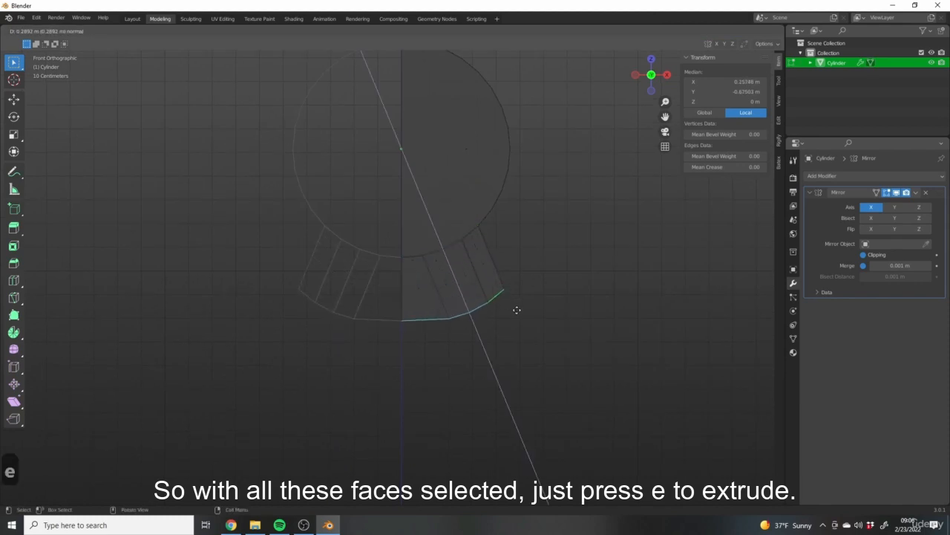
pyautogui.click(413, 302)
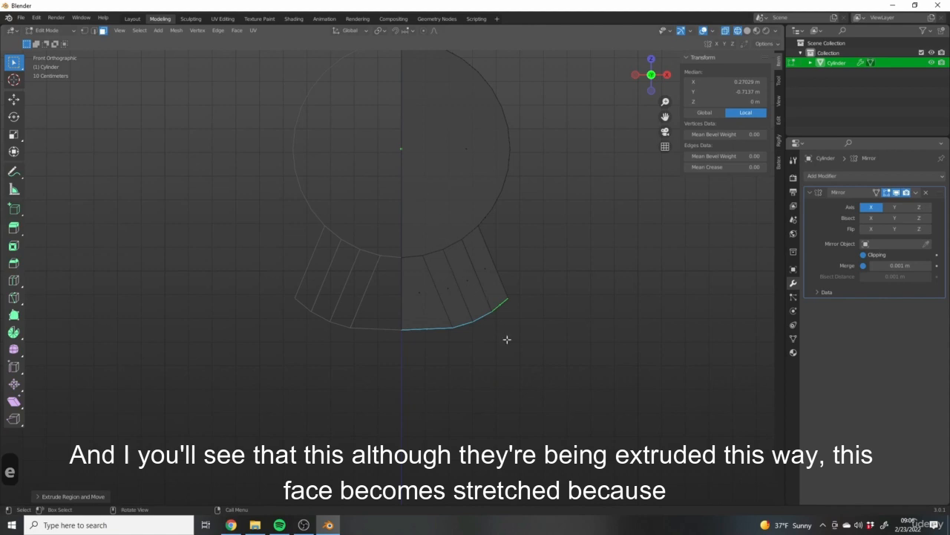
pyautogui.moveTo(507, 339); pyautogui.dragTo(399, 292, button='middle')
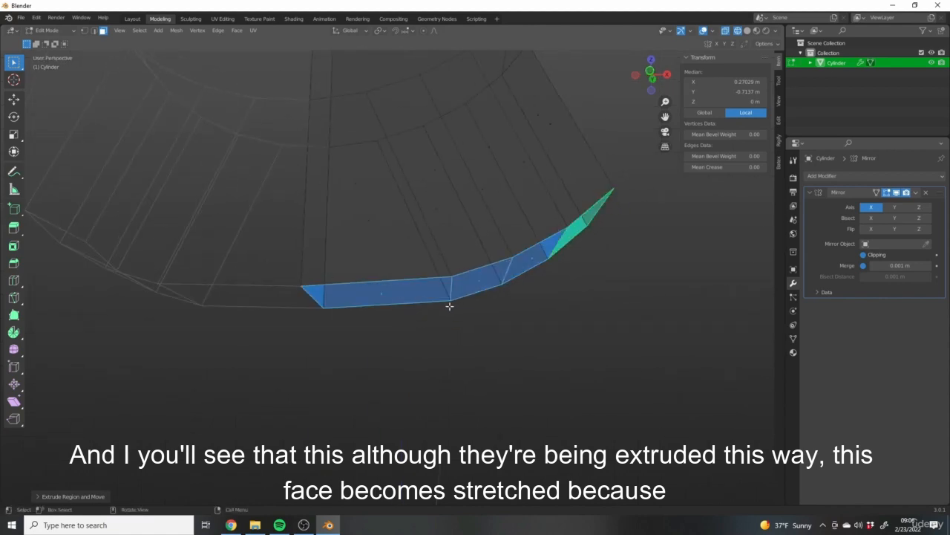
pyautogui.scroll(-4, 336, 180)
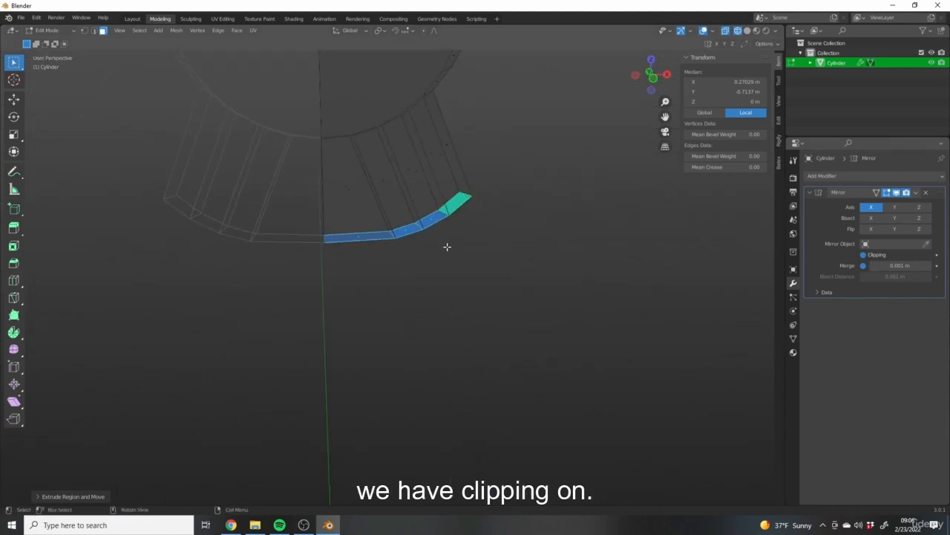
pyautogui.keyDown('shift'); pyautogui.moveTo(404, 202); pyautogui.dragTo(459, 254, button='middle'); pyautogui.keyUp('shift')
pyautogui.hotkey('ctrl', 'z')
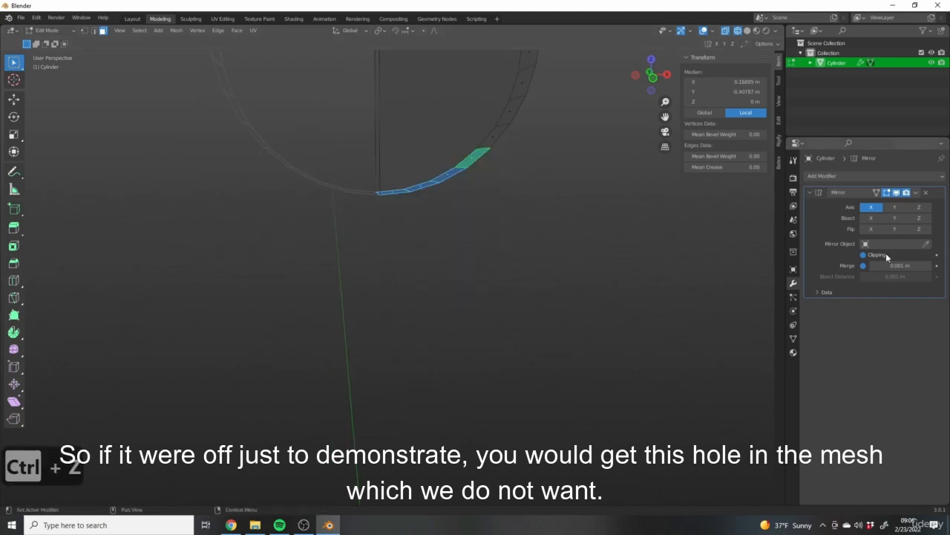
# - Try the same extrusion with Clipping off, inspect it in solid shading, undo it, and turn Clipping back on
pyautogui.press('KP_1')
pyautogui.press('e')
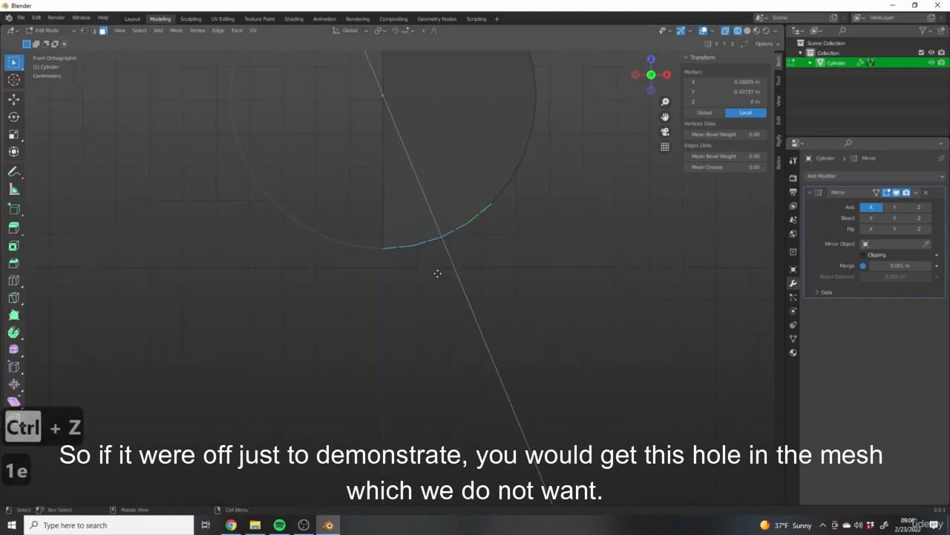
pyautogui.click(515, 377)
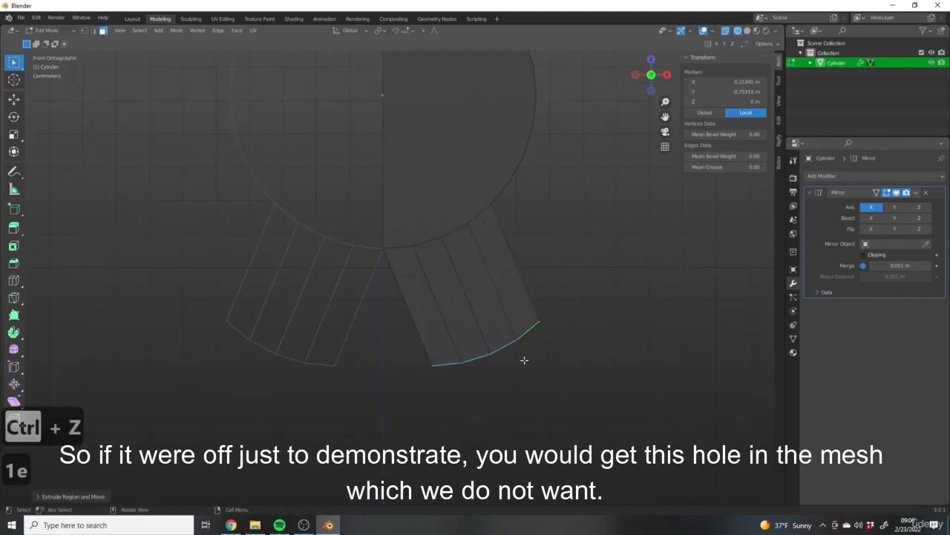
pyautogui.press('z')
pyautogui.moveTo(565, 357); pyautogui.dragTo(552, 325, button='middle')
pyautogui.hotkey('ctrl', 'z')
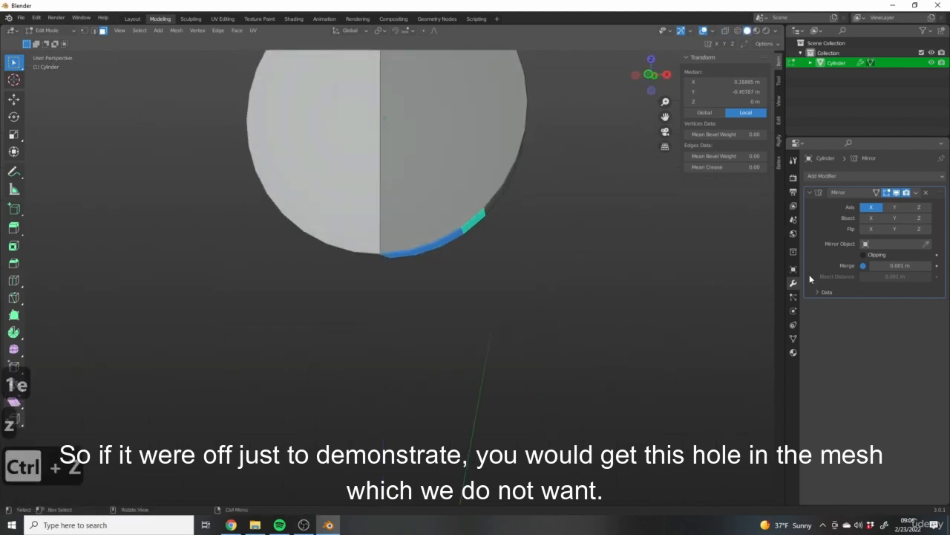
pyautogui.click(864, 254)
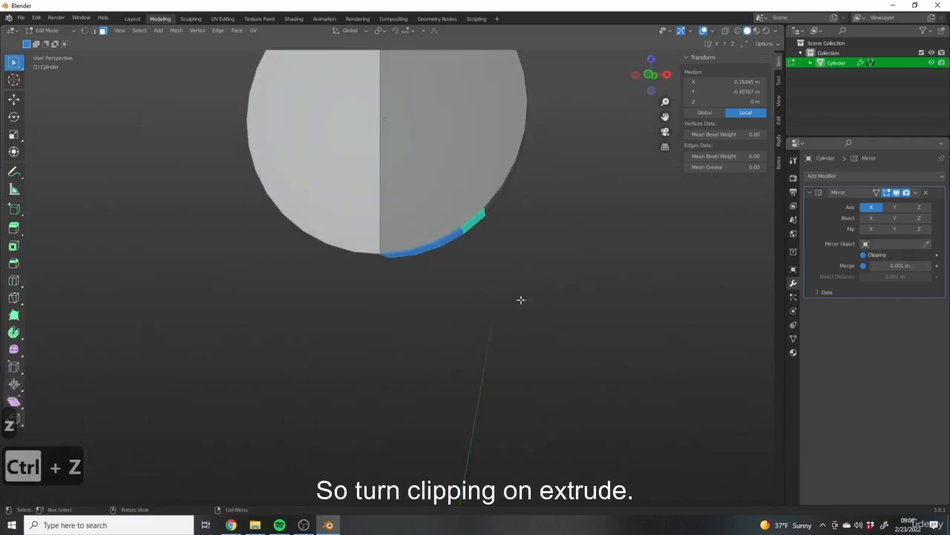
# - Extrude the selected lower rim faces outward about 0.3 m below the head with Clipping on
pyautogui.press('1')
pyautogui.press('e')
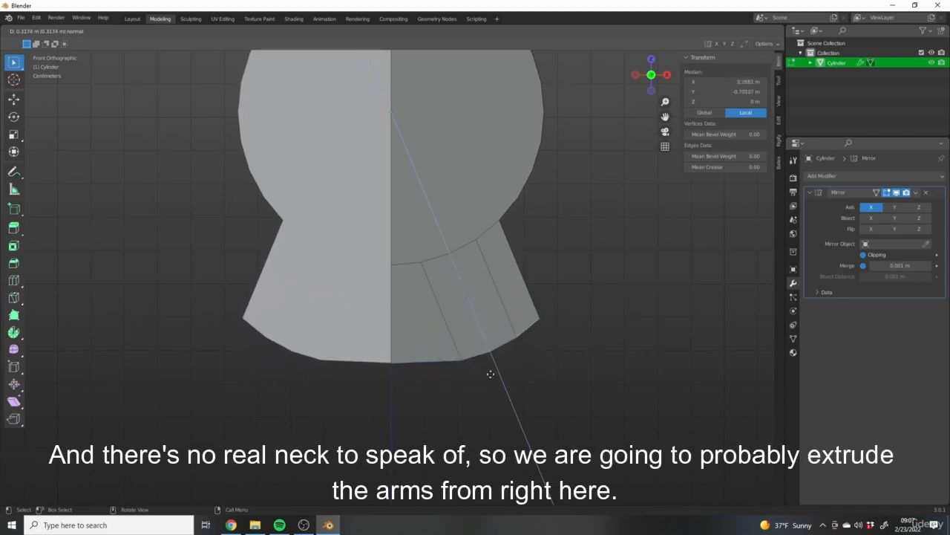
pyautogui.click(488, 382)
pyautogui.moveTo(487, 381); pyautogui.dragTo(504, 246, button='middle')
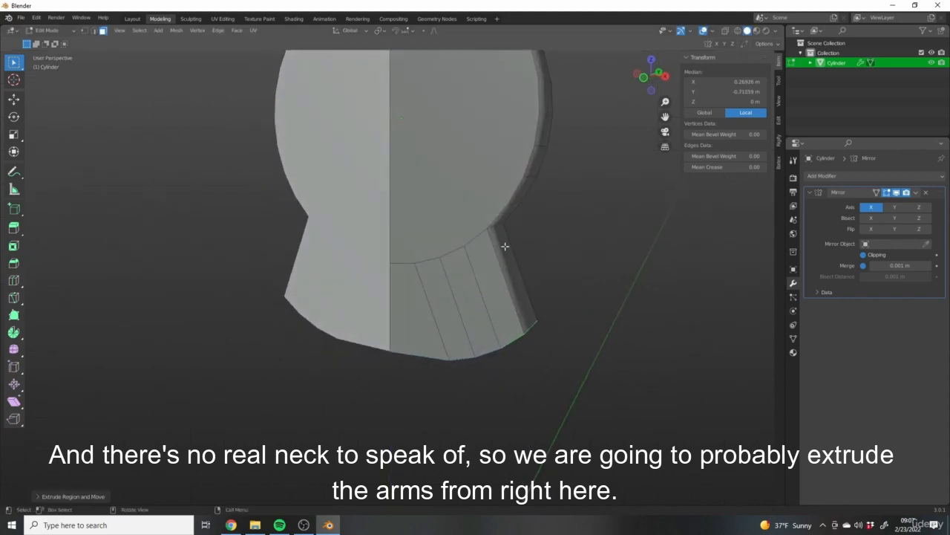
# - In vertex selection mode, move the vertex pair nearest the seam on the lower edge about 0.1 m toward the centre along X
pyautogui.press('KP_1')
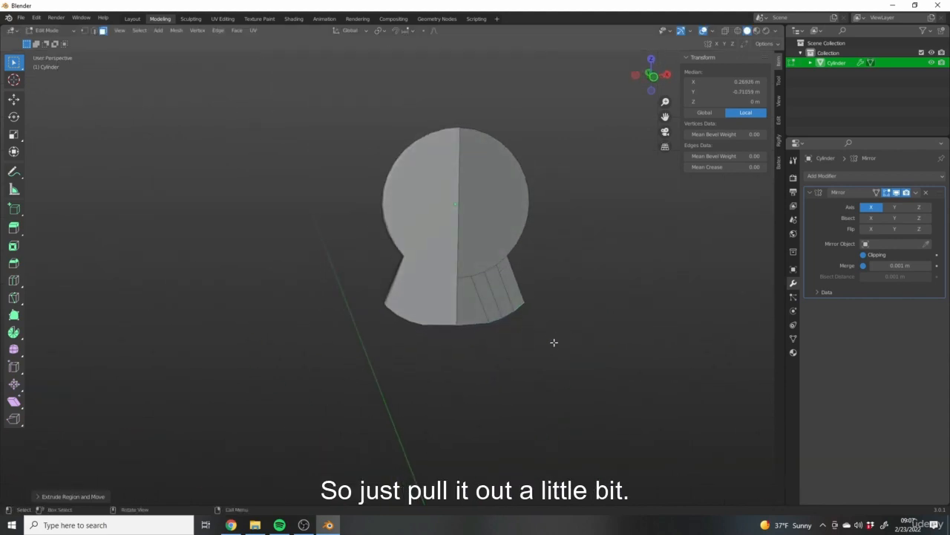
pyautogui.keyDown('shift'); pyautogui.moveTo(564, 237); pyautogui.dragTo(514, 225, button='middle'); pyautogui.keyUp('shift')
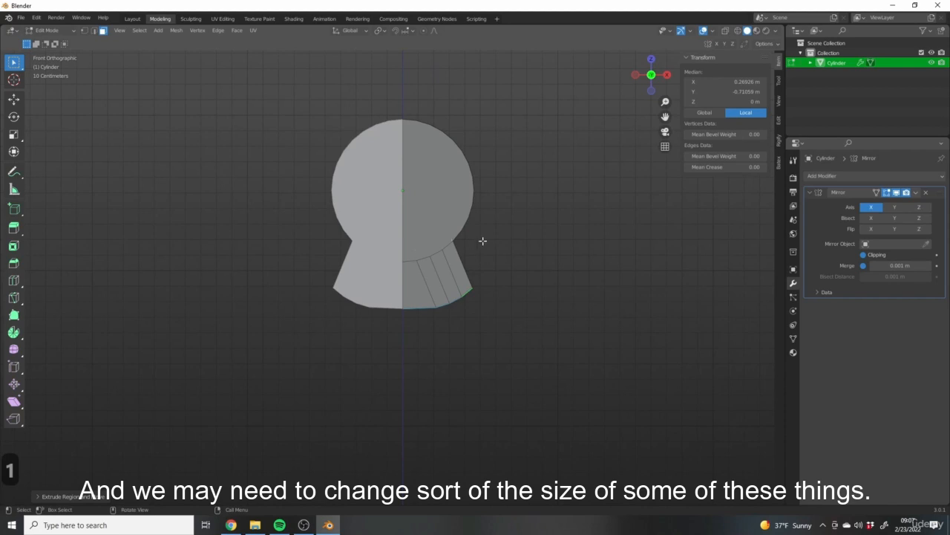
pyautogui.scroll(3, 479, 274)
pyautogui.scroll(-2, 512, 345)
pyautogui.scroll(4, 463, 325)
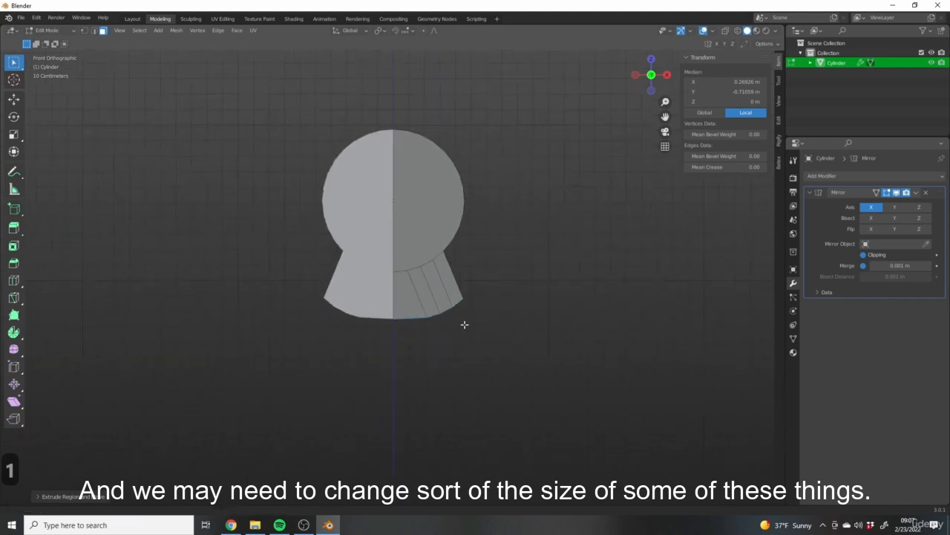
pyautogui.click(84, 31)
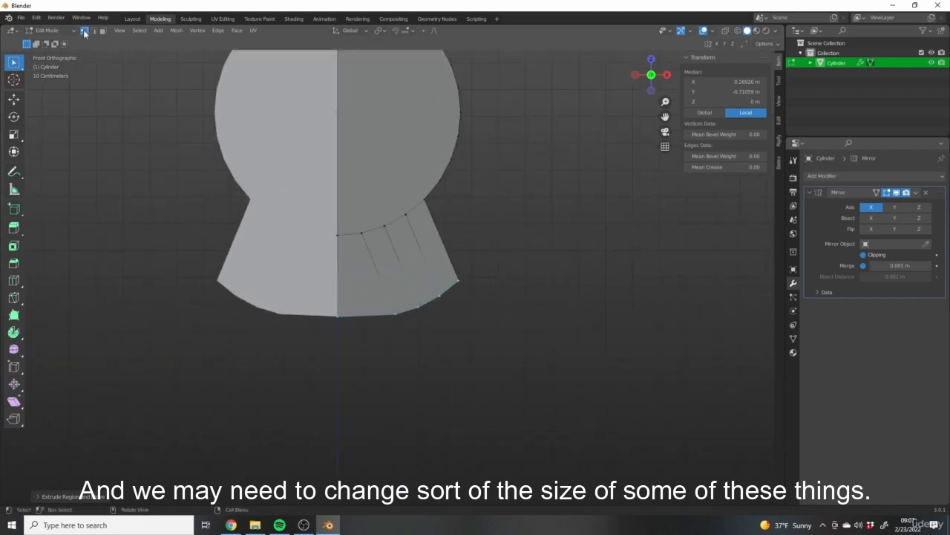
pyautogui.moveTo(399, 320)
pyautogui.mouseDown(button='middle')
pyautogui.moveTo(386, 297)
pyautogui.moveTo(399, 321)
pyautogui.mouseUp(button='middle')
pyautogui.keyDown('shift'); pyautogui.click(399, 321); pyautogui.keyUp('shift')
pyautogui.moveTo(454, 335); pyautogui.dragTo(465, 343, button='middle')
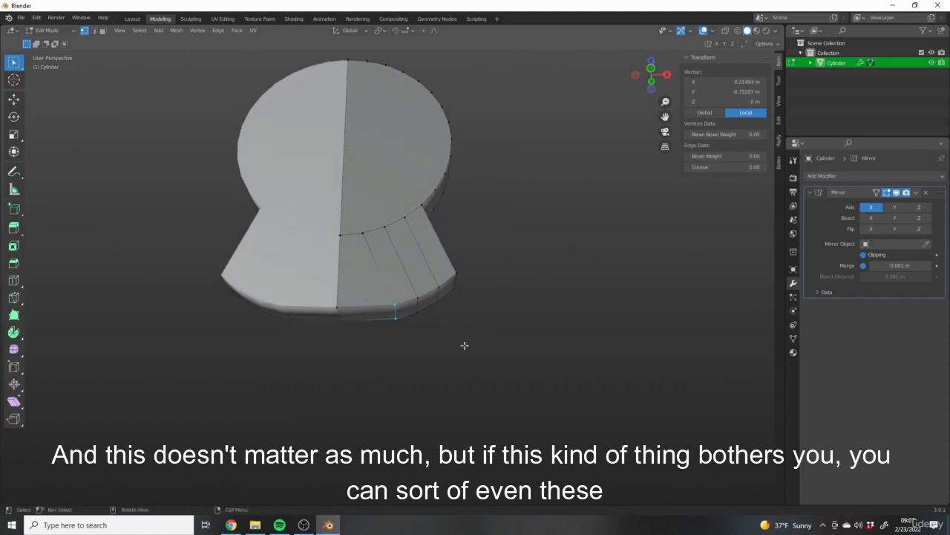
pyautogui.press('g')
pyautogui.press('x')
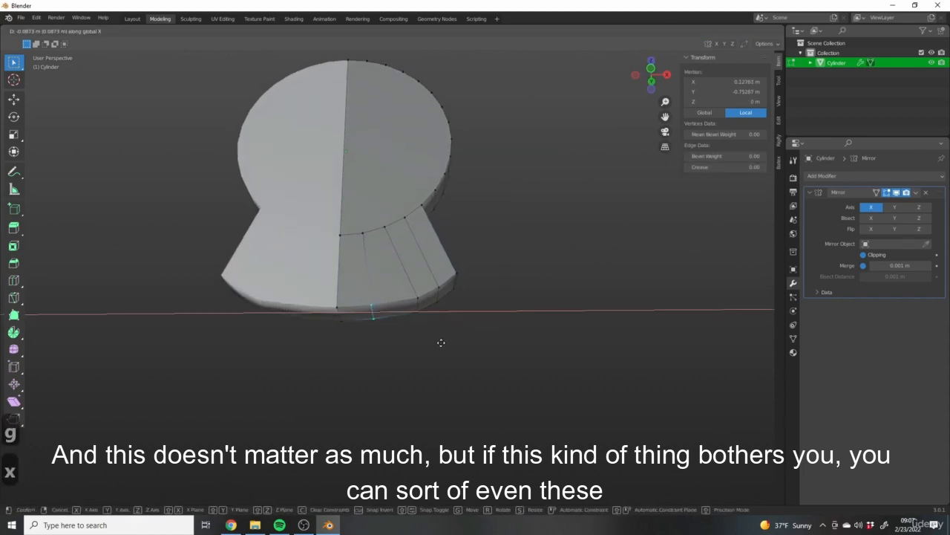
# - Move the next two vertex pairs along the body's lower edge inward along X to even out their spacing
pyautogui.click(424, 311)
pyautogui.press('g')
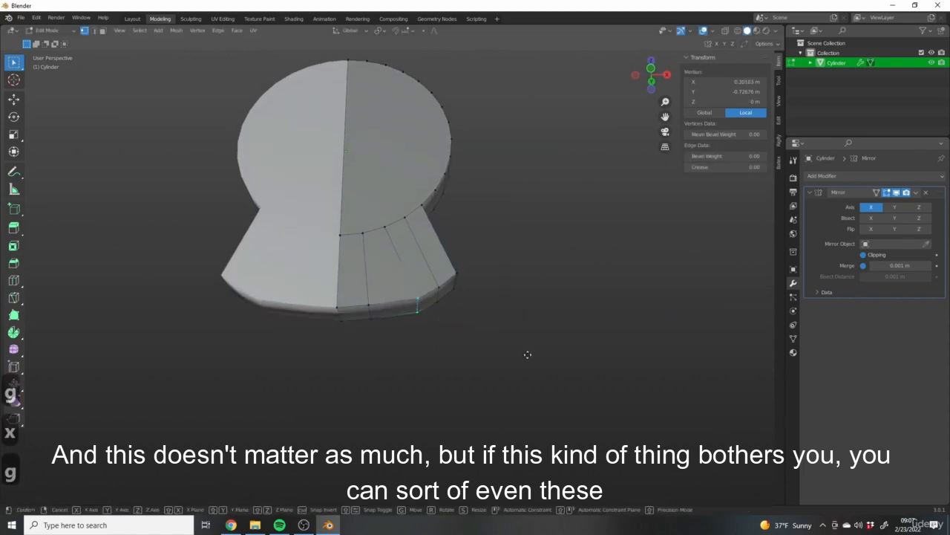
pyautogui.press('x')
pyautogui.click(514, 355)
pyautogui.scroll(-3, 388, 305)
pyautogui.moveTo(389, 304); pyautogui.dragTo(328, 290, button='middle')
pyautogui.scroll(4, 416, 299)
pyautogui.press('g')
pyautogui.press('x')
pyautogui.click(455, 325)
pyautogui.scroll(-4, 438, 327)
pyautogui.press('KP_1')
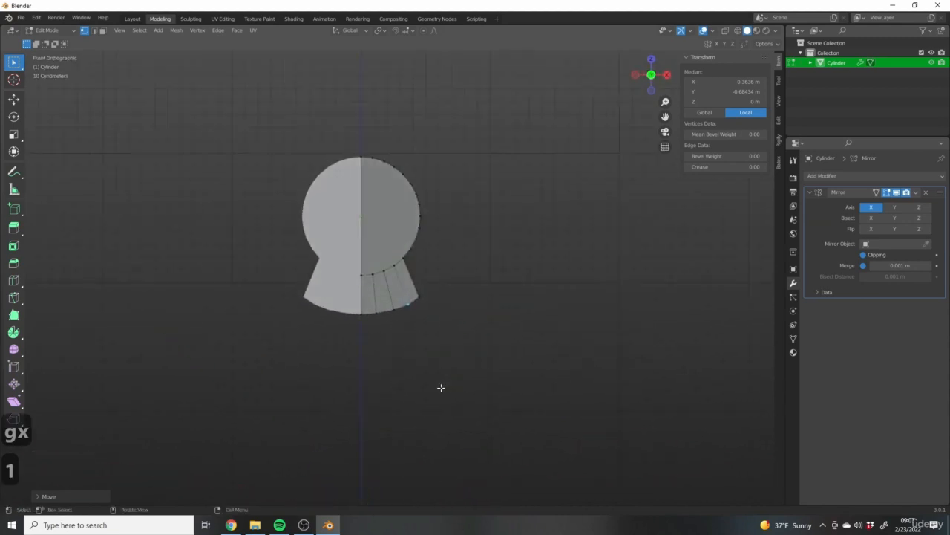
pyautogui.press('z')
pyautogui.press('z')
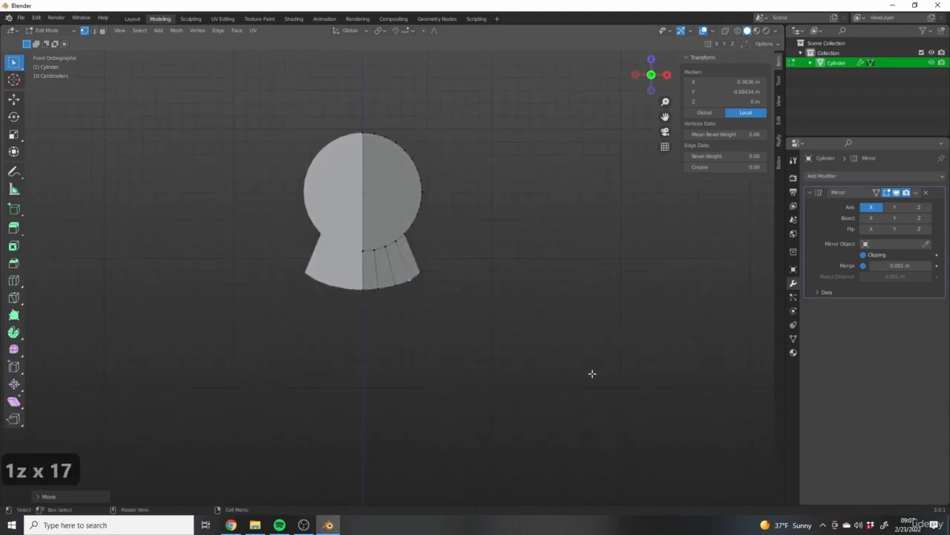
# - In face selection mode, select the lower rim faces of the body's right half and extrude them about 0.75 m straight down
pyautogui.click(103, 31)
pyautogui.moveTo(475, 329); pyautogui.dragTo(452, 317, button='middle')
pyautogui.click(398, 352)
pyautogui.keyDown('ctrl'); pyautogui.click(424, 329); pyautogui.keyUp('ctrl')
pyautogui.press('KP_1')
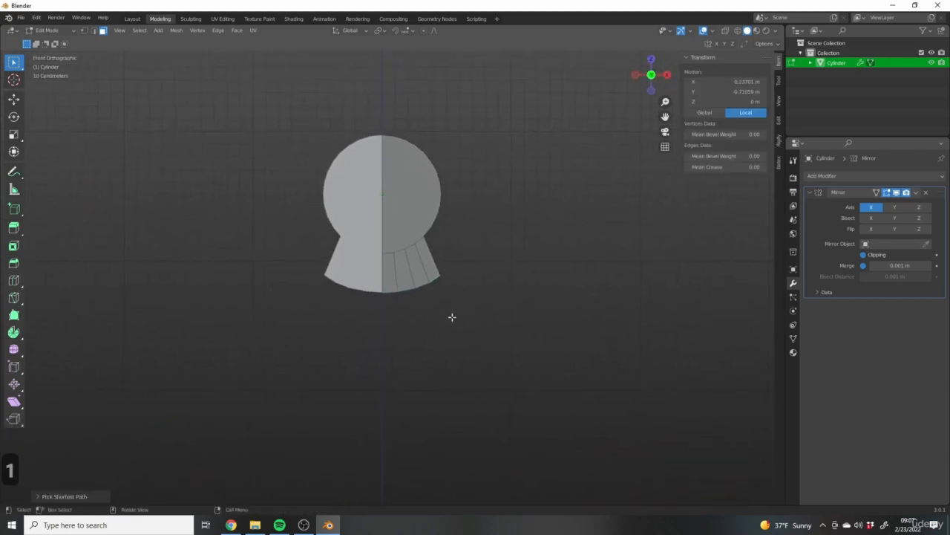
pyautogui.scroll(-3, 428, 359)
pyautogui.scroll(2, 423, 354)
pyautogui.press('e')
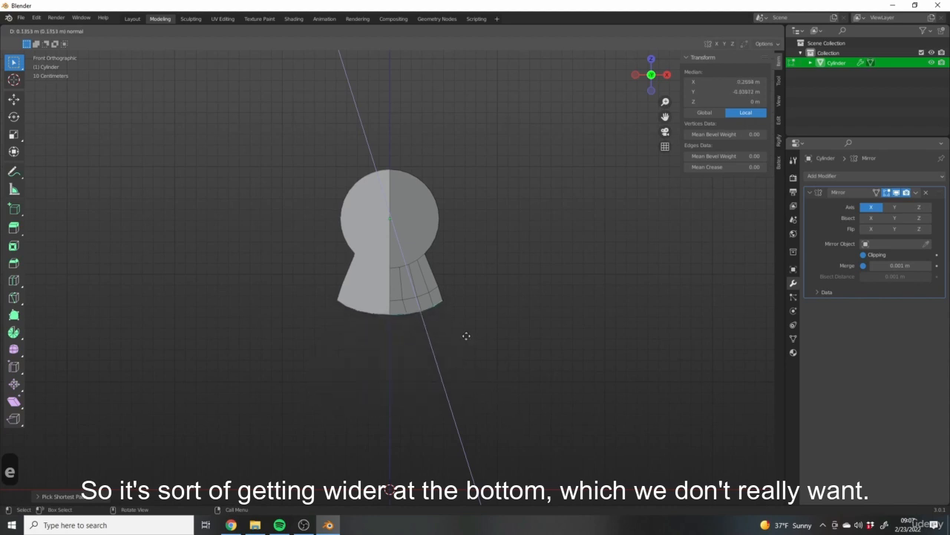
pyautogui.press('z')
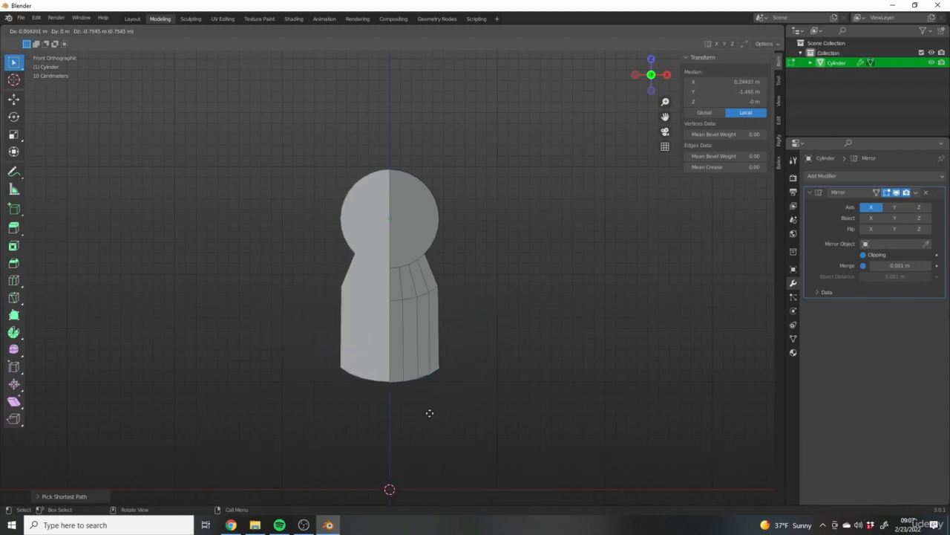
pyautogui.click(429, 413)
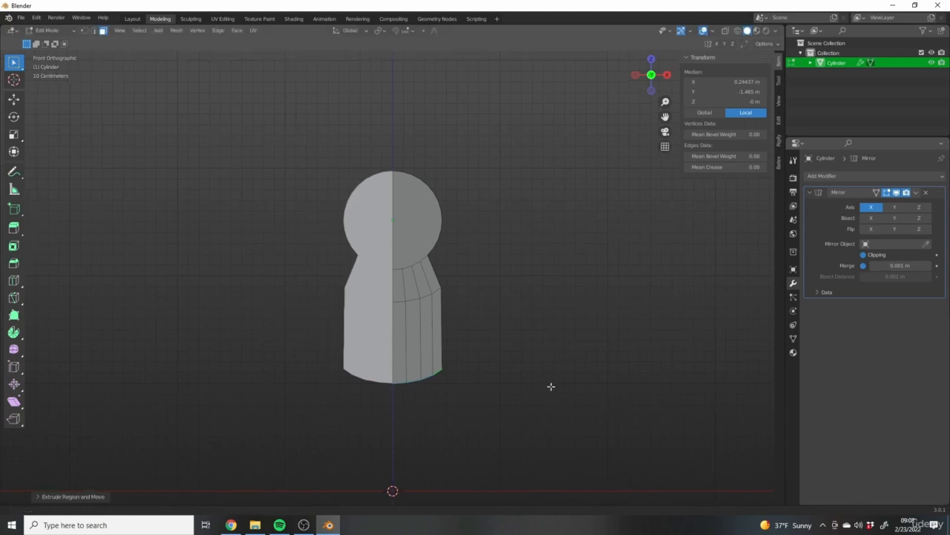
# - In edge selection mode, select the edge loop across the upper torso below the neck and move it slightly down along Z
pyautogui.scroll(4, 553, 380)
pyautogui.click(94, 30)
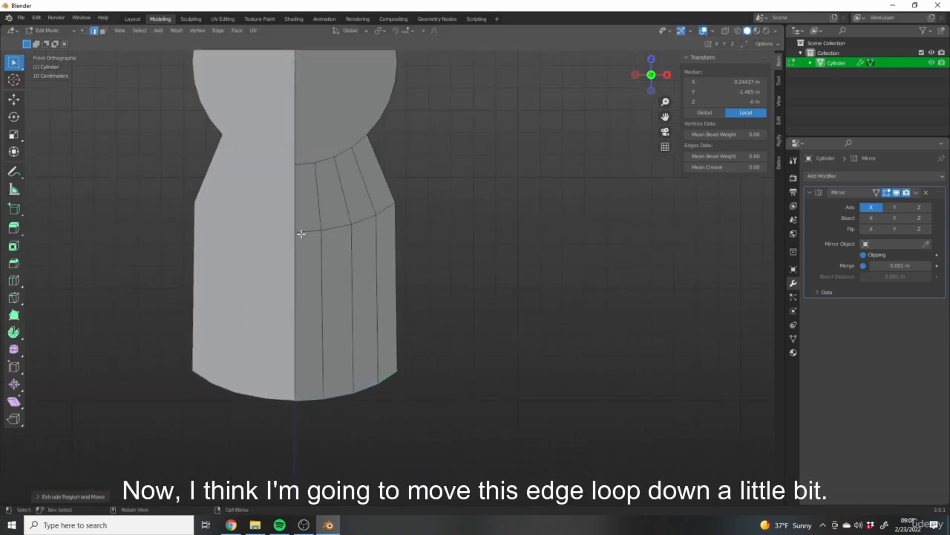
pyautogui.keyDown('alt'); pyautogui.click(342, 249); pyautogui.keyUp('alt')
pyautogui.keyDown('shift'); pyautogui.moveTo(351, 271); pyautogui.dragTo(401, 291, button='middle'); pyautogui.keyUp('shift')
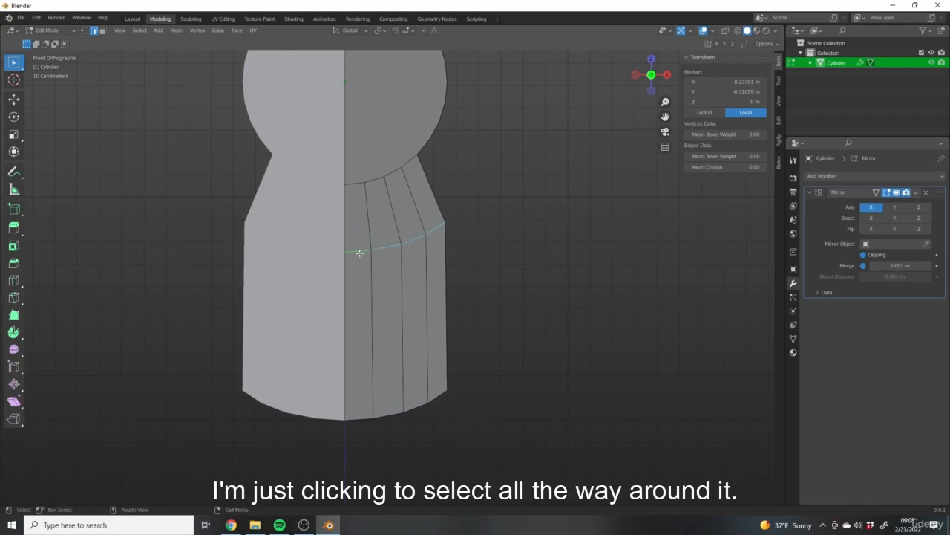
pyautogui.moveTo(514, 302); pyautogui.dragTo(365, 250, button='middle')
pyautogui.press('g')
pyautogui.press('z')
pyautogui.click(422, 308)
# - Select the outer side face between the neck and torso and examine the sharp corner where it meets the head
pyautogui.press('1')
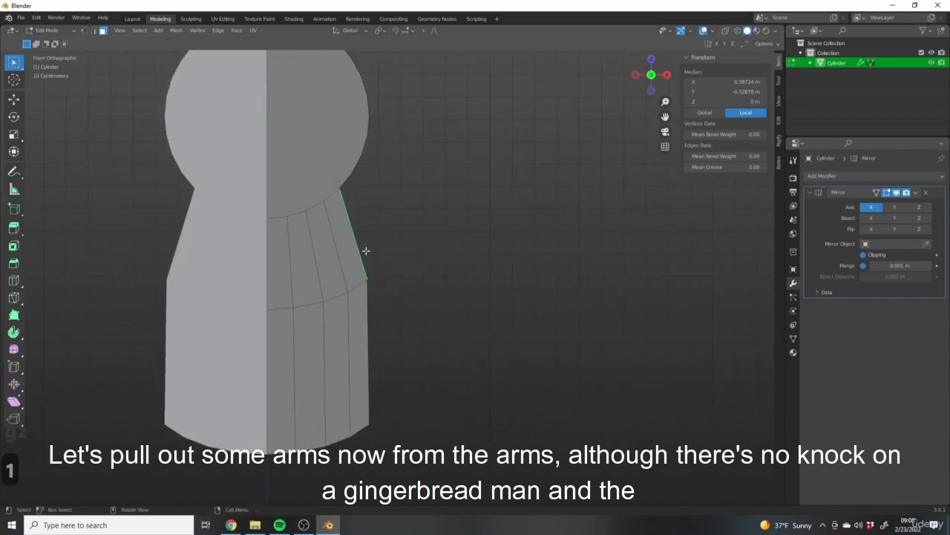
pyautogui.scroll(-1, 480, 324)
pyautogui.scroll(3, 450, 265)
pyautogui.scroll(-1, 505, 256)
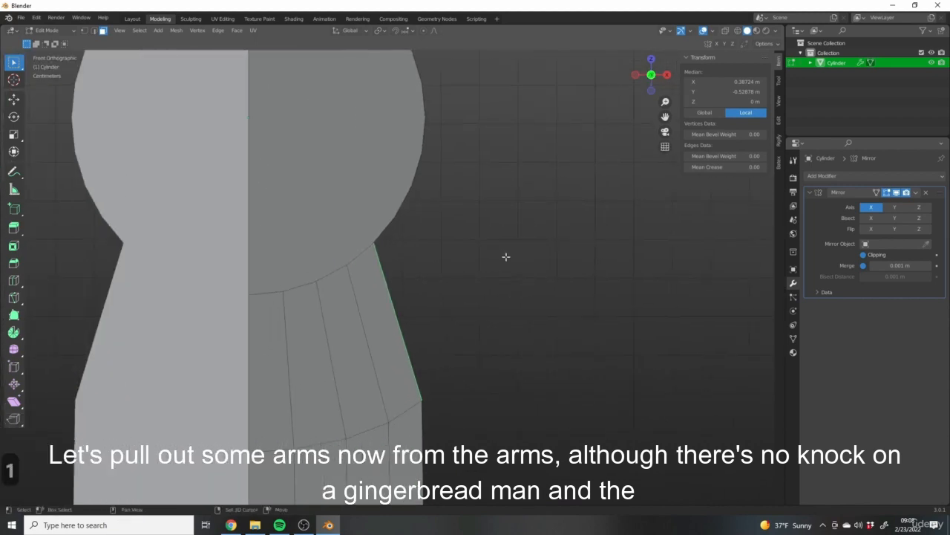
pyautogui.moveTo(505, 257); pyautogui.dragTo(408, 258, button='middle')
pyautogui.scroll(3, 317, 232)
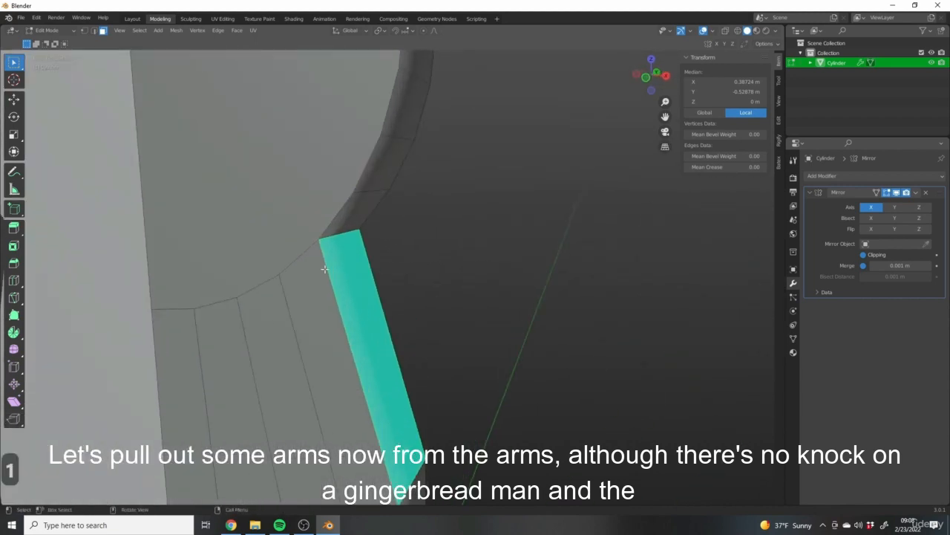
pyautogui.scroll(-3, 325, 269)
pyautogui.scroll(2, 428, 273)
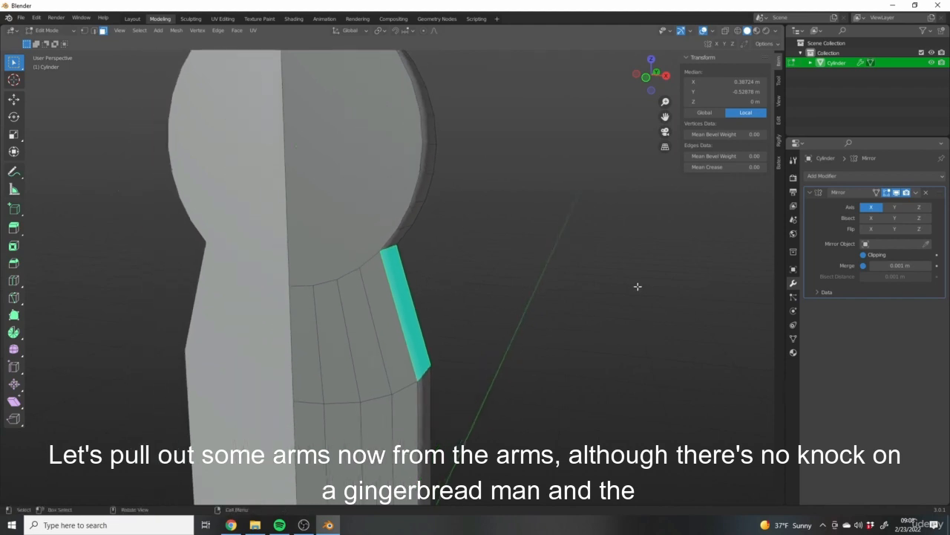
pyautogui.scroll(4, 418, 269)
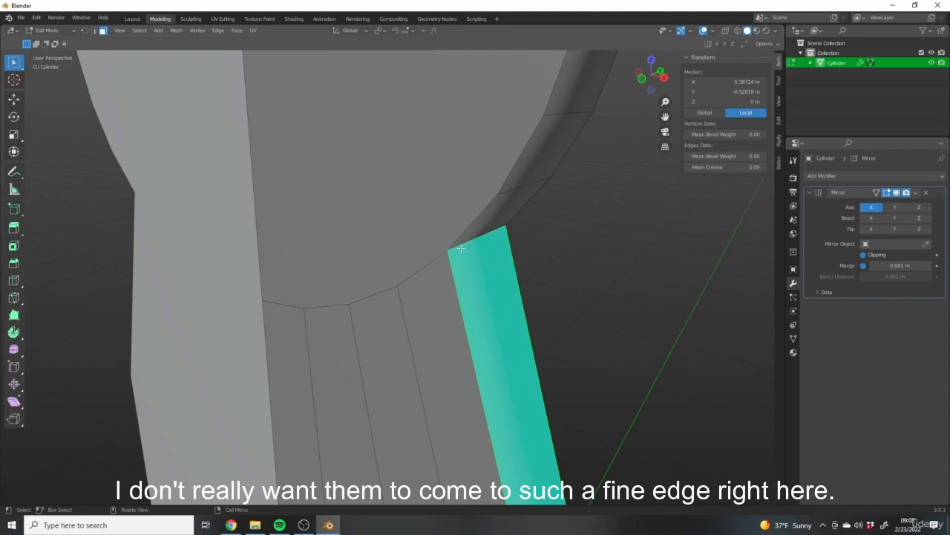
pyautogui.moveTo(465, 245); pyautogui.dragTo(406, 248, button='middle')
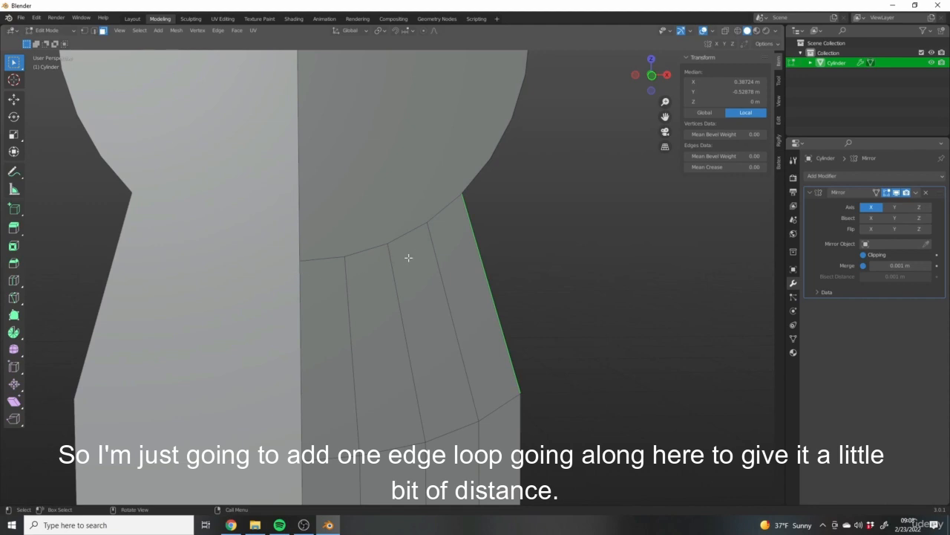
pyautogui.moveTo(525, 223); pyautogui.dragTo(464, 170, button='middle')
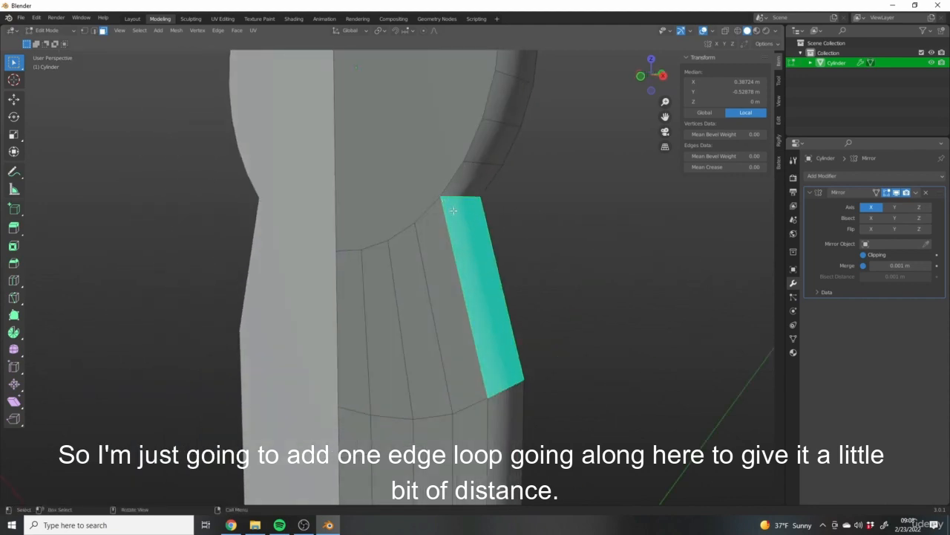
pyautogui.moveTo(448, 207); pyautogui.dragTo(549, 373, button='middle')
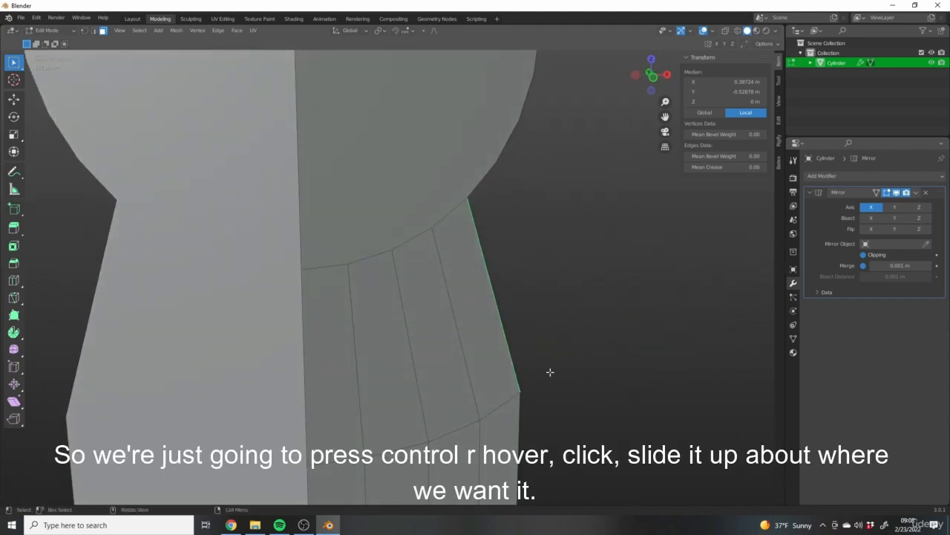
# - Add one edge loop around the shoulder section and slide it up close to the head's lower rim
pyautogui.hotkey('ctrl', 'r')
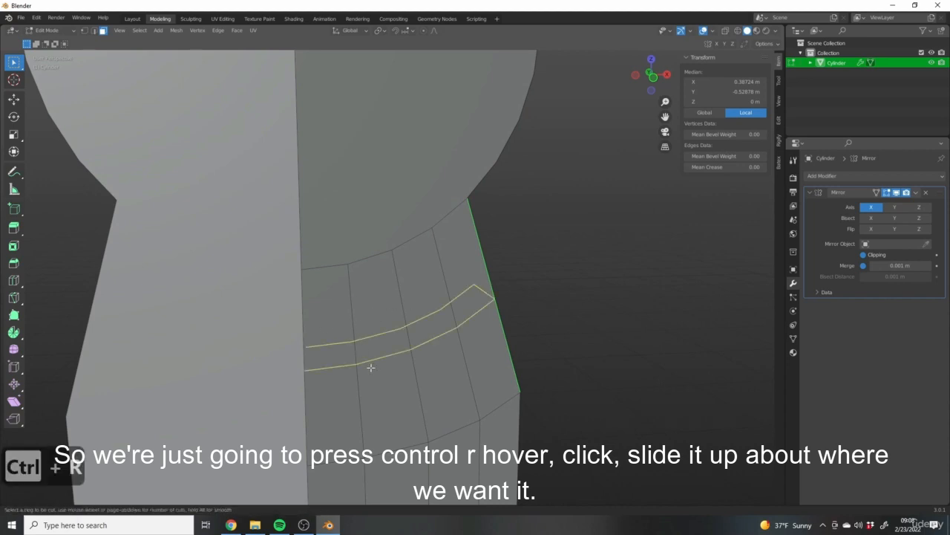
pyautogui.moveTo(361, 364); pyautogui.dragTo(351, 280)
pyautogui.click(351, 279)
pyautogui.moveTo(497, 290); pyautogui.dragTo(455, 254, button='middle')
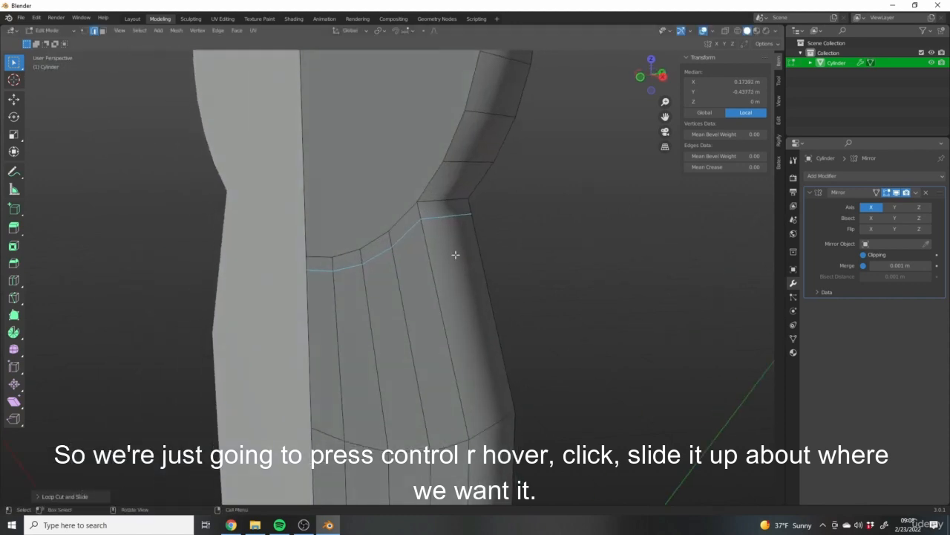
pyautogui.scroll(-3, 384, 326)
pyautogui.moveTo(385, 333); pyautogui.dragTo(443, 226, button='middle')
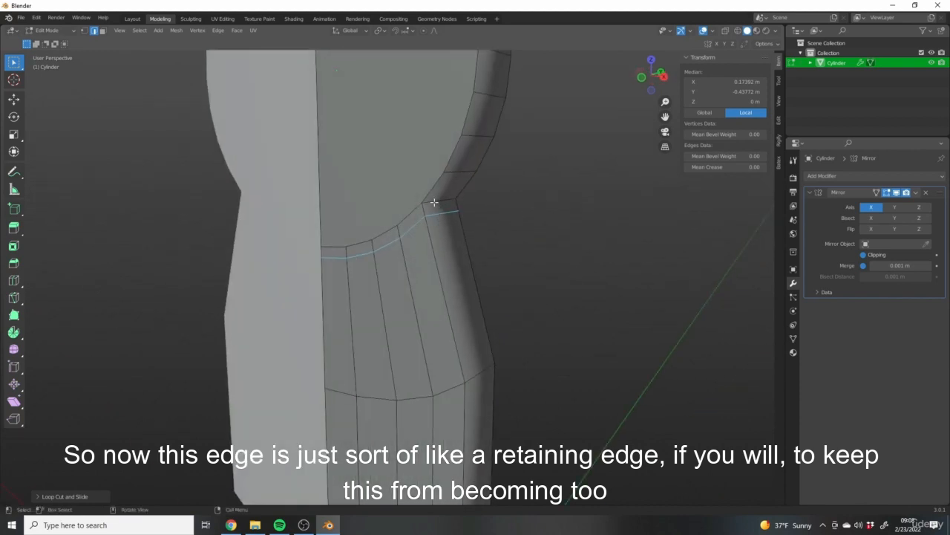
# - In face selection mode, select the outer shoulder face below the new edge loop and extrude it outward about 0.7 m as an arm
pyautogui.click(103, 32)
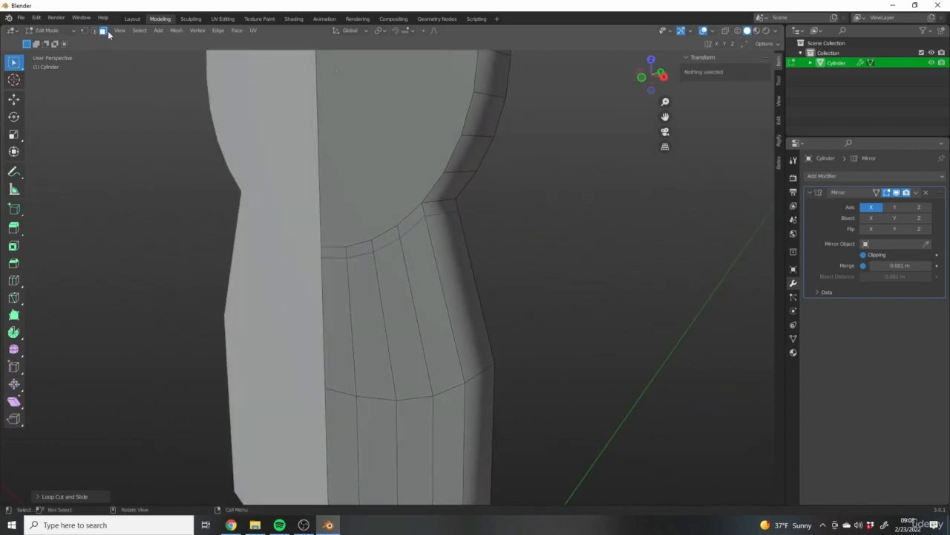
pyautogui.click(461, 268)
pyautogui.moveTo(565, 333); pyautogui.dragTo(442, 247, button='middle')
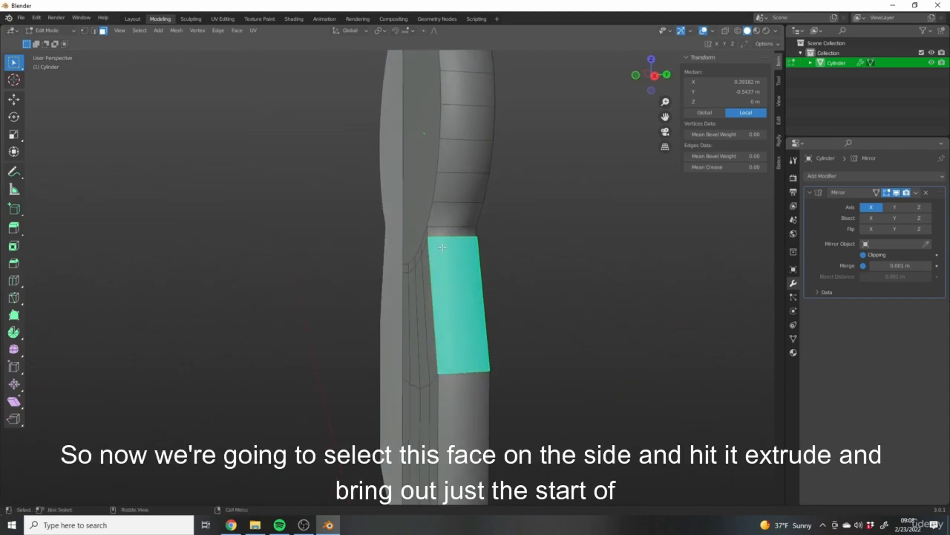
pyautogui.moveTo(497, 318); pyautogui.dragTo(412, 331, button='middle')
pyautogui.press('e')
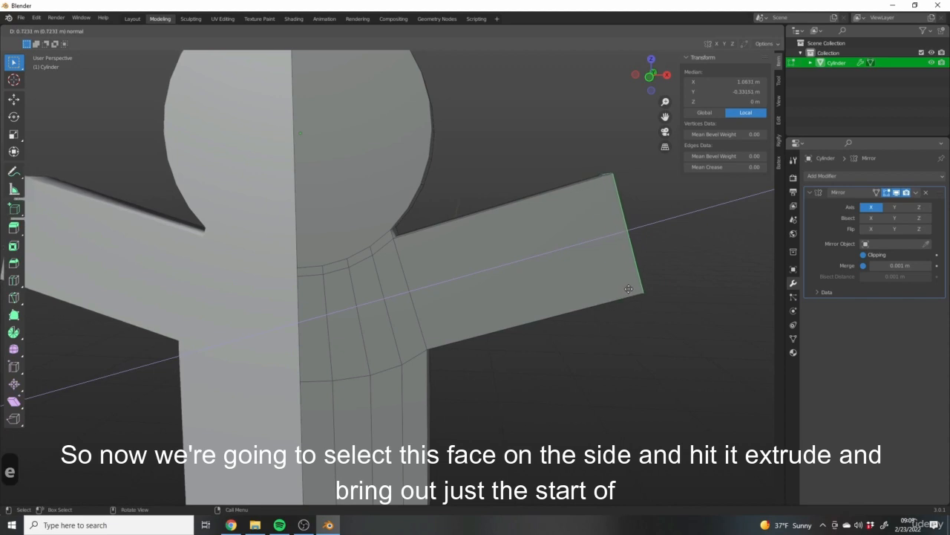
pyautogui.click(615, 288)
# - Examine the extruded arm's squared end from several angles, and clear the face selection
pyautogui.scroll(-6, 584, 182)
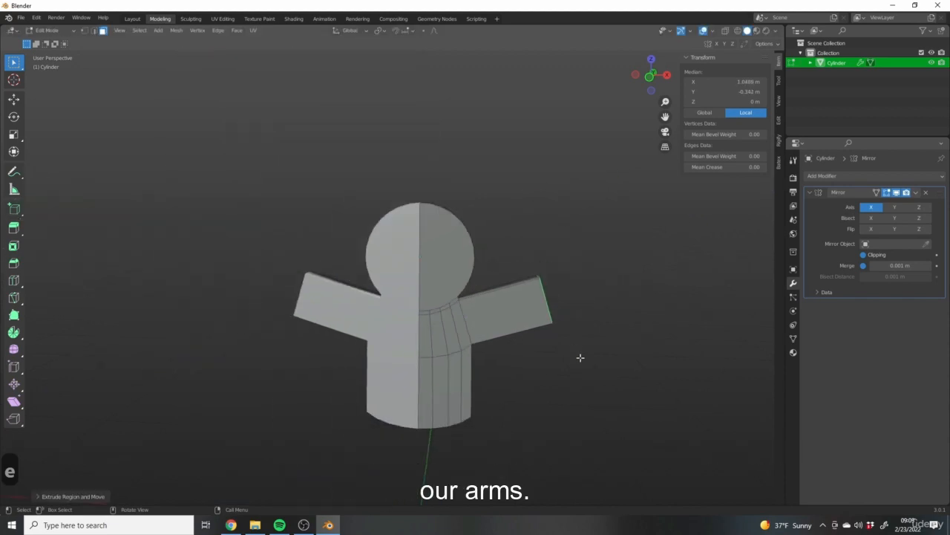
pyautogui.moveTo(579, 357); pyautogui.dragTo(555, 348, button='middle')
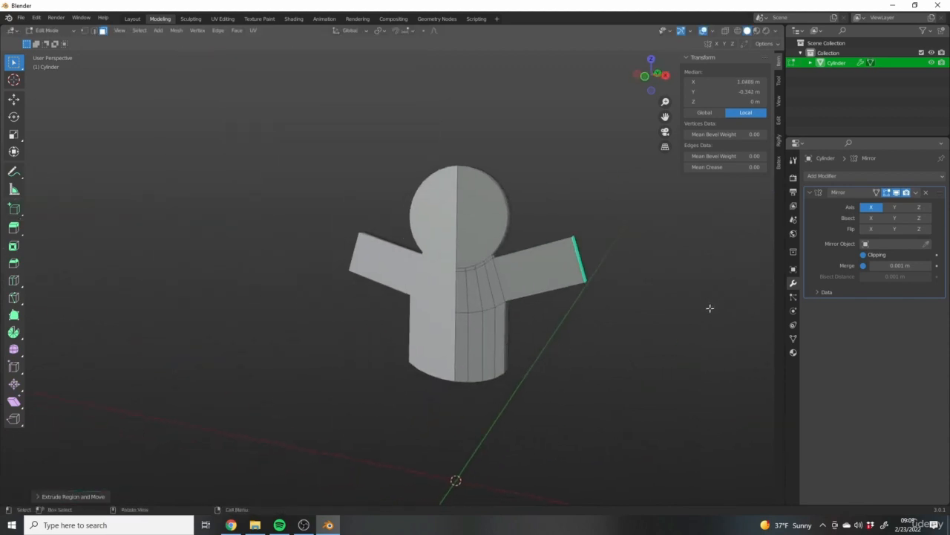
pyautogui.scroll(3, 710, 308)
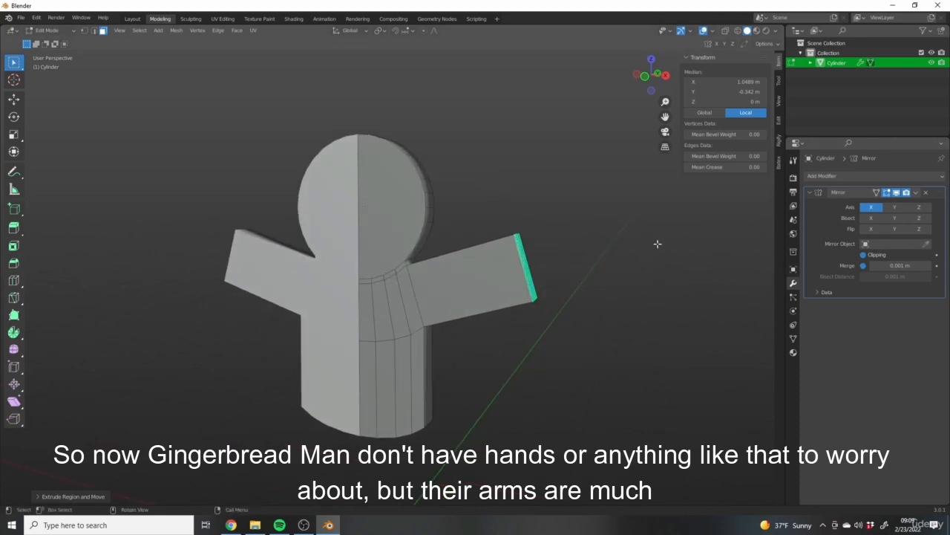
pyautogui.scroll(2, 428, 307)
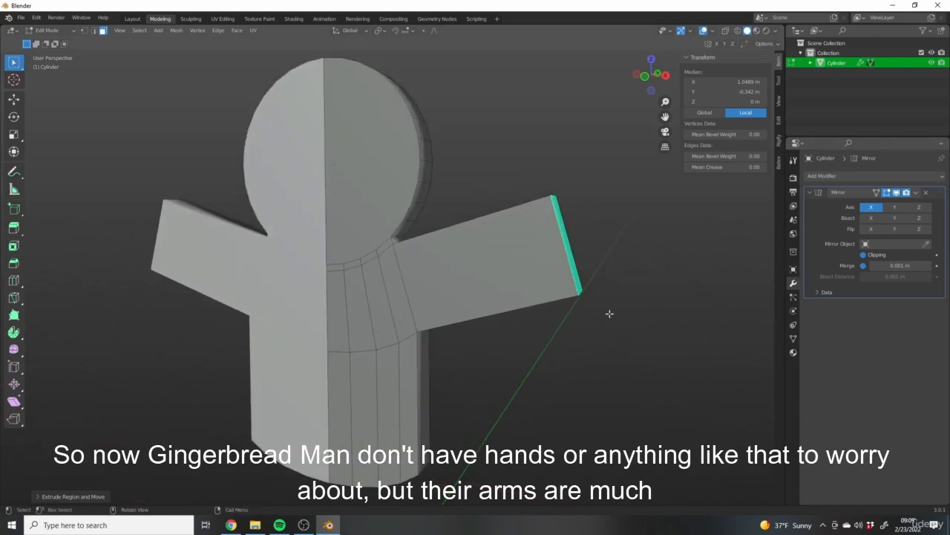
pyautogui.moveTo(604, 287); pyautogui.dragTo(392, 282, button='middle')
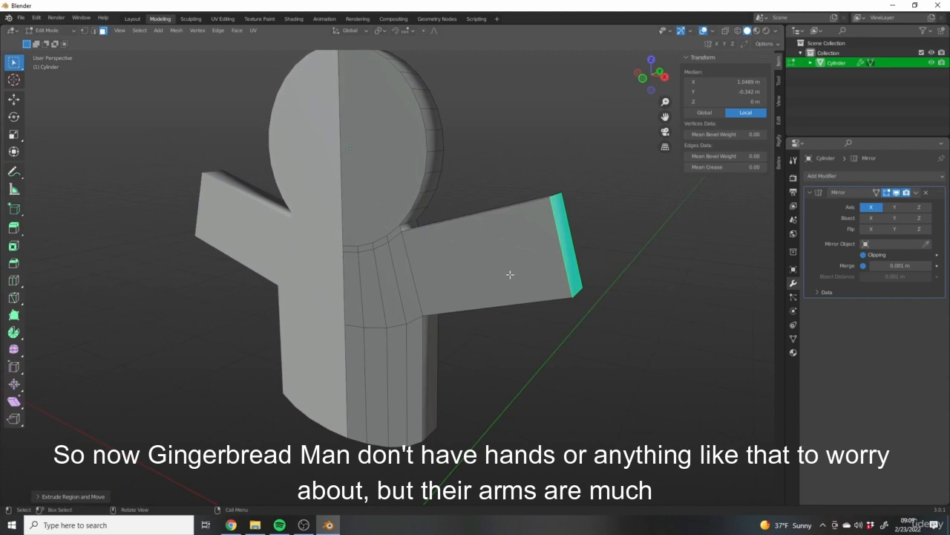
pyautogui.keyDown('shift'); pyautogui.moveTo(609, 245); pyautogui.dragTo(573, 259, button='middle'); pyautogui.keyUp('shift')
pyautogui.moveTo(502, 211); pyautogui.dragTo(530, 203, button='middle')
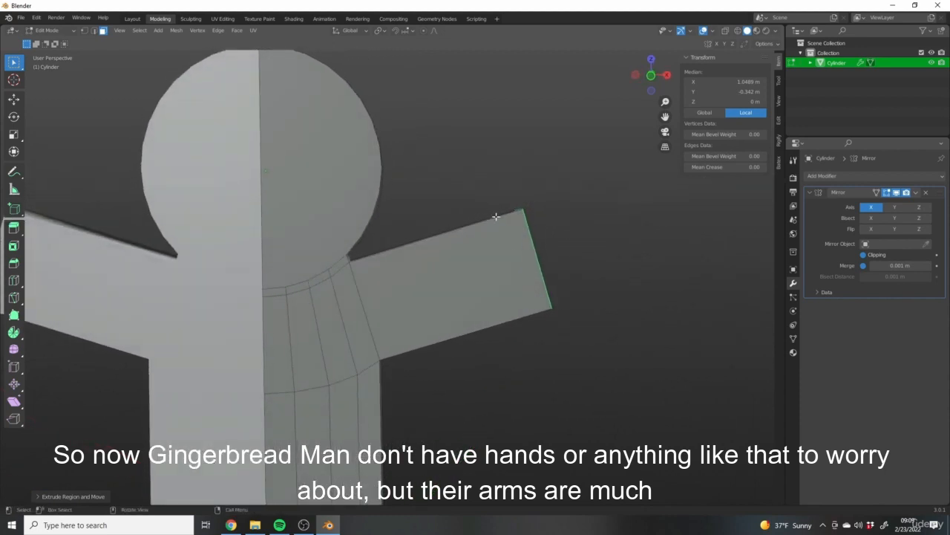
pyautogui.hotkey('alt', 'a')
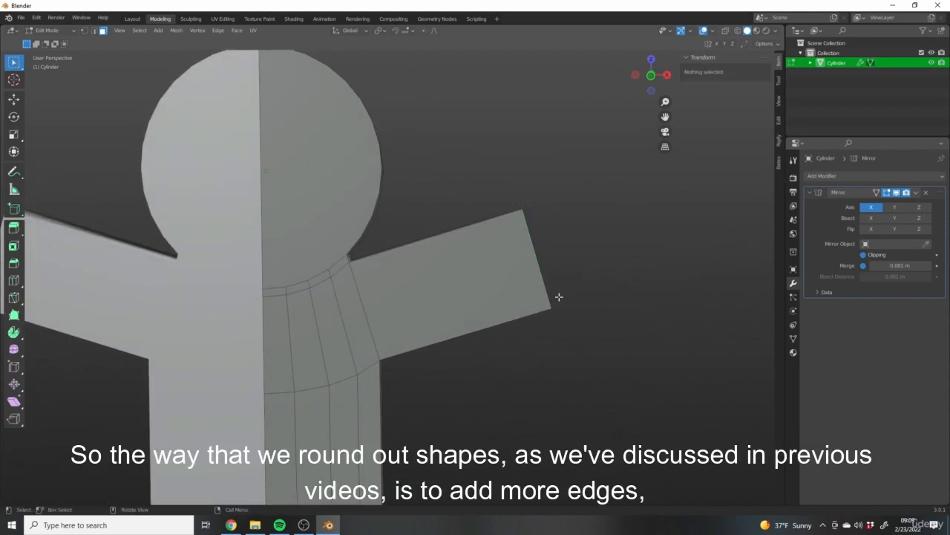
# - Add one centred edge loop running across the chest and along the length of the arm
pyautogui.press('KP_1')
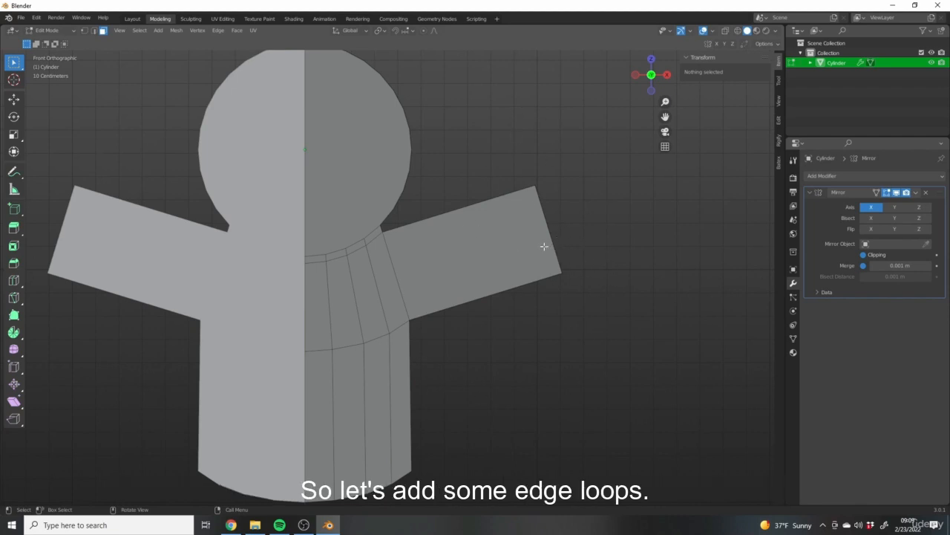
pyautogui.hotkey('ctrl', 'r')
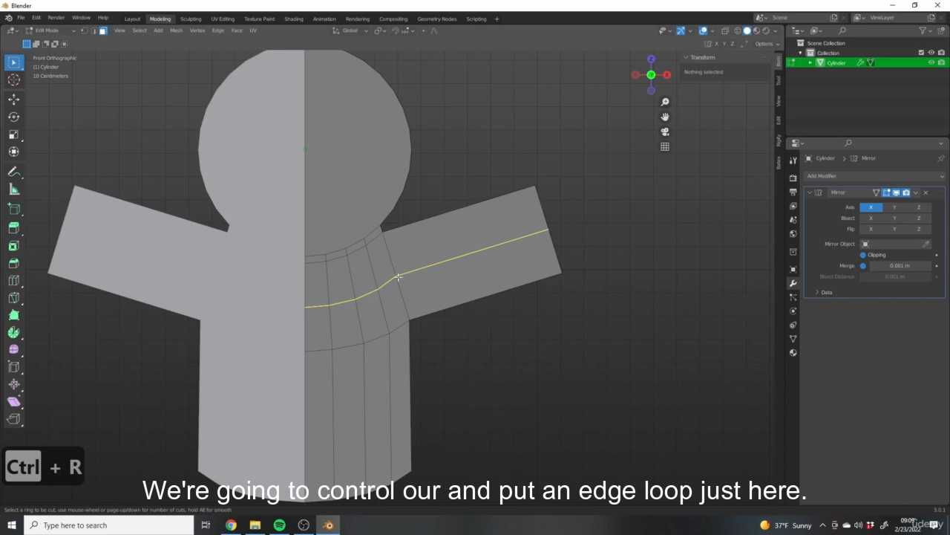
pyautogui.click(398, 277)
pyautogui.rightClick(398, 277)
# - Move the middle edge at the arm's end outward and slightly upward in front view, about 0.12 m, to form a point
pyautogui.moveTo(635, 282); pyautogui.dragTo(455, 286, button='middle')
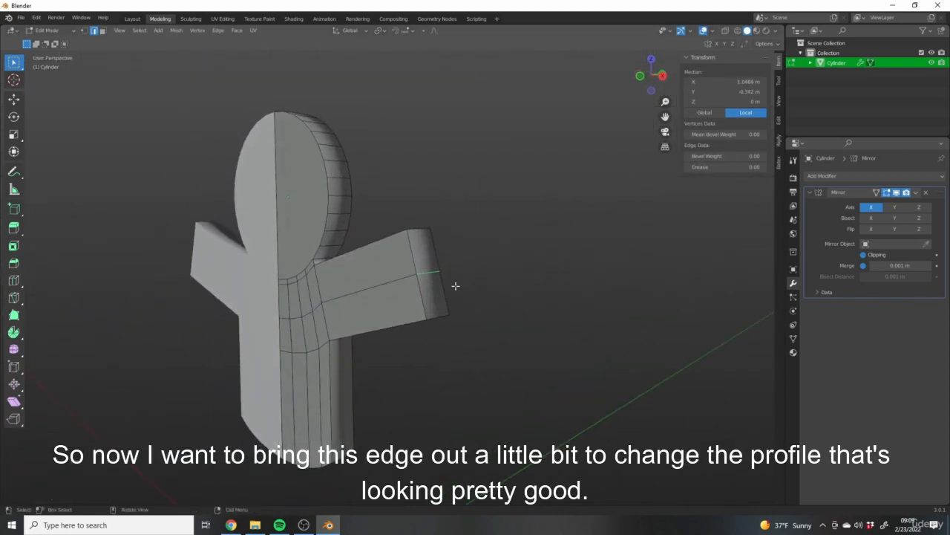
pyautogui.press('KP_1')
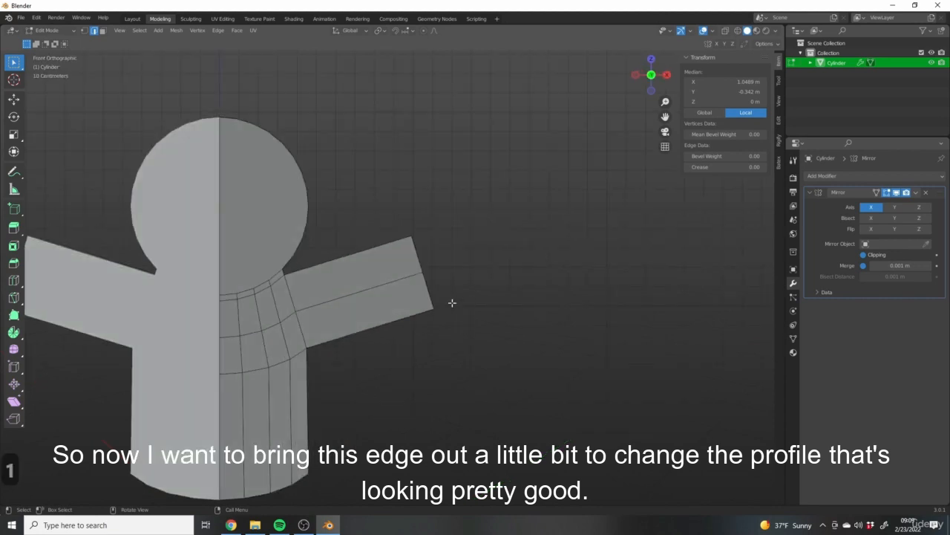
pyautogui.scroll(-1, 450, 303)
pyautogui.press('g')
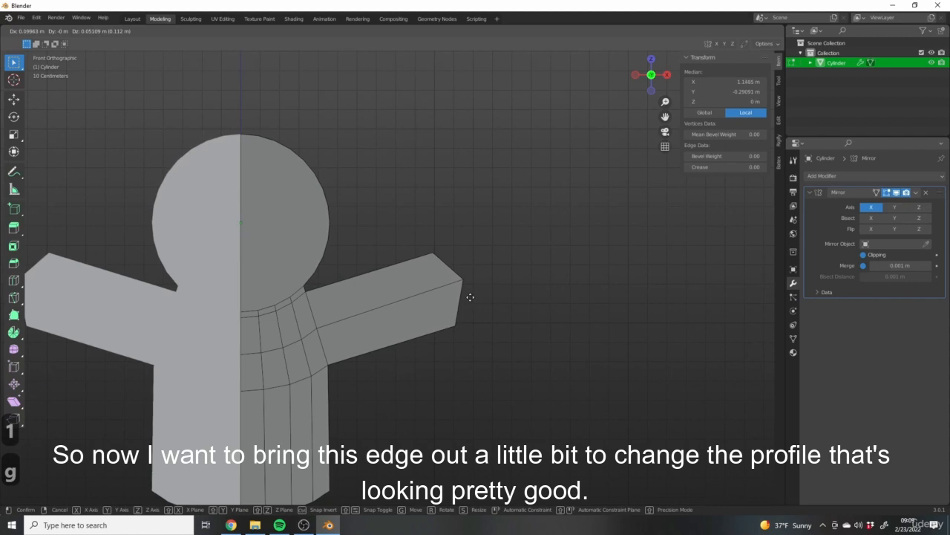
pyautogui.click(466, 293)
pyautogui.scroll(-5, 531, 336)
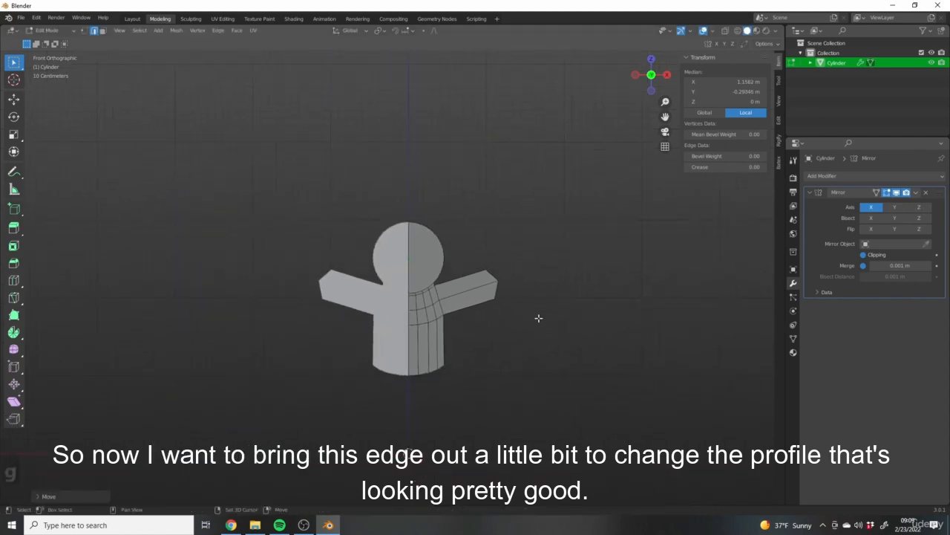
pyautogui.scroll(5, 471, 291)
pyautogui.scroll(-2, 525, 289)
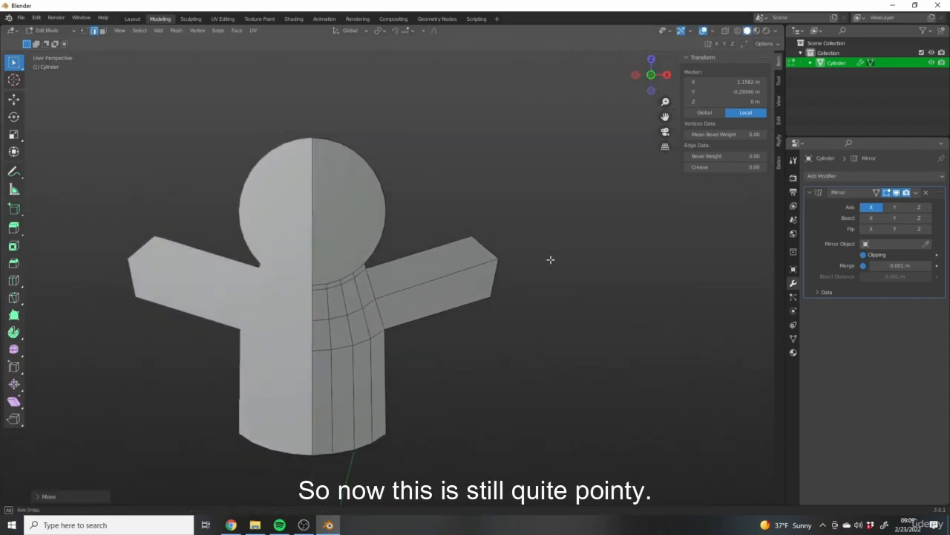
# - Select the whole edge loop running along the middle of the arm and across the chest
pyautogui.moveTo(549, 261); pyautogui.dragTo(422, 206, button='middle')
pyautogui.moveTo(534, 316); pyautogui.dragTo(502, 261, button='middle')
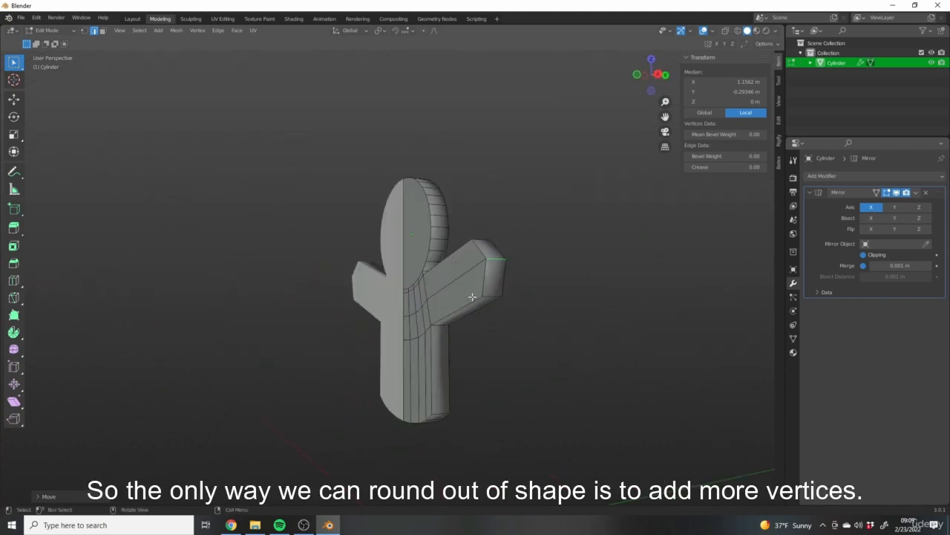
pyautogui.moveTo(472, 297); pyautogui.dragTo(435, 303, button='middle')
pyautogui.scroll(5, 452, 283)
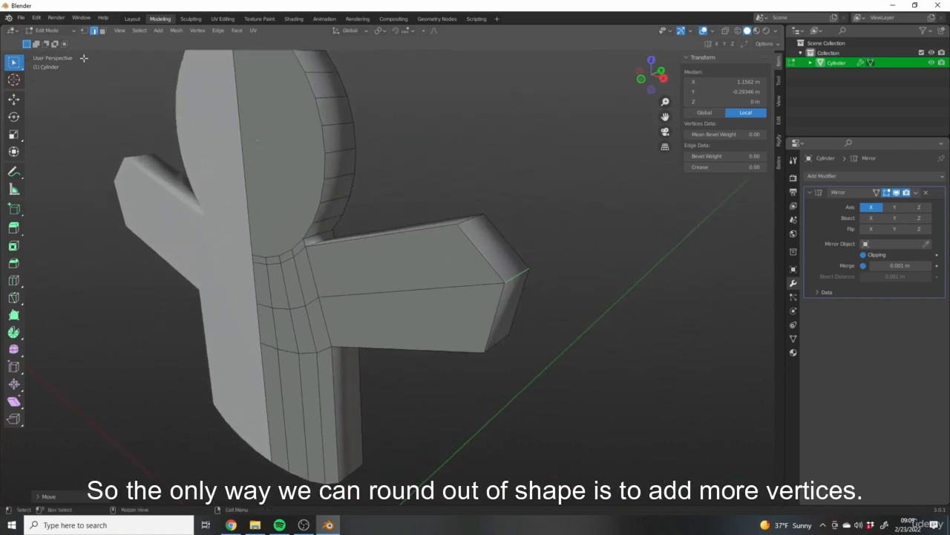
pyautogui.scroll(2, 523, 278)
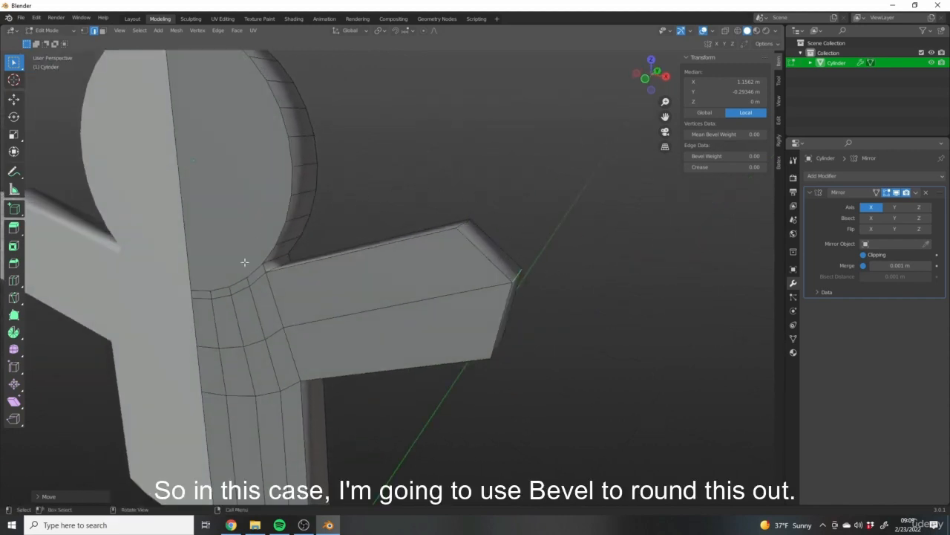
pyautogui.moveTo(394, 329); pyautogui.dragTo(483, 310, button='middle')
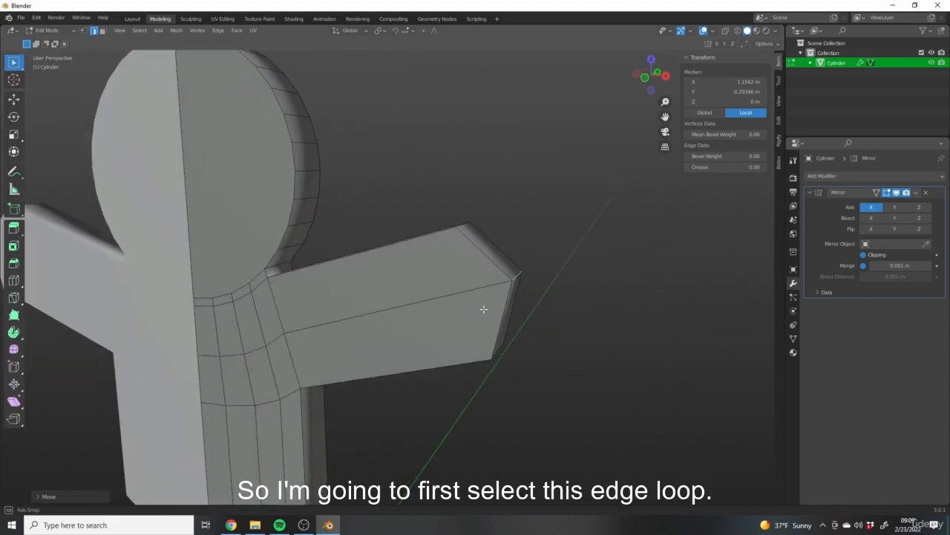
pyautogui.keyDown('alt'); pyautogui.click(486, 294); pyautogui.keyUp('alt')
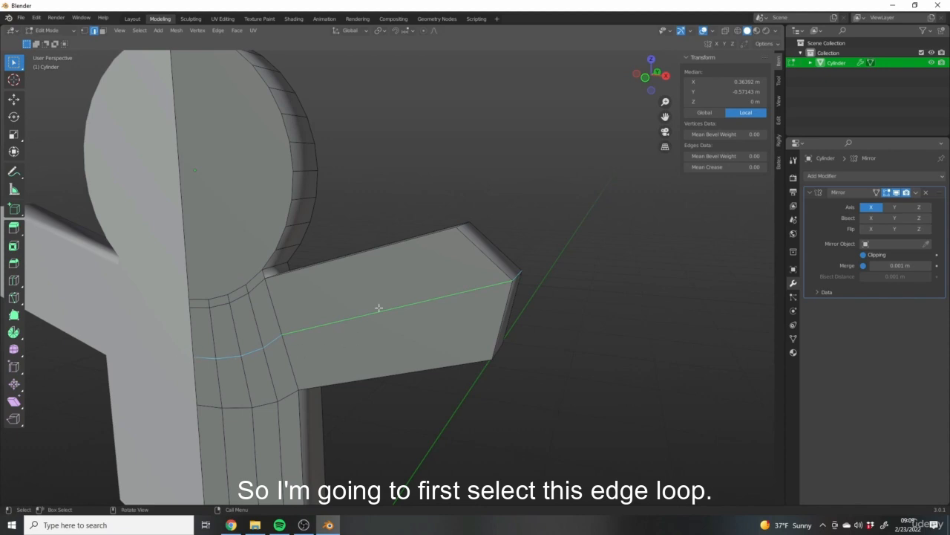
pyautogui.moveTo(379, 307); pyautogui.dragTo(543, 205, button='middle')
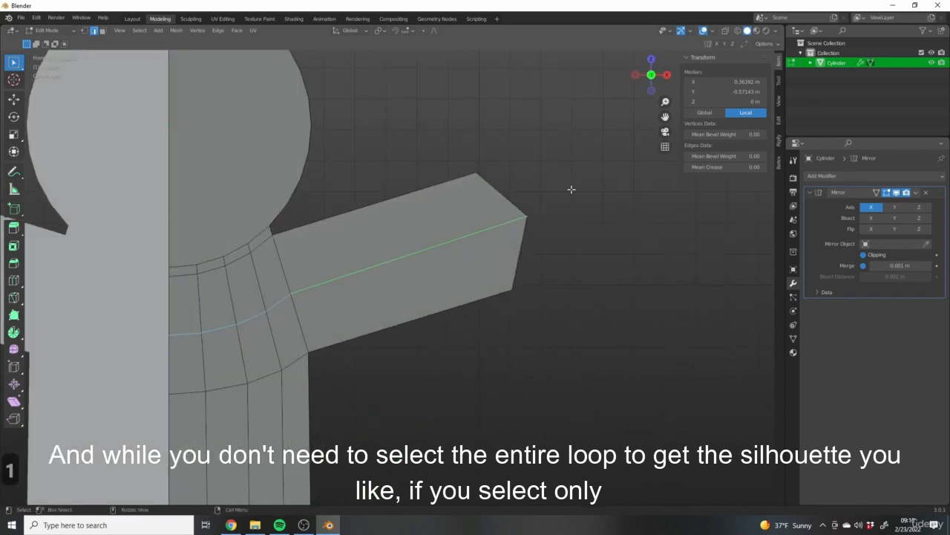
pyautogui.moveTo(539, 199); pyautogui.dragTo(548, 228, button='middle')
# - Try bevelling only the middle edge at the arm's tip, inspect the resulting faces, and undo the bevel
pyautogui.click(500, 235)
pyautogui.moveTo(441, 272); pyautogui.dragTo(520, 272, button='middle')
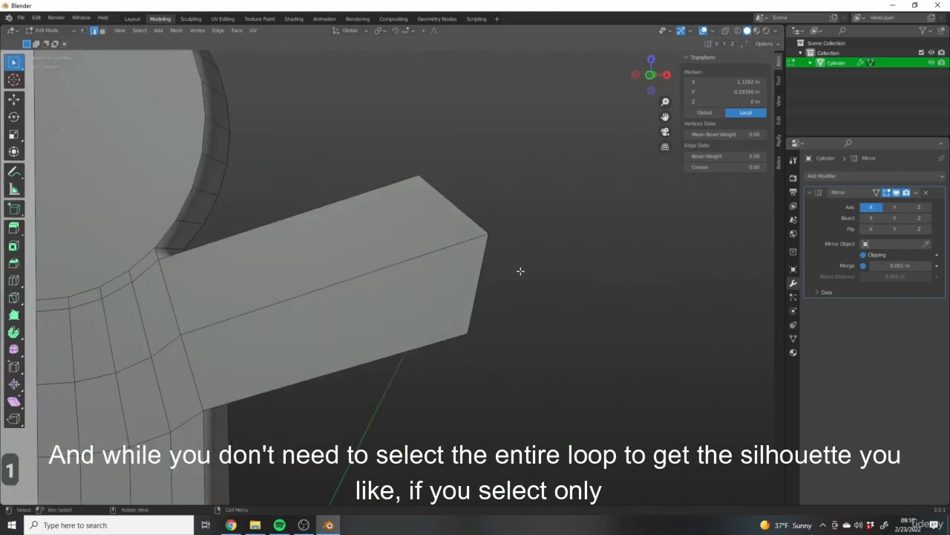
pyautogui.hotkey('ctrl', 'b')
pyautogui.click(583, 302)
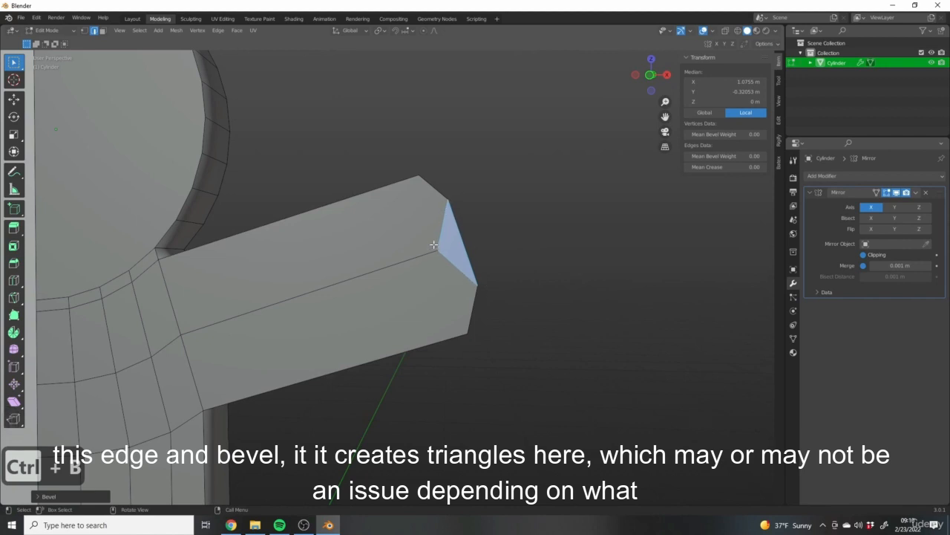
pyautogui.moveTo(478, 249); pyautogui.dragTo(502, 238, button='middle')
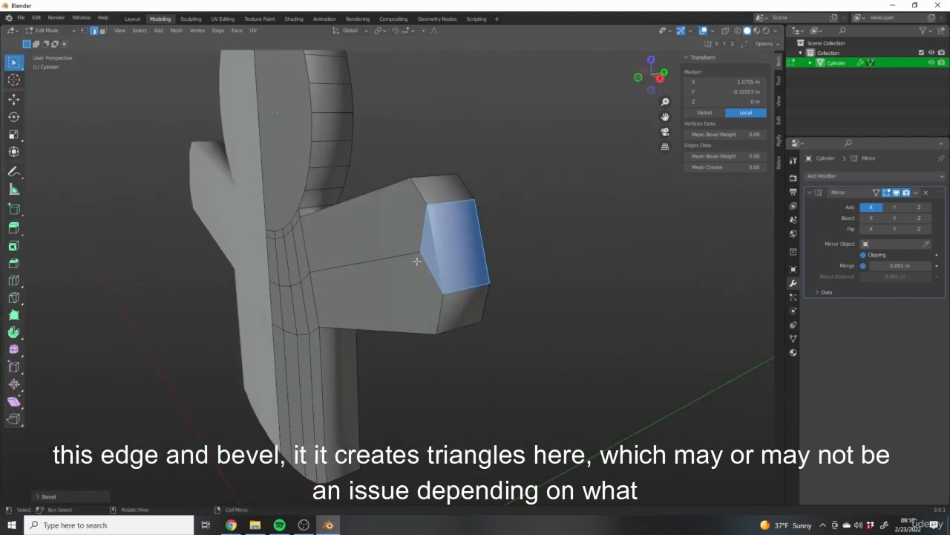
pyautogui.hotkey('ctrl', 'z')
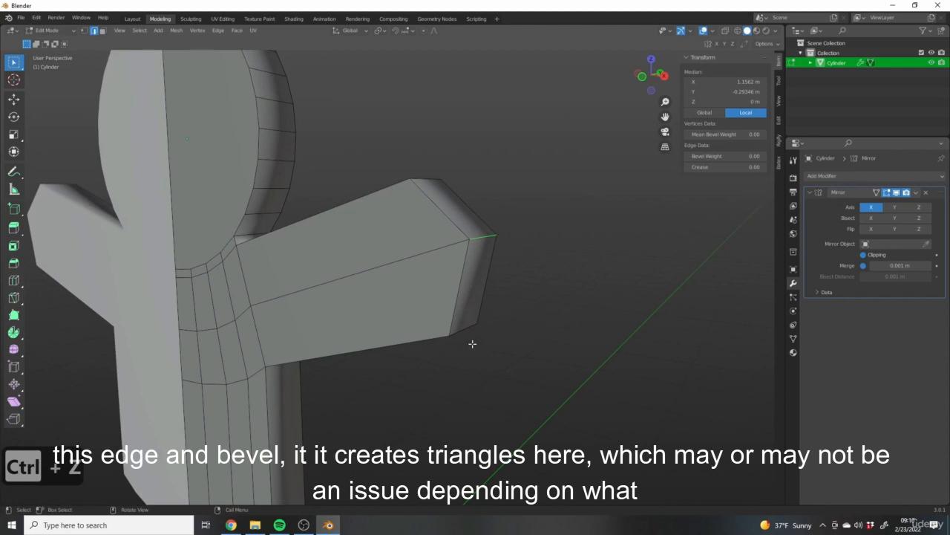
pyautogui.scroll(-2, 472, 344)
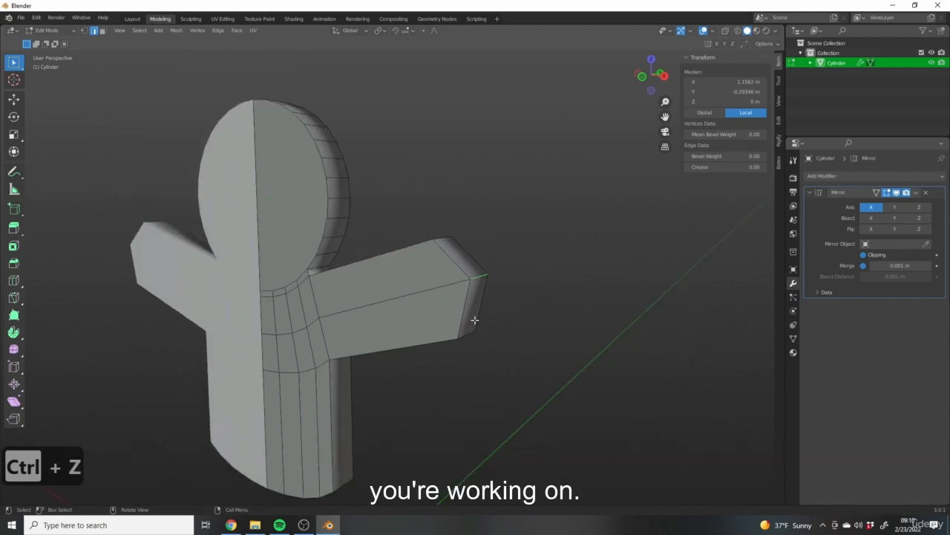
# - Select the full edge loop along the arm and chest and bevel it about 0.059 m wide with one segment
pyautogui.moveTo(476, 322); pyautogui.dragTo(369, 286, button='middle')
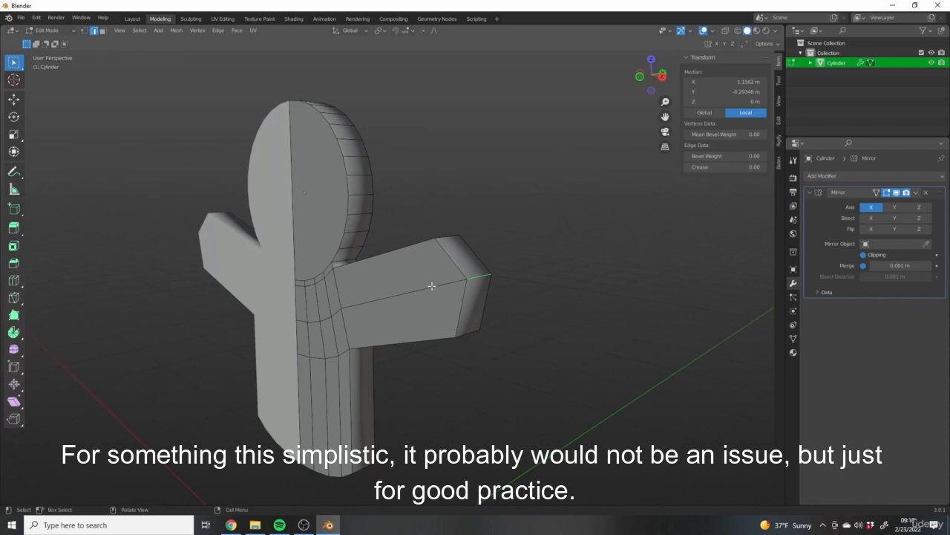
pyautogui.keyDown('alt'); pyautogui.click(469, 291); pyautogui.keyUp('alt')
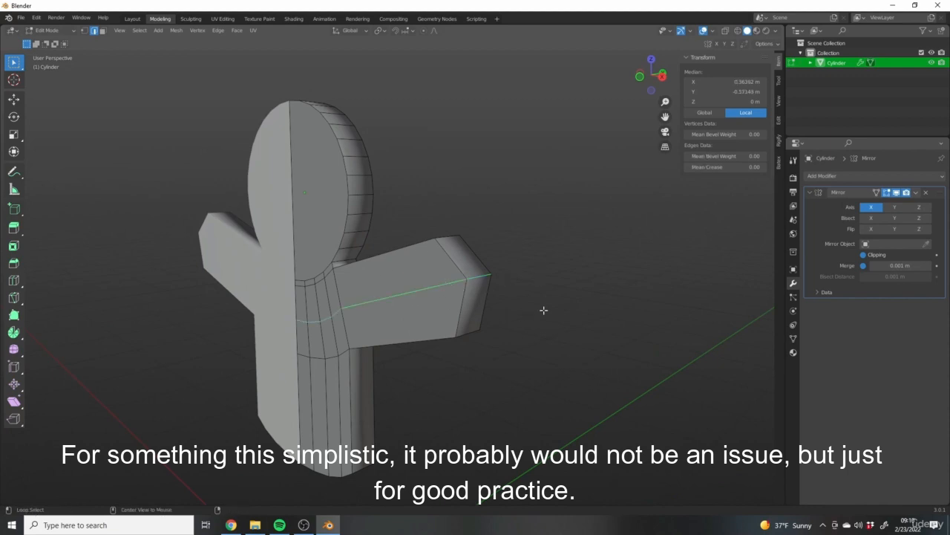
pyautogui.moveTo(543, 312); pyautogui.dragTo(355, 336, button='middle')
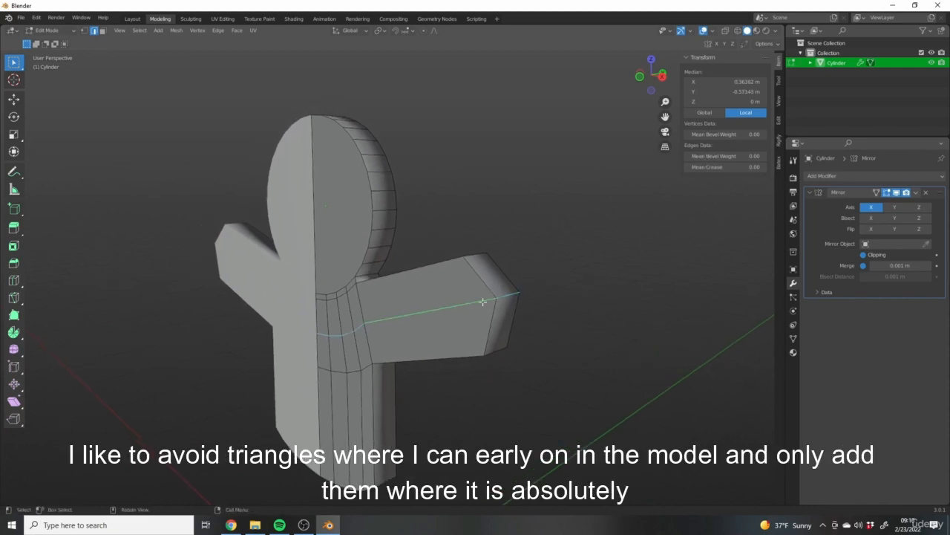
pyautogui.moveTo(449, 280); pyautogui.dragTo(344, 322, button='middle')
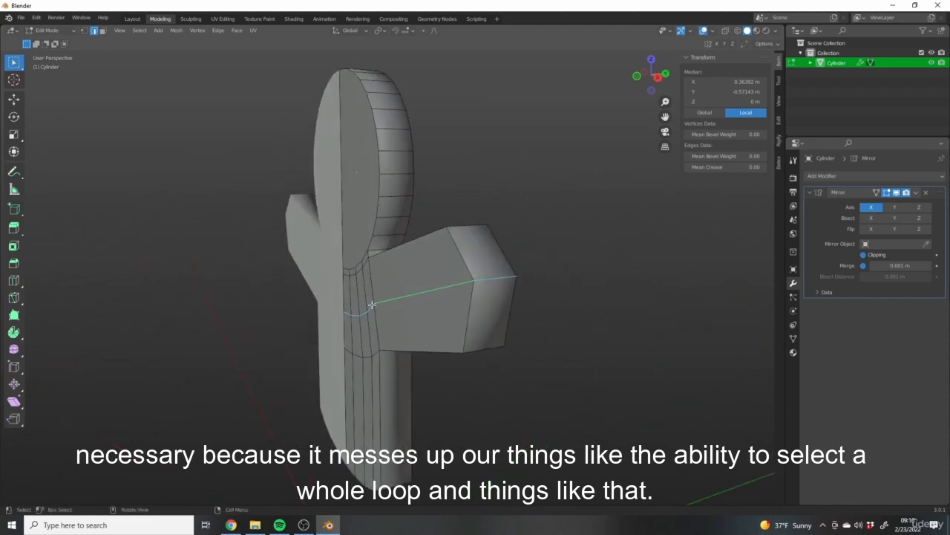
pyautogui.moveTo(520, 268); pyautogui.dragTo(402, 310, button='middle')
pyautogui.moveTo(250, 268); pyautogui.dragTo(454, 315, button='middle')
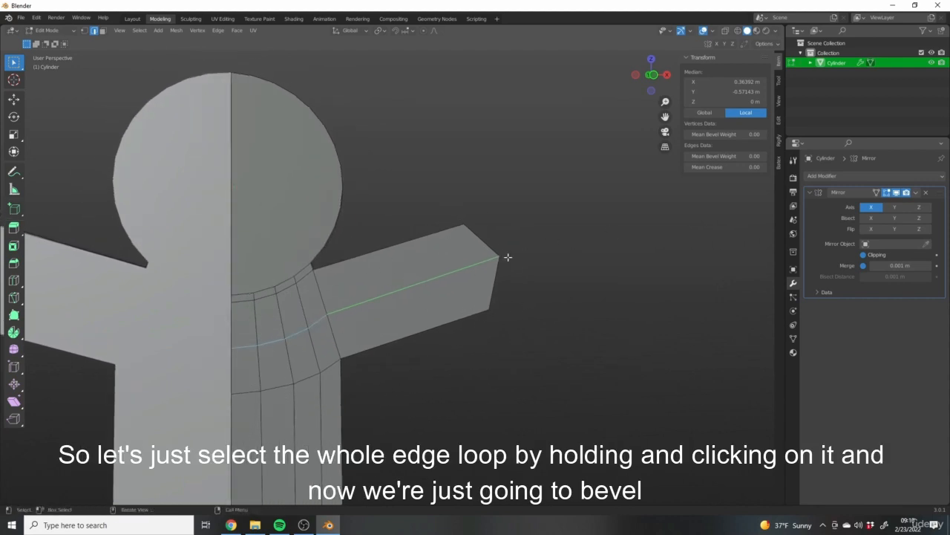
pyautogui.moveTo(433, 302); pyautogui.dragTo(353, 288, button='middle')
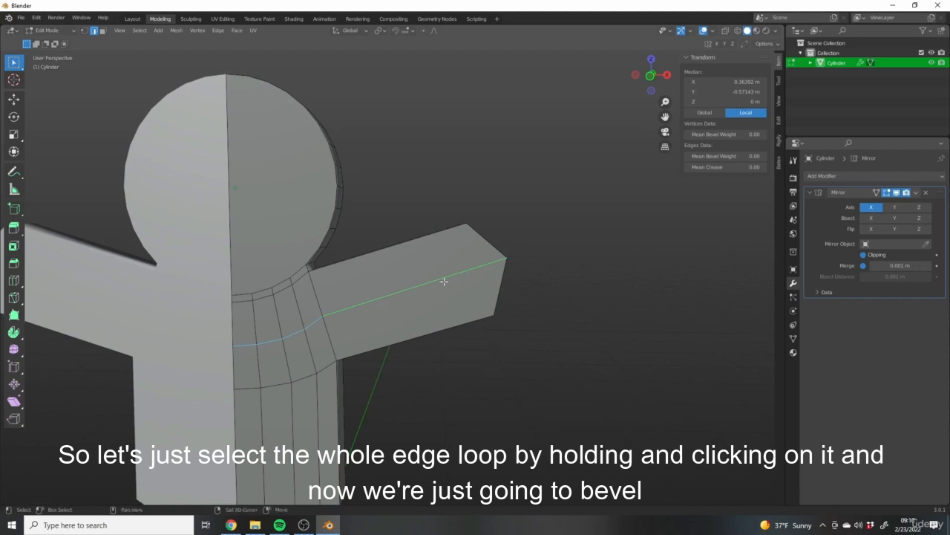
pyautogui.scroll(1, 465, 297)
pyautogui.keyDown('shift'); pyautogui.moveTo(444, 280); pyautogui.dragTo(457, 302, button='middle'); pyautogui.keyUp('shift')
pyautogui.hotkey('ctrl', 'b')
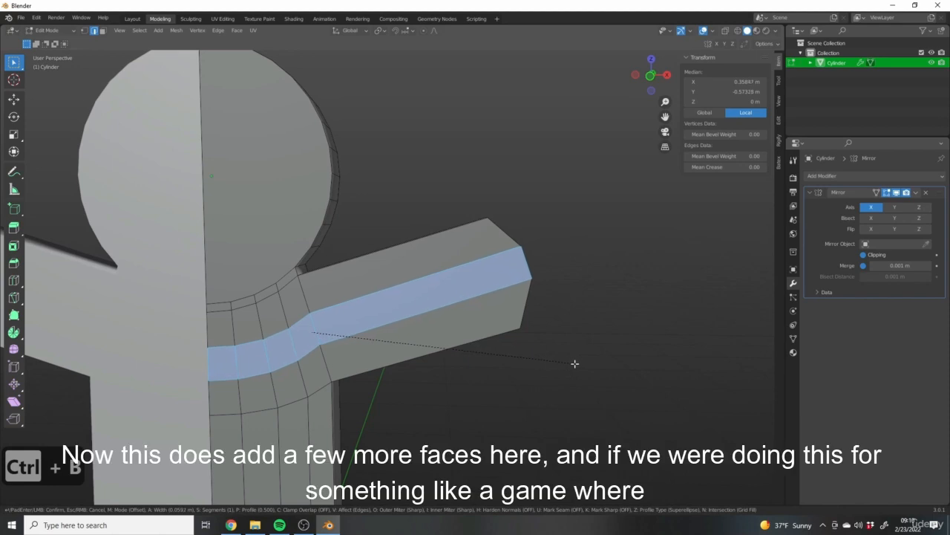
pyautogui.click(573, 362)
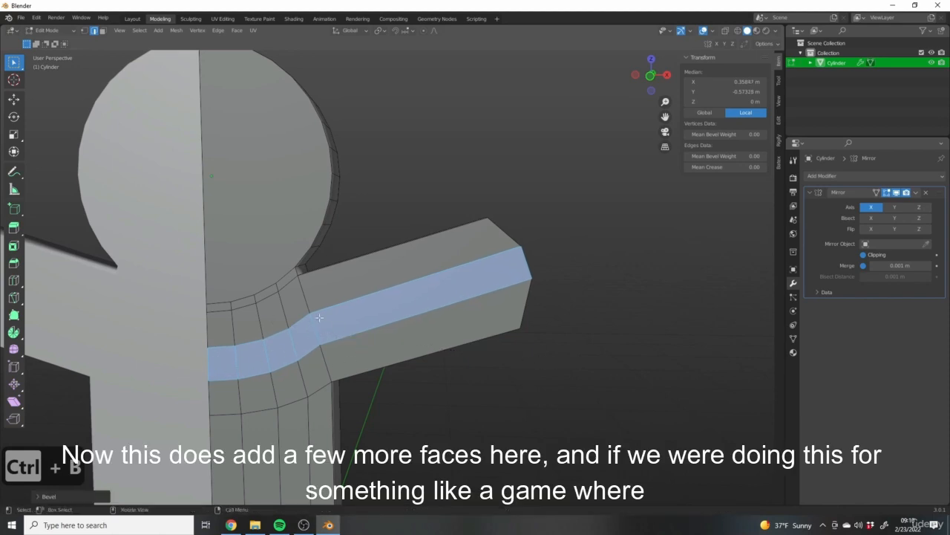
# - Examine the bevelled face band across the chest and arm, and the arm's silhouette, from several angles
pyautogui.moveTo(437, 333); pyautogui.dragTo(307, 357, button='middle')
pyautogui.scroll(-5, 242, 329)
pyautogui.keyDown('shift'); pyautogui.moveTo(352, 325); pyautogui.dragTo(458, 301, button='middle'); pyautogui.keyUp('shift')
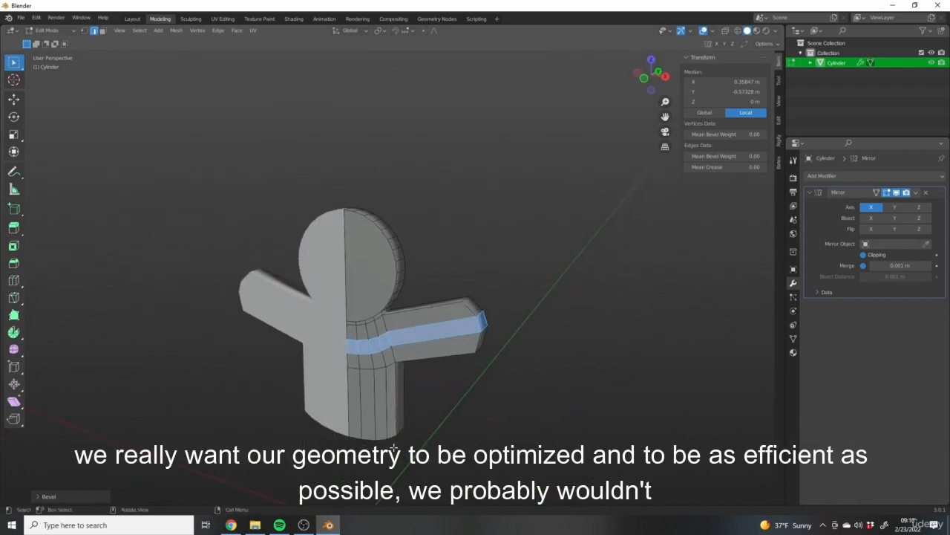
pyautogui.scroll(1, 401, 369)
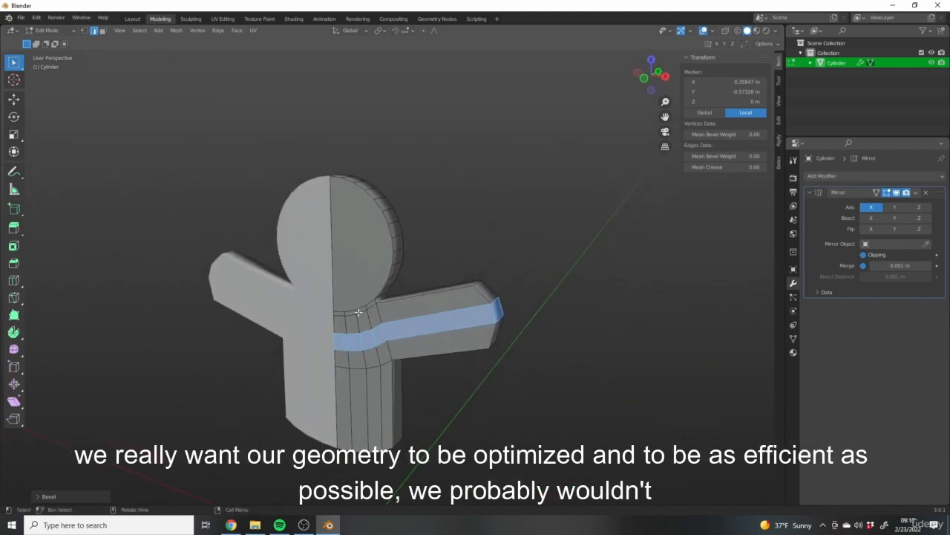
pyautogui.scroll(2, 479, 390)
pyautogui.scroll(-1, 477, 261)
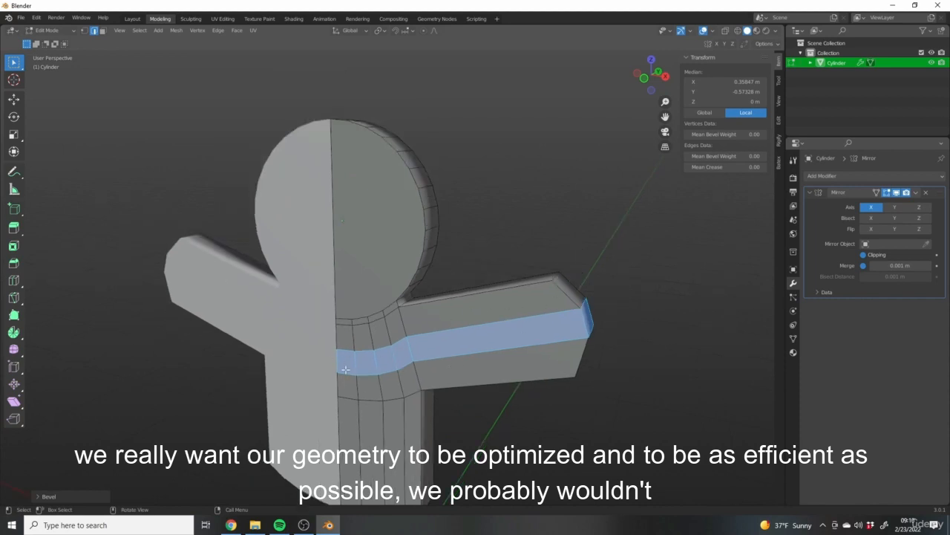
pyautogui.moveTo(510, 342); pyautogui.dragTo(349, 323, button='middle')
pyautogui.scroll(4, 342, 320)
pyautogui.scroll(-5, 289, 372)
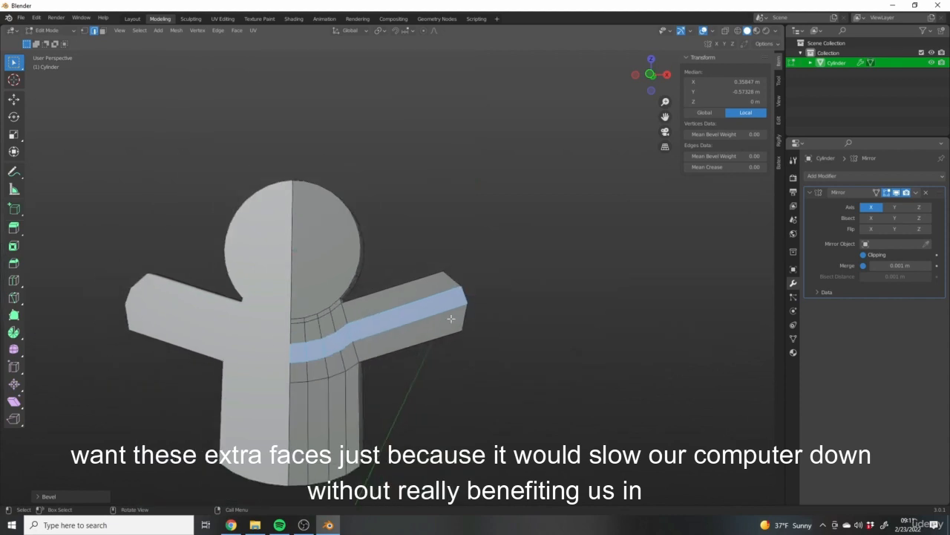
pyautogui.moveTo(398, 371); pyautogui.dragTo(342, 348, button='middle')
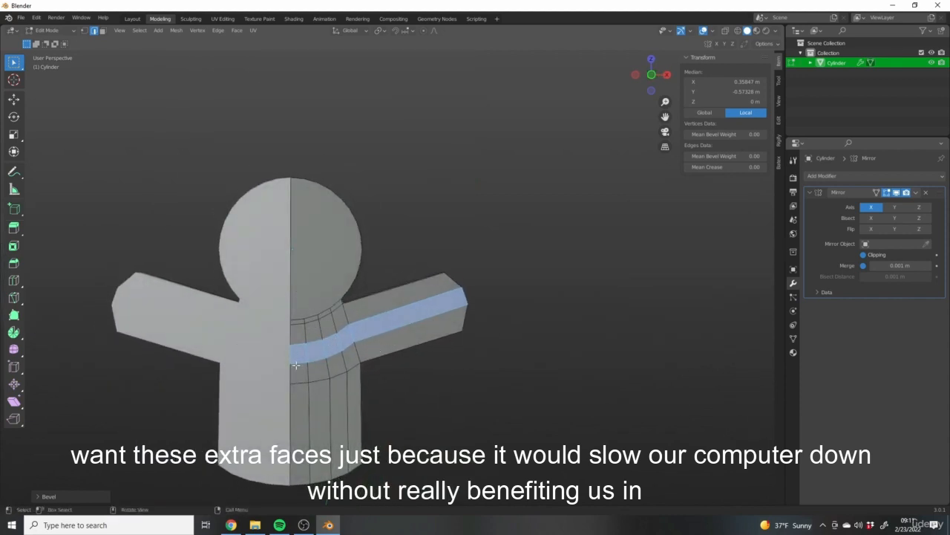
pyautogui.moveTo(328, 349); pyautogui.dragTo(386, 371, button='middle')
pyautogui.scroll(3, 288, 347)
pyautogui.scroll(-2, 468, 211)
pyautogui.scroll(2, 483, 327)
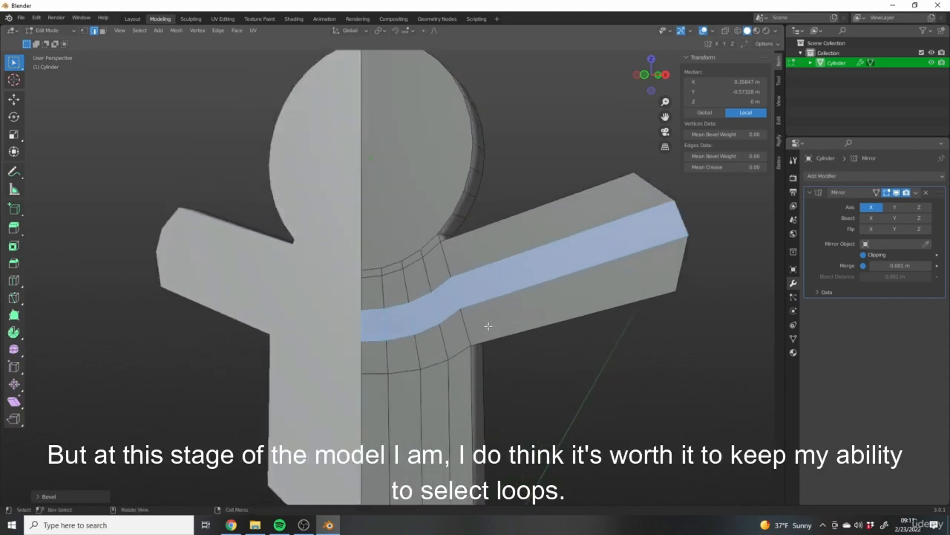
pyautogui.moveTo(404, 290); pyautogui.dragTo(436, 326, button='middle')
pyautogui.scroll(-3, 457, 387)
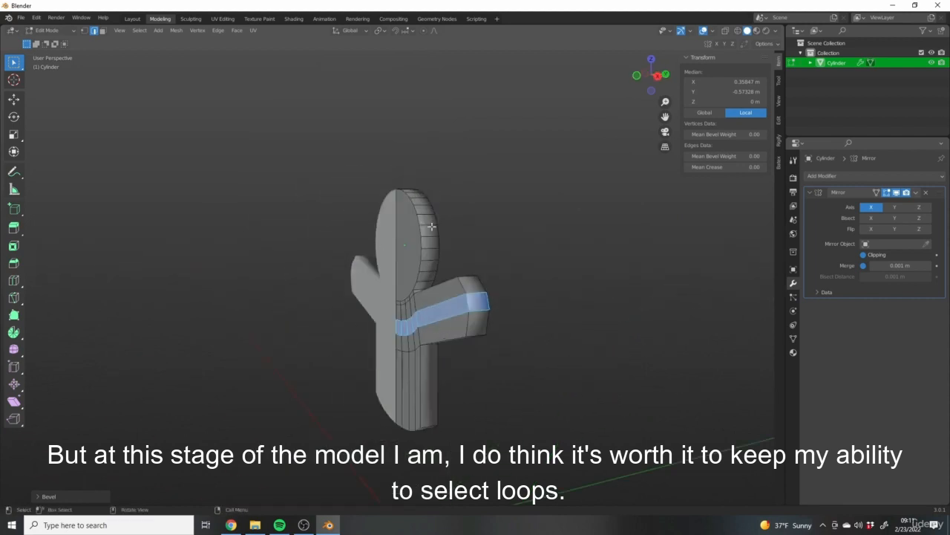
pyautogui.moveTo(485, 344); pyautogui.dragTo(521, 329, button='middle')
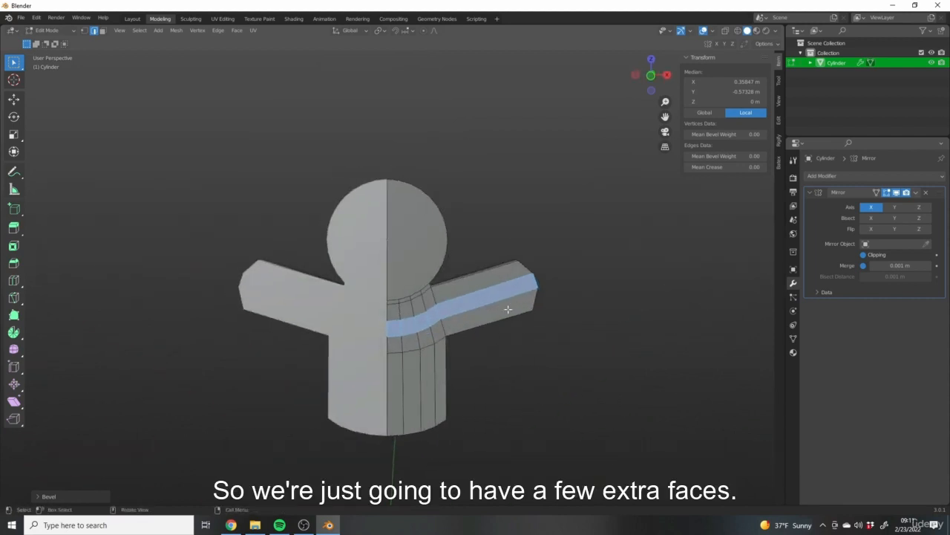
pyautogui.scroll(4, 508, 309)
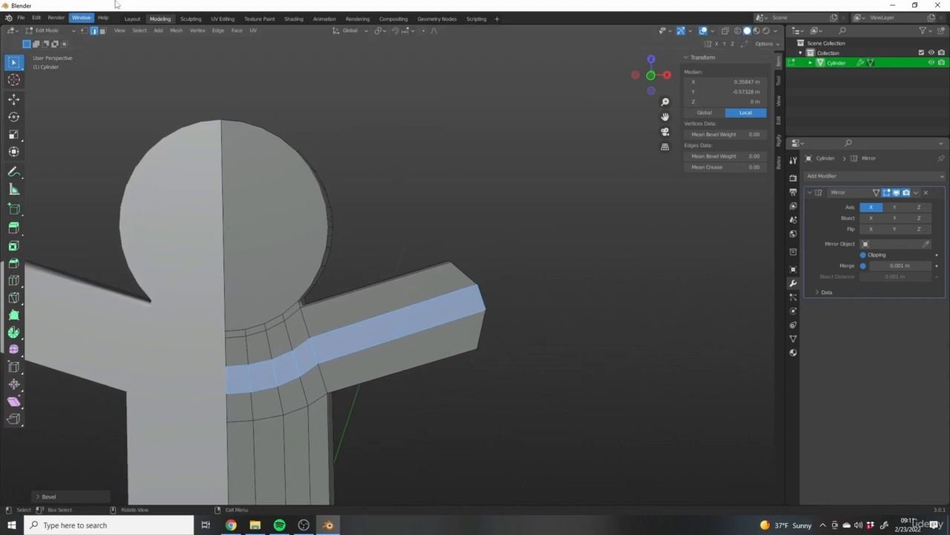
# - Select the two short corner edges across the arm's thickness, one above and one below the tip
pyautogui.moveTo(482, 275); pyautogui.dragTo(451, 278, button='middle')
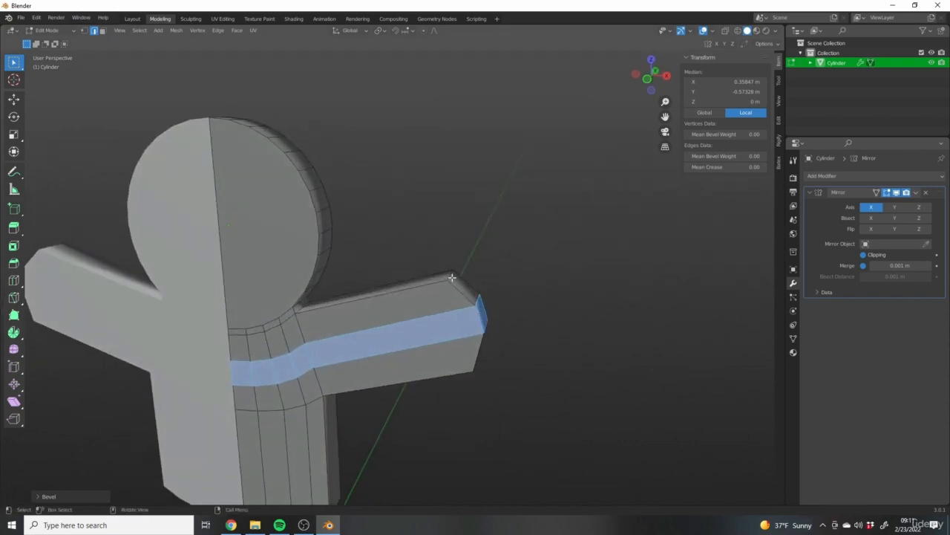
pyautogui.click(451, 277)
pyautogui.moveTo(511, 322); pyautogui.dragTo(465, 174, button='middle')
pyautogui.keyDown('shift'); pyautogui.click(446, 263); pyautogui.keyUp('shift')
pyautogui.keyDown('alt'); pyautogui.click(441, 275); pyautogui.keyUp('alt')
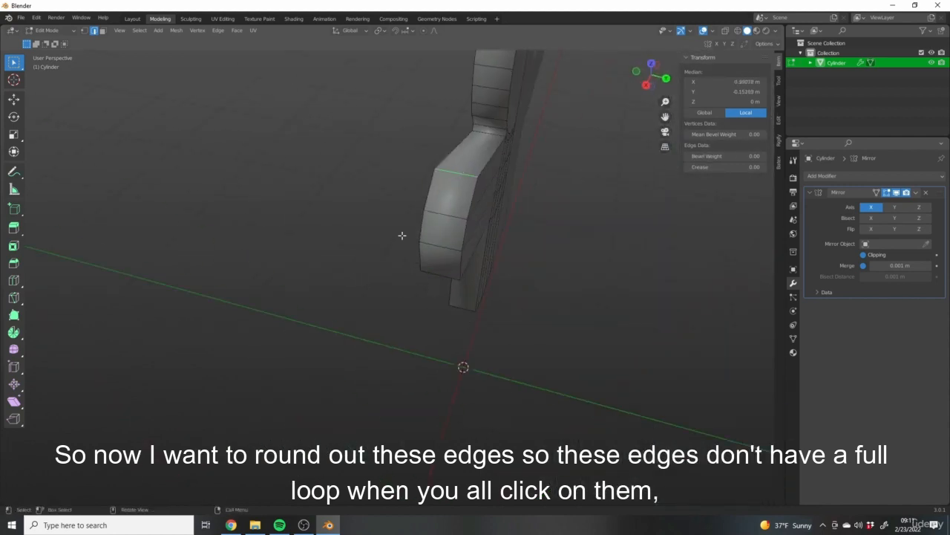
pyautogui.moveTo(403, 235); pyautogui.dragTo(473, 233, button='middle')
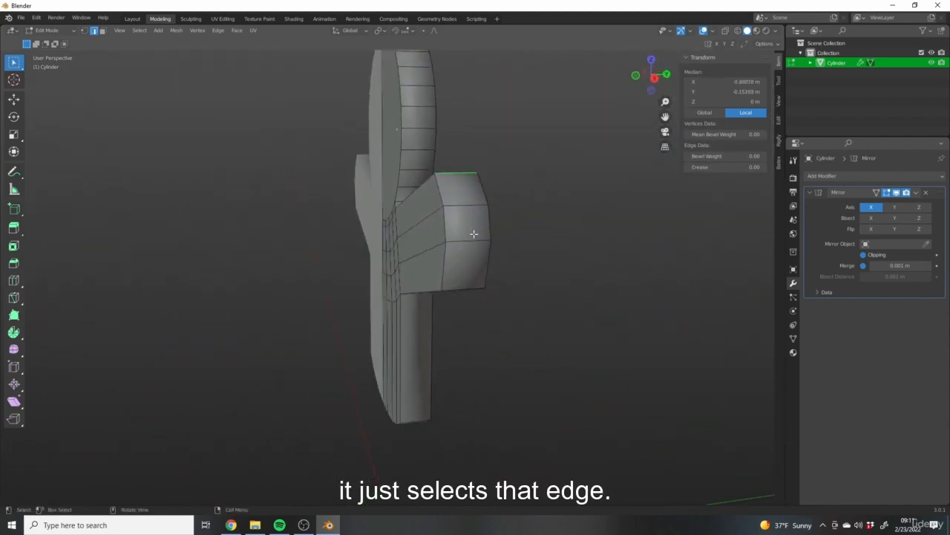
pyautogui.keyDown('shift'); pyautogui.click(463, 288); pyautogui.keyUp('shift')
pyautogui.moveTo(397, 288); pyautogui.dragTo(481, 274, button='middle')
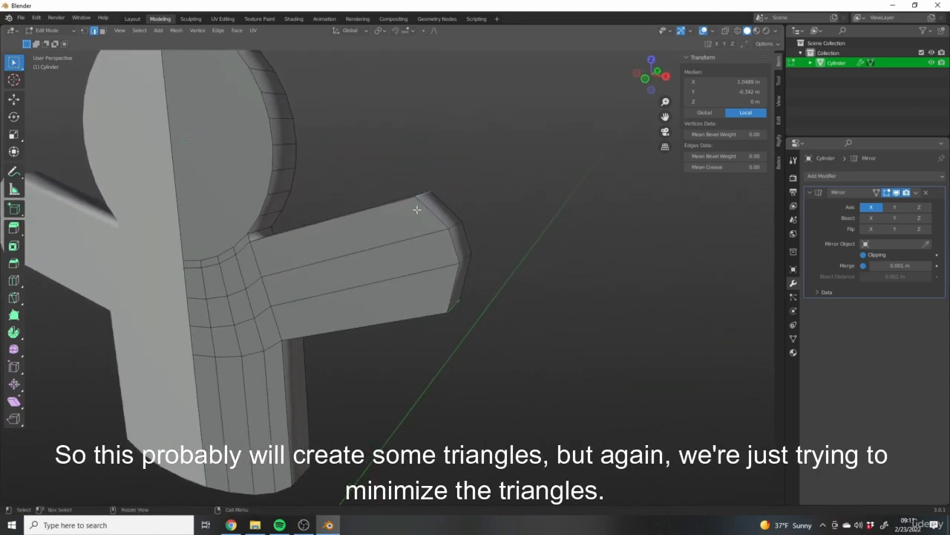
# - Bevel the two corner edges at the arm's end with one segment to round the tip
pyautogui.moveTo(439, 238); pyautogui.dragTo(287, 233, button='middle')
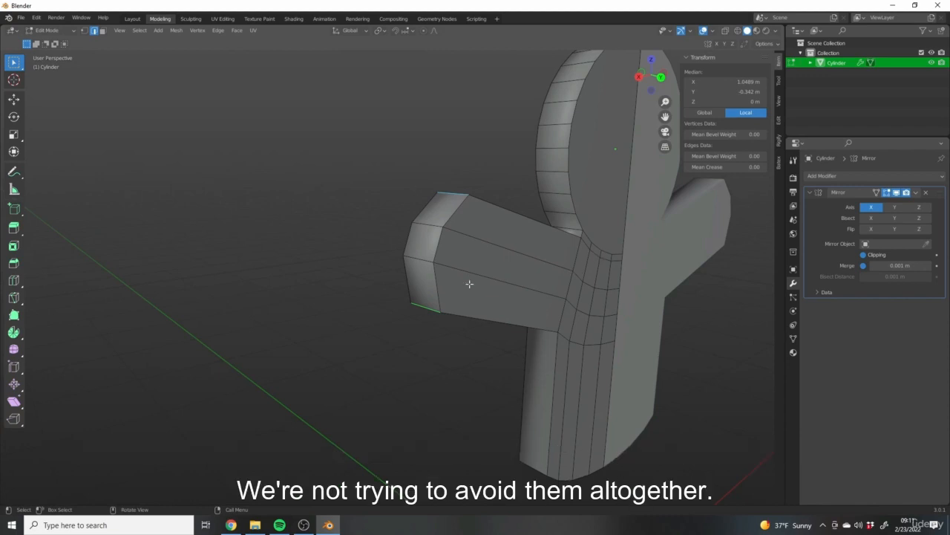
pyautogui.moveTo(470, 284); pyautogui.dragTo(504, 277, button='middle')
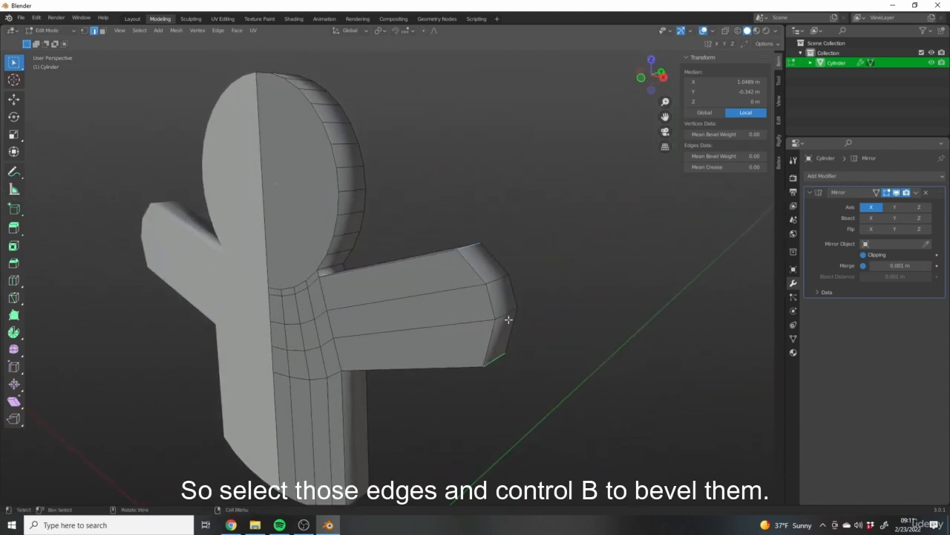
pyautogui.hotkey('ctrl', 'b')
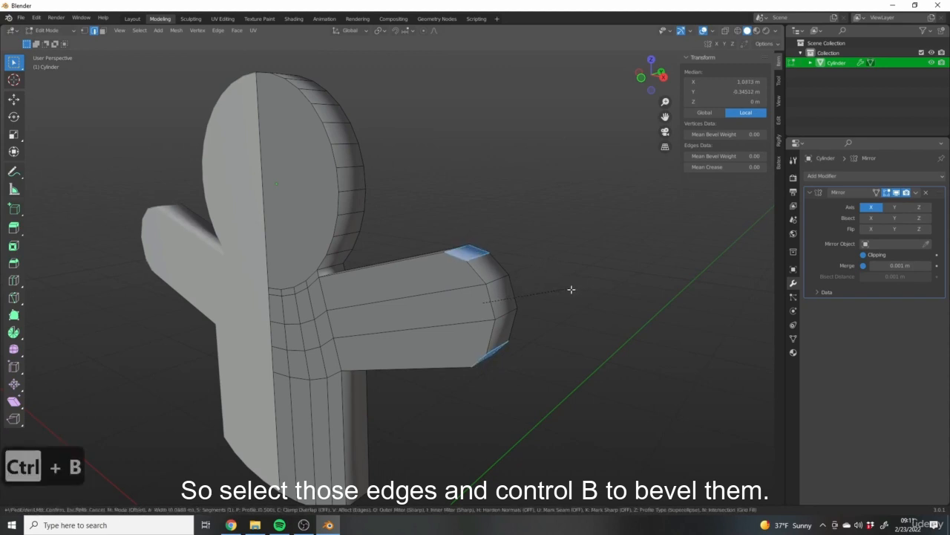
pyautogui.scroll(-5, 546, 295)
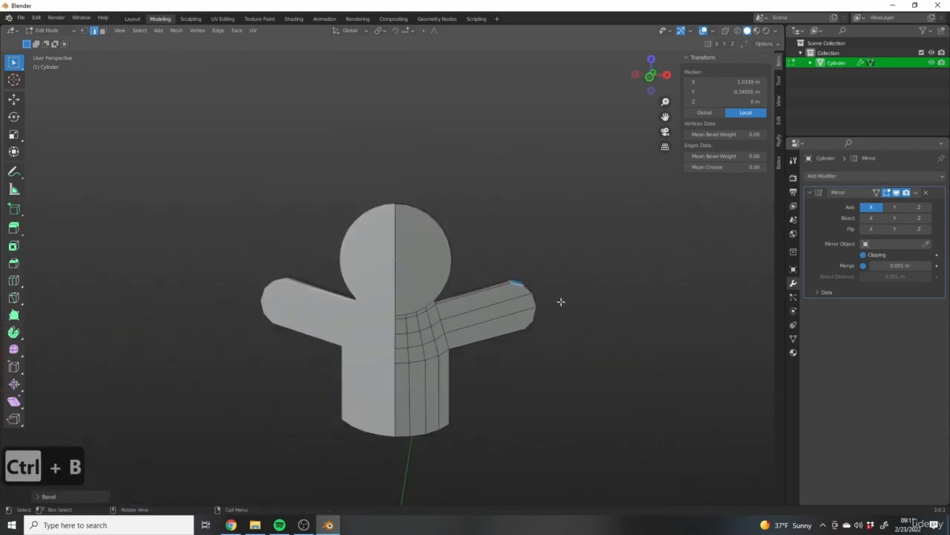
# - Examine the rounded arm outline from the front in Object Mode and the tip's edges up close in Edit Mode
pyautogui.scroll(1, 562, 303)
pyautogui.moveTo(568, 319); pyautogui.dragTo(579, 317, button='middle')
pyautogui.press('KP_1')
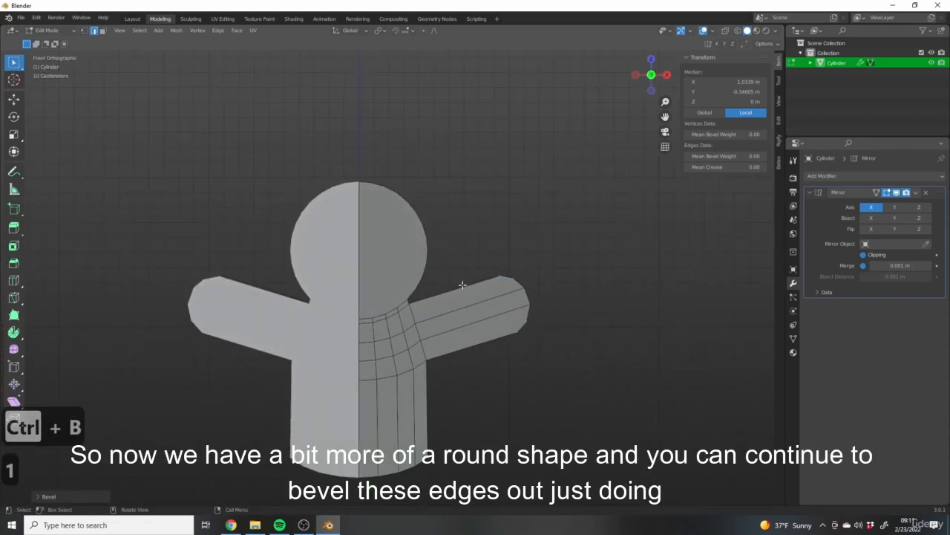
pyautogui.press('Tab')
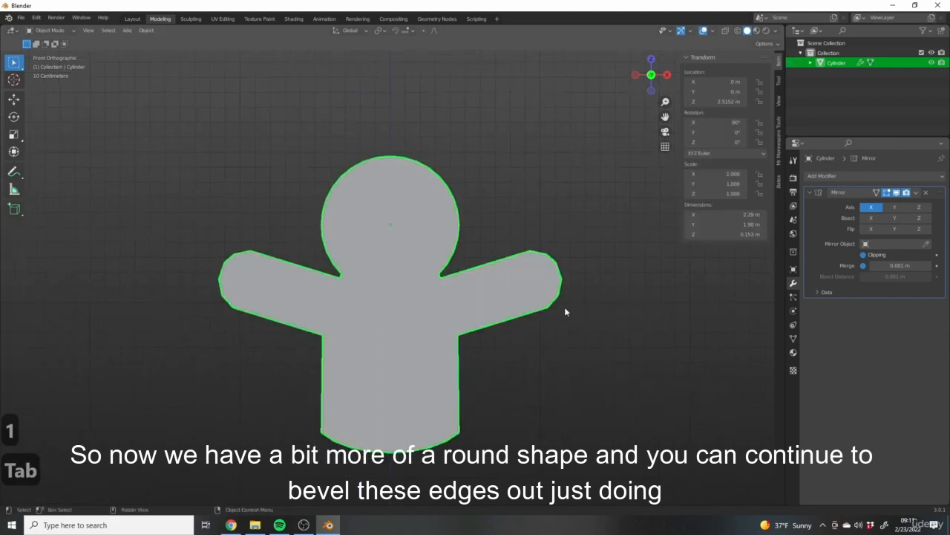
pyautogui.scroll(4, 549, 293)
pyautogui.press('Tab')
pyautogui.moveTo(528, 199); pyautogui.dragTo(437, 205, button='middle')
pyautogui.click(479, 221)
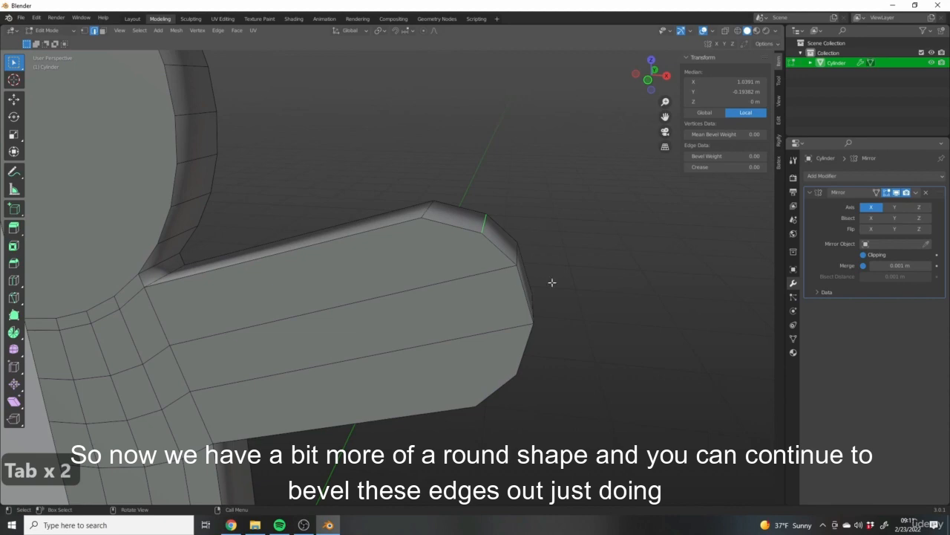
pyautogui.keyDown('shift'); pyautogui.moveTo(507, 304); pyautogui.dragTo(467, 268, button='middle'); pyautogui.keyUp('shift')
pyautogui.scroll(-1, 475, 242)
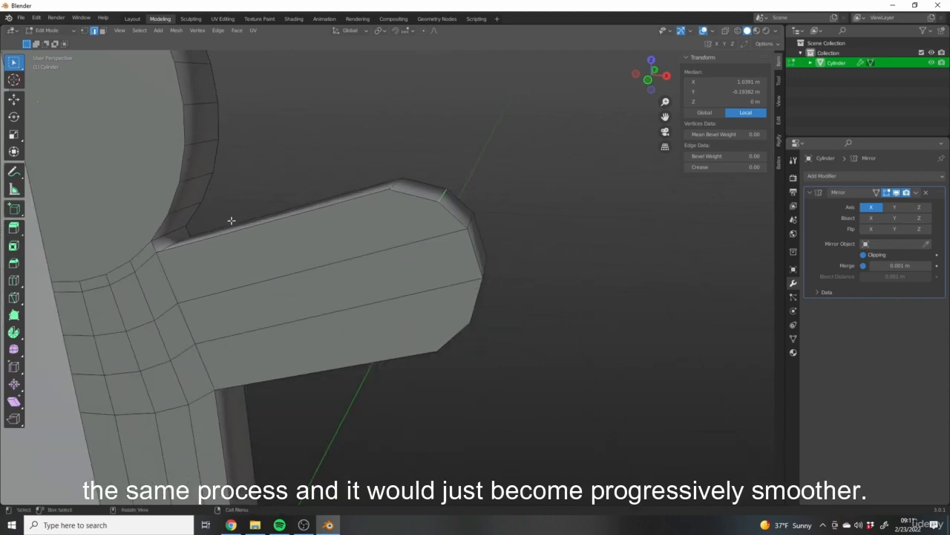
# - Review the whole figure from the front in Object Mode and Edit Mode, including the torso's lower end where the legs start
pyautogui.scroll(-5, 400, 177)
pyautogui.moveTo(441, 324); pyautogui.dragTo(480, 288, button='middle')
pyautogui.press('Tab')
pyautogui.moveTo(330, 267); pyautogui.dragTo(495, 304, button='middle')
pyautogui.press('1')
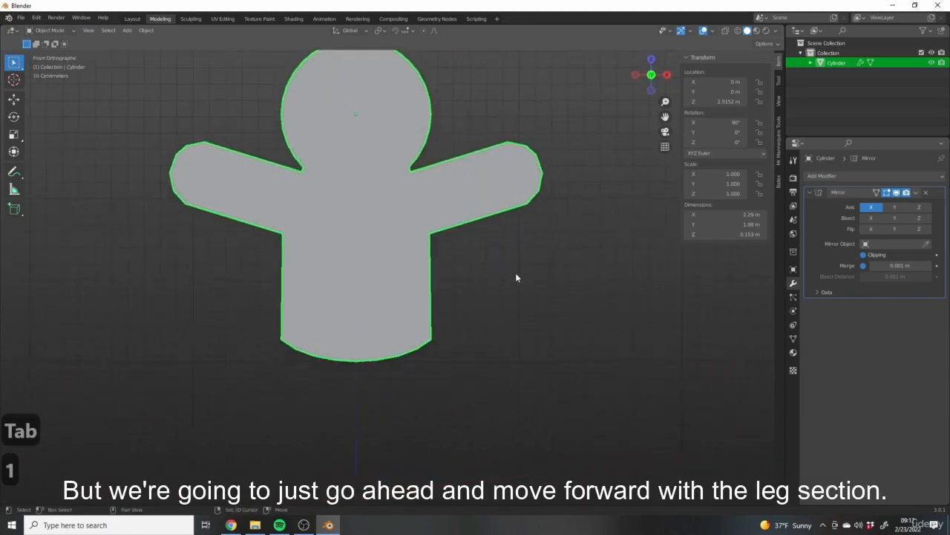
pyautogui.press('z')
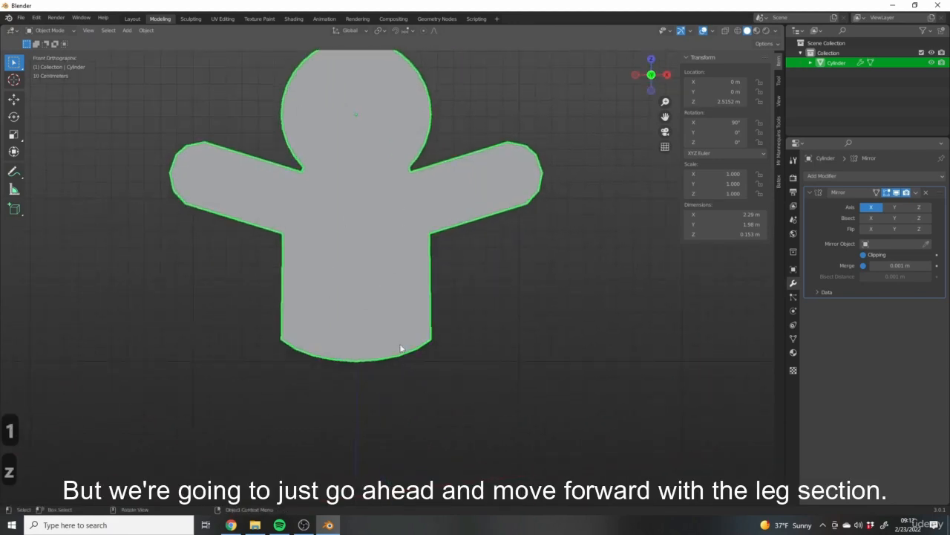
pyautogui.scroll(-4, 475, 275)
pyautogui.scroll(3, 387, 297)
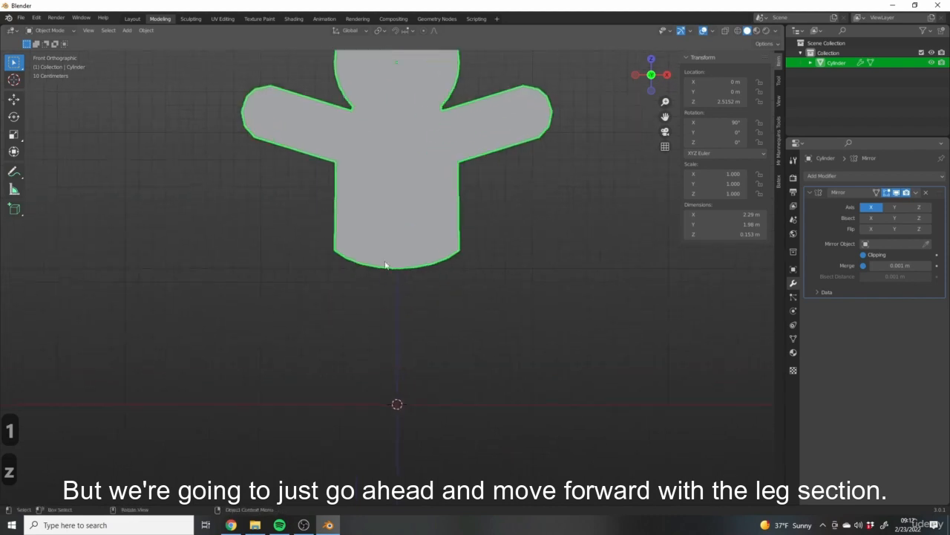
pyautogui.keyDown('shift'); pyautogui.moveTo(403, 196); pyautogui.dragTo(438, 303, button='middle'); pyautogui.keyUp('shift')
pyautogui.press('Tab')
pyautogui.moveTo(493, 373); pyautogui.dragTo(452, 322, button='middle')
pyautogui.press('1')
pyautogui.scroll(-1, 506, 372)
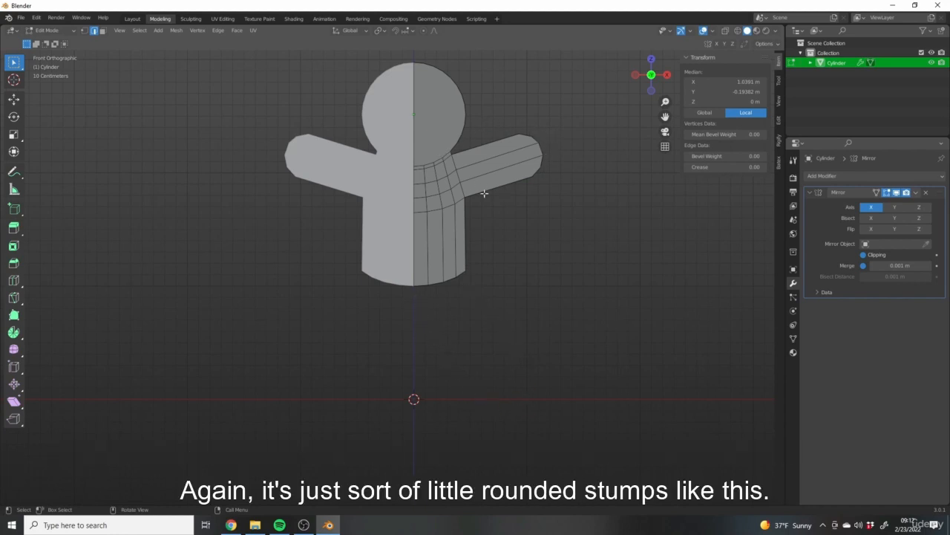
pyautogui.keyDown('shift'); pyautogui.moveTo(455, 276); pyautogui.dragTo(461, 297, button='middle'); pyautogui.keyUp('shift')
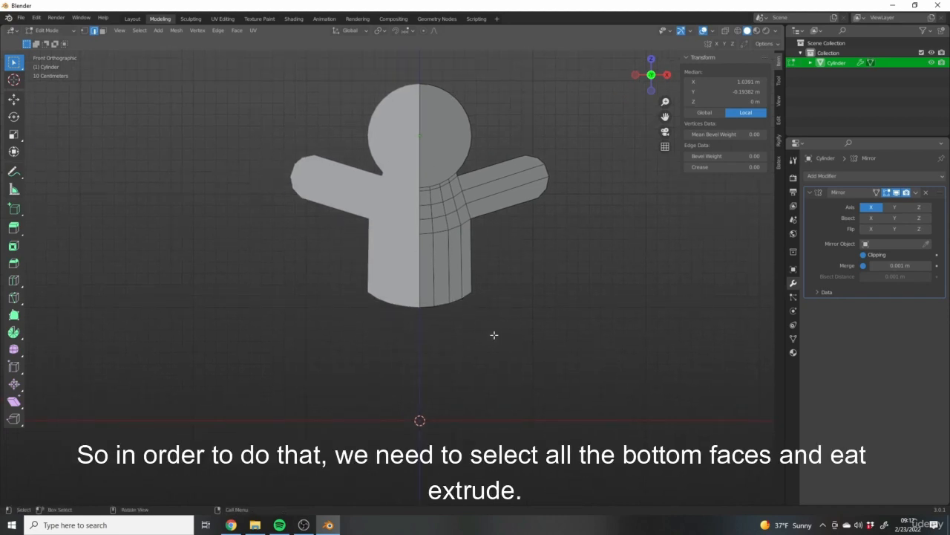
# - Switch to face selection and select all the faces along the underside of the torso half
pyautogui.moveTo(451, 327); pyautogui.dragTo(416, 237, button='middle')
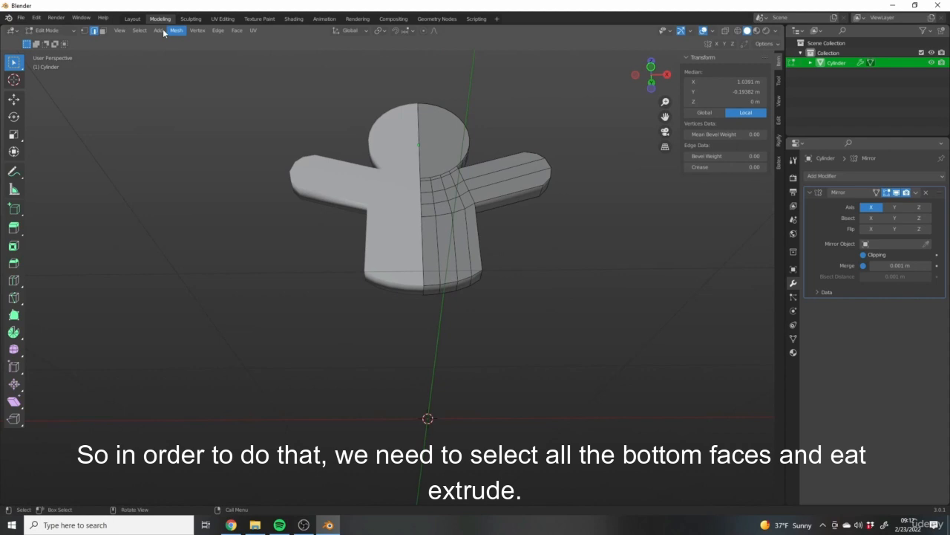
pyautogui.click(103, 31)
pyautogui.moveTo(548, 327); pyautogui.dragTo(397, 295, button='middle')
pyautogui.click(416, 300)
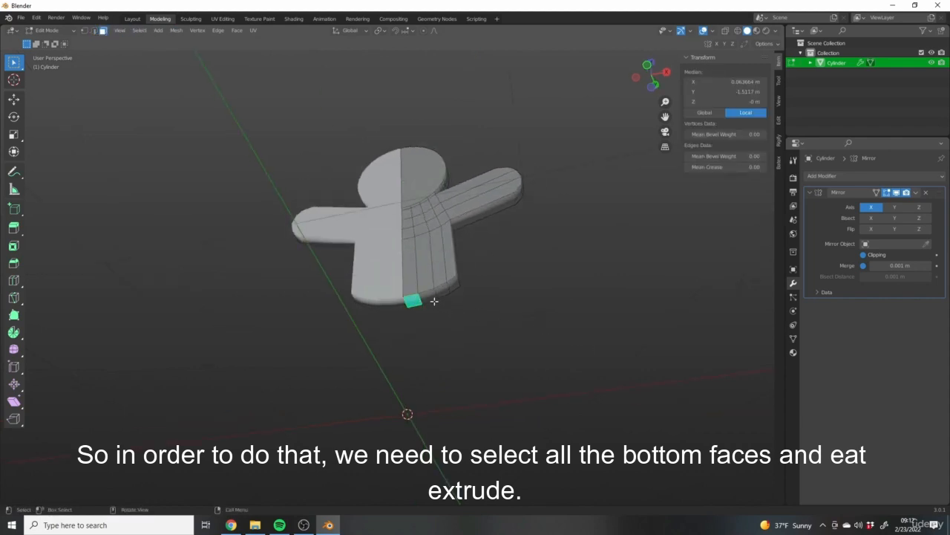
pyautogui.keyDown('shift'); pyautogui.click(437, 297); pyautogui.keyUp('shift')
pyautogui.keyDown('shift'); pyautogui.click(455, 287); pyautogui.keyUp('shift')
# - Try extruding the torso's bottom faces downward with mirror clipping on, inspect the shape, and undo the extrusion
pyautogui.moveTo(485, 335); pyautogui.dragTo(426, 327, button='middle')
pyautogui.press('e')
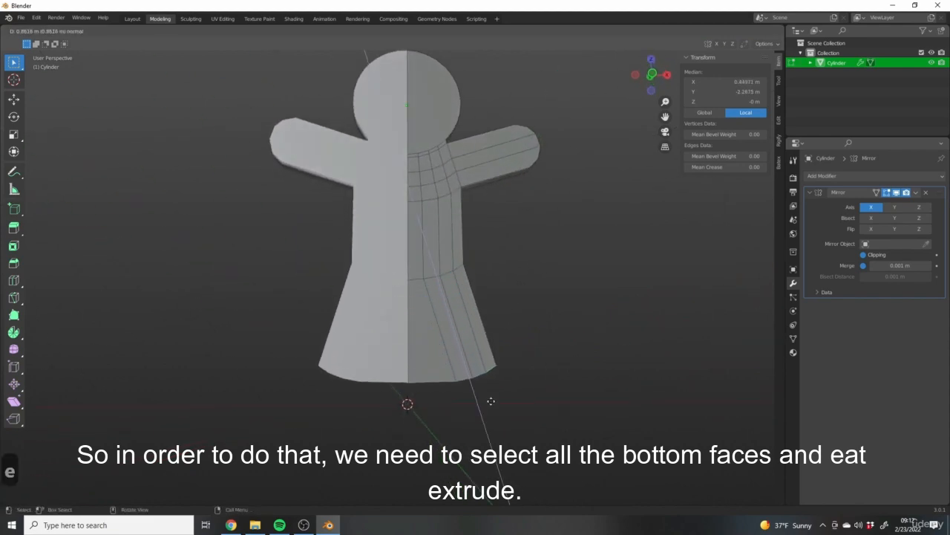
pyautogui.click(493, 413)
pyautogui.moveTo(425, 270); pyautogui.dragTo(461, 324, button='middle')
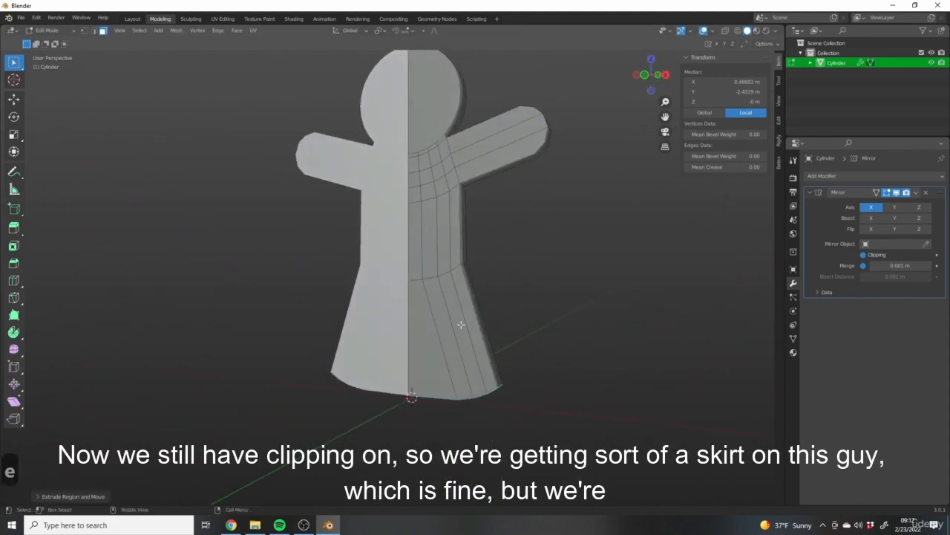
pyautogui.moveTo(354, 314)
pyautogui.mouseDown(button='middle')
pyautogui.moveTo(367, 365)
pyautogui.moveTo(263, 333)
pyautogui.moveTo(442, 310)
pyautogui.moveTo(483, 334)
pyautogui.moveTo(525, 304)
pyautogui.moveTo(361, 391)
pyautogui.moveTo(364, 407)
pyautogui.moveTo(408, 314)
pyautogui.moveTo(406, 293)
pyautogui.moveTo(369, 306)
pyautogui.mouseUp(button='middle')
pyautogui.hotkey('ctrl', 'z')
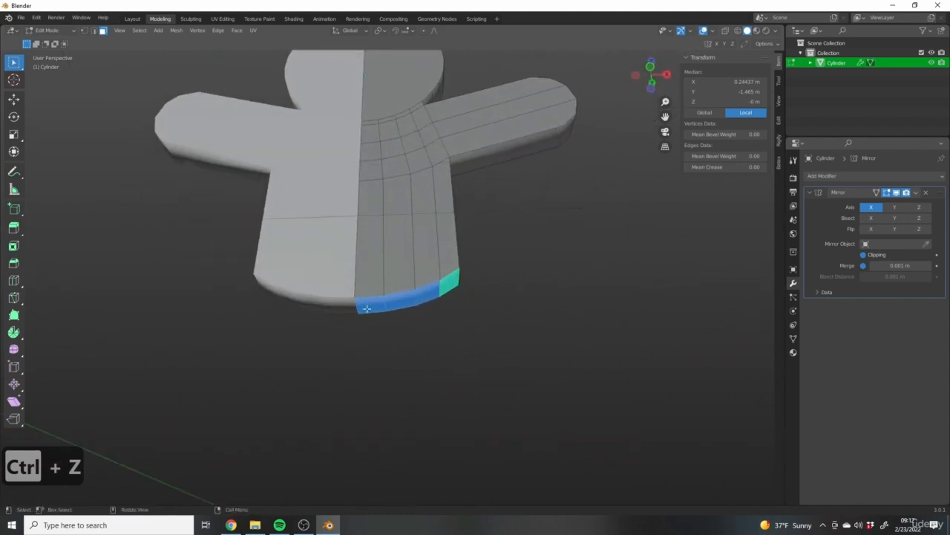
# - Turn off Clipping in the Mirror modifier and check the torso's bottom faces
pyautogui.click(864, 254)
pyautogui.scroll(-3, 505, 284)
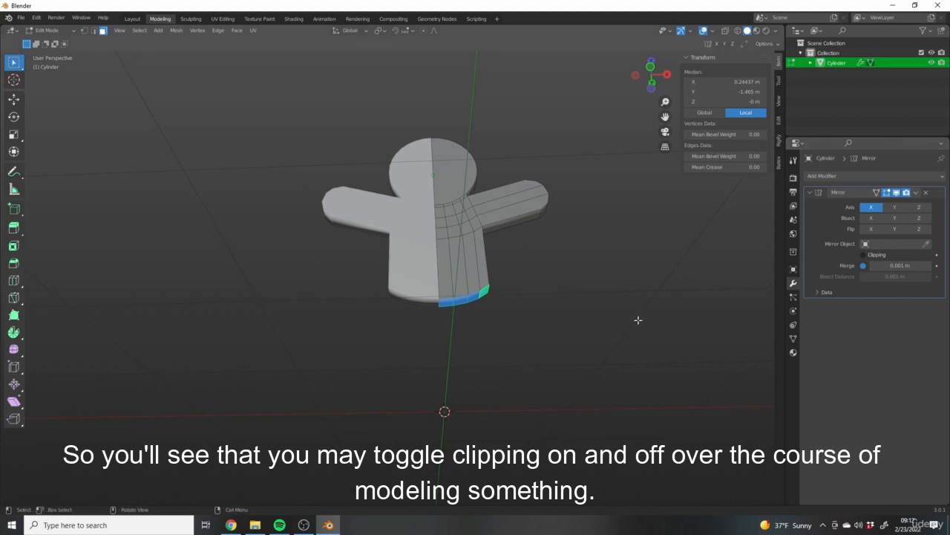
pyautogui.scroll(2, 638, 319)
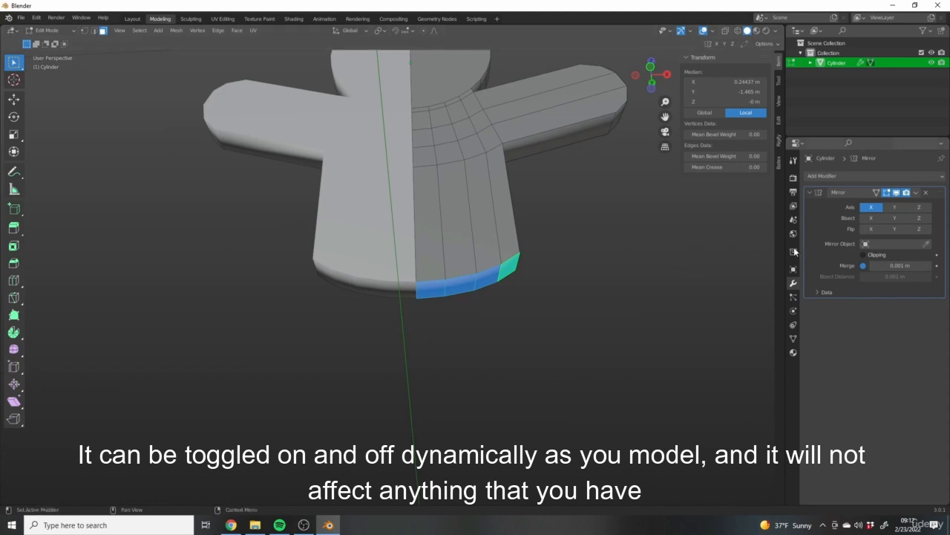
pyautogui.moveTo(370, 222); pyautogui.dragTo(510, 245, button='middle')
pyautogui.keyDown('shift'); pyautogui.moveTo(500, 213); pyautogui.dragTo(522, 303, button='middle'); pyautogui.keyUp('shift')
pyautogui.moveTo(566, 349); pyautogui.dragTo(551, 353, button='middle')
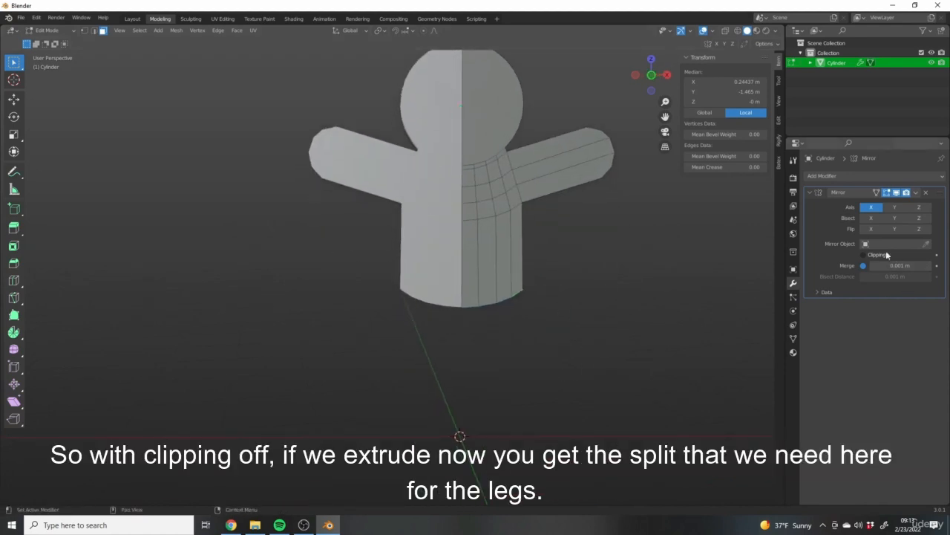
# - Try extruding the torso's bottom faces downward into separate legs, inspect the angle between them, and undo the extrusion
pyautogui.press('e')
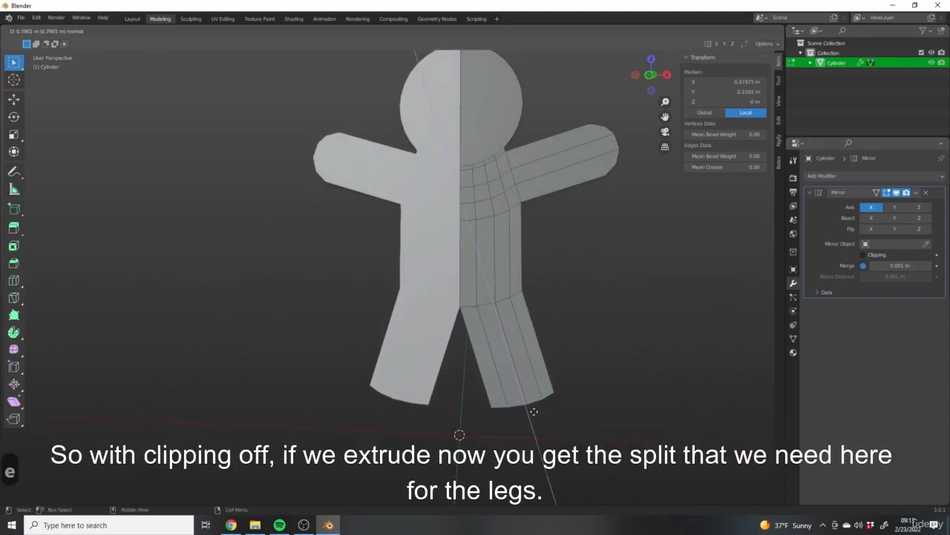
pyautogui.click(530, 406)
pyautogui.moveTo(521, 417); pyautogui.dragTo(564, 388, button='middle')
pyautogui.scroll(6, 467, 313)
pyautogui.scroll(-4, 467, 312)
pyautogui.moveTo(467, 313); pyautogui.dragTo(439, 300, button='middle')
pyautogui.scroll(2, 439, 300)
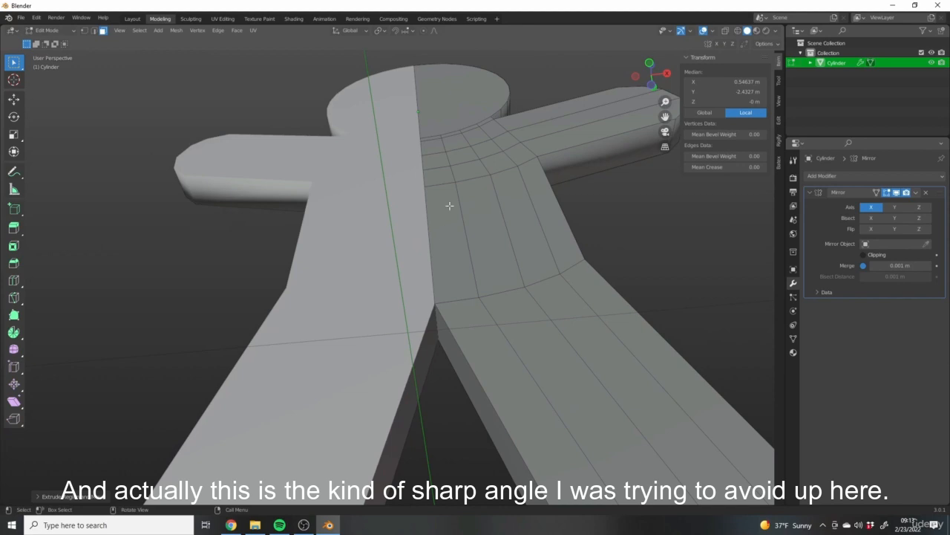
pyautogui.moveTo(449, 205); pyautogui.dragTo(523, 416, button='middle')
pyautogui.scroll(5, 557, 151)
pyautogui.scroll(-7, 564, 164)
pyautogui.keyDown('shift'); pyautogui.moveTo(571, 180); pyautogui.dragTo(498, 187, button='middle'); pyautogui.keyUp('shift')
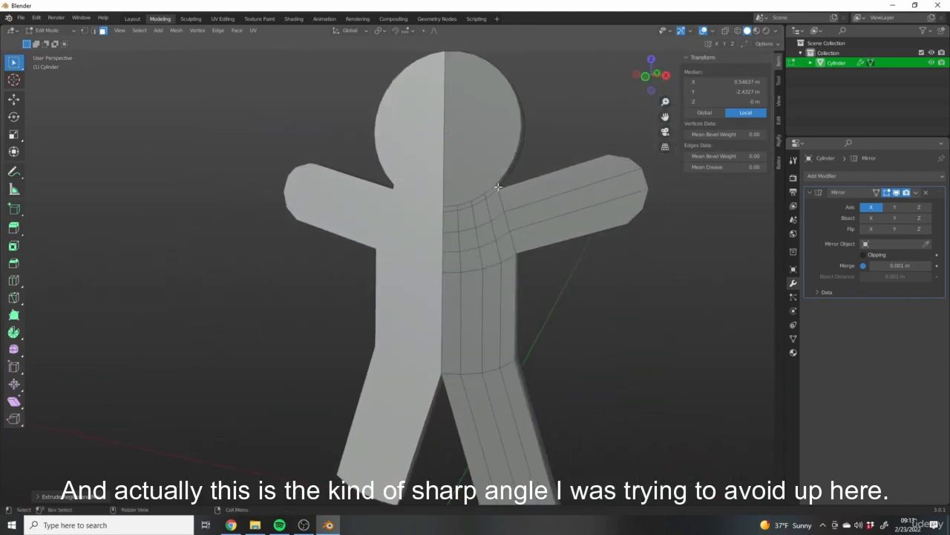
pyautogui.scroll(-2, 565, 342)
pyautogui.hotkey('ctrl', 'z')
# - Add a vertical loop cut through the torso half and slide it close to the mirror centre line
pyautogui.moveTo(350, 364); pyautogui.dragTo(417, 354, button='middle')
pyautogui.scroll(2, 405, 382)
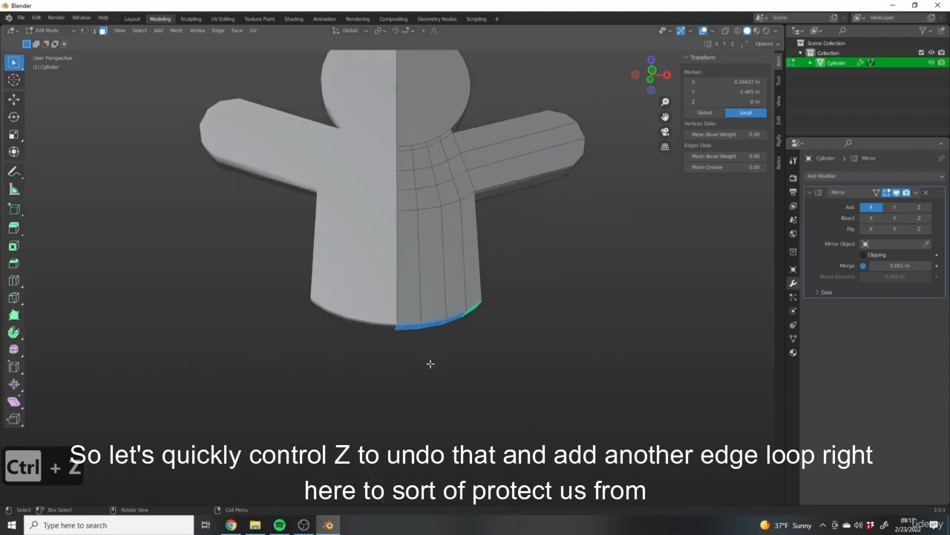
pyautogui.scroll(2, 427, 273)
pyautogui.moveTo(426, 273); pyautogui.dragTo(386, 299, button='middle')
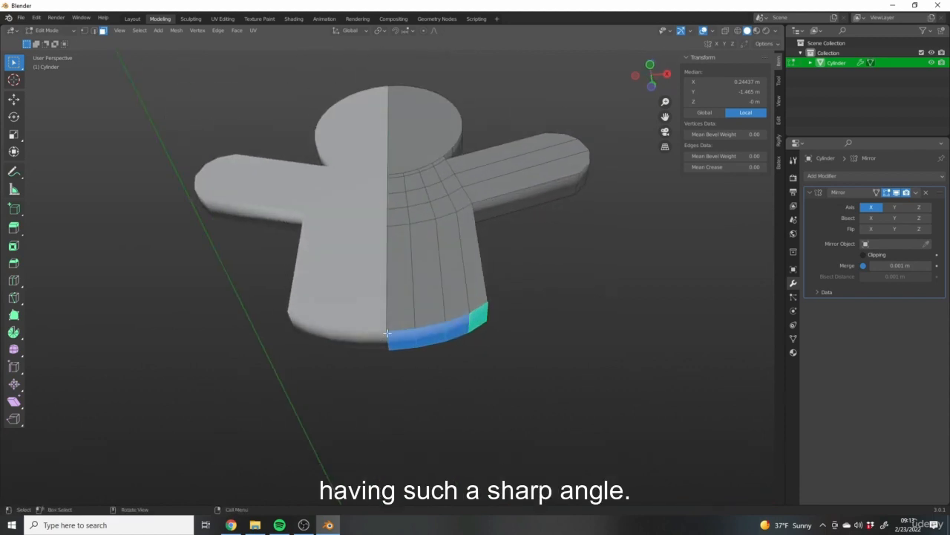
pyautogui.moveTo(406, 340); pyautogui.dragTo(398, 356, button='middle')
pyautogui.hotkey('ctrl', 'r')
pyautogui.click(401, 331)
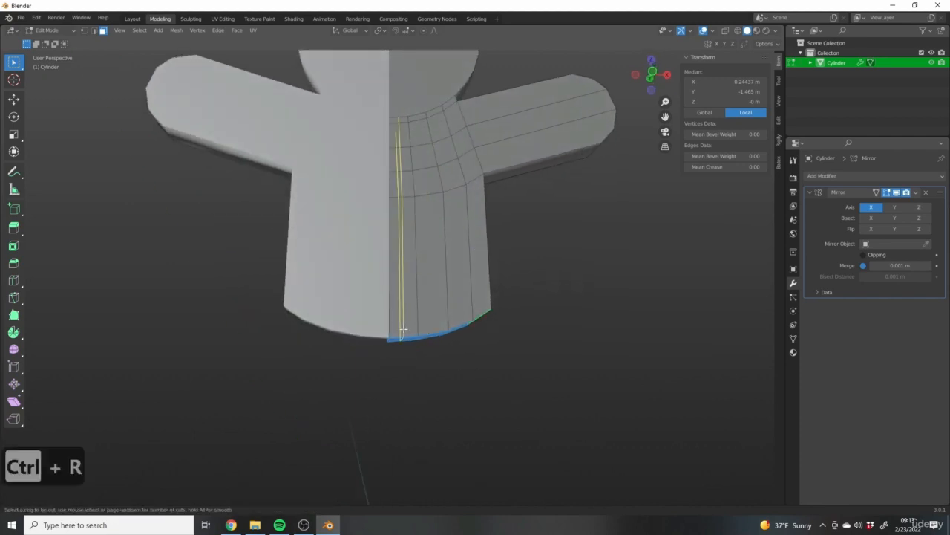
pyautogui.click(397, 330)
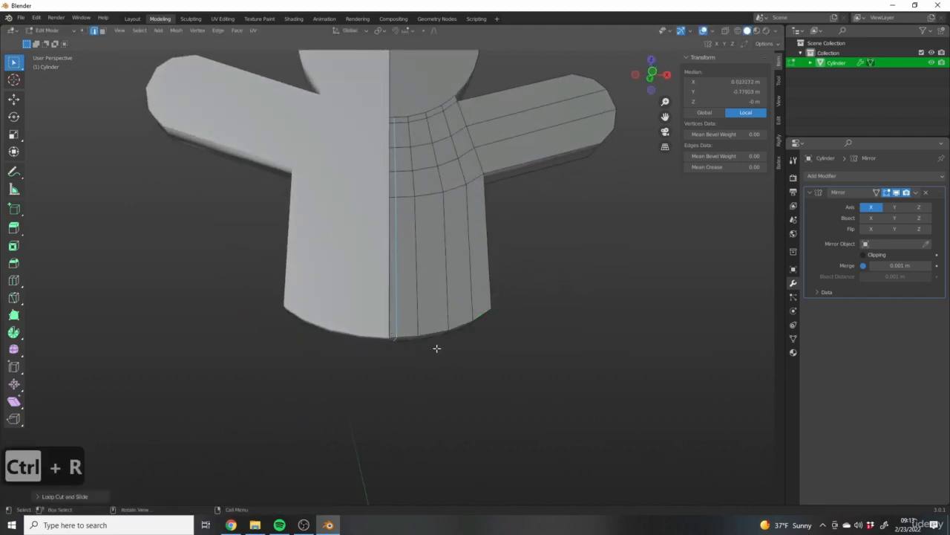
# - Select the torso's bottom faces in face mode from the new loop out to the side, excluding the narrow centre face
pyautogui.click(103, 31)
pyautogui.moveTo(426, 321); pyautogui.dragTo(425, 272, button='middle')
pyautogui.click(414, 329)
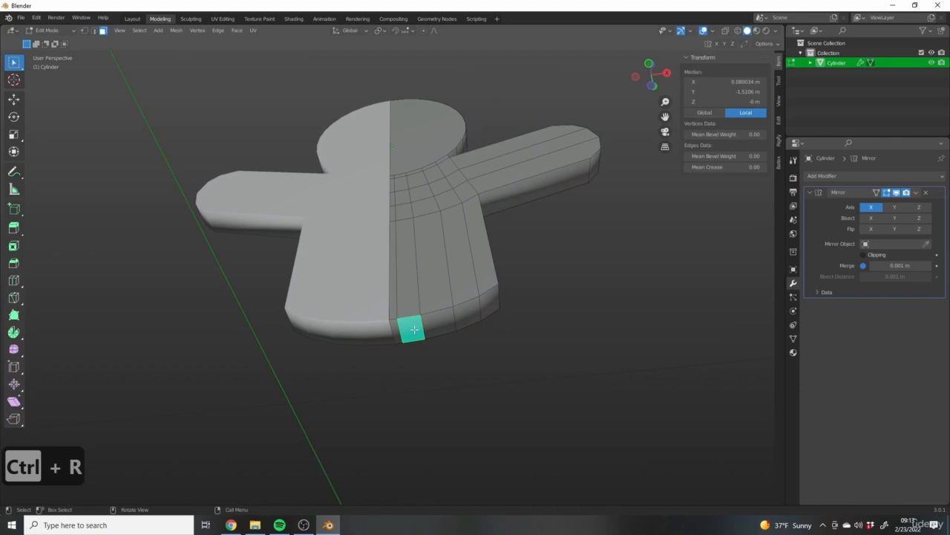
pyautogui.keyDown('ctrl'); pyautogui.click(488, 307); pyautogui.keyUp('ctrl')
pyautogui.moveTo(365, 260); pyautogui.dragTo(435, 283, button='middle')
pyautogui.press('KP_1')
pyautogui.scroll(-5, 373, 294)
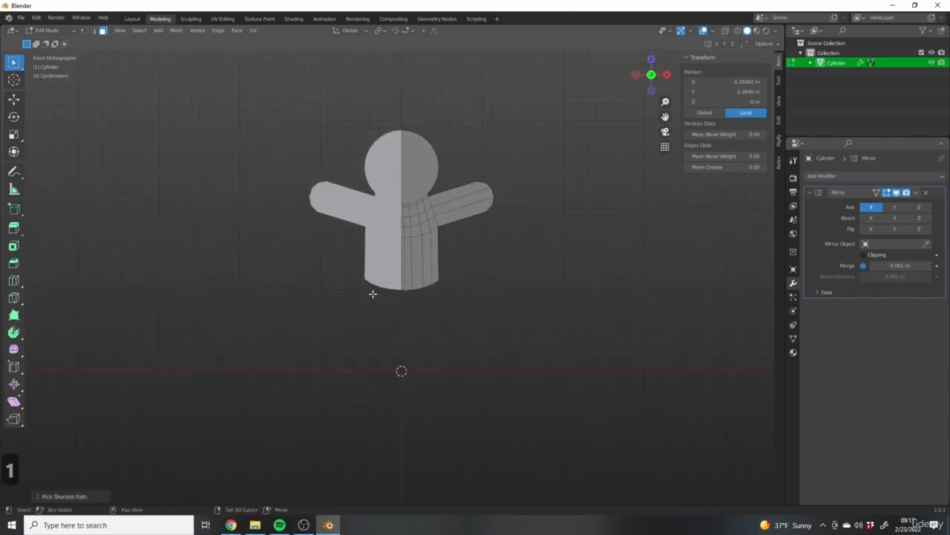
pyautogui.scroll(8, 477, 333)
pyautogui.moveTo(477, 333); pyautogui.dragTo(478, 249, button='middle')
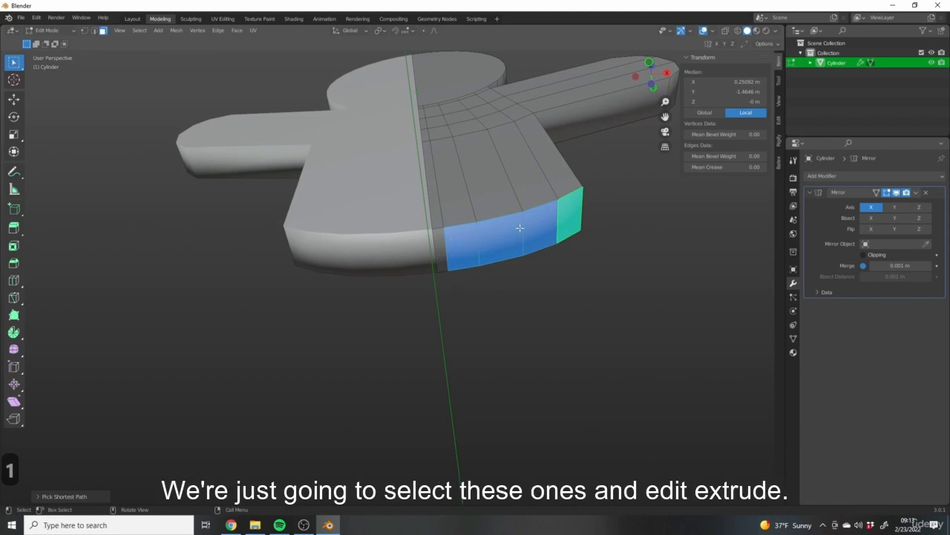
# - Extrude the selected bottom faces of the torso downward about 1.05 m to form separate legs
pyautogui.scroll(-3, 469, 236)
pyautogui.moveTo(470, 236); pyautogui.dragTo(465, 319, button='middle')
pyautogui.press('e')
pyautogui.click(500, 406)
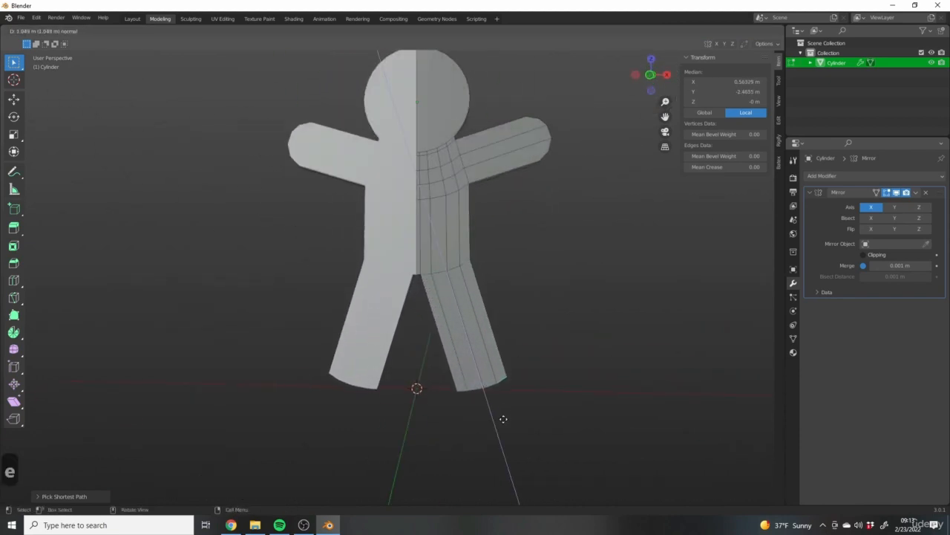
# - Select the centre edge between the legs in edge mode and move it slightly up along Z to shape an arch
pyautogui.scroll(5, 437, 243)
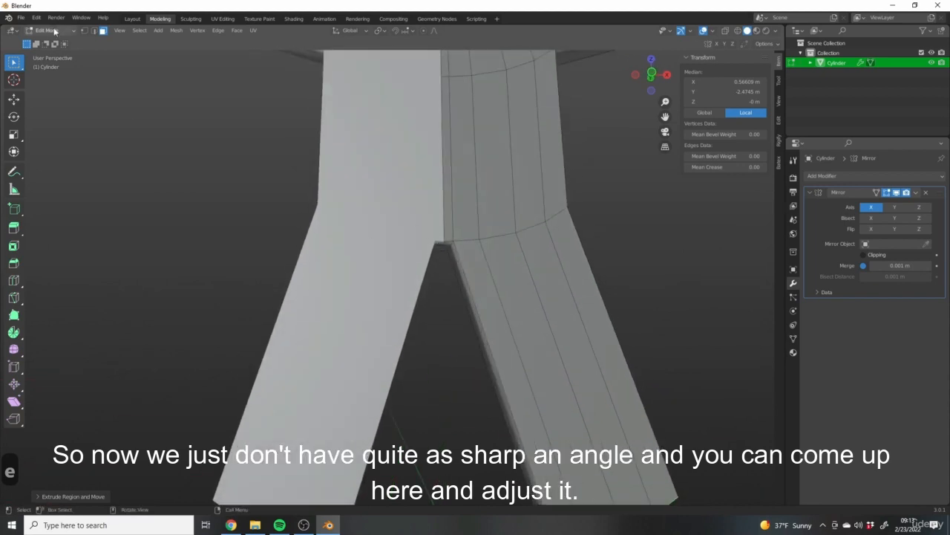
pyautogui.click(95, 31)
pyautogui.click(449, 242)
pyautogui.press('g')
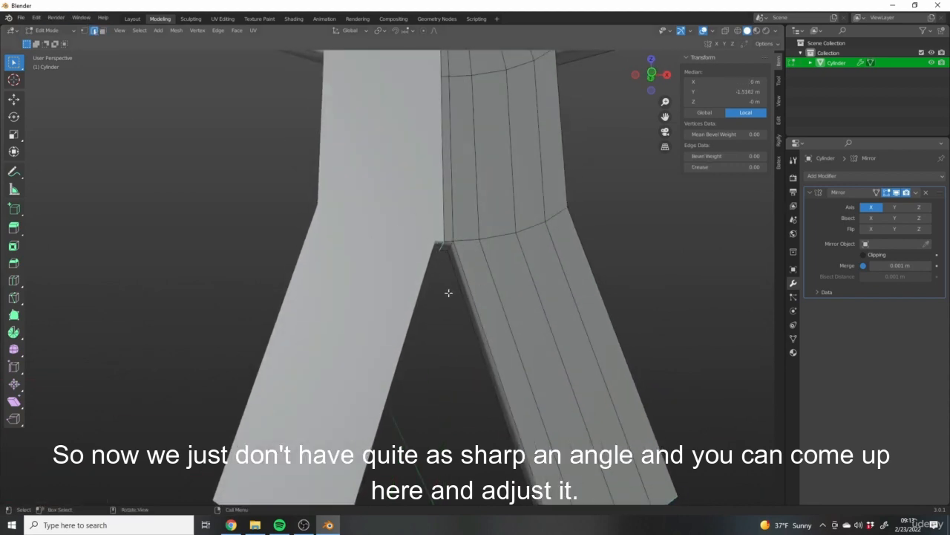
pyautogui.press('z')
pyautogui.click(473, 278)
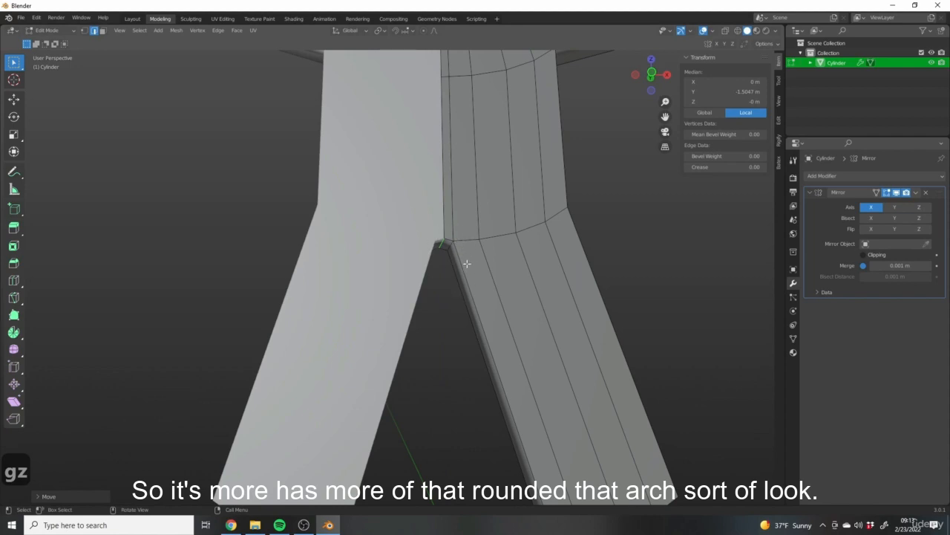
# - Shorten the legs by selecting the end faces of the leg in face mode and moving them up about 0.2 m along Z
pyautogui.scroll(-4, 467, 264)
pyautogui.moveTo(475, 268); pyautogui.dragTo(558, 304, button='middle')
pyautogui.keyDown('shift'); pyautogui.moveTo(594, 348); pyautogui.dragTo(480, 363, button='middle'); pyautogui.keyUp('shift')
pyautogui.click(103, 31)
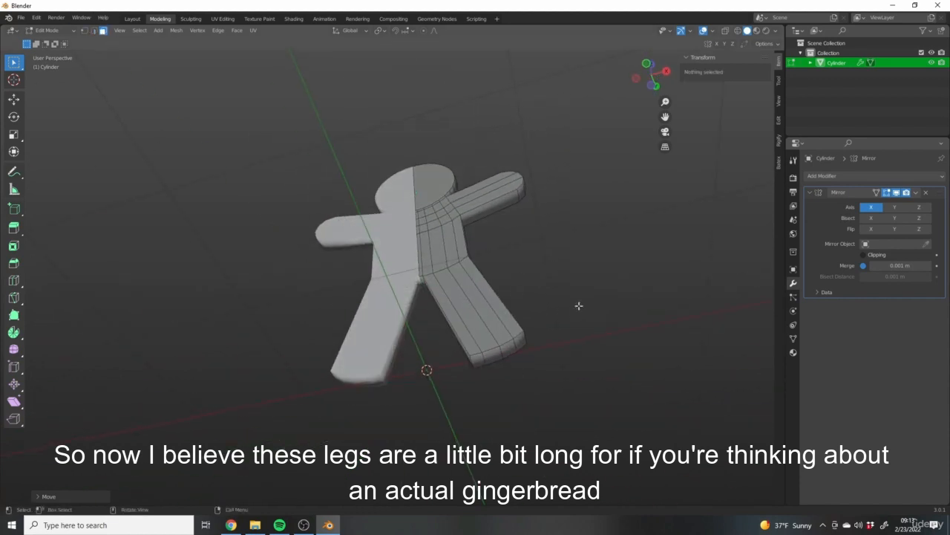
pyautogui.click(479, 358)
pyautogui.keyDown('ctrl'); pyautogui.click(520, 343); pyautogui.keyUp('ctrl')
pyautogui.moveTo(512, 355); pyautogui.dragTo(629, 410, button='middle')
pyautogui.press('g')
pyautogui.press('z')
pyautogui.click(613, 384)
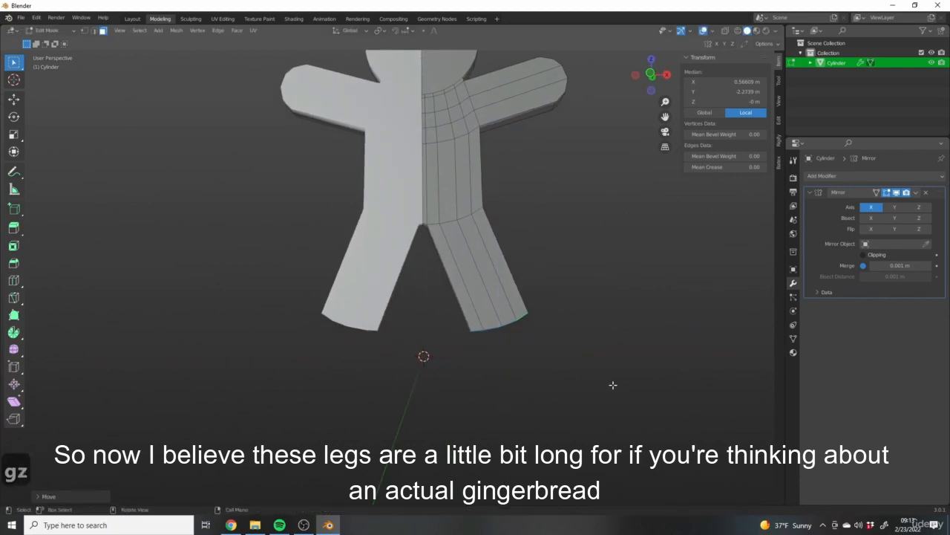
# - In front view, move the leg's end faces about 0.09 m inward toward the mirror centre line
pyautogui.press('1')
pyautogui.press('g')
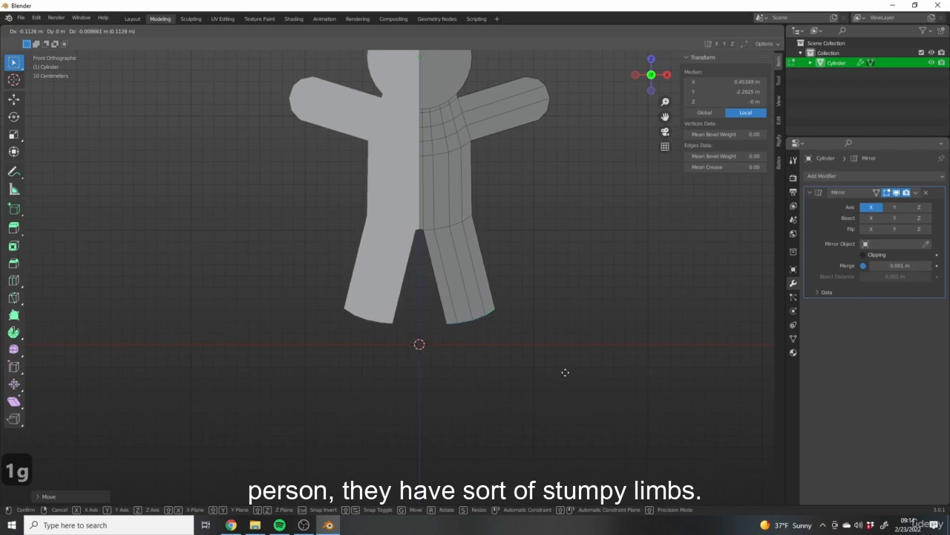
pyautogui.click(568, 372)
pyautogui.scroll(2, 482, 306)
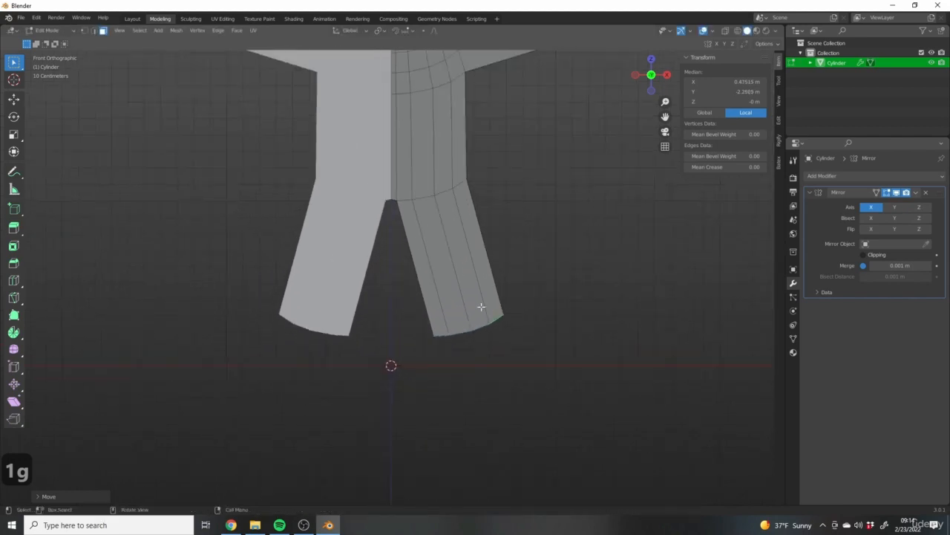
# - Compare the shape of the leg ends with the rounded arm ends and check the edge loops running down the leg
pyautogui.scroll(-4, 486, 298)
pyautogui.keyDown('shift'); pyautogui.moveTo(428, 274); pyautogui.dragTo(473, 272, button='middle'); pyautogui.keyUp('shift')
pyautogui.scroll(3, 496, 295)
pyautogui.keyDown('shift'); pyautogui.moveTo(554, 298); pyautogui.dragTo(503, 292, button='middle'); pyautogui.keyUp('shift')
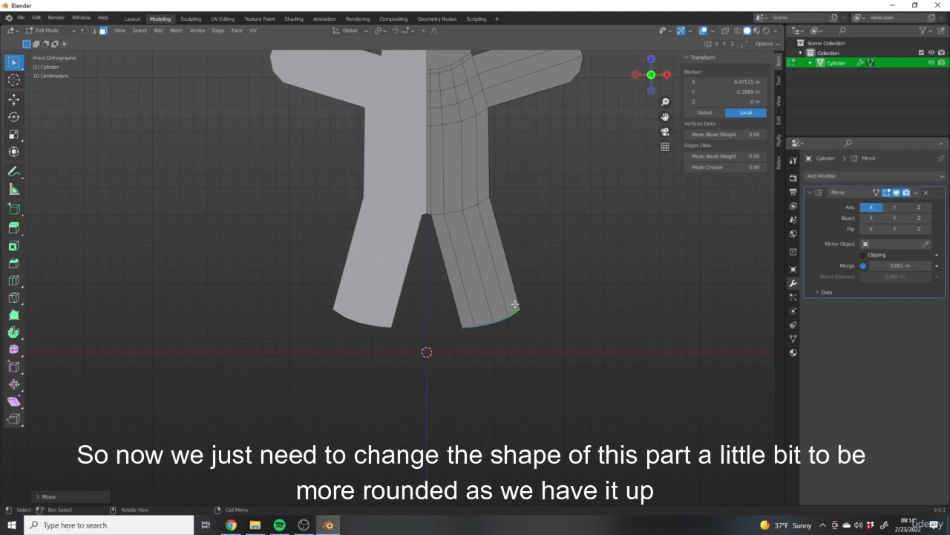
pyautogui.scroll(-3, 512, 186)
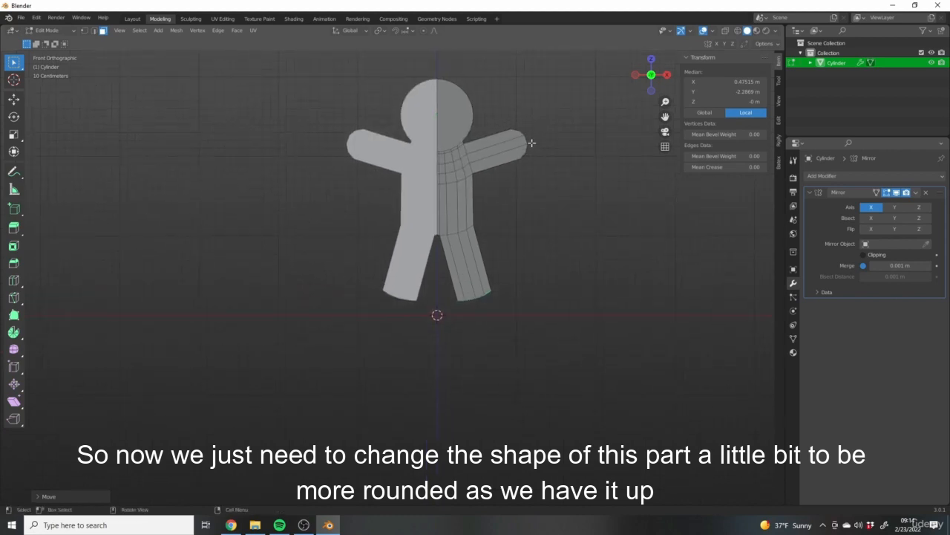
pyautogui.scroll(5, 512, 312)
pyautogui.keyDown('shift'); pyautogui.moveTo(347, 143); pyautogui.dragTo(387, 188, button='middle'); pyautogui.keyUp('shift')
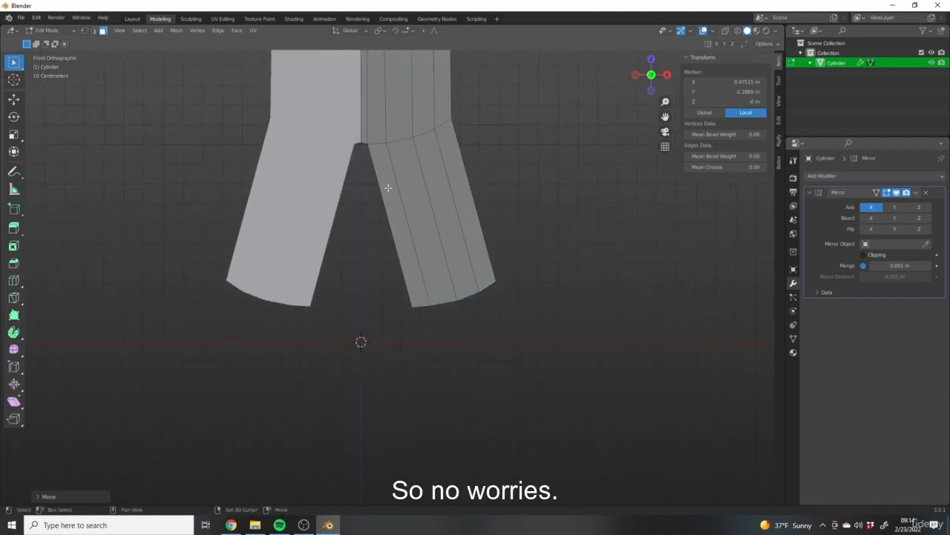
pyautogui.click(94, 30)
pyautogui.moveTo(446, 319); pyautogui.dragTo(428, 306, button='middle')
pyautogui.click(473, 303)
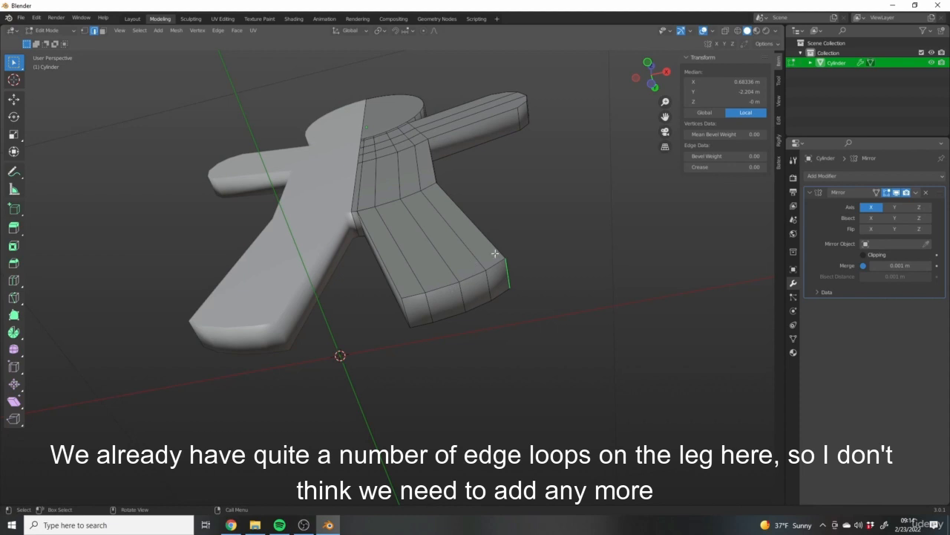
pyautogui.moveTo(483, 233); pyautogui.dragTo(476, 264, button='middle')
pyautogui.scroll(-4, 439, 304)
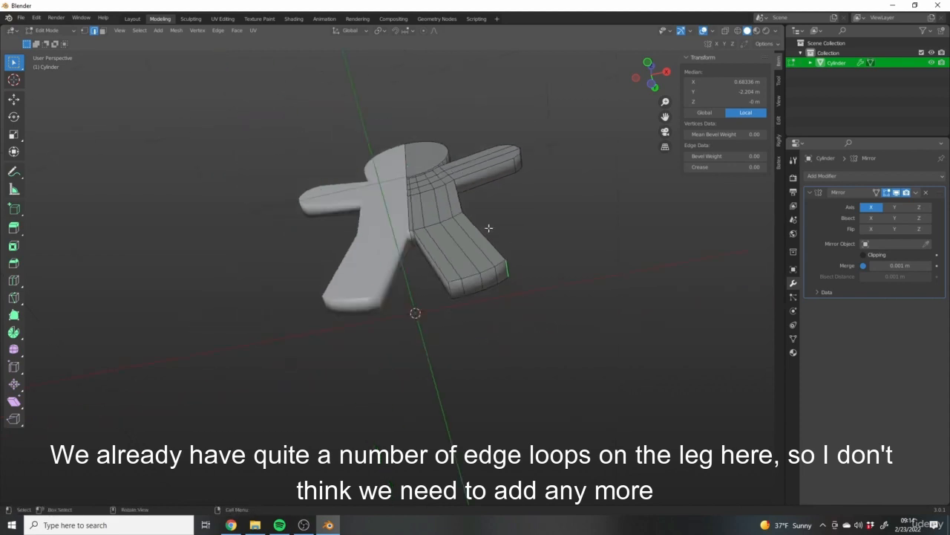
pyautogui.moveTo(461, 254); pyautogui.dragTo(416, 300, button='middle')
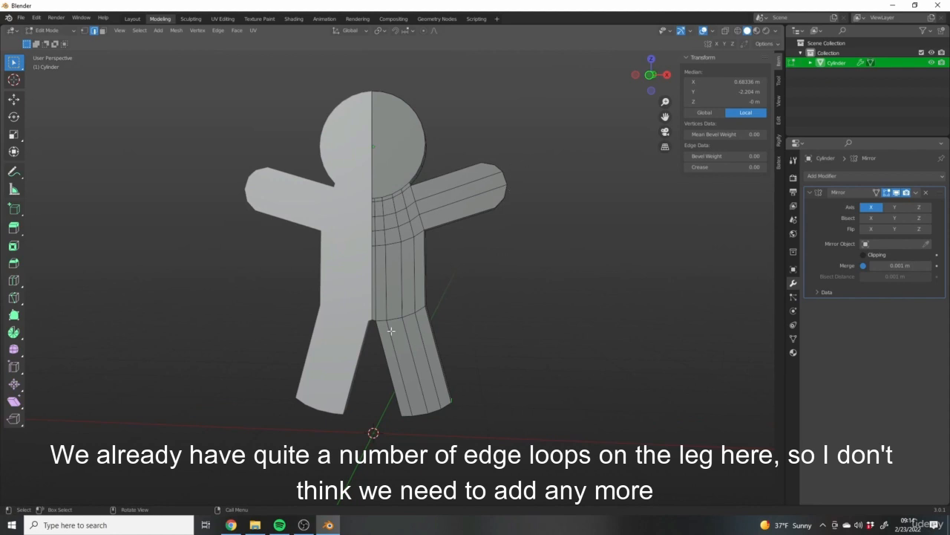
pyautogui.scroll(4, 478, 223)
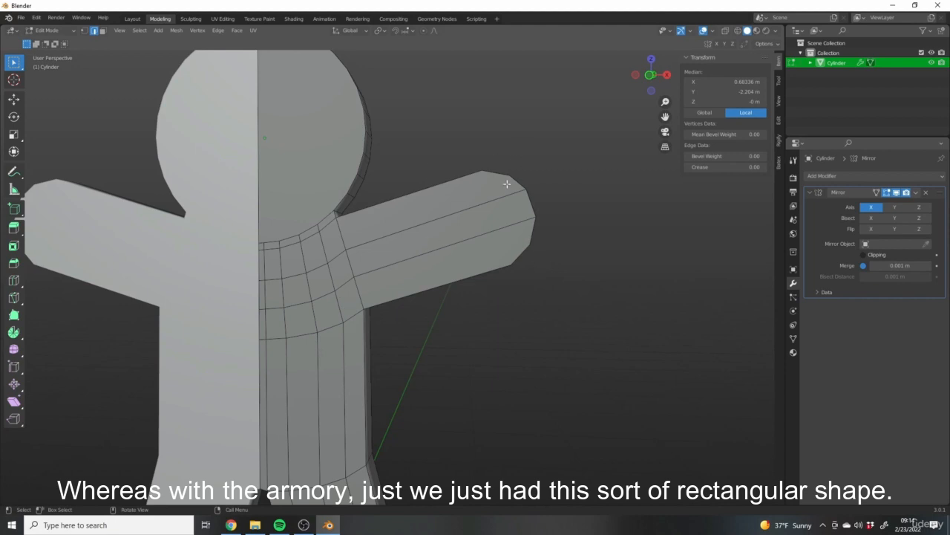
pyautogui.scroll(-3, 445, 203)
pyautogui.moveTo(493, 196); pyautogui.dragTo(457, 274, button='middle')
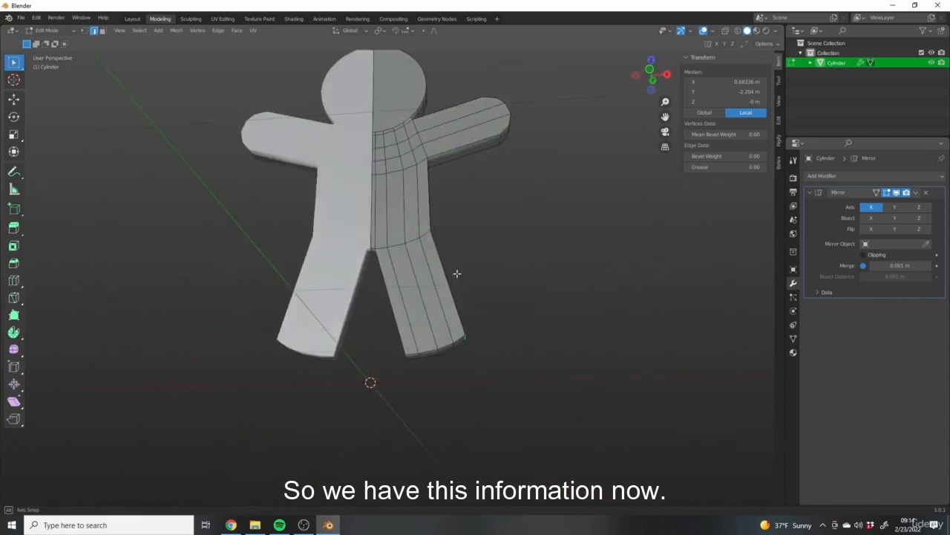
# - In front wireframe view and vertex mode, move the foot's outer corner vertices up and inward
pyautogui.scroll(5, 476, 347)
pyautogui.moveTo(475, 347)
pyautogui.keyDown('shift'); pyautogui.mouseDown(button='middle')
pyautogui.moveTo(518, 321)
pyautogui.moveTo(476, 322)
pyautogui.mouseUp(button='middle'); pyautogui.keyUp('shift')
pyautogui.press('KP_1')
pyautogui.press('z')
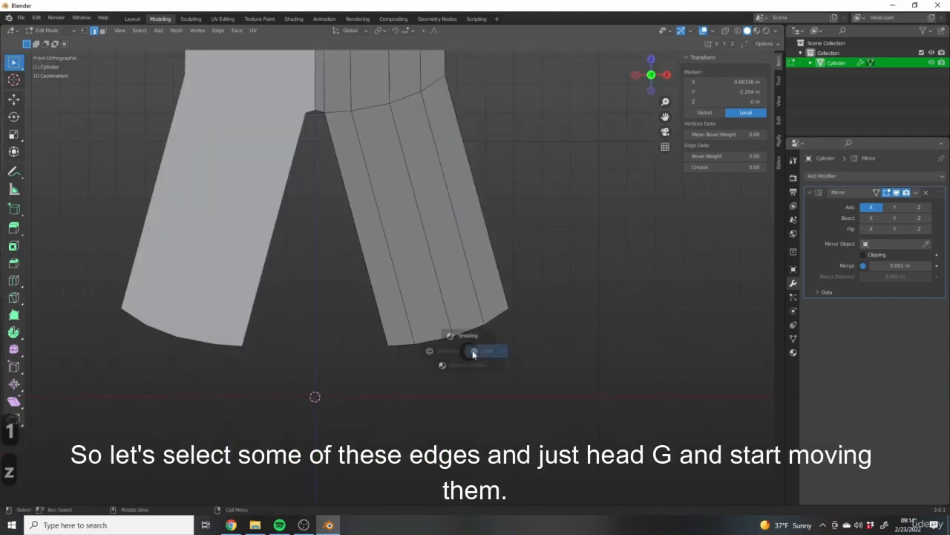
pyautogui.click(448, 350)
pyautogui.keyDown('shift'); pyautogui.moveTo(377, 366); pyautogui.dragTo(406, 349, button='middle'); pyautogui.keyUp('shift')
pyautogui.click(83, 31)
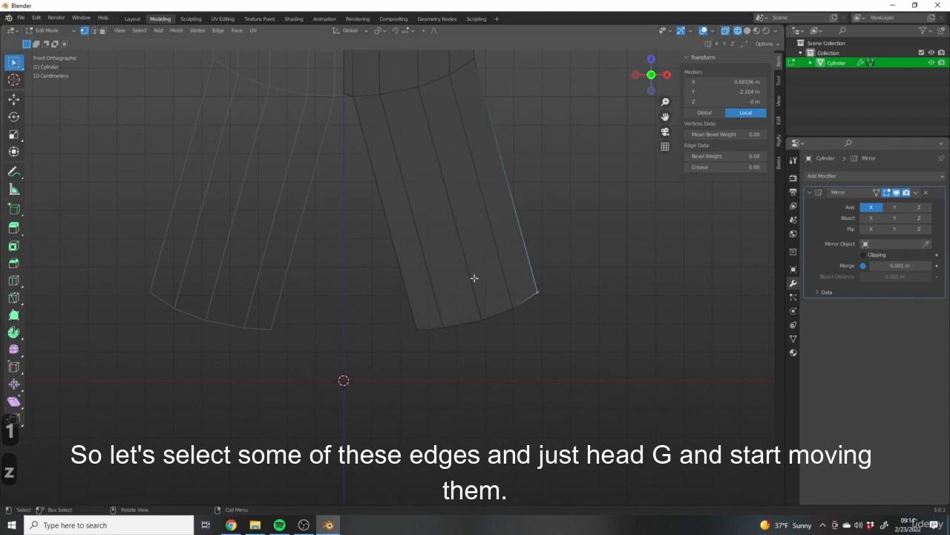
pyautogui.press('g')
pyautogui.click(604, 325)
# - Move the foot's inner corner vertices and the neighbouring bottom vertices upward to start rounding the inner side
pyautogui.moveTo(409, 314); pyautogui.dragTo(453, 340)
pyautogui.press('g')
pyautogui.click(420, 325)
pyautogui.press('g')
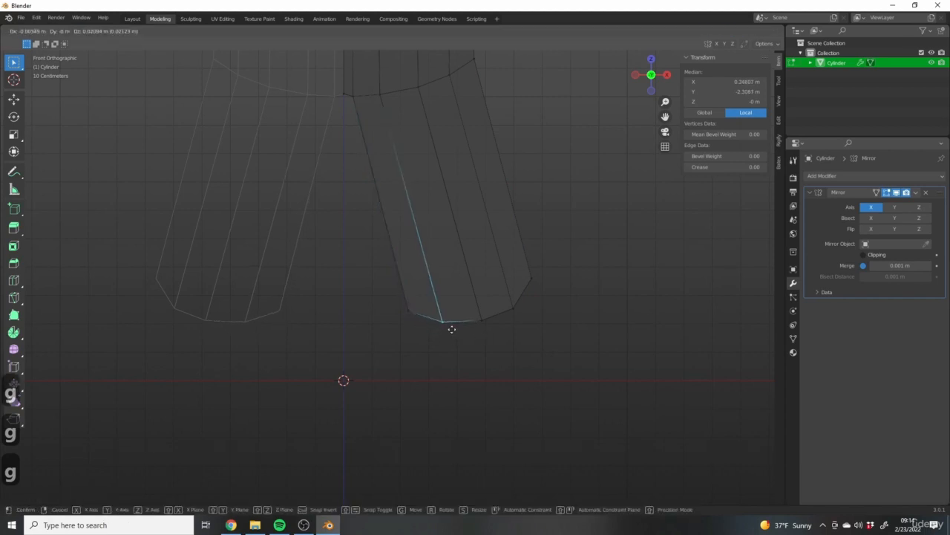
pyautogui.click(452, 329)
# - Fine-tune the positions of the foot's outer bottom vertices and both corner vertices to even out the rounded end
pyautogui.moveTo(501, 299); pyautogui.dragTo(518, 314)
pyautogui.press('g')
pyautogui.click(513, 305)
pyautogui.moveTo(398, 297); pyautogui.dragTo(417, 317)
pyautogui.press('g')
pyautogui.click(416, 313)
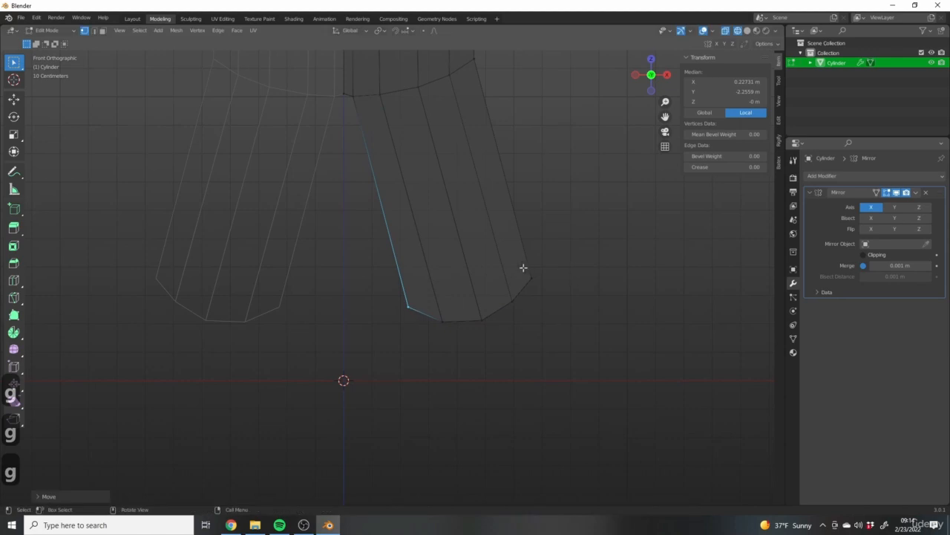
pyautogui.moveTo(524, 268); pyautogui.dragTo(544, 285)
pyautogui.press('g')
pyautogui.click(543, 276)
# - Return to solid shading, select the inner and outer corner edges of the foot and bevel them with one segment
pyautogui.scroll(-5, 594, 283)
pyautogui.moveTo(617, 284)
pyautogui.mouseDown(button='middle')
pyautogui.moveTo(640, 278)
pyautogui.moveTo(562, 297)
pyautogui.moveTo(534, 270)
pyautogui.moveTo(454, 248)
pyautogui.mouseUp(button='middle')
pyautogui.press('z')
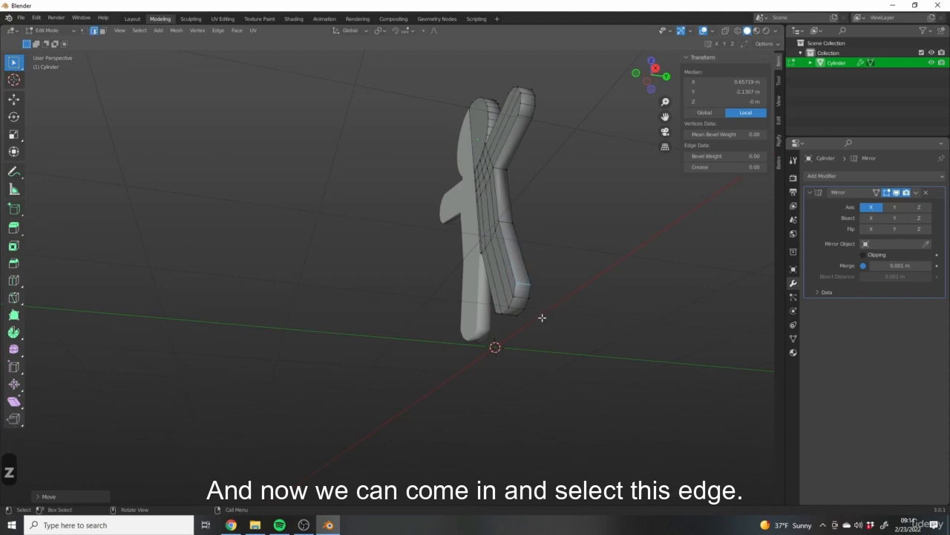
pyautogui.moveTo(512, 311); pyautogui.dragTo(421, 270, button='middle')
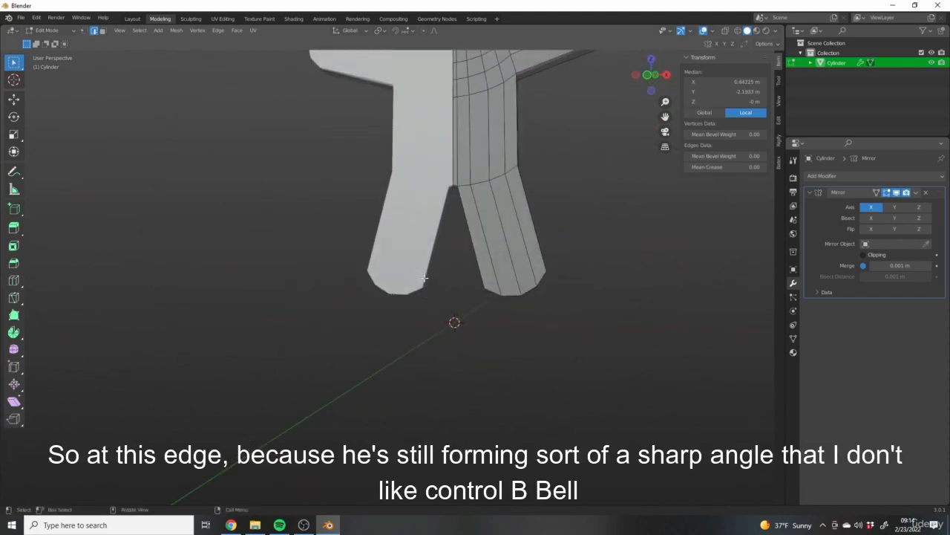
pyautogui.scroll(6, 501, 300)
pyautogui.moveTo(471, 293); pyautogui.dragTo(509, 307, button='middle')
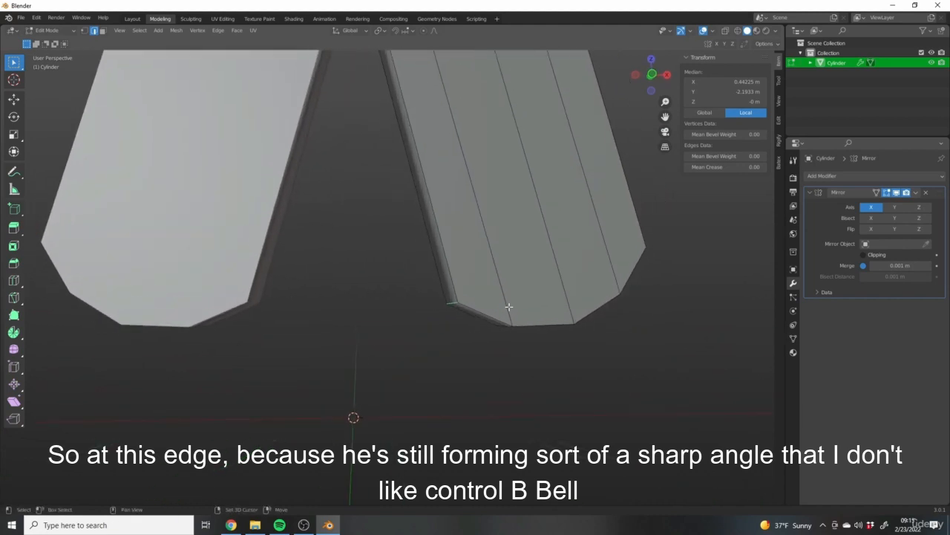
pyautogui.hotkey('ctrl', 'b')
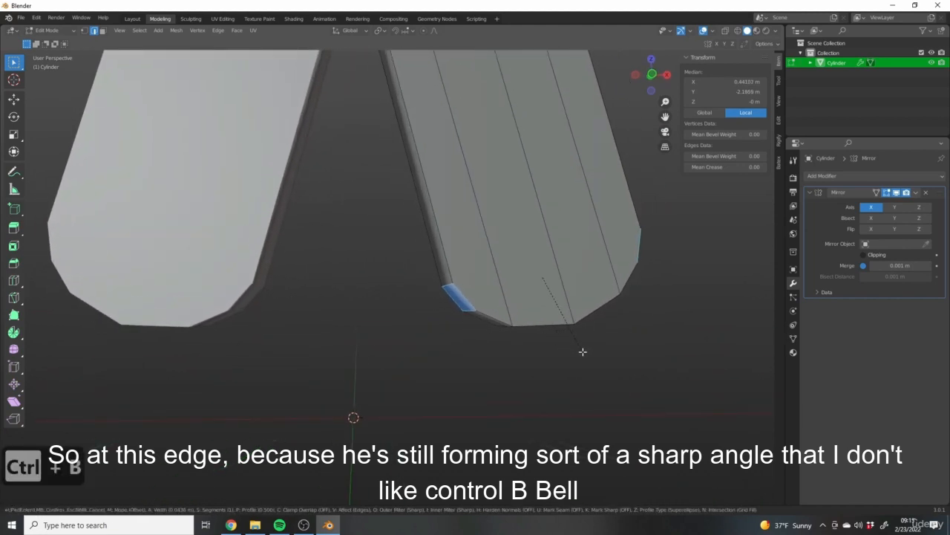
pyautogui.scroll(-4, 549, 329)
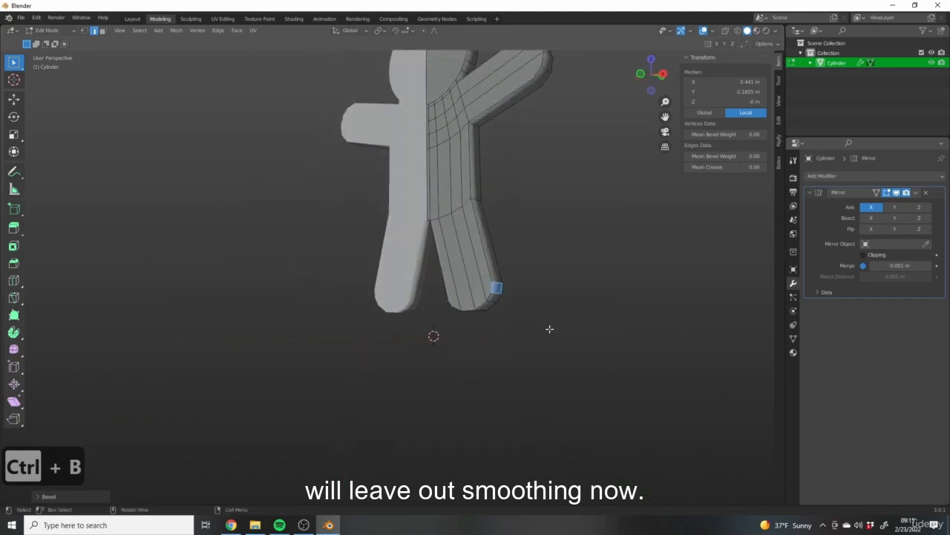
pyautogui.moveTo(549, 329); pyautogui.dragTo(505, 377, button='middle')
# - Switch to Object Mode and add a Subdivision Surface modifier to the gingerbread man
pyautogui.press('Tab')
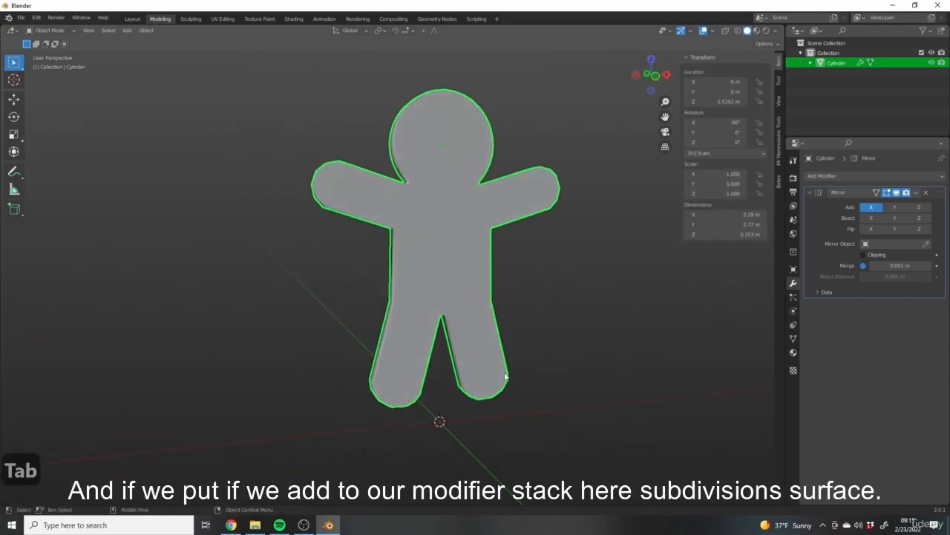
pyautogui.click(810, 193)
pyautogui.click(822, 179)
pyautogui.click(822, 179)
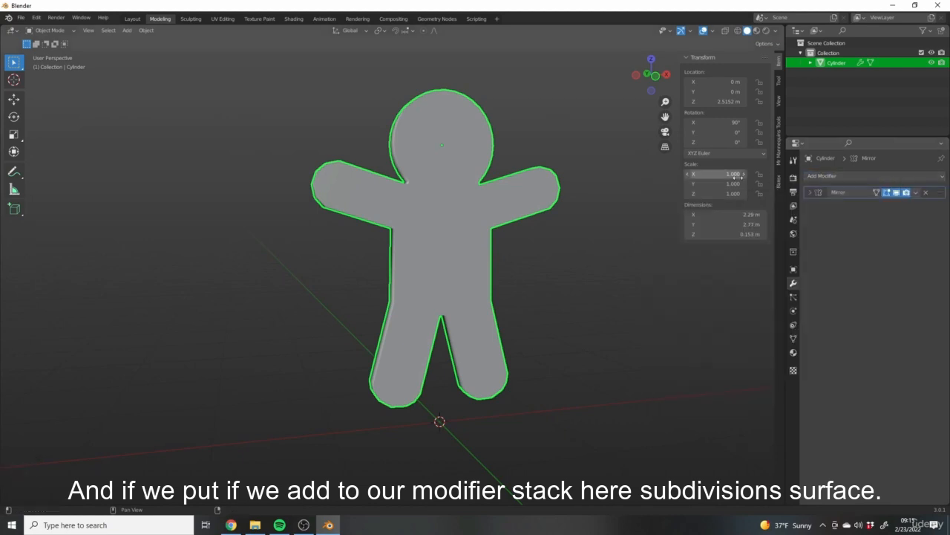
pyautogui.click(837, 181)
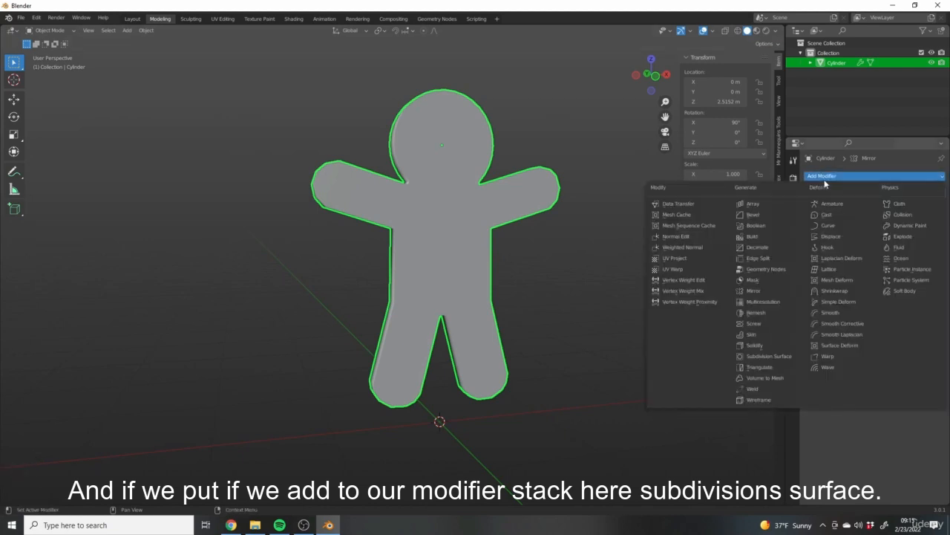
pyautogui.click(764, 355)
pyautogui.scroll(5, 431, 256)
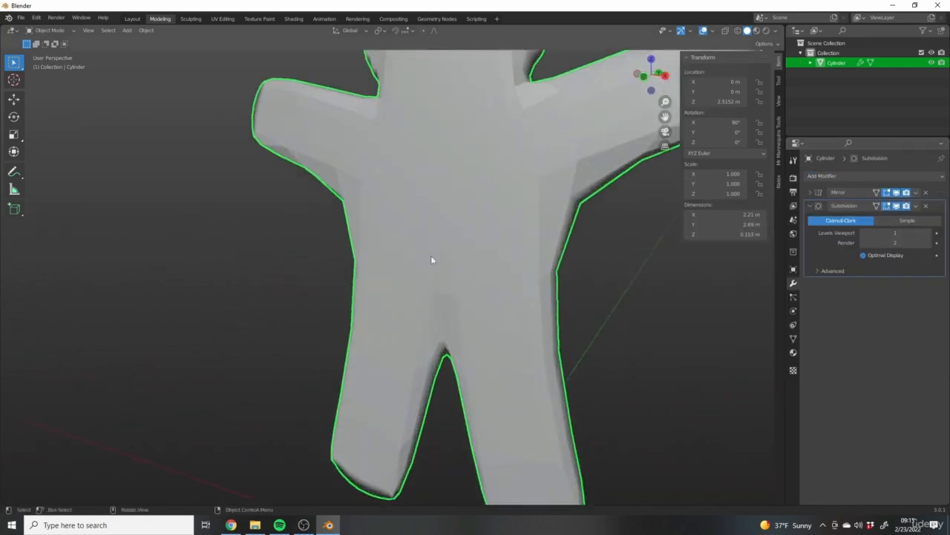
# - Try the Subdivision modifier above Mirror in the modifier stack, check the shape, and move it back below Mirror
pyautogui.moveTo(938, 206); pyautogui.dragTo(946, 187)
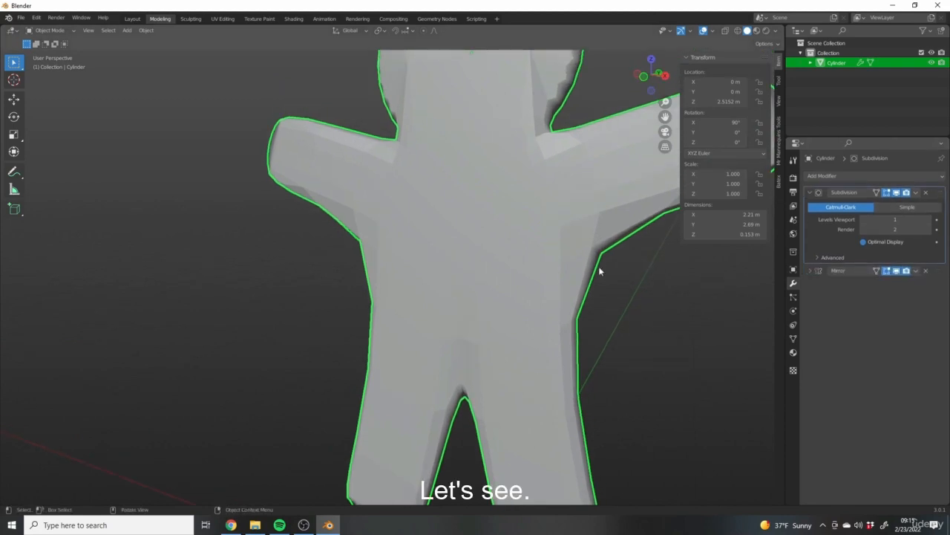
pyautogui.scroll(-3, 599, 269)
pyautogui.moveTo(599, 268); pyautogui.dragTo(616, 318, button='middle')
pyautogui.moveTo(937, 193); pyautogui.dragTo(938, 211)
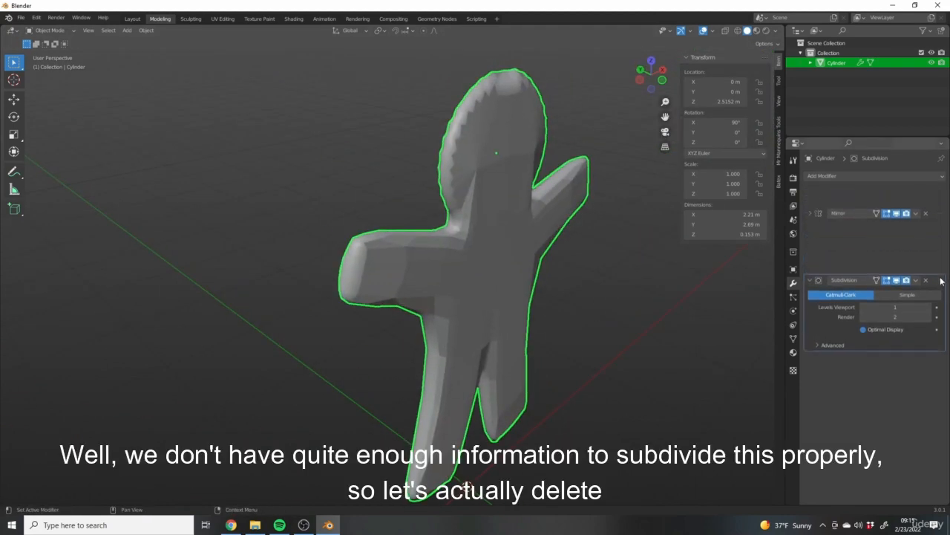
# - Inspect the subdivided mesh in Edit Mode and remove the Subdivision modifier
pyautogui.moveTo(597, 230); pyautogui.dragTo(520, 234, button='middle')
pyautogui.press('Tab')
pyautogui.scroll(-5, 521, 235)
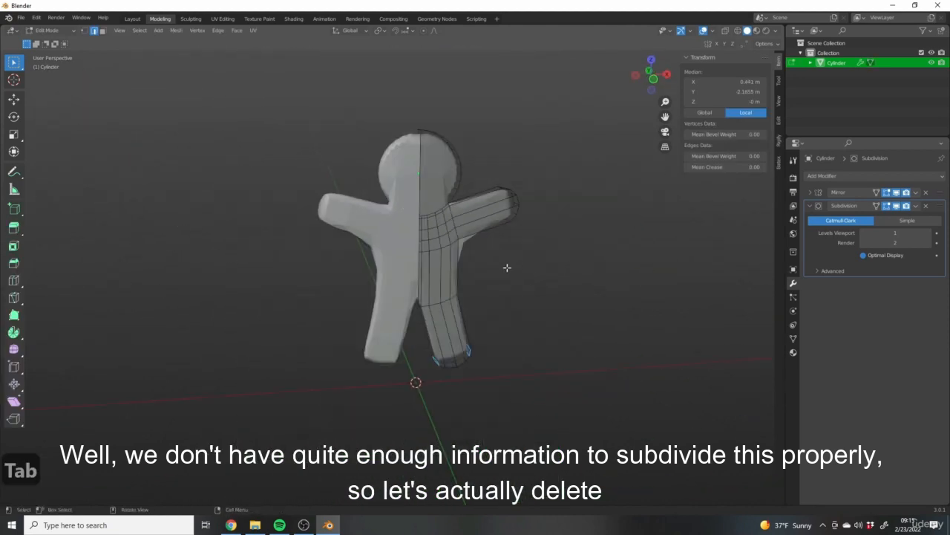
pyautogui.moveTo(507, 267); pyautogui.dragTo(473, 240, button='middle')
pyautogui.scroll(4, 477, 293)
pyautogui.click(926, 206)
pyautogui.scroll(-4, 547, 261)
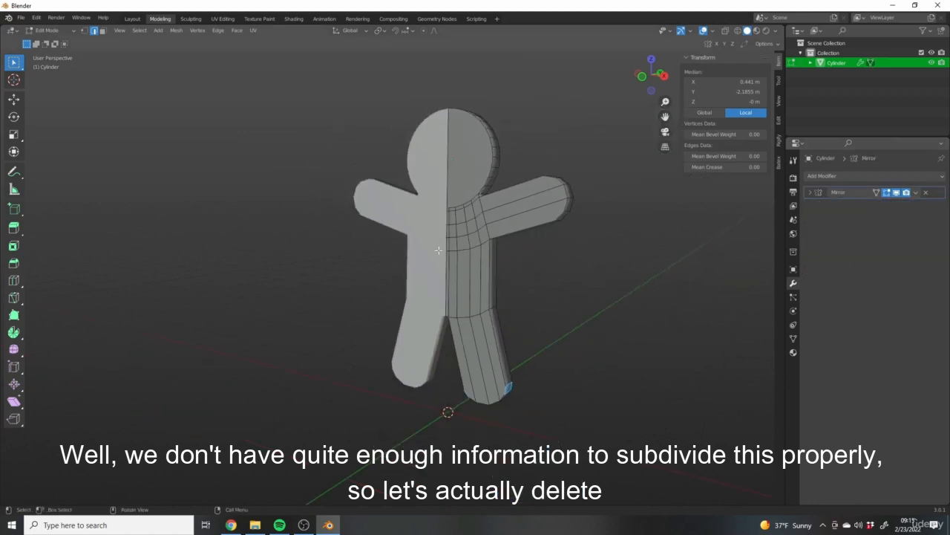
# - In Object Mode, move the gingerbread man down along Z so its feet rest on the ground line, and return to Edit Mode
pyautogui.moveTo(519, 267); pyautogui.dragTo(541, 319, button='middle')
pyautogui.press('1')
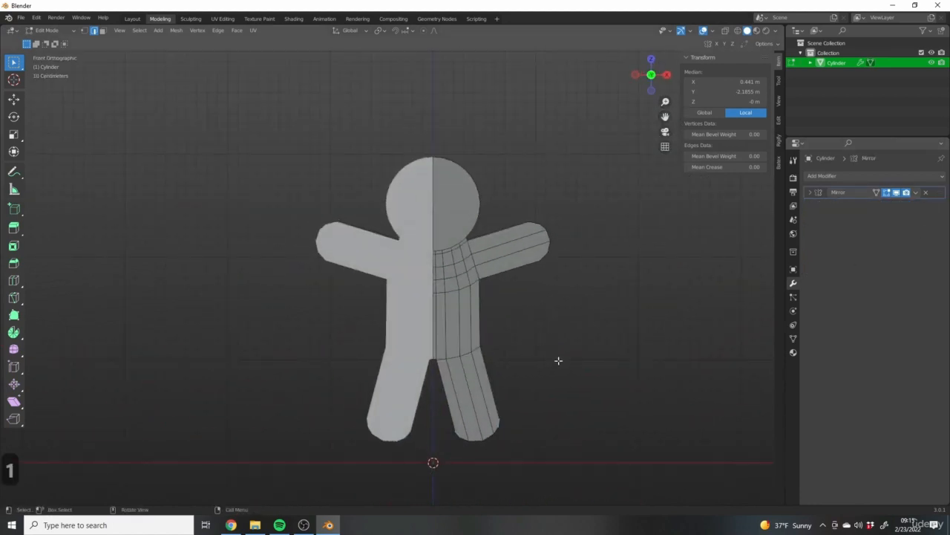
pyautogui.press('Tab')
pyautogui.press('g')
pyautogui.press('z')
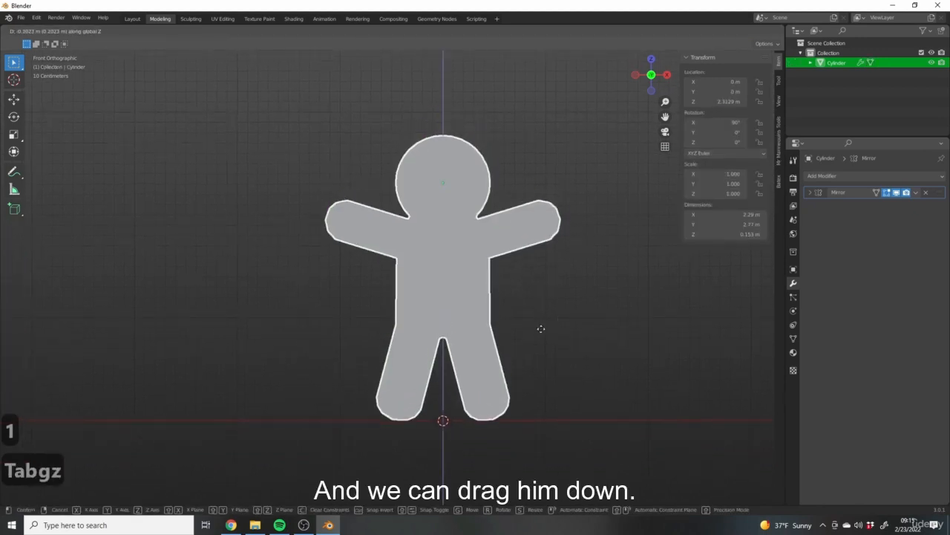
pyautogui.click(541, 329)
pyautogui.press('Tab')
pyautogui.scroll(3, 550, 343)
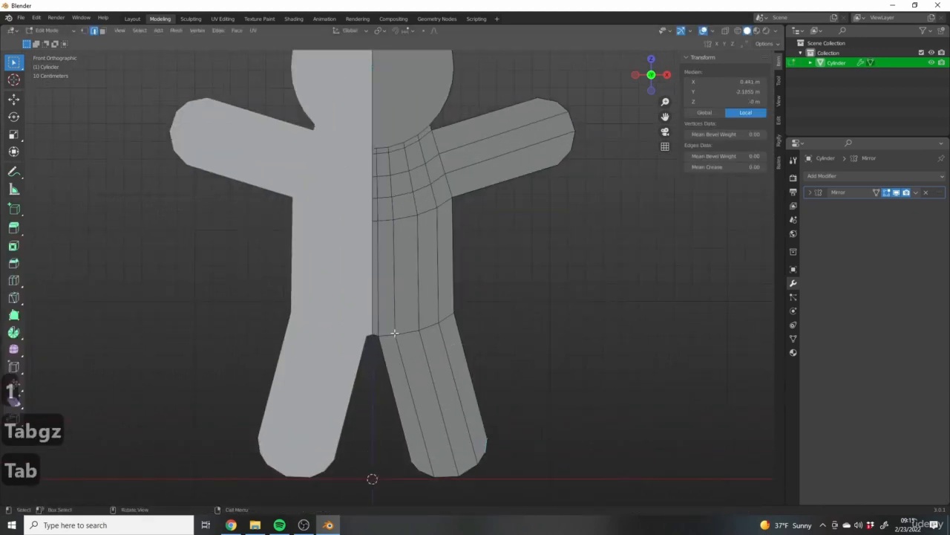
pyautogui.press('g')
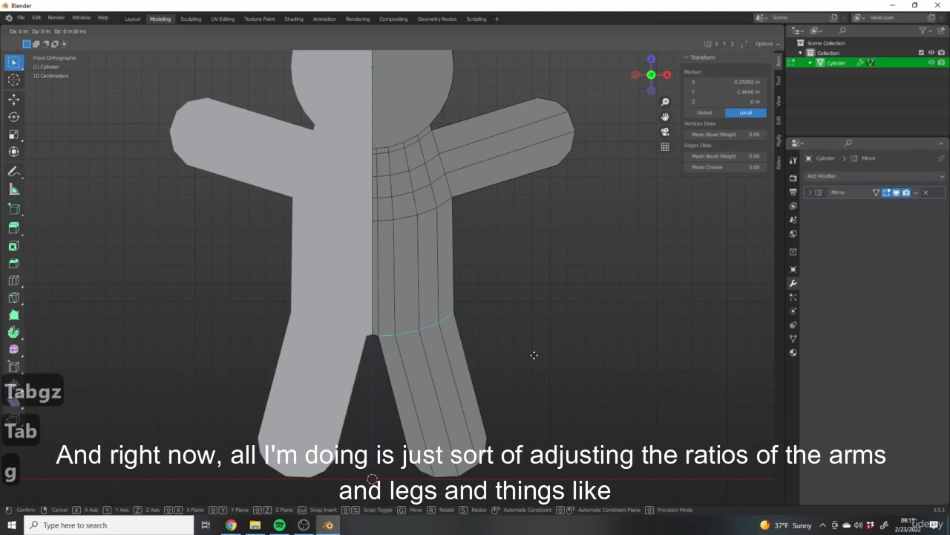
pyautogui.press('z')
pyautogui.rightClick(534, 352)
# - In wireframe, add the crotch edges to the hip edge selection, raise it about 0.053 m along Z, and return to solid shading
pyautogui.press('z')
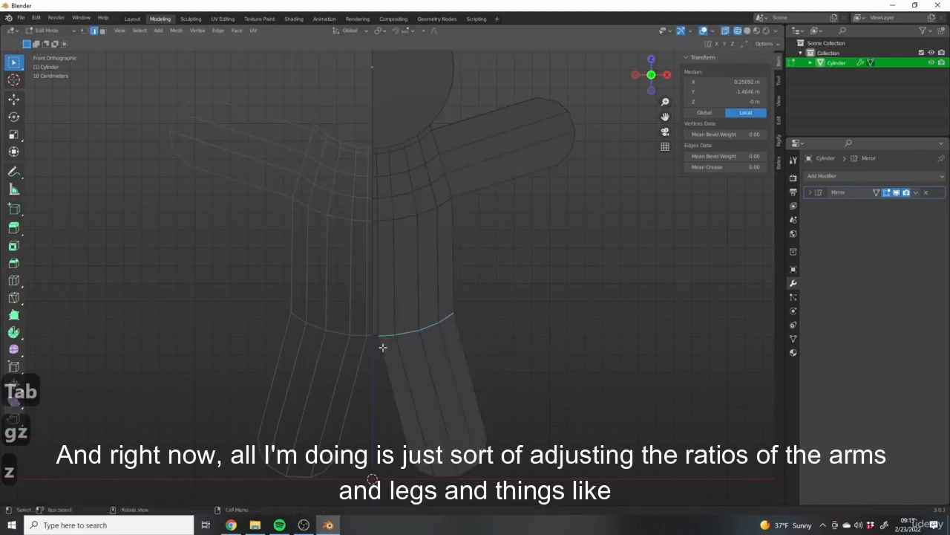
pyautogui.keyDown('shift'); pyautogui.moveTo(357, 321); pyautogui.dragTo(463, 349); pyautogui.keyUp('shift')
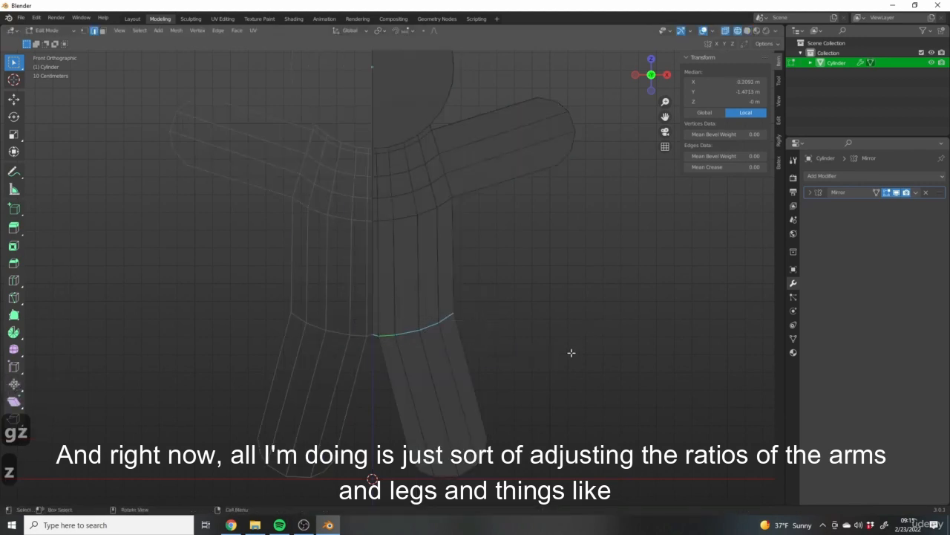
pyautogui.press('g')
pyautogui.press('z')
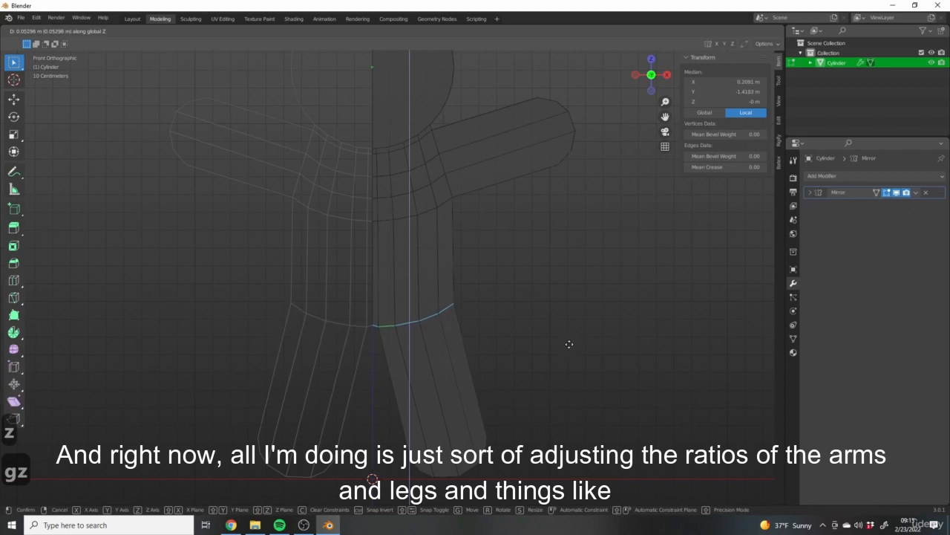
pyautogui.click(569, 344)
pyautogui.scroll(-4, 557, 342)
pyautogui.keyDown('shift'); pyautogui.moveTo(531, 333); pyautogui.dragTo(500, 348, button='middle'); pyautogui.keyUp('shift')
pyautogui.press('z')
pyautogui.click(566, 355)
pyautogui.keyDown('shift'); pyautogui.moveTo(527, 292); pyautogui.dragTo(563, 327, button='middle'); pyautogui.keyUp('shift')
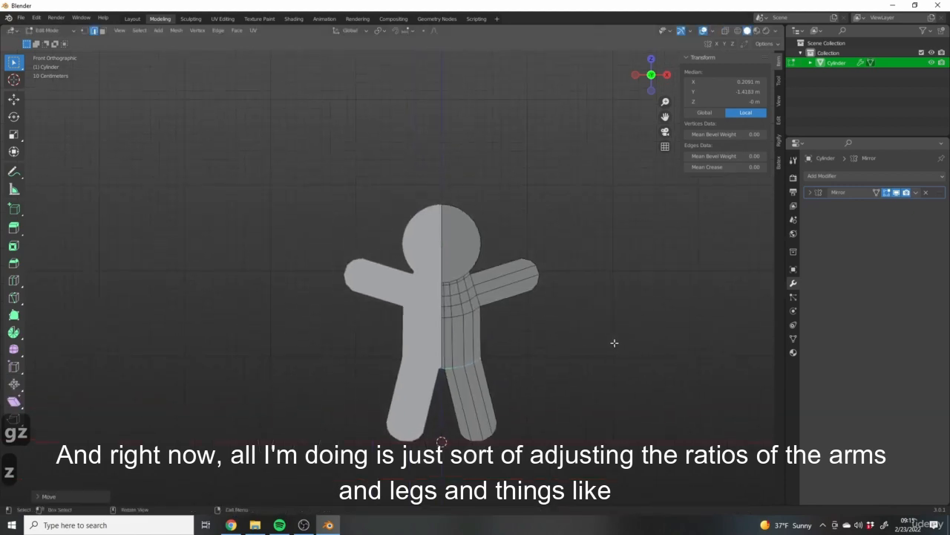
# - Examine the gingerbread man's proportions from the front and at an angle, in Object Mode and in Edit Mode
pyautogui.moveTo(614, 342); pyautogui.dragTo(480, 185, button='middle')
pyautogui.press('Tab')
pyautogui.scroll(3, 558, 338)
pyautogui.scroll(5, 554, 294)
pyautogui.moveTo(480, 185); pyautogui.dragTo(462, 333, button='middle')
pyautogui.press('KP_1')
pyautogui.keyDown('shift'); pyautogui.moveTo(446, 257); pyautogui.dragTo(449, 323, button='middle'); pyautogui.keyUp('shift')
pyautogui.keyDown('shift'); pyautogui.moveTo(468, 274); pyautogui.dragTo(485, 234, button='middle'); pyautogui.keyUp('shift')
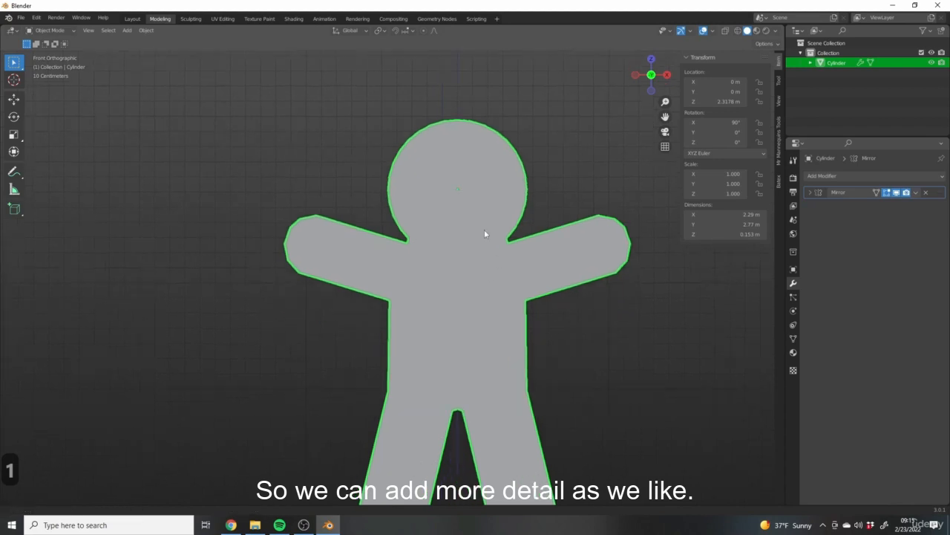
pyautogui.keyDown('shift'); pyautogui.moveTo(536, 303); pyautogui.dragTo(461, 291, button='middle'); pyautogui.keyUp('shift')
pyautogui.scroll(2, 467, 270)
pyautogui.press('Tab')
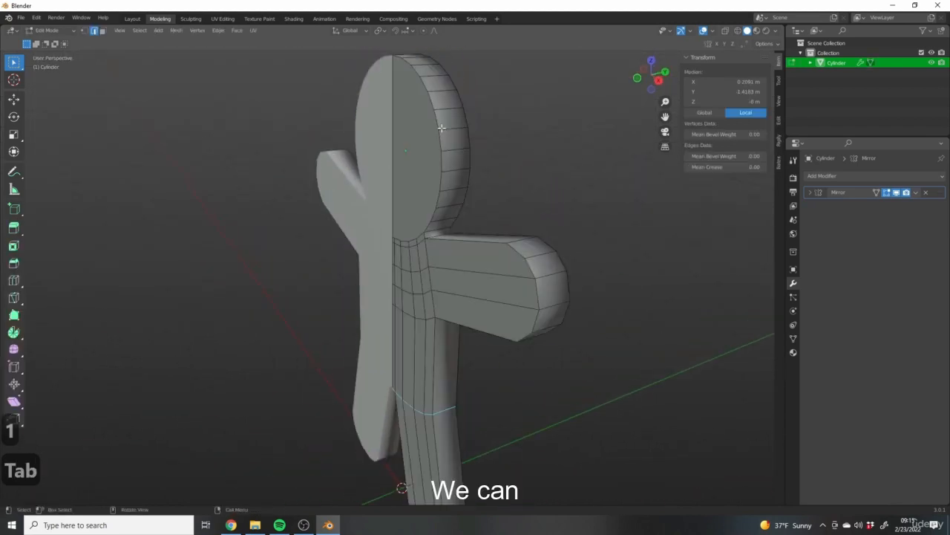
pyautogui.moveTo(441, 128); pyautogui.dragTo(388, 218, button='middle')
pyautogui.press('KP_1')
pyautogui.scroll(-2, 491, 268)
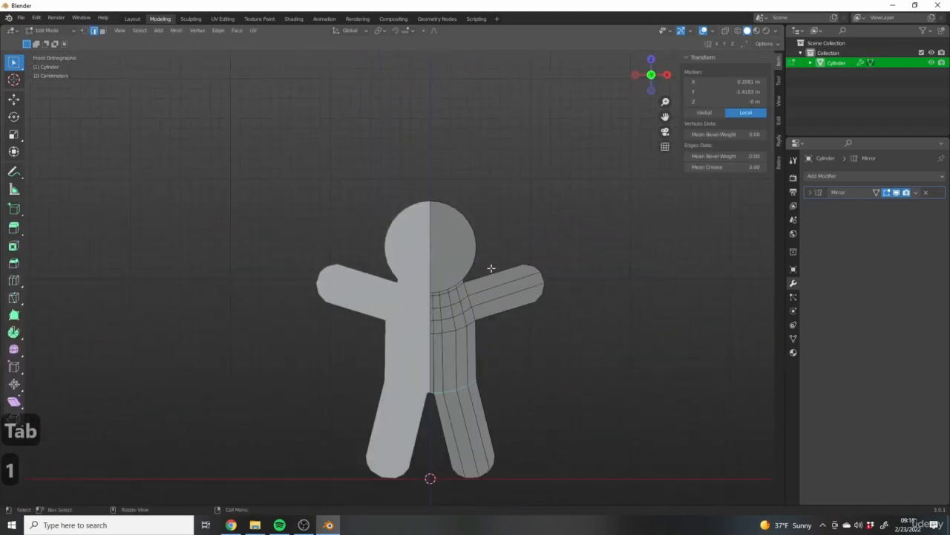
# - Deselect the mesh and add a UV sphere to the gingerbread man in Edit Mode
pyautogui.keyDown('shift'); pyautogui.moveTo(491, 267); pyautogui.dragTo(475, 251, button='middle'); pyautogui.keyUp('shift')
pyautogui.hotkey('alt', 'a')
pyautogui.hotkey('shift', 'a')
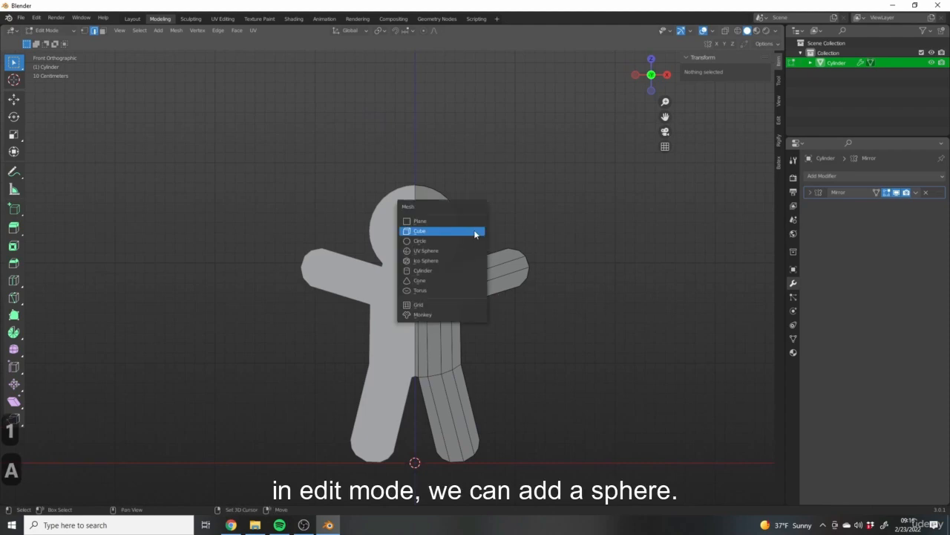
pyautogui.click(421, 252)
pyautogui.scroll(-2, 513, 304)
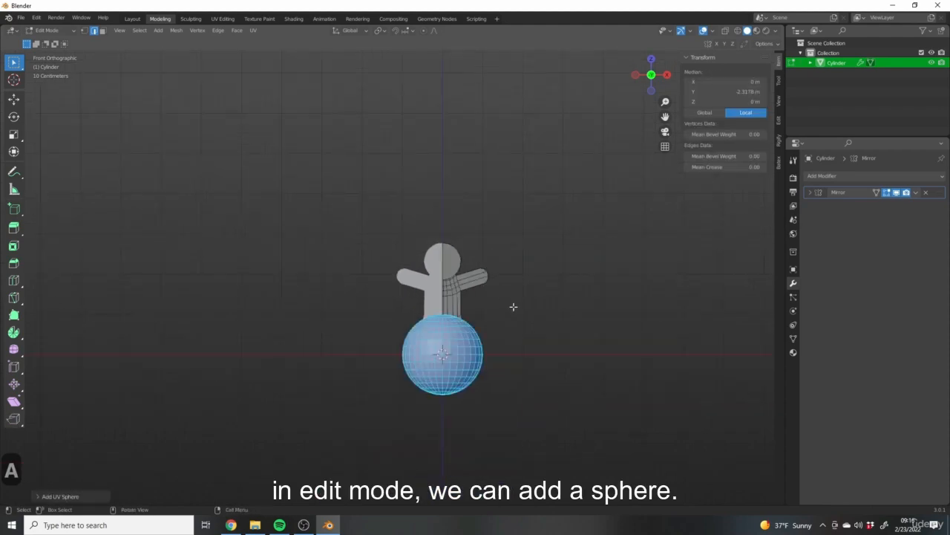
pyautogui.scroll(2, 386, 364)
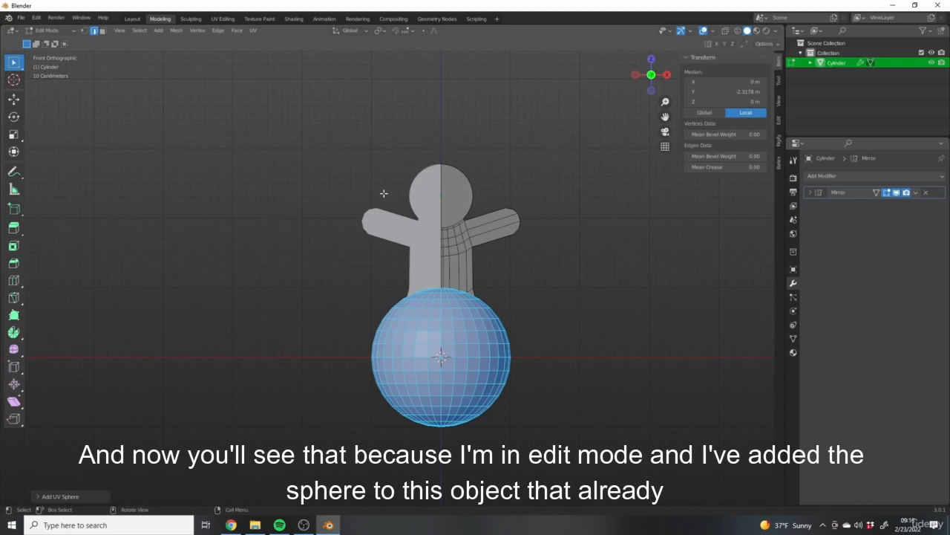
# - Try moving the sphere off the centre line with the Mirror modifier's Clipping off, undo it, and try again with Clipping on
pyautogui.click(810, 192)
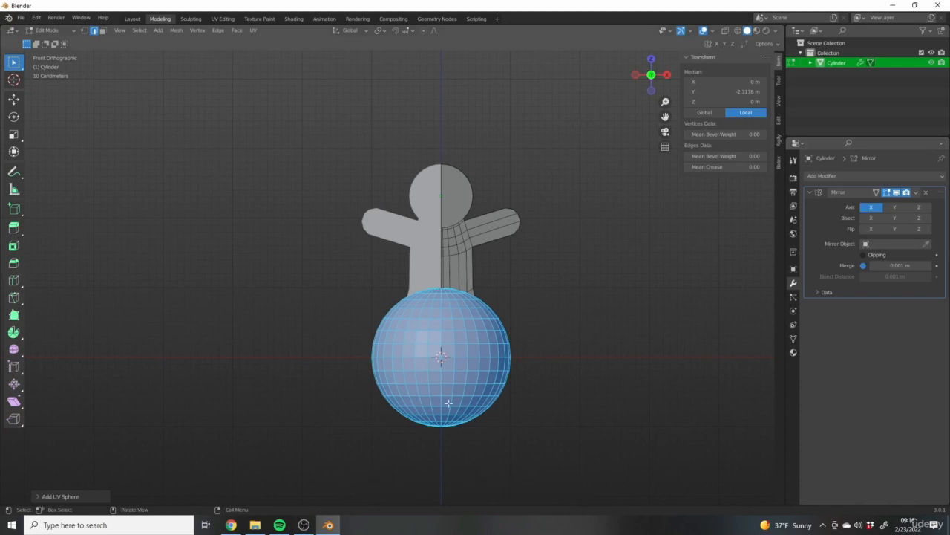
pyautogui.press('g')
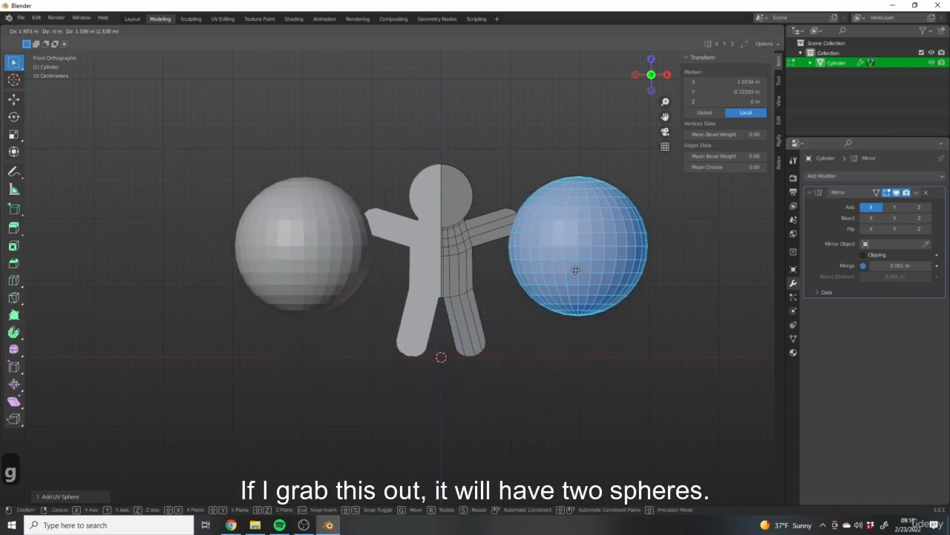
pyautogui.click(608, 263)
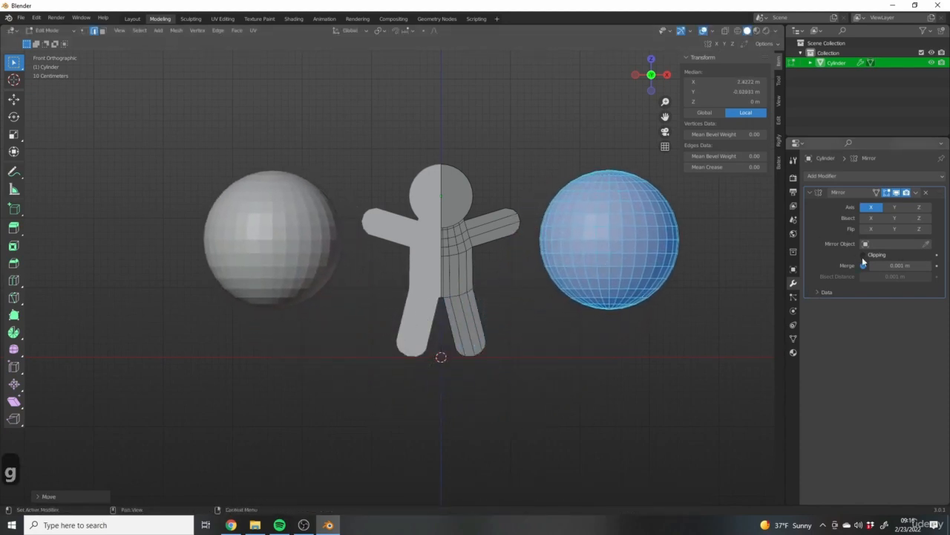
pyautogui.click(863, 255)
pyautogui.hotkey('ctrl', 'z')
pyautogui.press('g')
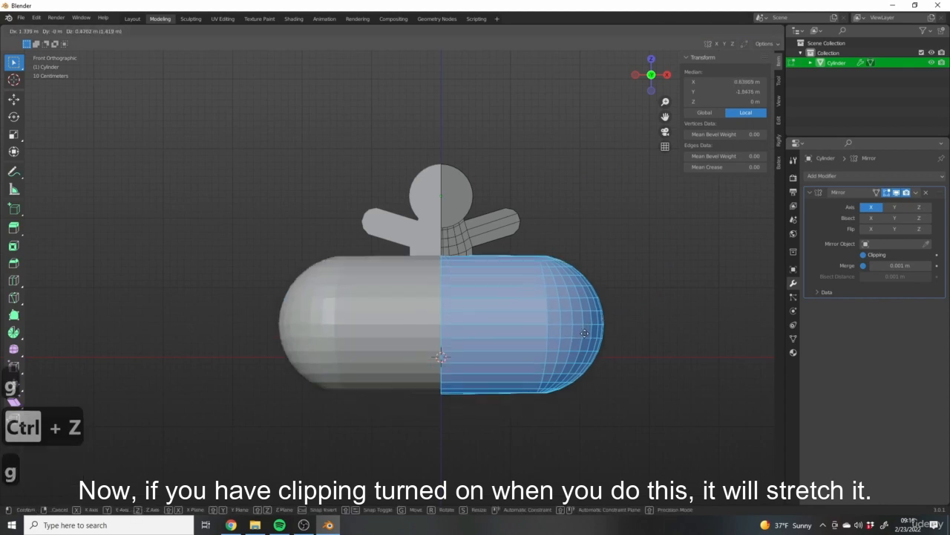
pyautogui.rightClick(632, 319)
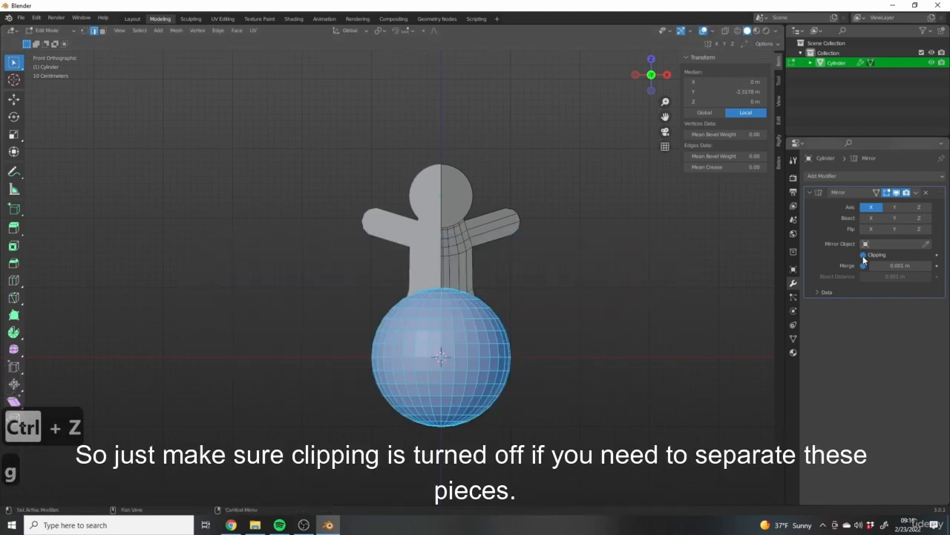
# - Turn off Mirror Clipping and move the sphere beside the head, to about X 2.34 m and Y 0.05 m in local coordinates
pyautogui.press('g')
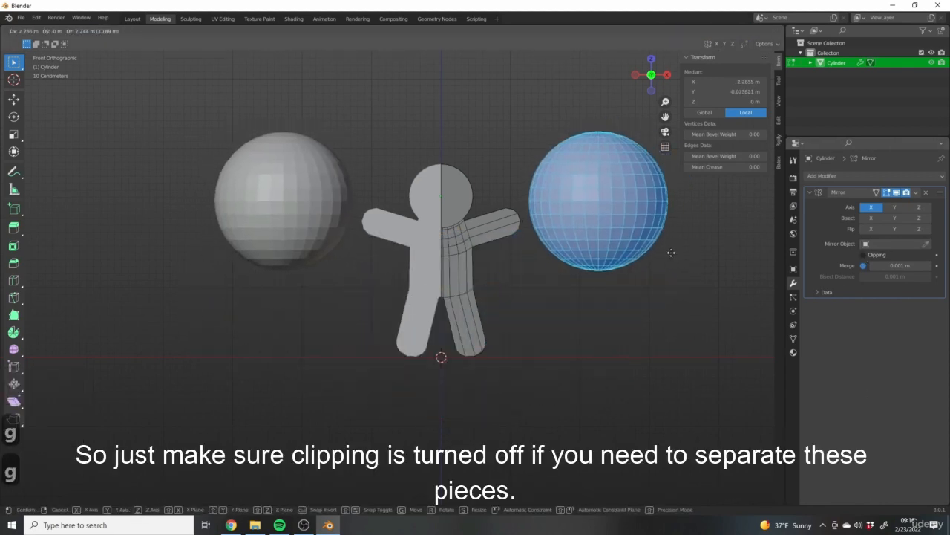
pyautogui.click(677, 243)
pyautogui.moveTo(620, 279)
pyautogui.keyDown('shift'); pyautogui.mouseDown(button='middle')
pyautogui.moveTo(550, 330)
pyautogui.moveTo(541, 322)
pyautogui.moveTo(590, 329)
pyautogui.mouseUp(button='middle'); pyautogui.keyUp('shift')
# - In wireframe, select the lower half of the sphere and delete its faces
pyautogui.press('z')
pyautogui.press('z')
pyautogui.keyDown('shift'); pyautogui.moveTo(670, 403); pyautogui.dragTo(658, 380, button='middle'); pyautogui.keyUp('shift')
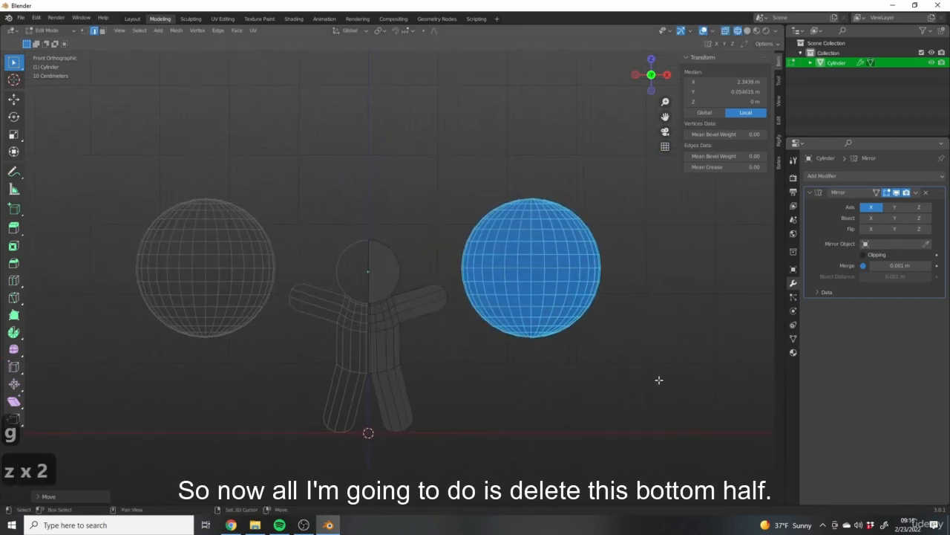
pyautogui.moveTo(680, 370); pyautogui.dragTo(454, 257)
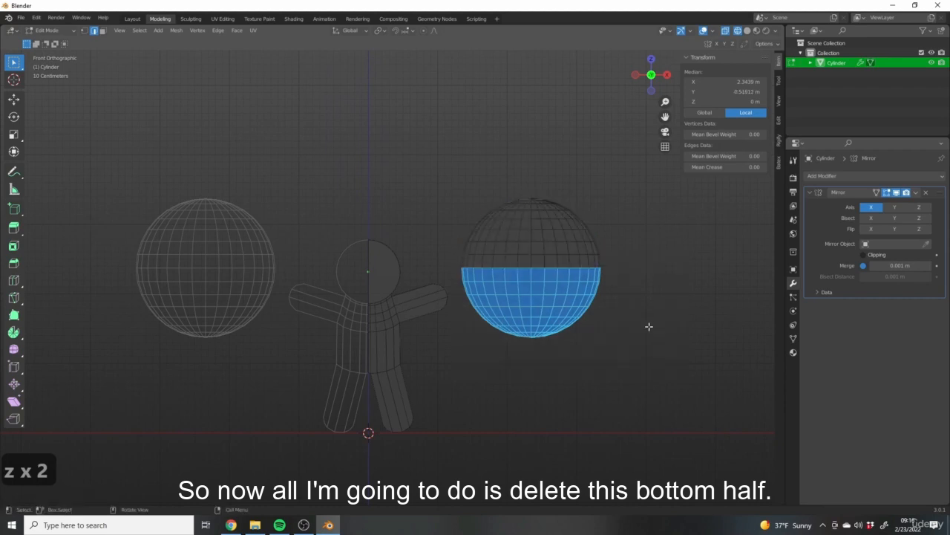
pyautogui.press('x')
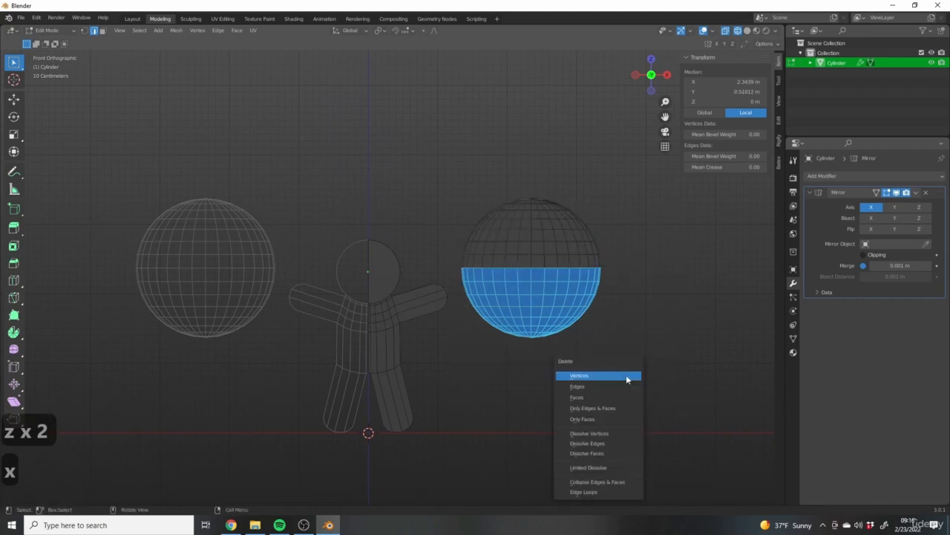
pyautogui.click(583, 398)
pyautogui.keyDown('shift'); pyautogui.moveTo(533, 373); pyautogui.dragTo(572, 399, button='middle'); pyautogui.keyUp('shift')
# - Select the whole remaining hemisphere and shade its faces smooth
pyautogui.moveTo(472, 227); pyautogui.dragTo(656, 322)
pyautogui.rightClick(546, 300)
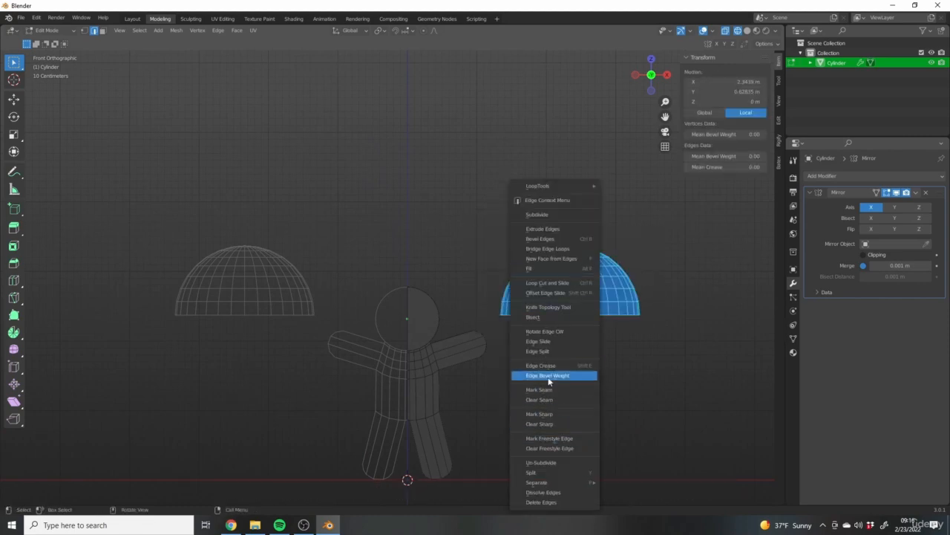
pyautogui.click(547, 421)
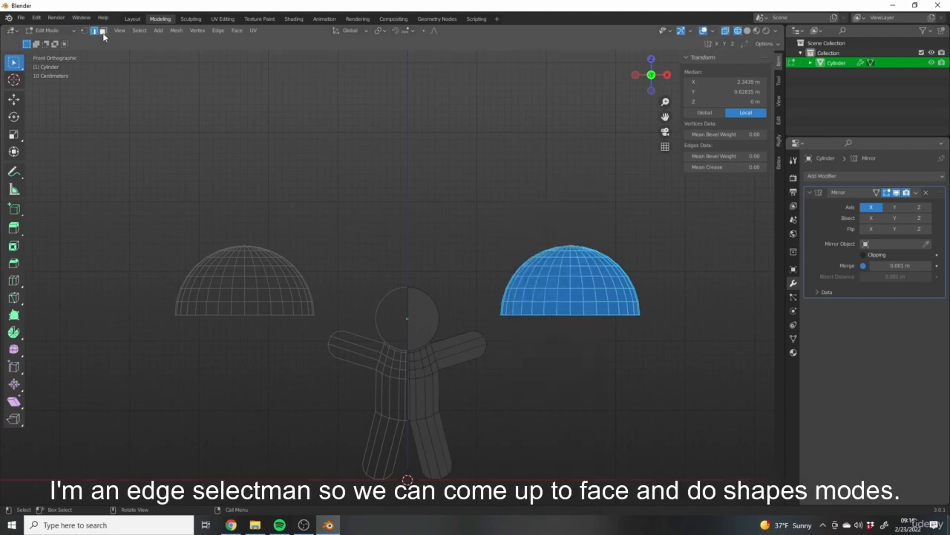
pyautogui.click(238, 33)
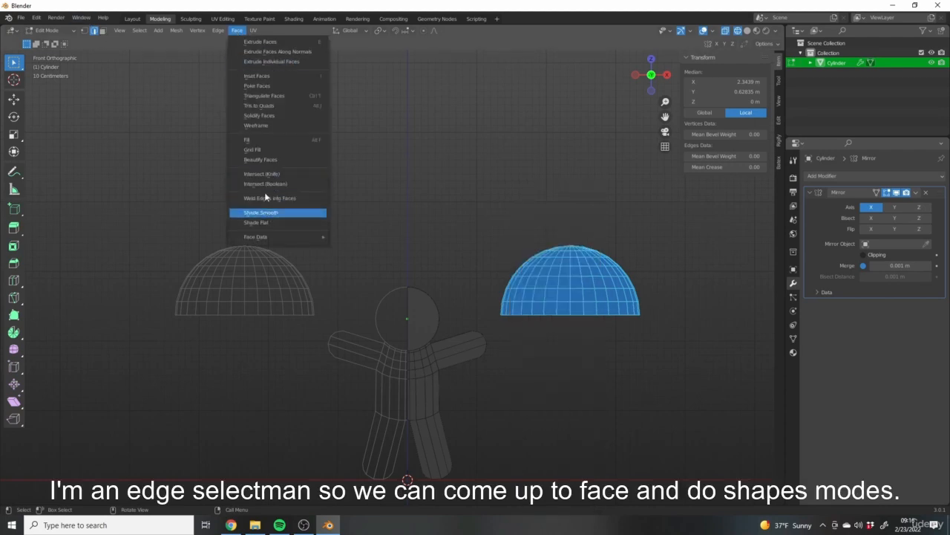
pyautogui.click(275, 214)
# - Rotate the hemisphere 90° around the X axis so its dome faces forward
pyautogui.keyDown('shift'); pyautogui.moveTo(581, 286); pyautogui.dragTo(533, 275, button='middle'); pyautogui.keyUp('shift')
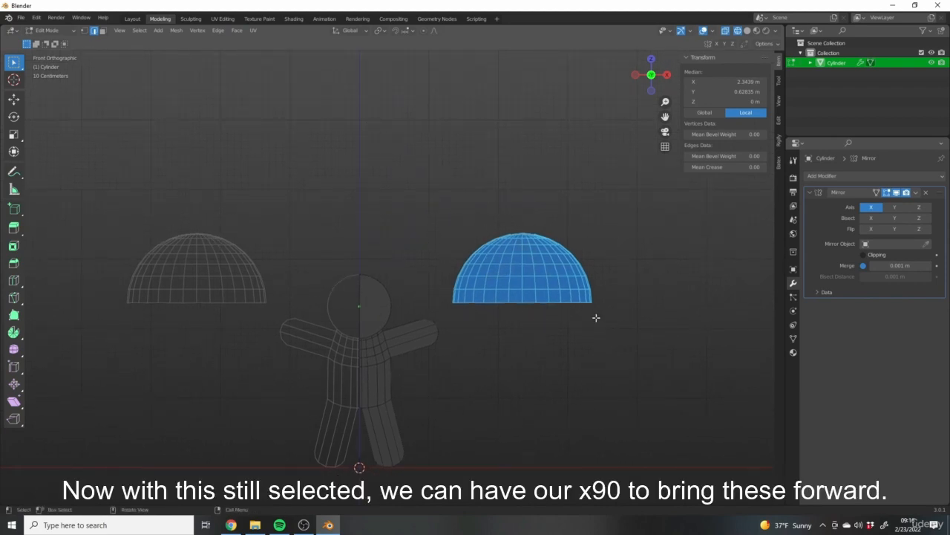
pyautogui.press('r')
pyautogui.press('x')
pyautogui.press('9')
pyautogui.press('0')
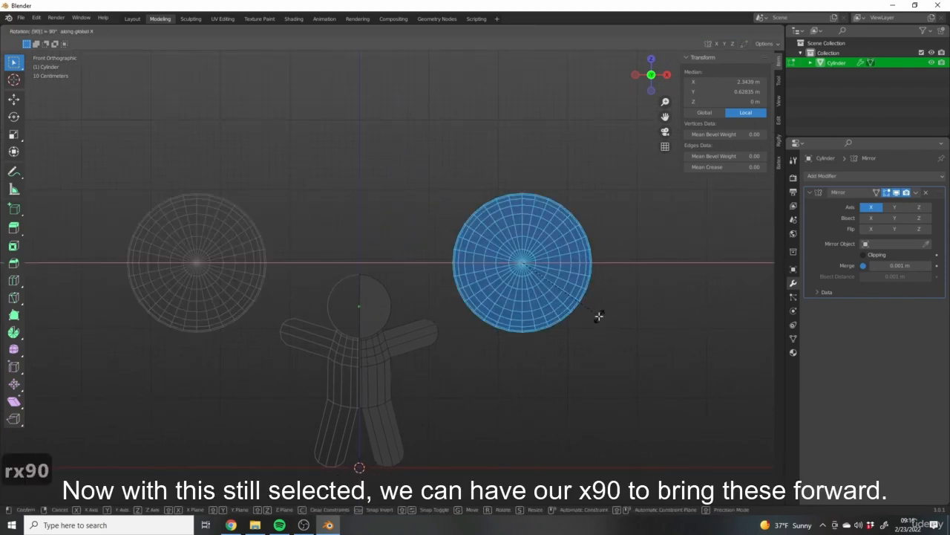
pyautogui.press('Return')
# - Scale the hemisphere down to eye size and place it on the head at about X 0.16 m and Y 0.09 m
pyautogui.press('s')
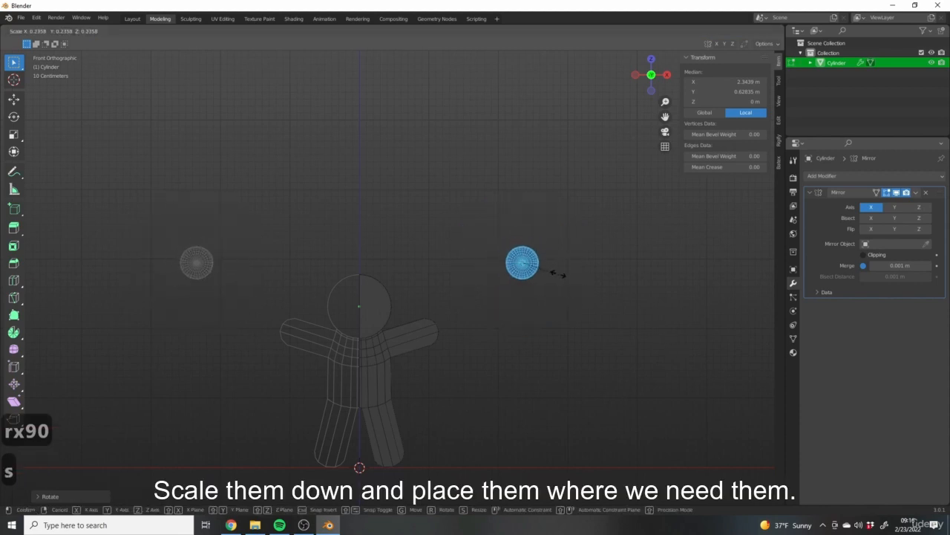
pyautogui.click(536, 269)
pyautogui.press('g')
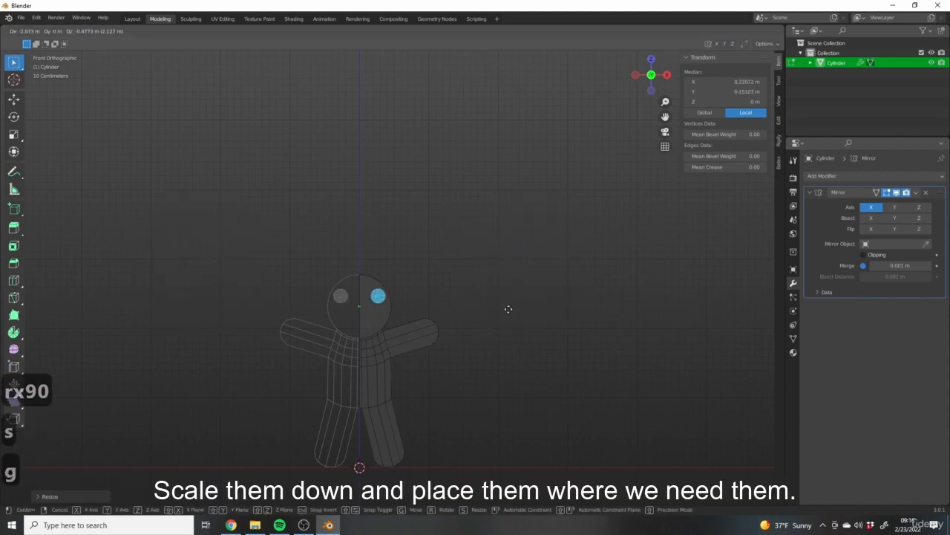
pyautogui.click(503, 312)
pyautogui.scroll(5, 419, 339)
pyautogui.scroll(1, 420, 339)
pyautogui.keyDown('shift'); pyautogui.moveTo(419, 339); pyautogui.dragTo(458, 287, button='middle'); pyautogui.keyUp('shift')
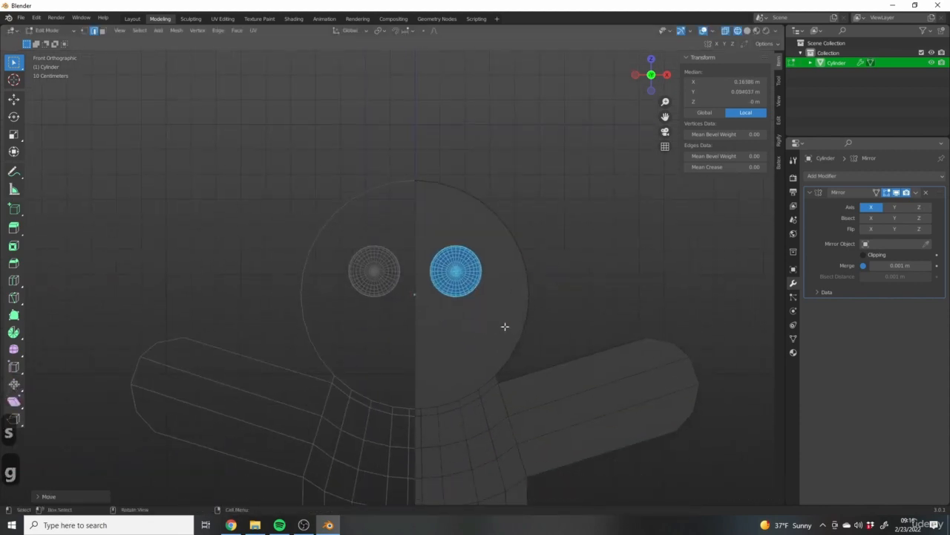
# - Shrink the eye slightly and reposition it on the face at about X 0.18 m and Y 0.08 m
pyautogui.scroll(4, 430, 320)
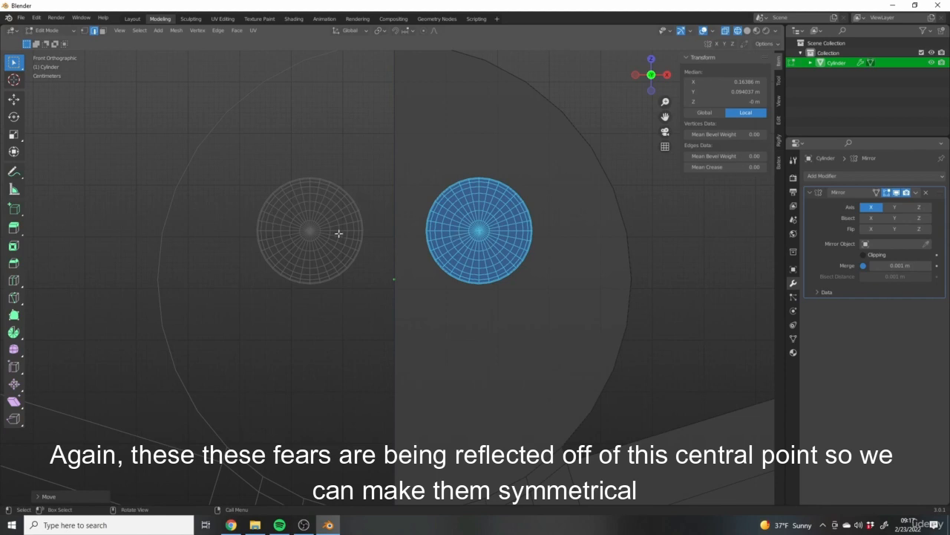
pyautogui.press('g')
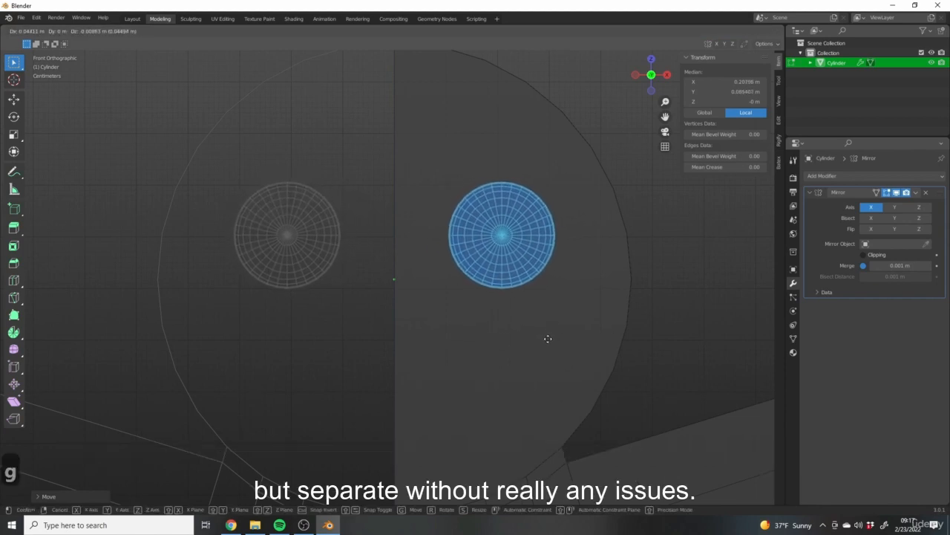
pyautogui.press('s')
pyautogui.click(673, 329)
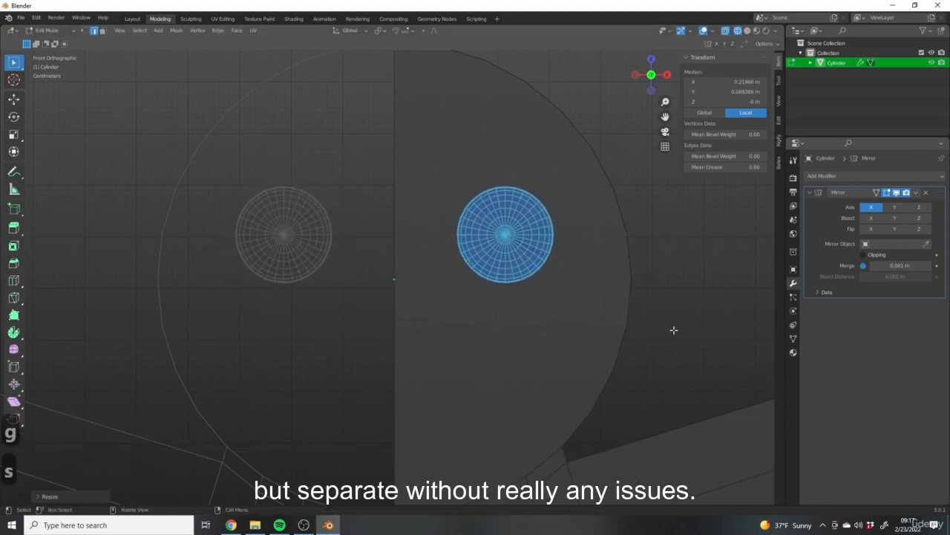
pyautogui.press('g')
pyautogui.click(609, 325)
pyautogui.scroll(-5, 613, 326)
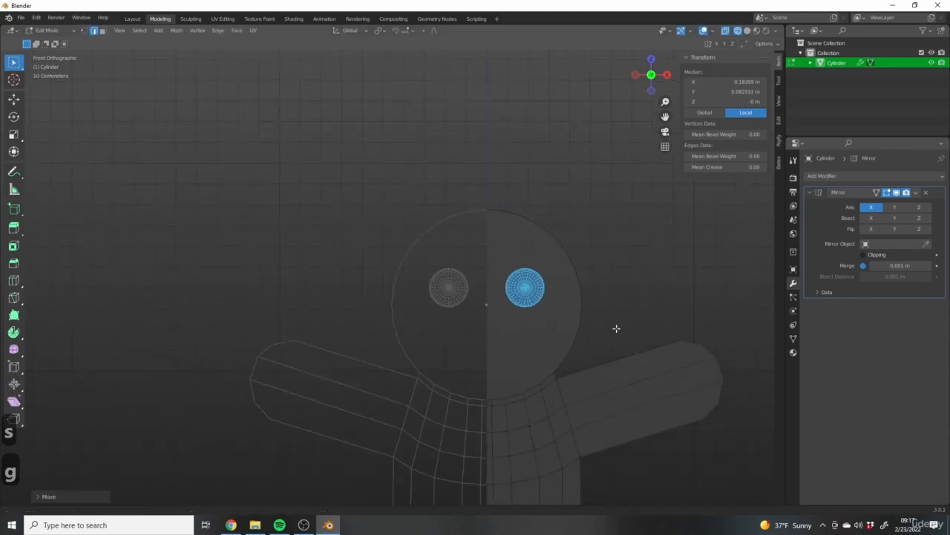
# - From an angled wireframe view, move the eye forward along Y onto the front surface of the head
pyautogui.moveTo(575, 302)
pyautogui.mouseDown(button='middle')
pyautogui.moveTo(581, 322)
pyautogui.moveTo(569, 341)
pyautogui.moveTo(513, 265)
pyautogui.moveTo(492, 267)
pyautogui.mouseUp(button='middle')
pyautogui.press('1')
pyautogui.press('z')
pyautogui.click(630, 306)
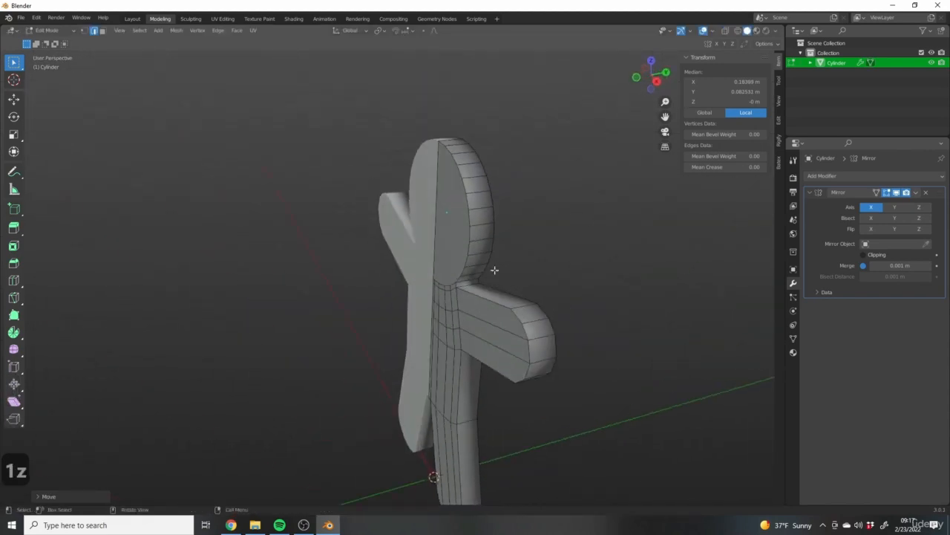
pyautogui.press('z')
pyautogui.click(479, 261)
pyautogui.press('g')
pyautogui.press('y')
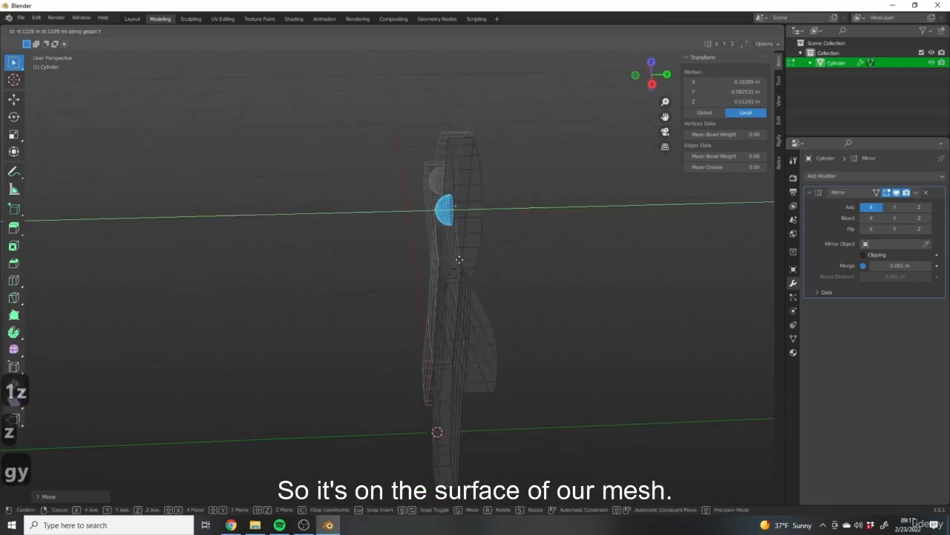
# - Place the eye half sphere on the face's surface along the Y axis and return to solid shading in front view
pyautogui.click(462, 260)
pyautogui.moveTo(462, 260); pyautogui.dragTo(486, 283, button='middle')
pyautogui.press('z')
pyautogui.click(627, 306)
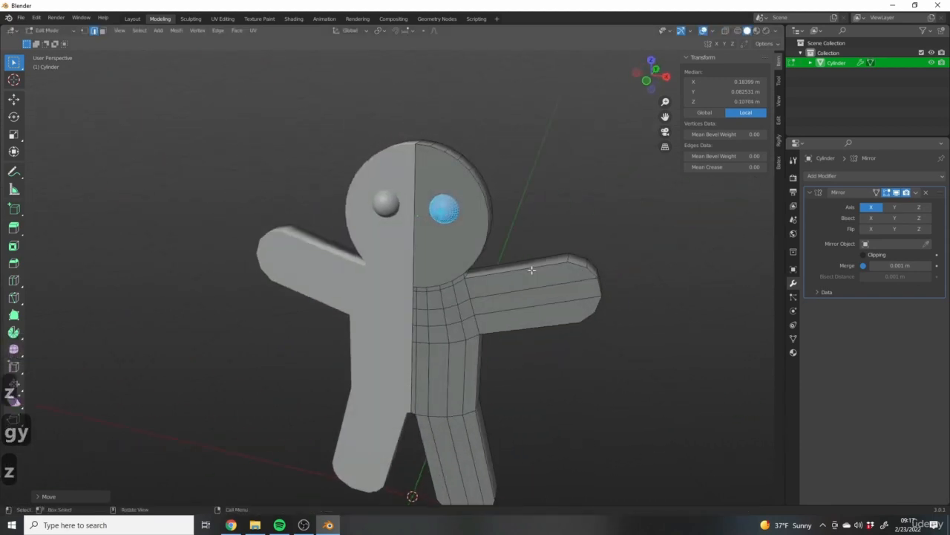
pyautogui.moveTo(455, 223); pyautogui.dragTo(550, 246, button='middle')
pyautogui.press('1')
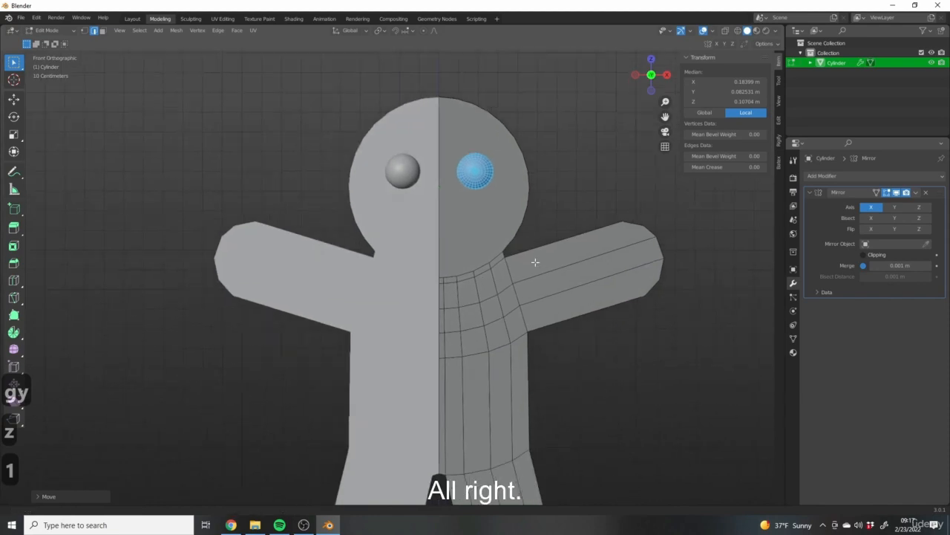
pyautogui.scroll(-2, 581, 300)
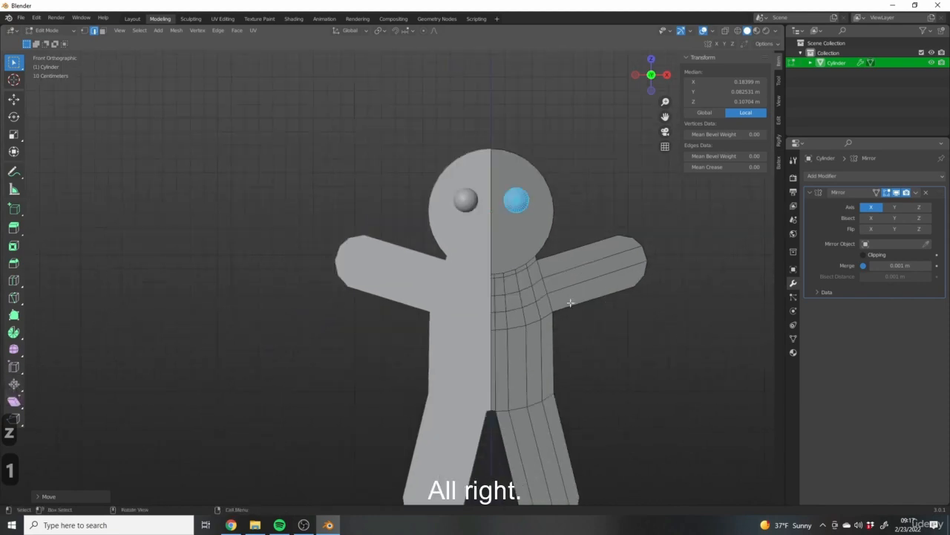
pyautogui.keyDown('shift'); pyautogui.moveTo(582, 317); pyautogui.dragTo(598, 275, button='middle'); pyautogui.keyUp('shift')
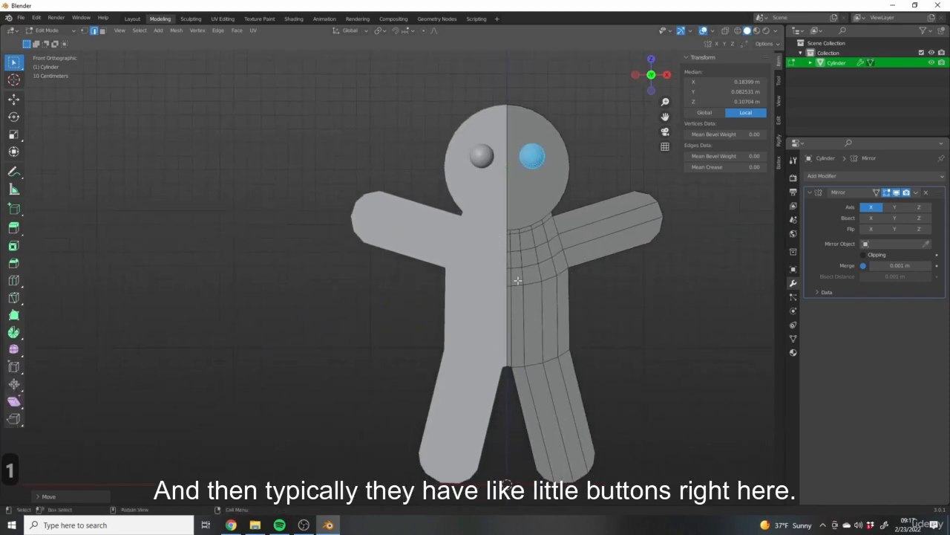
pyautogui.keyDown('shift'); pyautogui.moveTo(617, 308); pyautogui.dragTo(592, 345, button='middle'); pyautogui.keyUp('shift')
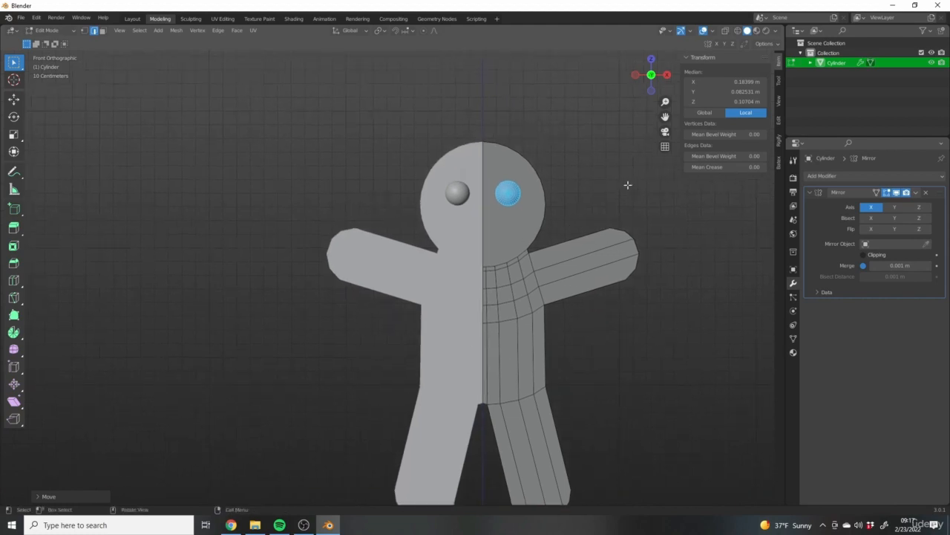
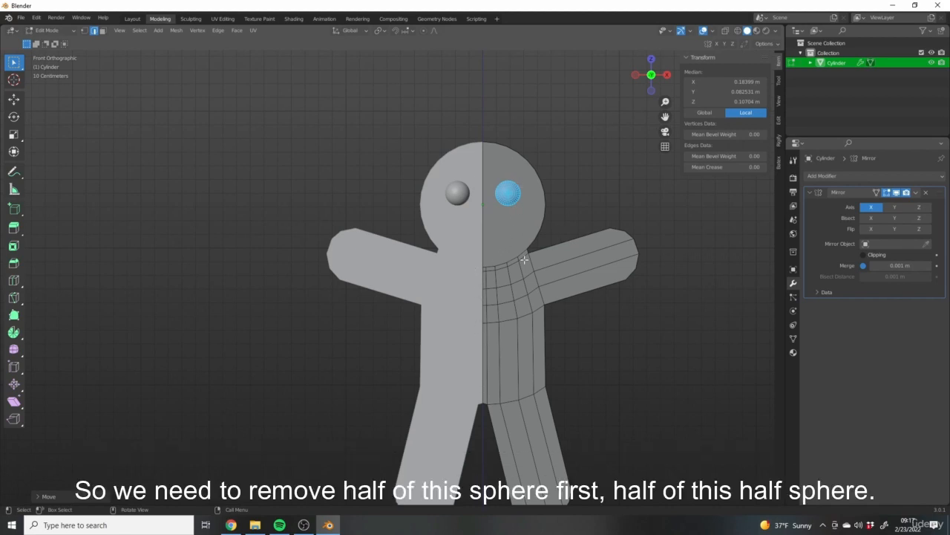
# - Duplicate the eye half sphere and place the copy in the empty space beside the figure's head
pyautogui.scroll(4, 513, 175)
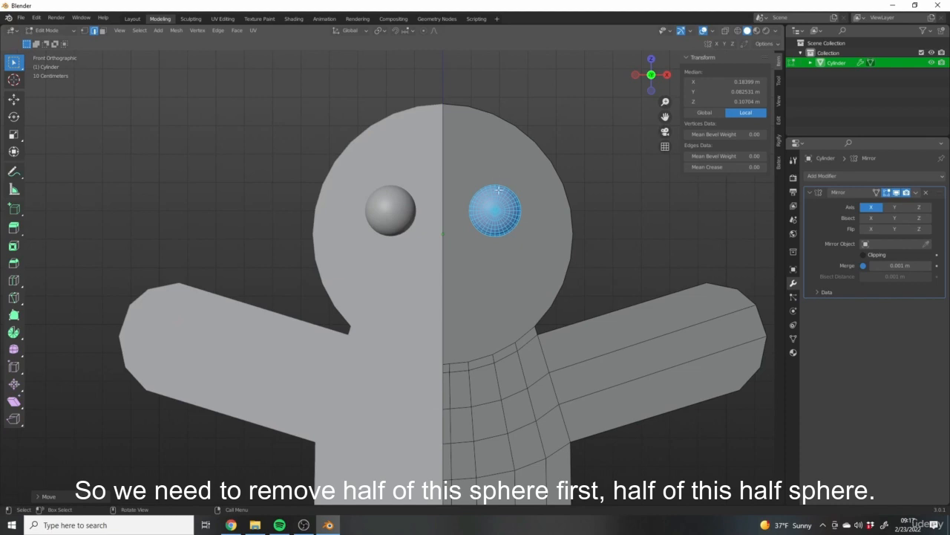
pyautogui.scroll(-3, 539, 275)
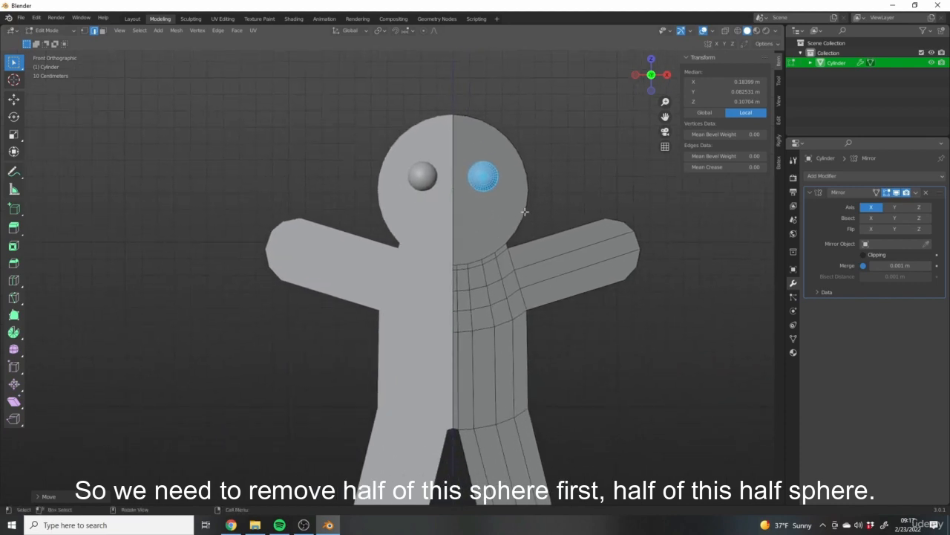
pyautogui.moveTo(502, 240); pyautogui.dragTo(459, 230, button='middle')
pyautogui.press('KP_1')
pyautogui.hotkey('shift', 'd')
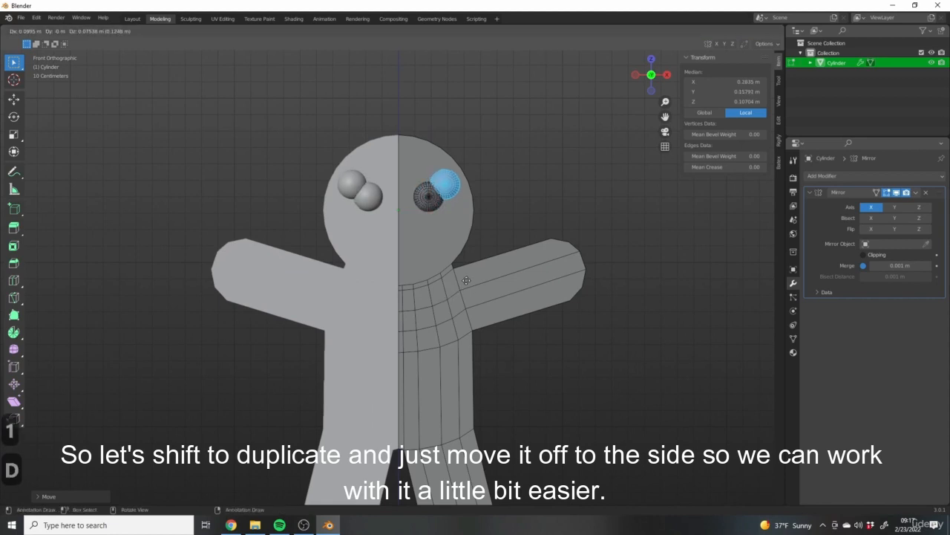
pyautogui.click(653, 299)
# - In wireframe view, select the left half of the duplicated half sphere and delete its vertices
pyautogui.moveTo(652, 264)
pyautogui.keyDown('shift'); pyautogui.mouseDown(button='middle')
pyautogui.moveTo(641, 267)
pyautogui.moveTo(670, 323)
pyautogui.moveTo(631, 295)
pyautogui.moveTo(569, 291)
pyautogui.moveTo(561, 281)
pyautogui.moveTo(461, 294)
pyautogui.mouseUp(button='middle'); pyautogui.keyUp('shift')
pyautogui.press('z')
pyautogui.scroll(1, 532, 272)
pyautogui.scroll(4, 460, 294)
pyautogui.keyDown('shift'); pyautogui.moveTo(546, 282); pyautogui.dragTo(493, 291, button='middle'); pyautogui.keyUp('shift')
pyautogui.scroll(2, 493, 291)
pyautogui.click(286, 170)
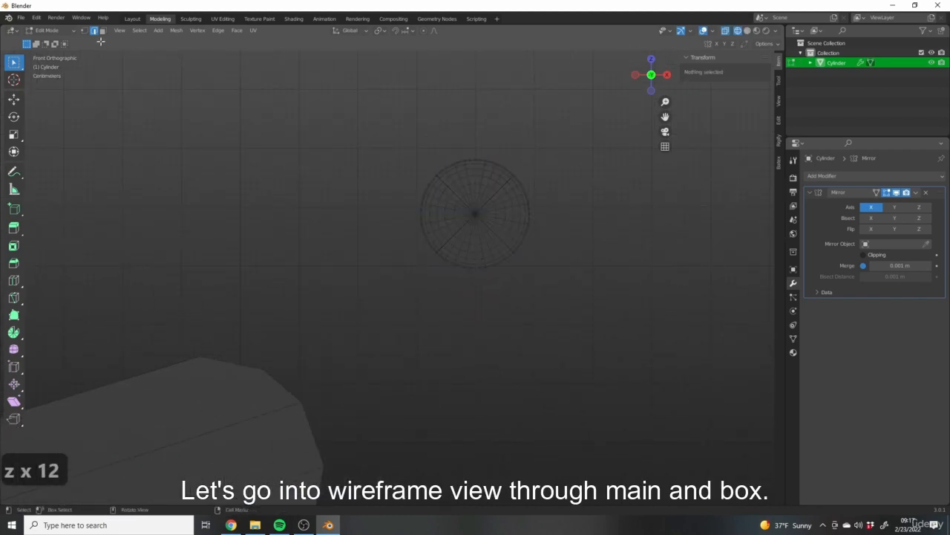
pyautogui.scroll(2, 451, 175)
pyautogui.moveTo(337, 78); pyautogui.dragTo(490, 376)
pyautogui.press('x')
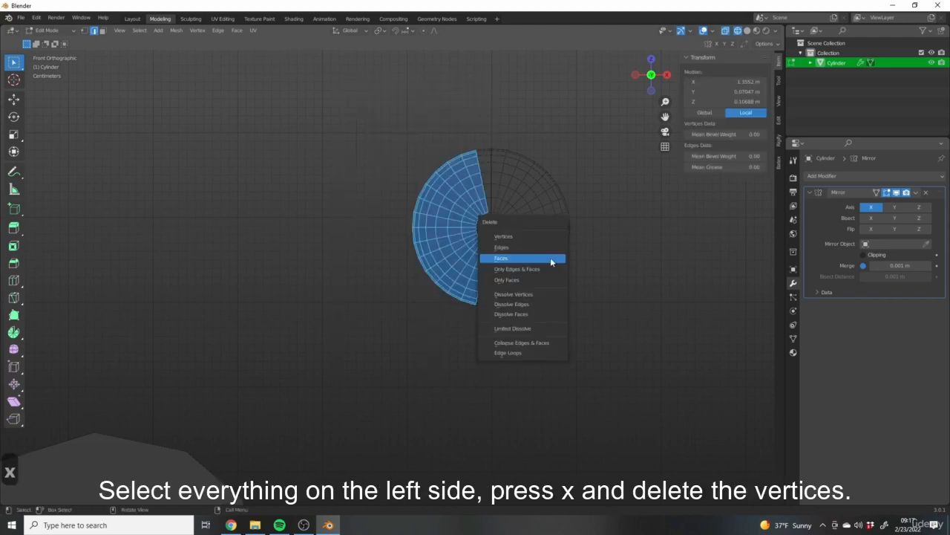
pyautogui.click(553, 280)
pyautogui.press('x')
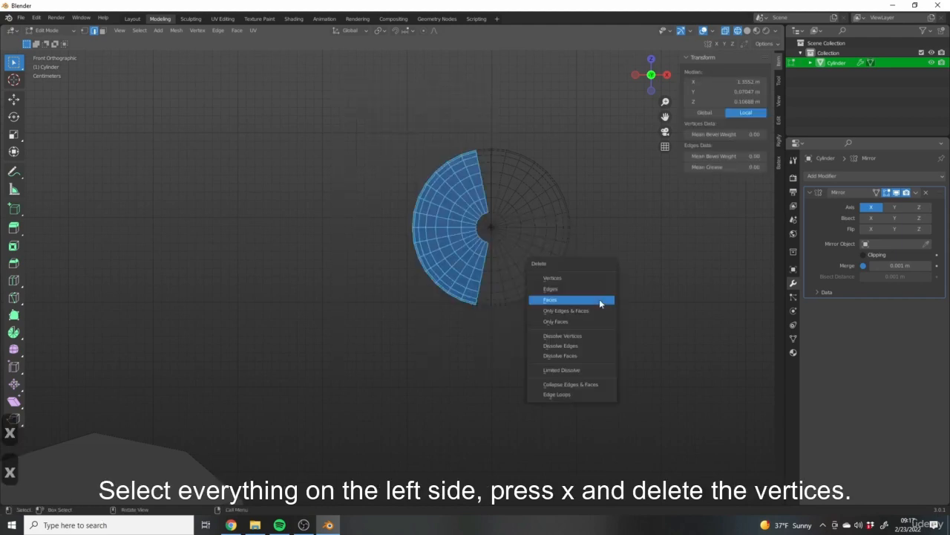
pyautogui.click(556, 280)
pyautogui.scroll(-2, 476, 243)
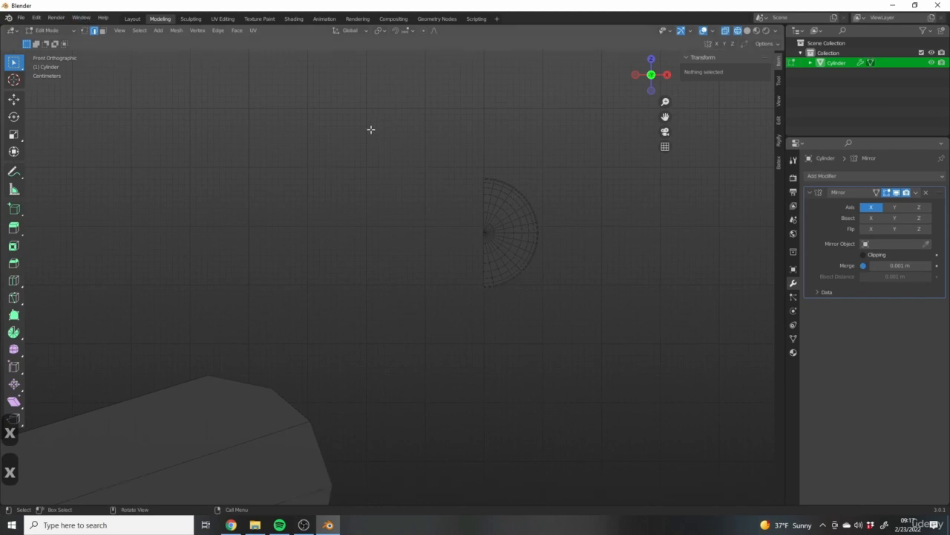
# - Select the remaining piece of the half sphere and move it to the centre of the figure's chest as a button
pyautogui.moveTo(370, 129); pyautogui.dragTo(543, 310)
pyautogui.scroll(-5, 426, 295)
pyautogui.keyDown('shift'); pyautogui.moveTo(403, 274); pyautogui.dragTo(503, 192, button='middle'); pyautogui.keyUp('shift')
pyautogui.press('g')
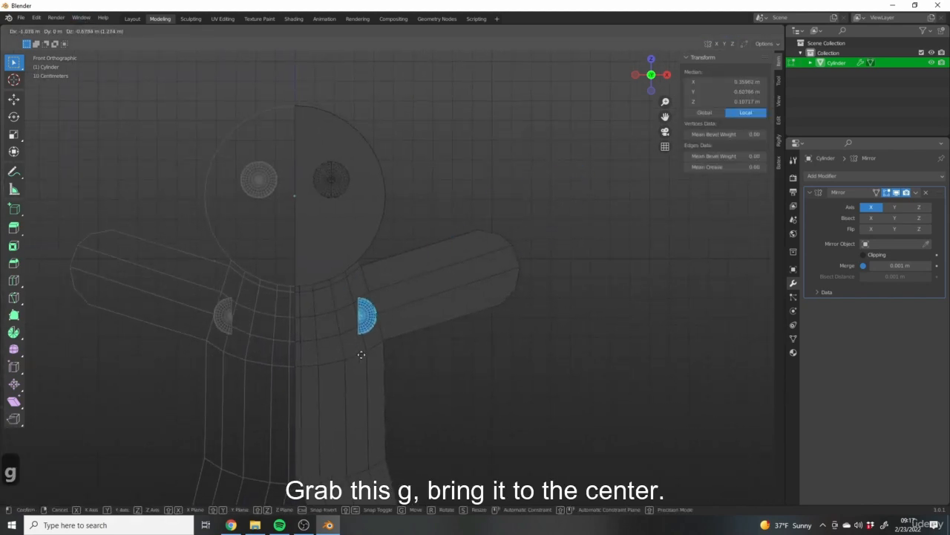
pyautogui.click(303, 362)
# - Move the button half along X by about -0.005 m so that its cut edge meets its mirrored counterpart
pyautogui.scroll(5, 312, 349)
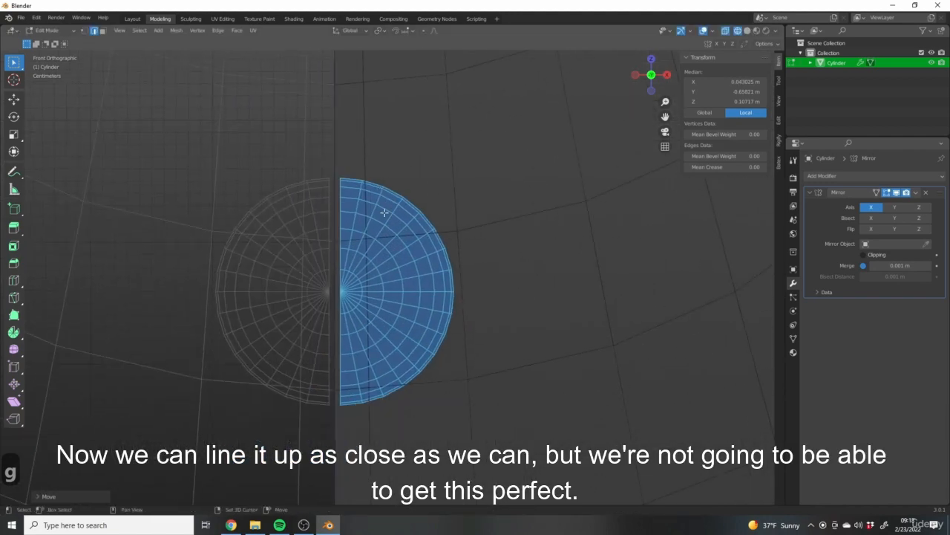
pyautogui.press('g')
pyautogui.press('x')
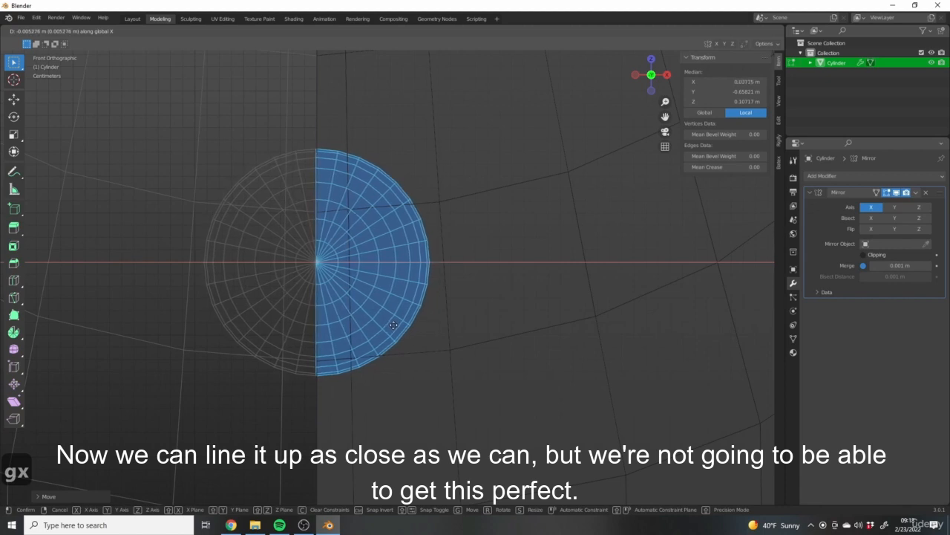
pyautogui.click(394, 324)
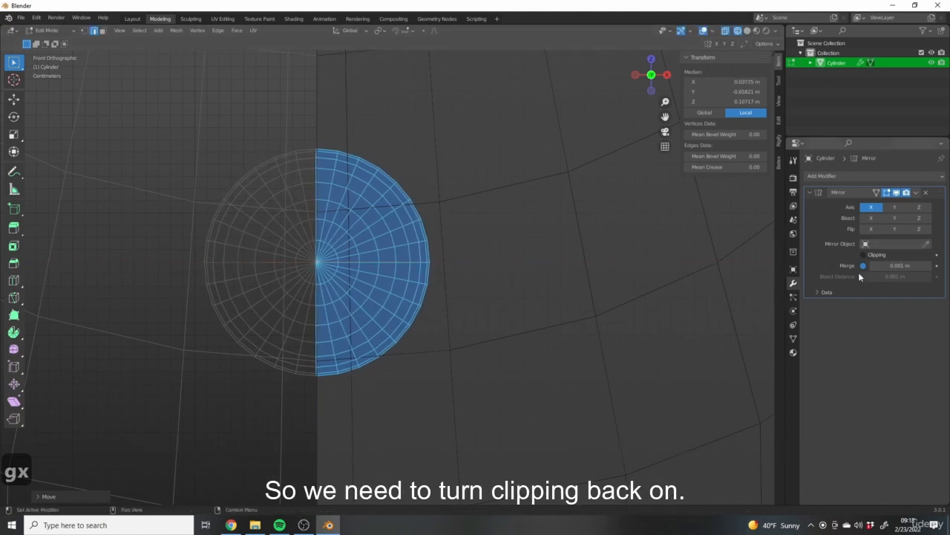
# - Turn on Clipping in the Mirror modifier and inspect the button's centre seam up close
pyautogui.keyDown('shift'); pyautogui.moveTo(304, 188); pyautogui.dragTo(396, 195, button='middle'); pyautogui.keyUp('shift')
pyautogui.scroll(8, 438, 204)
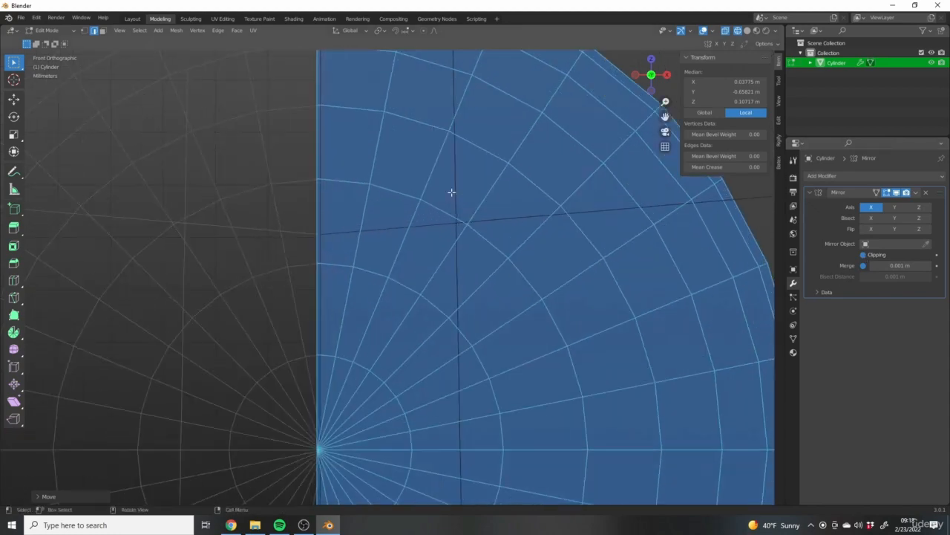
pyautogui.scroll(-4, 404, 159)
pyautogui.keyDown('shift'); pyautogui.moveTo(479, 185); pyautogui.dragTo(499, 269, button='middle'); pyautogui.keyUp('shift')
pyautogui.scroll(-1, 386, 172)
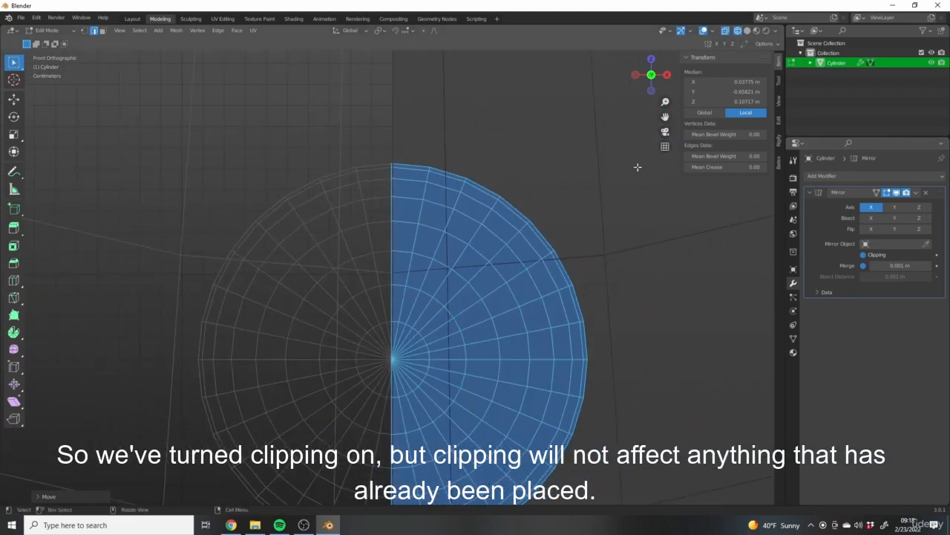
pyautogui.scroll(-5, 637, 167)
pyautogui.scroll(2, 418, 250)
pyautogui.scroll(-2, 418, 251)
pyautogui.scroll(6, 382, 245)
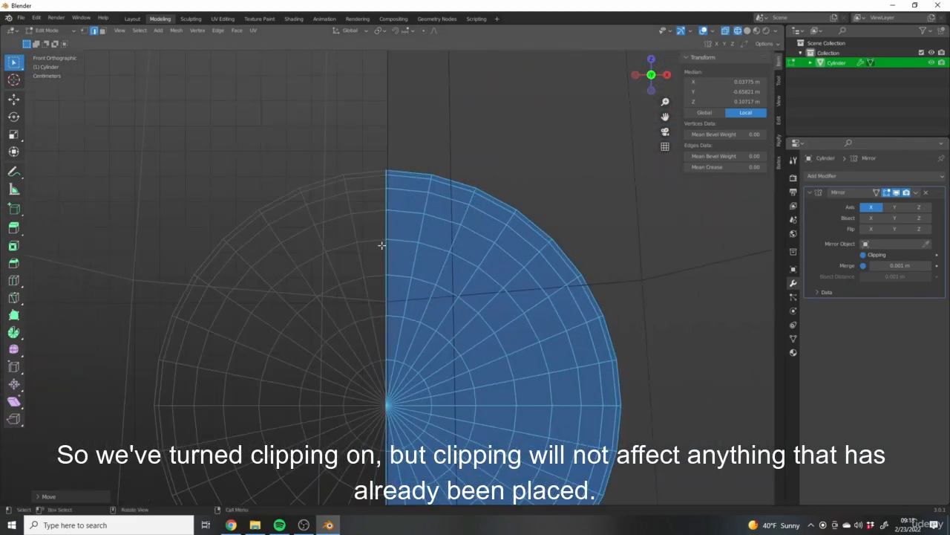
pyautogui.scroll(-6, 430, 294)
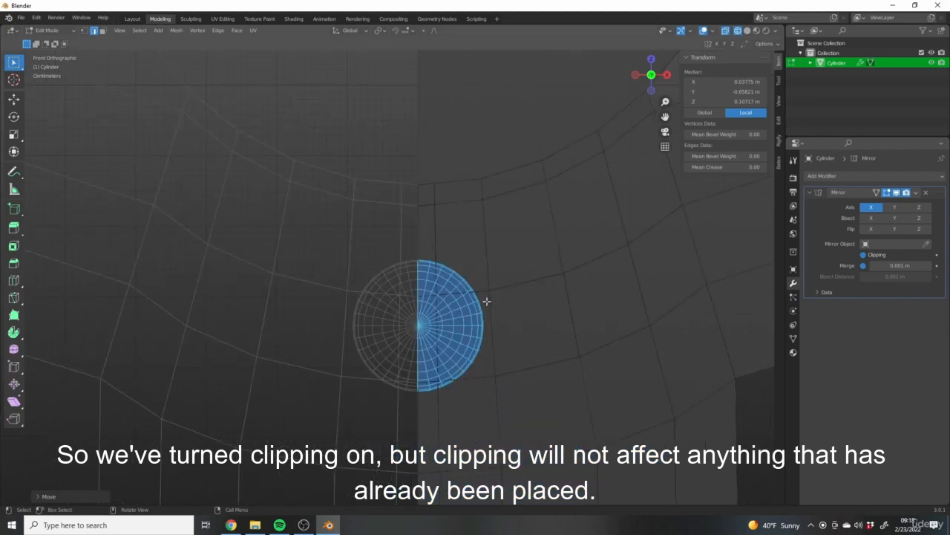
pyautogui.scroll(5, 446, 288)
# - Select the edge loop along the button's cut side and move it along X to clip it to the mirror centre
pyautogui.keyDown('alt'); pyautogui.click(341, 253); pyautogui.keyUp('alt')
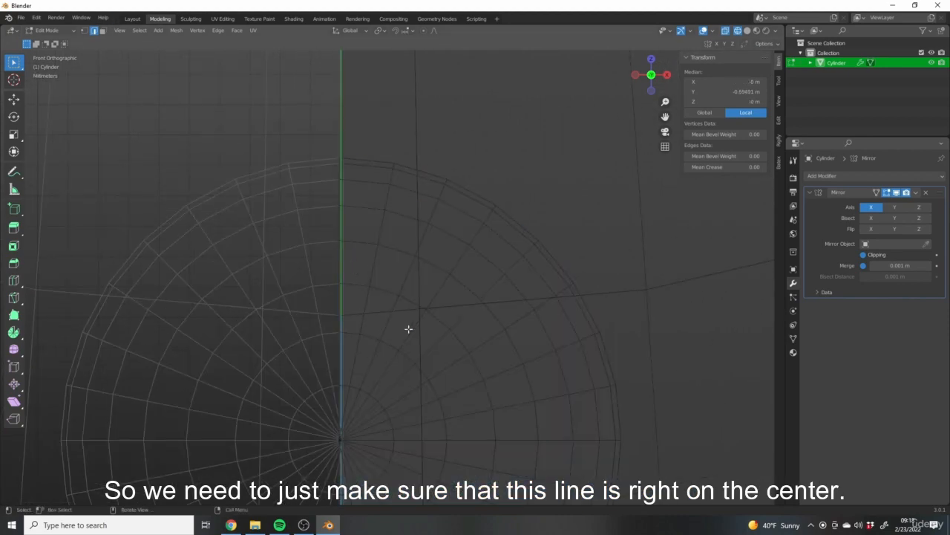
pyautogui.moveTo(408, 329); pyautogui.dragTo(322, 262, button='middle')
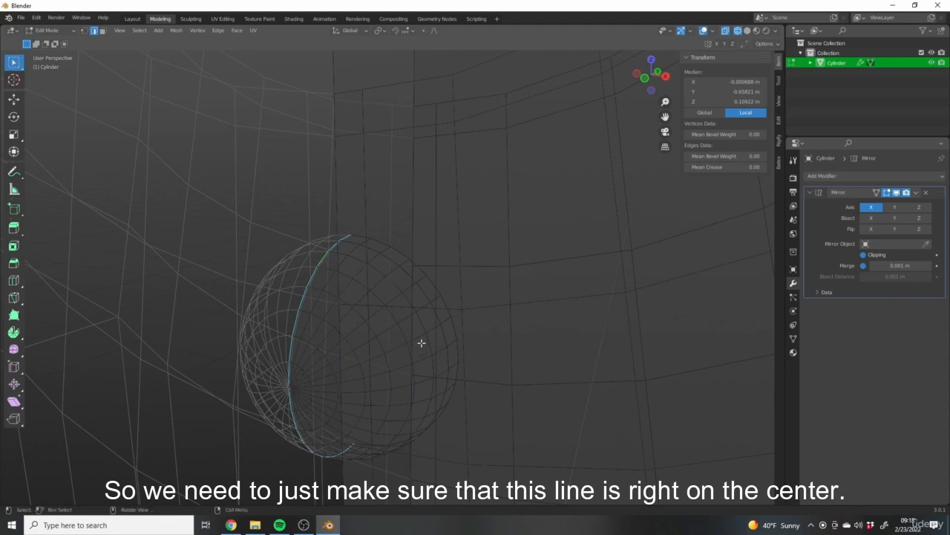
pyautogui.moveTo(421, 342); pyautogui.dragTo(403, 249, button='middle')
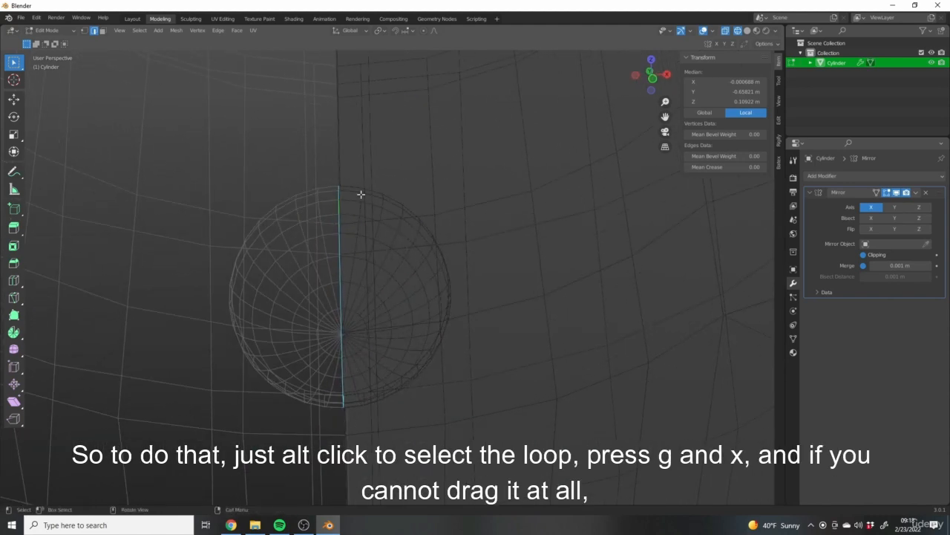
pyautogui.keyDown('shift'); pyautogui.moveTo(390, 291); pyautogui.dragTo(394, 300, button='middle'); pyautogui.keyUp('shift')
pyautogui.press('g')
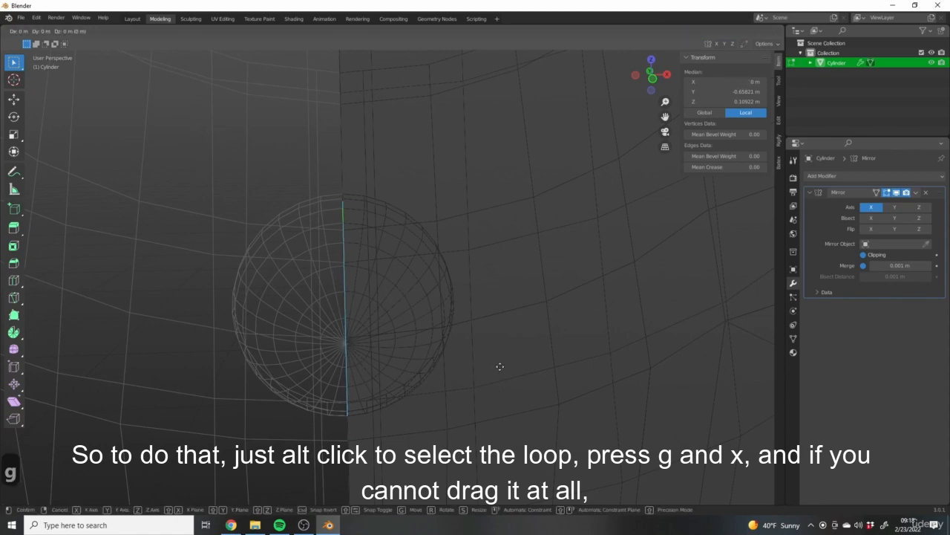
pyautogui.press('x')
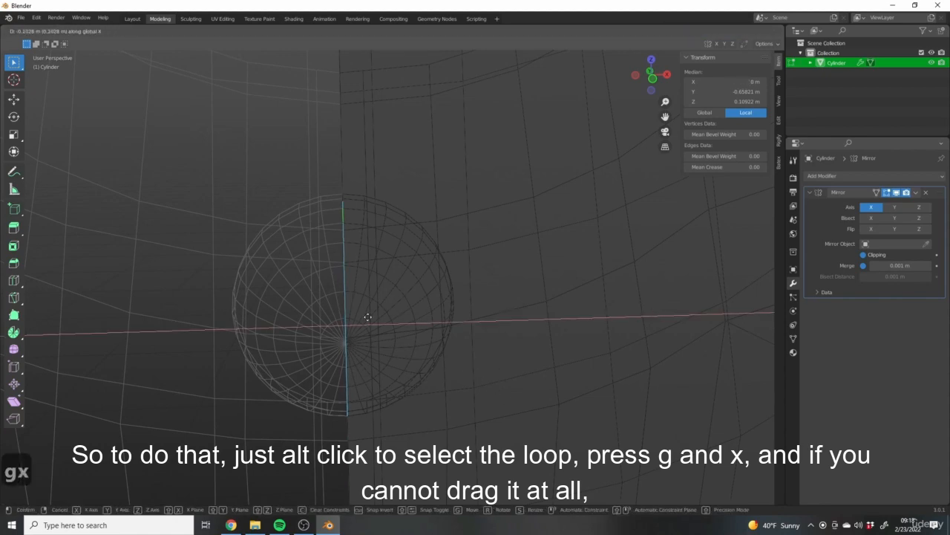
pyautogui.click(368, 317)
# - Try moving the button's centre edge loop along X again to check that it is clipped
pyautogui.moveTo(408, 321); pyautogui.dragTo(374, 240, button='middle')
pyautogui.press('g')
pyautogui.press('x')
pyautogui.click(512, 323)
pyautogui.moveTo(392, 380); pyautogui.dragTo(335, 210, button='middle')
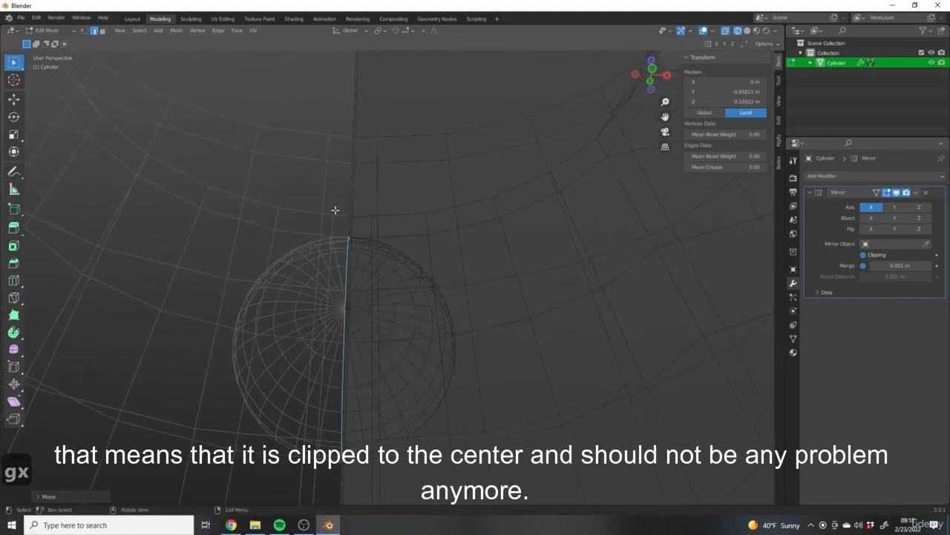
# - Switch to solid shading, inspect the button's seam, and view the whole figure in Object Mode
pyautogui.moveTo(357, 436)
pyautogui.mouseDown(button='middle')
pyautogui.moveTo(344, 309)
pyautogui.moveTo(341, 356)
pyautogui.moveTo(397, 417)
pyautogui.moveTo(373, 219)
pyautogui.mouseUp(button='middle')
pyautogui.press('z')
pyautogui.click(514, 416)
pyautogui.scroll(5, 369, 212)
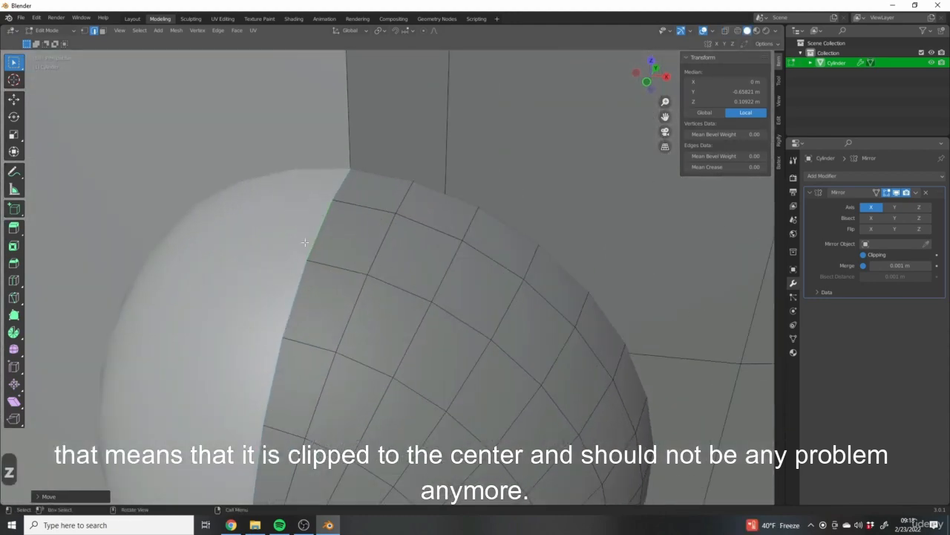
pyautogui.scroll(-4, 326, 223)
pyautogui.press('Tab')
pyautogui.scroll(-6, 355, 278)
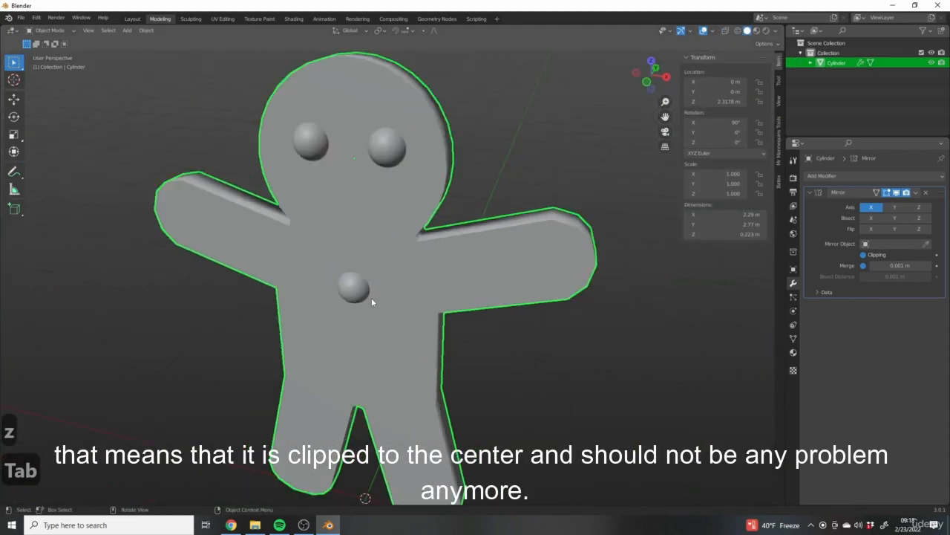
# - In Edit Mode, select the linked button half and duplicate it about 0.27 m straight down along Z as a second button
pyautogui.press('Tab')
pyautogui.scroll(5, 362, 290)
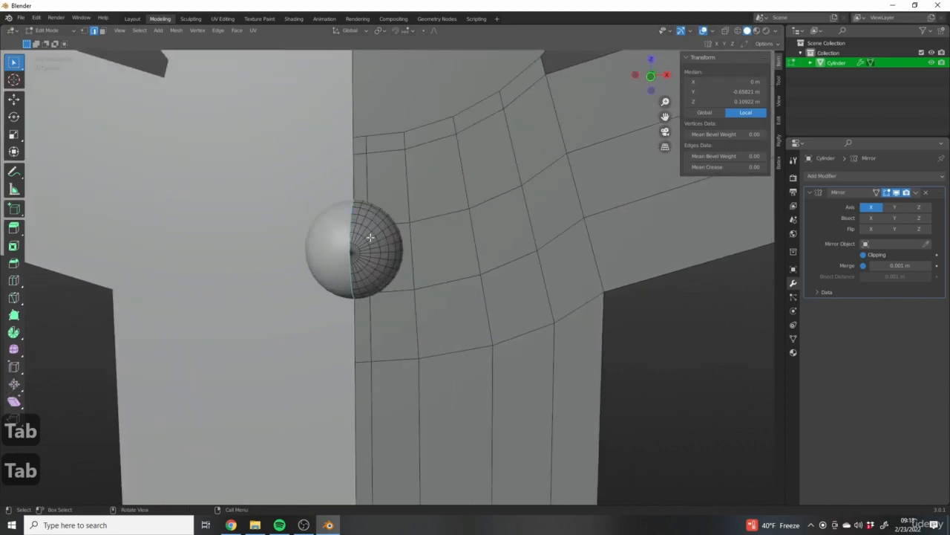
pyautogui.press('l')
pyautogui.press('KP_1')
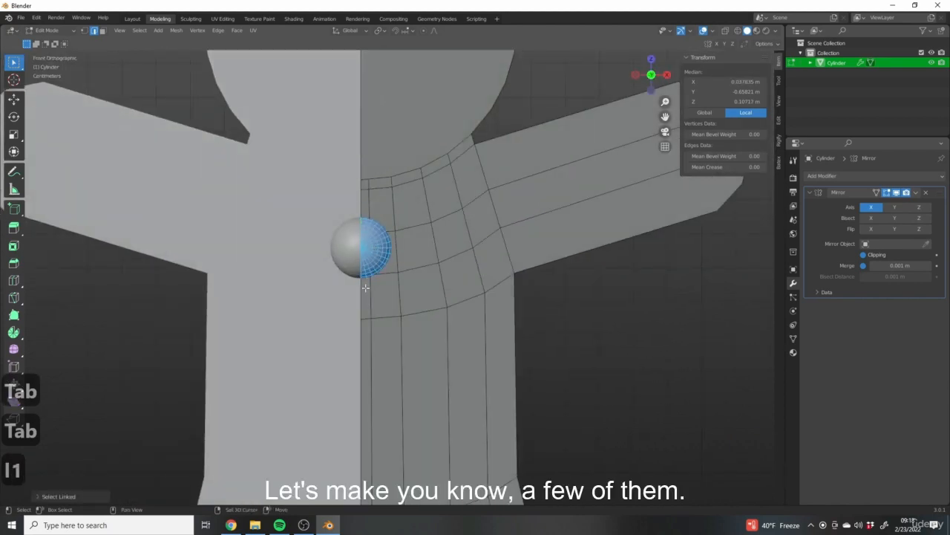
pyautogui.hotkey('shift', 'd')
pyautogui.press('z')
pyautogui.click(369, 377)
pyautogui.scroll(-3, 378, 363)
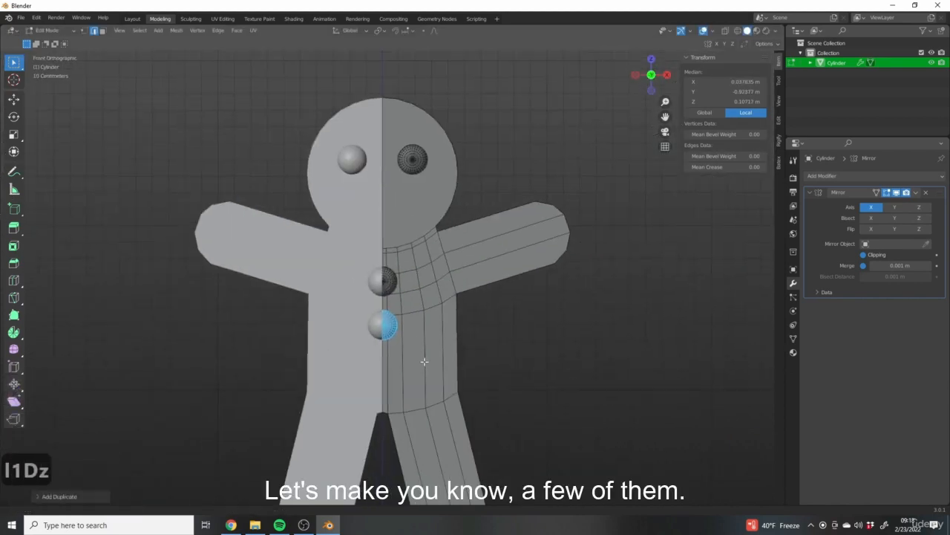
# - Return to Object Mode and examine the figure's eyes and buttons from the front and at an angle
pyautogui.press('Tab')
pyautogui.moveTo(482, 318); pyautogui.dragTo(505, 287, button='middle')
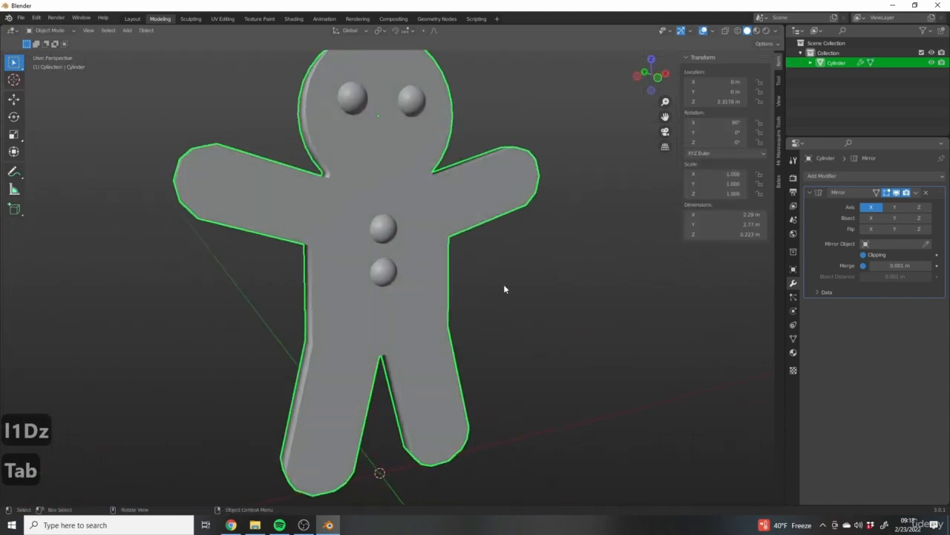
pyautogui.scroll(2, 494, 333)
pyautogui.press('KP_1')
pyautogui.scroll(5, 437, 270)
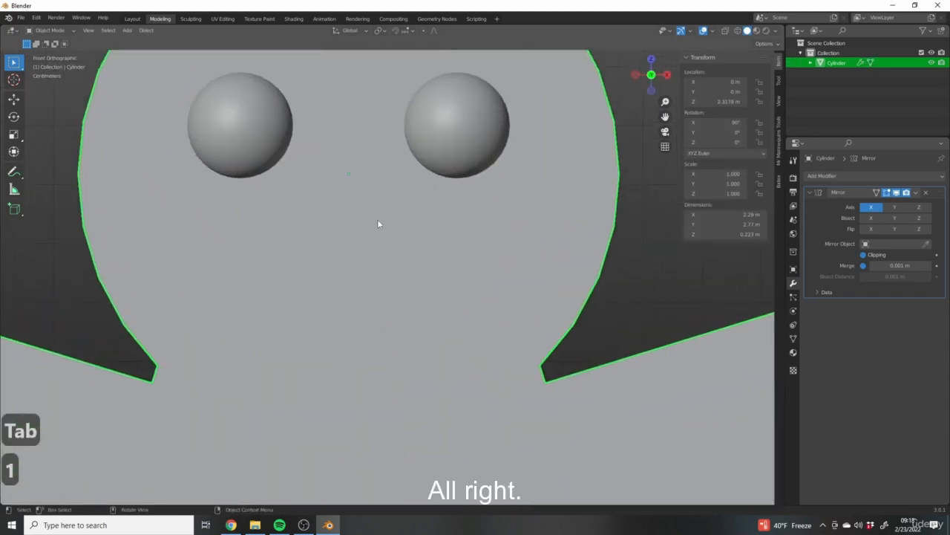
pyautogui.scroll(-4, 379, 225)
pyautogui.scroll(1, 423, 260)
pyautogui.moveTo(331, 109); pyautogui.dragTo(450, 328, button='middle')
pyautogui.moveTo(516, 232); pyautogui.dragTo(476, 194, button='middle')
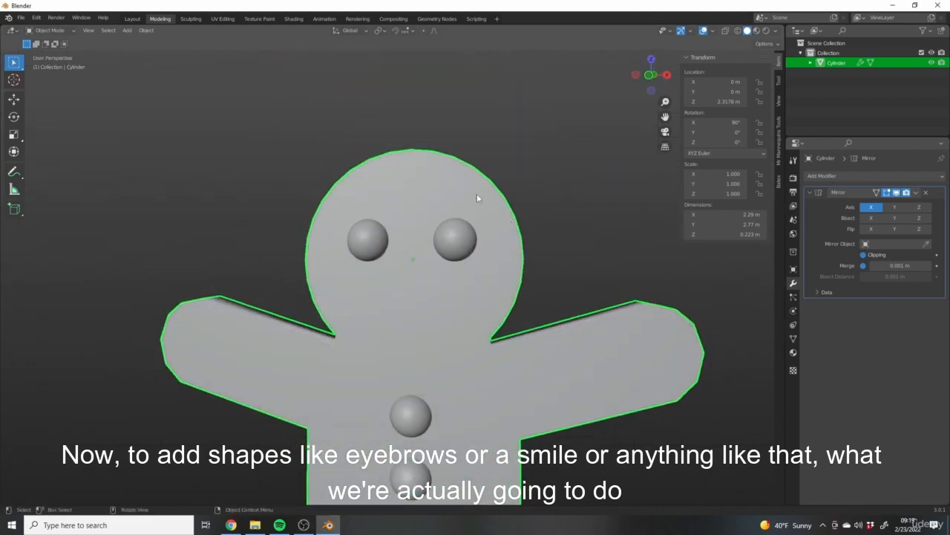
# - Examine the gingerbread man's head, eyes and buttons from the front, including a brief look at the mesh in Edit Mode
pyautogui.scroll(-3, 405, 309)
pyautogui.keyDown('shift'); pyautogui.moveTo(430, 310); pyautogui.dragTo(350, 266, button='middle'); pyautogui.keyUp('shift')
pyautogui.scroll(2, 351, 266)
pyautogui.press('KP_1')
pyautogui.moveTo(395, 216)
pyautogui.keyDown('shift'); pyautogui.mouseDown(button='middle')
pyautogui.moveTo(417, 211)
pyautogui.moveTo(393, 206)
pyautogui.mouseUp(button='middle'); pyautogui.keyUp('shift')
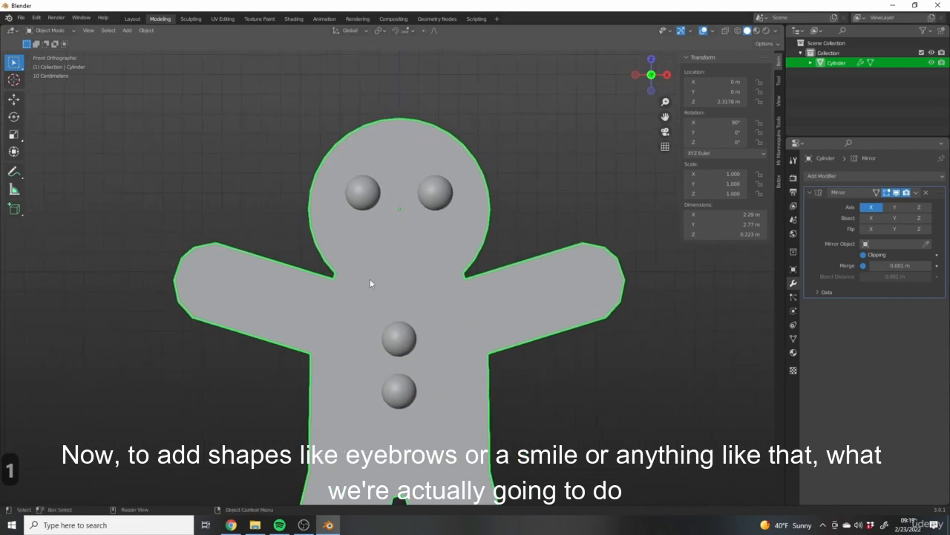
pyautogui.scroll(2, 450, 343)
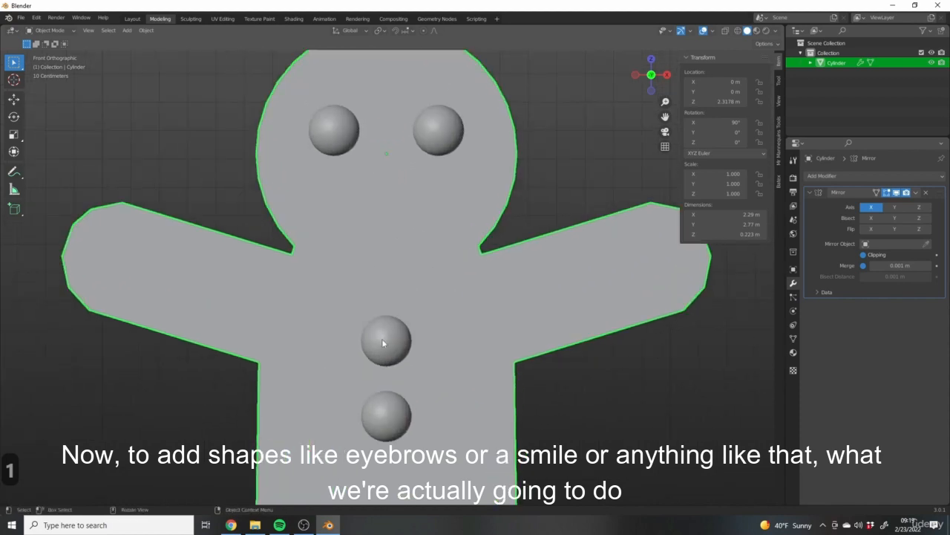
pyautogui.press('Tab')
pyautogui.scroll(-4, 451, 186)
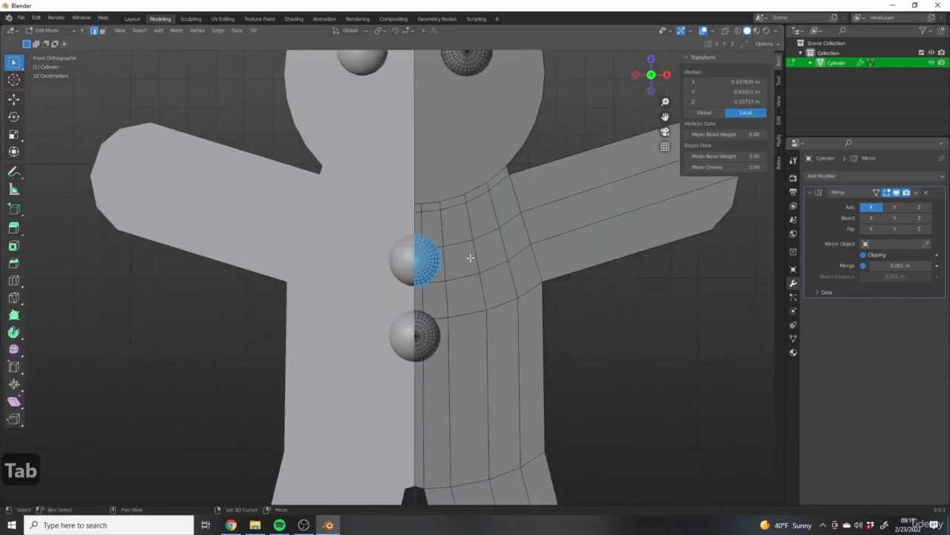
pyautogui.press('Tab')
pyautogui.keyDown('shift'); pyautogui.scroll(3, 450, 183); pyautogui.keyUp('shift')
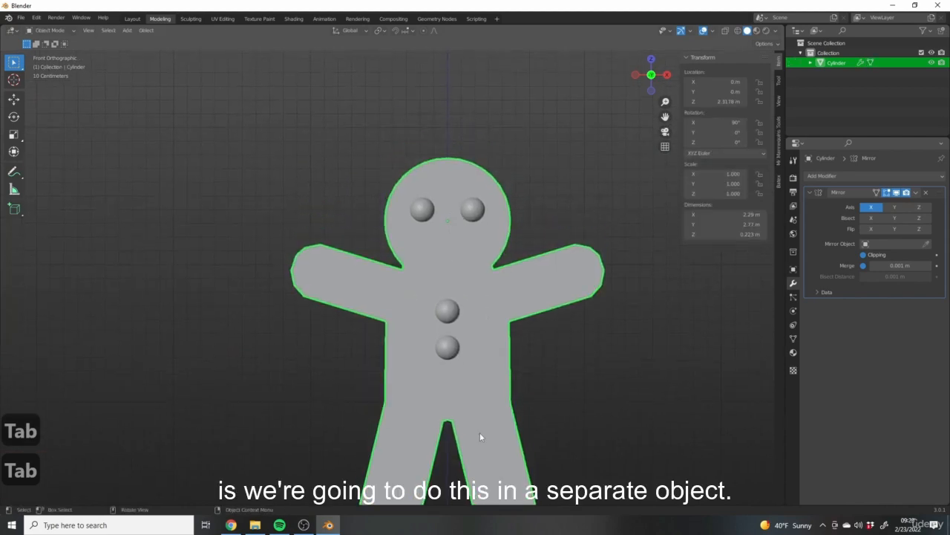
pyautogui.keyDown('shift'); pyautogui.scroll(3, 520, 279); pyautogui.keyUp('shift')
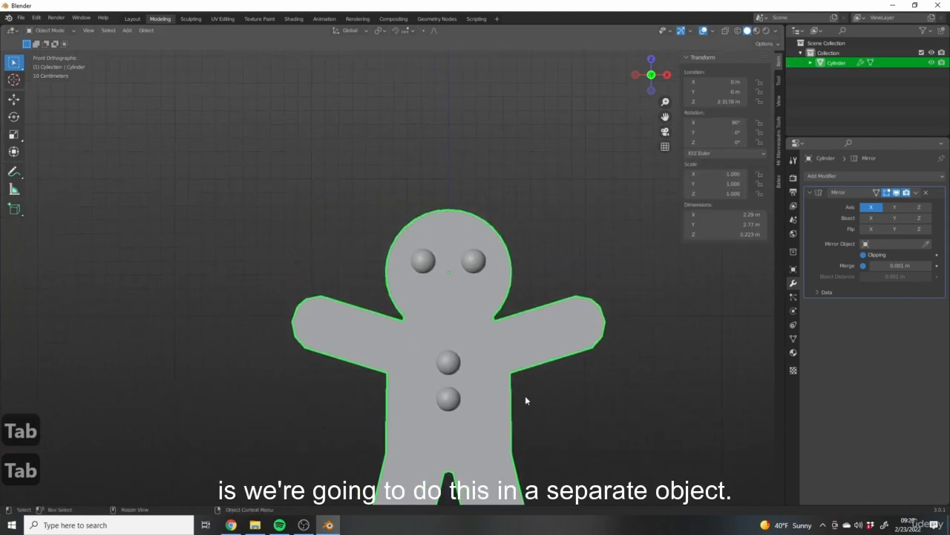
pyautogui.keyDown('ctrl'); pyautogui.scroll(-2, 483, 371); pyautogui.keyUp('ctrl')
pyautogui.keyDown('shift'); pyautogui.moveTo(456, 355); pyautogui.dragTo(450, 184, button='middle'); pyautogui.keyUp('shift')
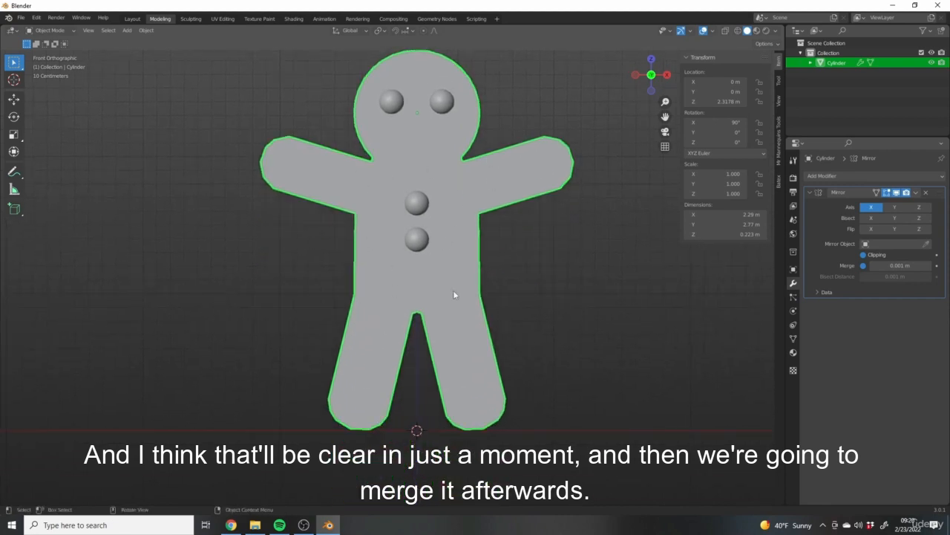
pyautogui.scroll(-2, 472, 262)
pyautogui.keyDown('shift'); pyautogui.moveTo(437, 198); pyautogui.dragTo(453, 264, button='middle'); pyautogui.keyUp('shift')
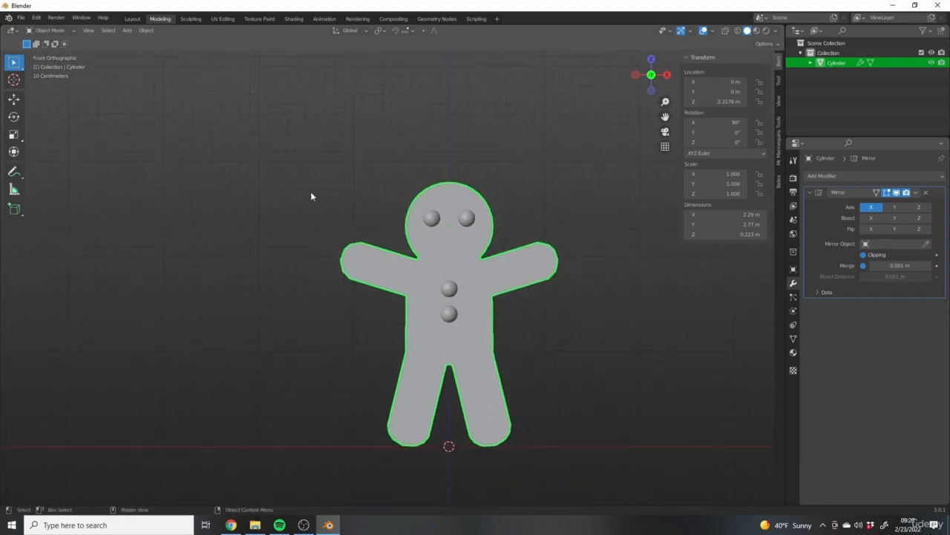
pyautogui.scroll(4, 453, 215)
pyautogui.scroll(3, 496, 244)
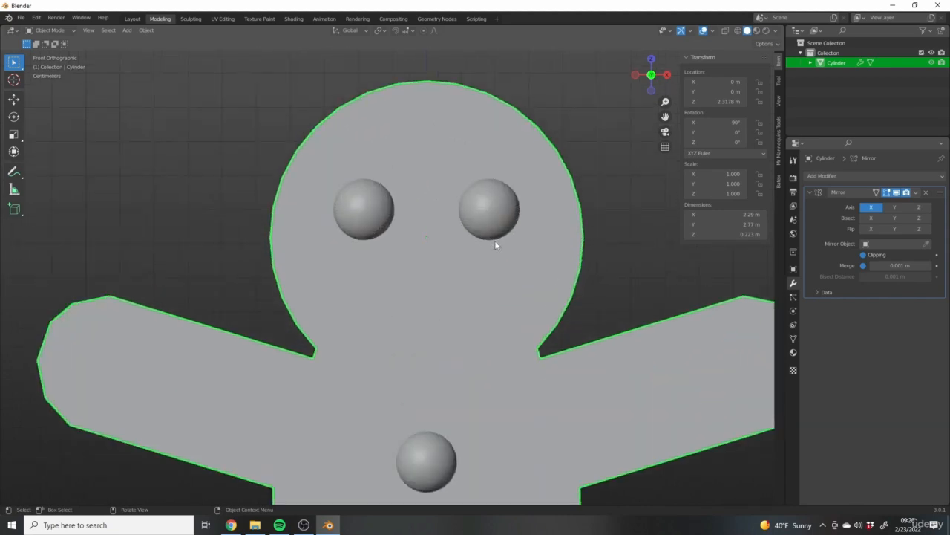
pyautogui.scroll(-6, 445, 240)
pyautogui.keyDown('shift'); pyautogui.moveTo(515, 251); pyautogui.dragTo(451, 230, button='middle'); pyautogui.keyUp('shift')
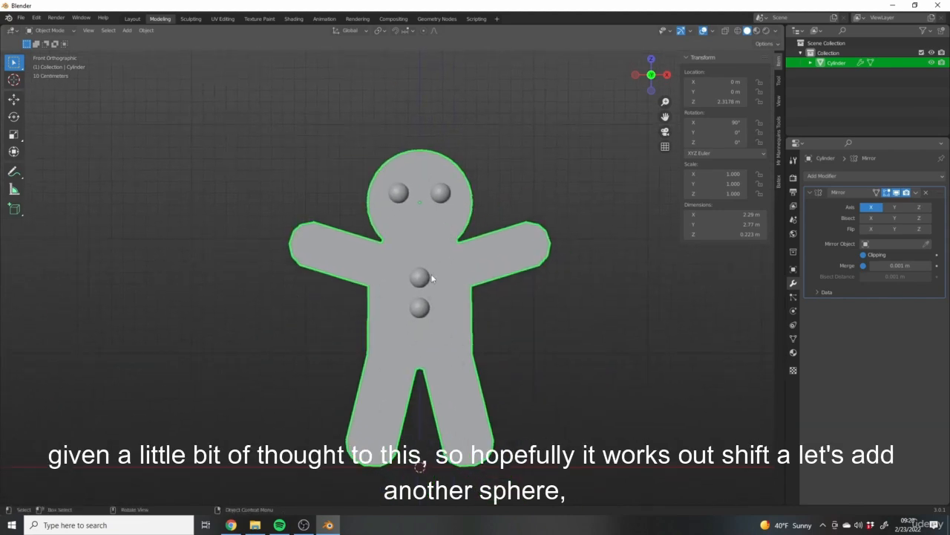
# - Add a UV sphere as a separate object at the world origin and rotate it 90° about the X axis
pyautogui.hotkey('shift', 'a')
pyautogui.moveTo(435, 298)
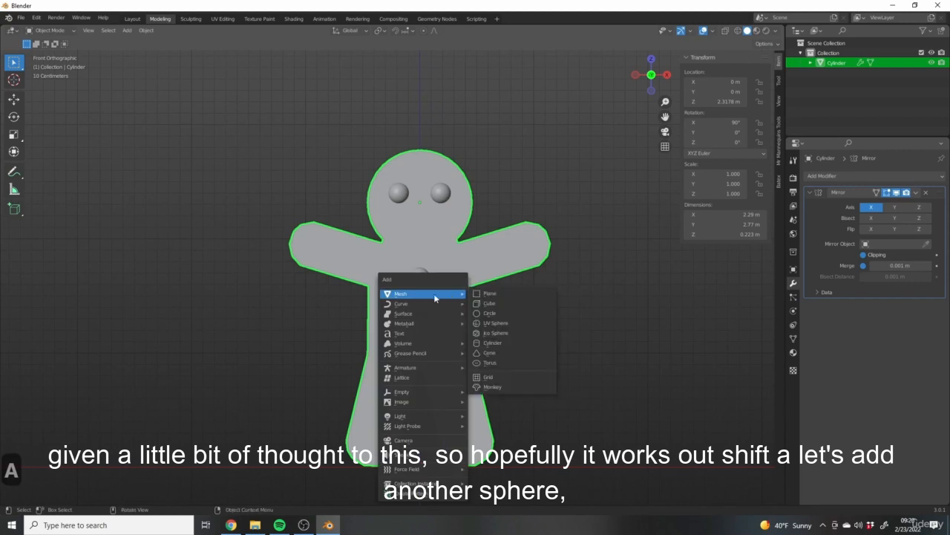
pyautogui.click(492, 323)
pyautogui.scroll(-3, 498, 339)
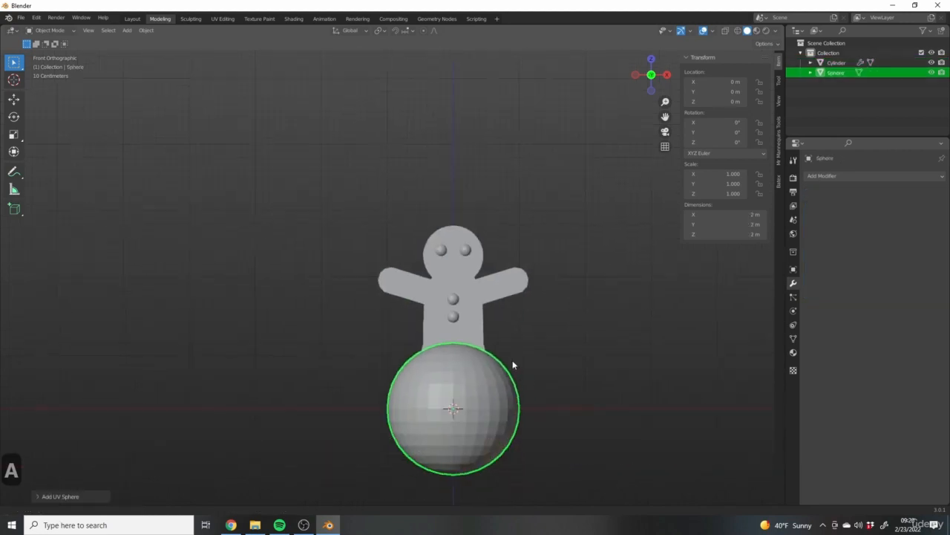
pyautogui.keyDown('shift'); pyautogui.moveTo(513, 364); pyautogui.dragTo(489, 300, button='middle'); pyautogui.keyUp('shift')
pyautogui.press('r')
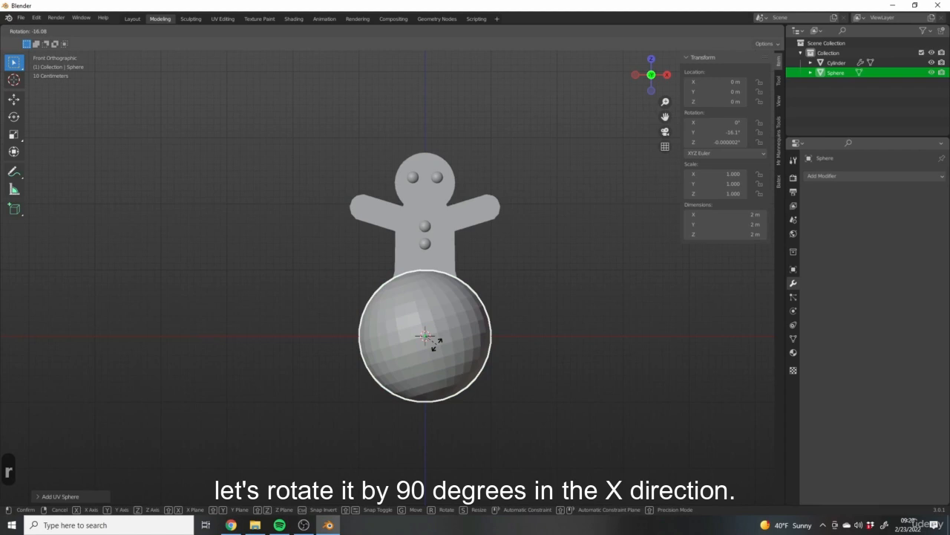
pyautogui.press('x')
pyautogui.press('9')
pyautogui.press('0')
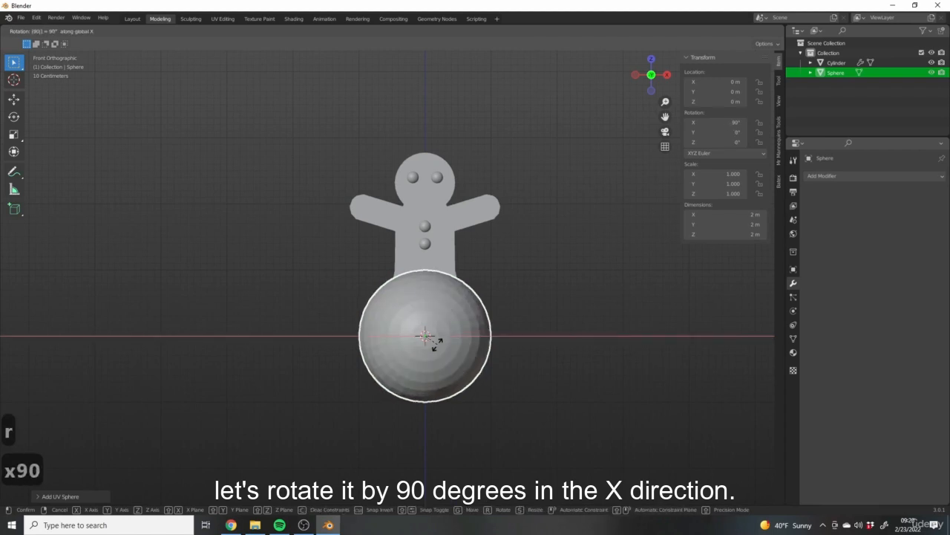
pyautogui.click(580, 382)
# - In wireframe side view, enter Edit Mode and delete the vertices of the sphere's back half
pyautogui.keyDown('shift'); pyautogui.moveTo(506, 329); pyautogui.dragTo(477, 295, button='middle'); pyautogui.keyUp('shift')
pyautogui.scroll(2, 445, 305)
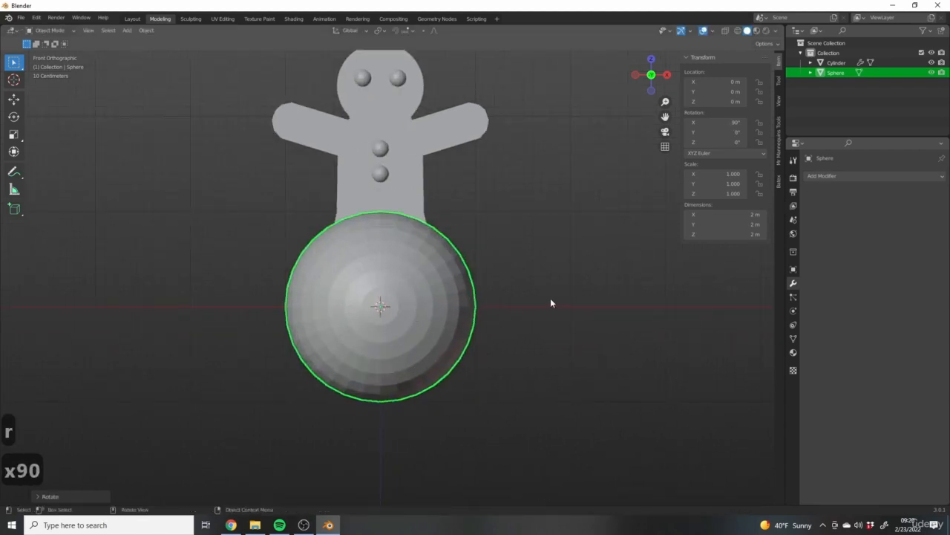
pyautogui.moveTo(550, 303); pyautogui.dragTo(372, 85, button='middle')
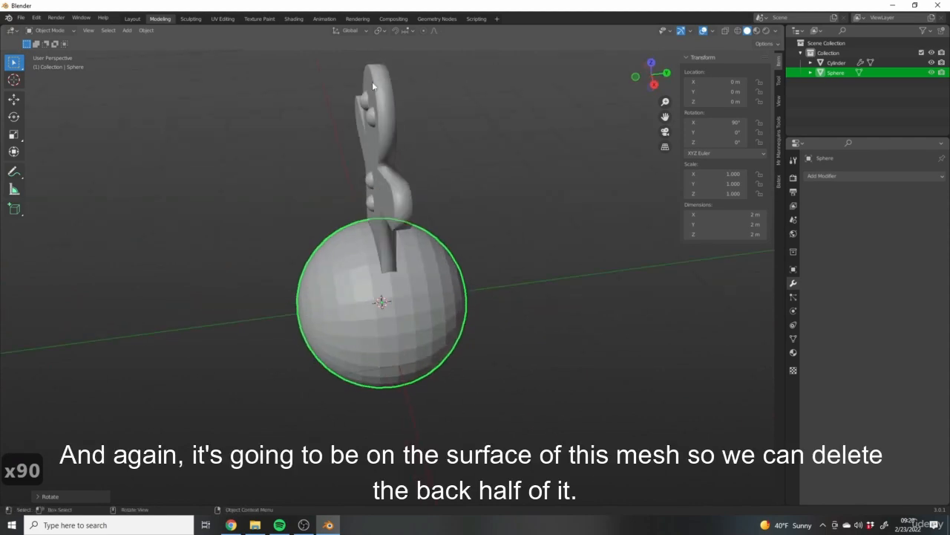
pyautogui.press('3')
pyautogui.press('z')
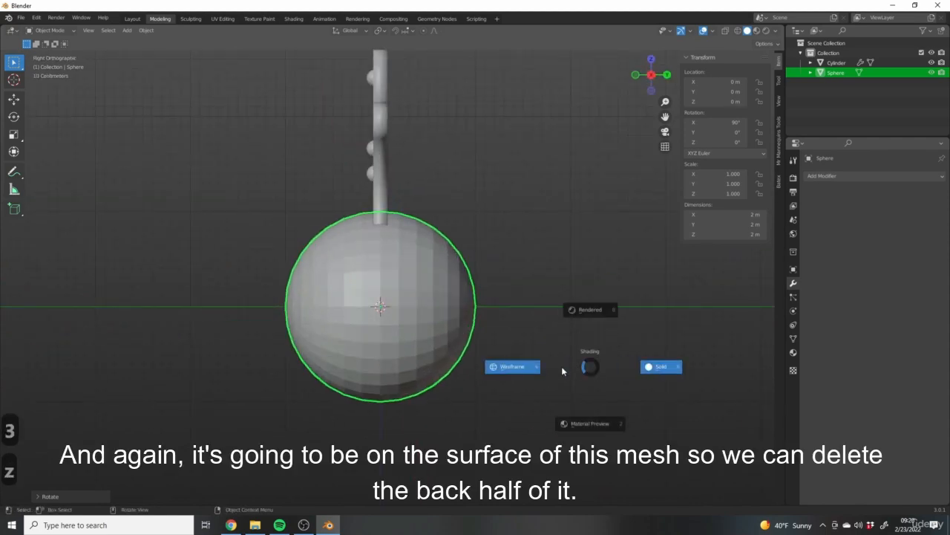
pyautogui.press('Tab')
pyautogui.moveTo(608, 478); pyautogui.dragTo(389, 186)
pyautogui.press('c')
pyautogui.press('x')
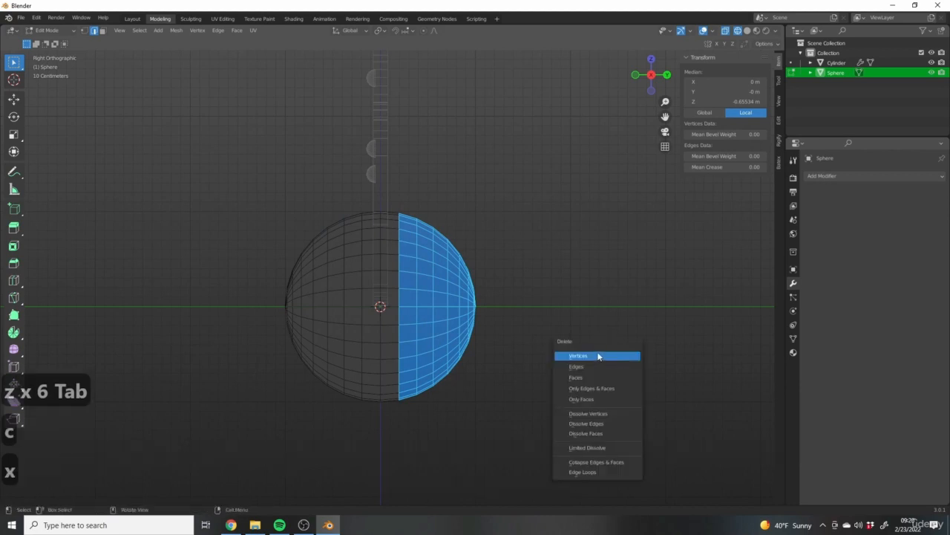
pyautogui.click(598, 354)
# - From the front view, select the vertices on the sphere's negative X side and delete them
pyautogui.moveTo(584, 352); pyautogui.dragTo(516, 356, button='middle')
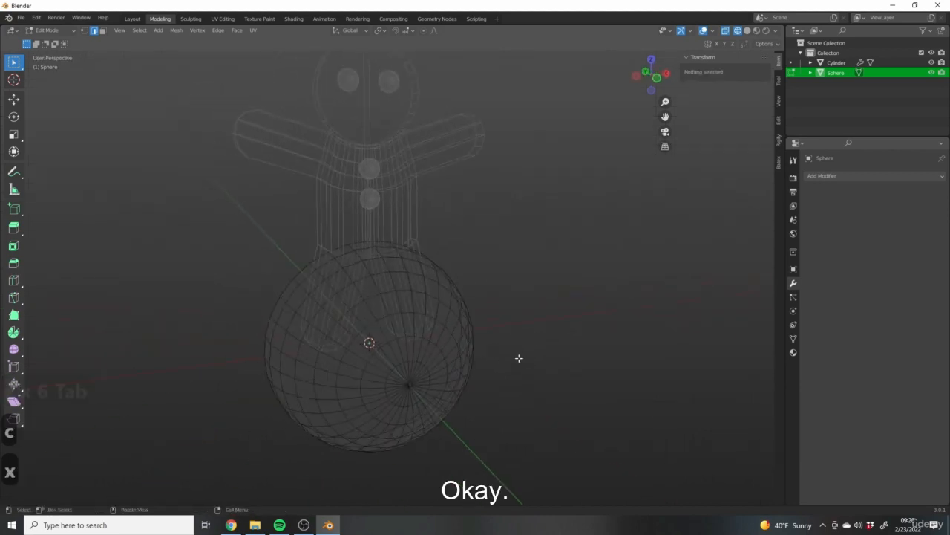
pyautogui.press('1')
pyautogui.moveTo(260, 164); pyautogui.dragTo(416, 473)
pyautogui.press('c')
pyautogui.rightClick(517, 330)
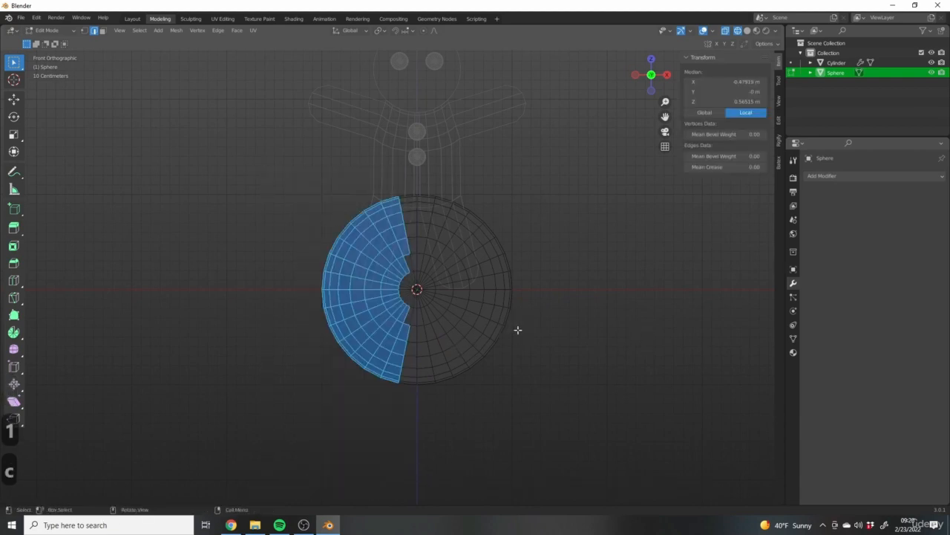
pyautogui.press('x')
pyautogui.click(627, 361)
# - Delete the stray vertices near the sphere's centre that extend past the mirror line
pyautogui.scroll(5, 452, 285)
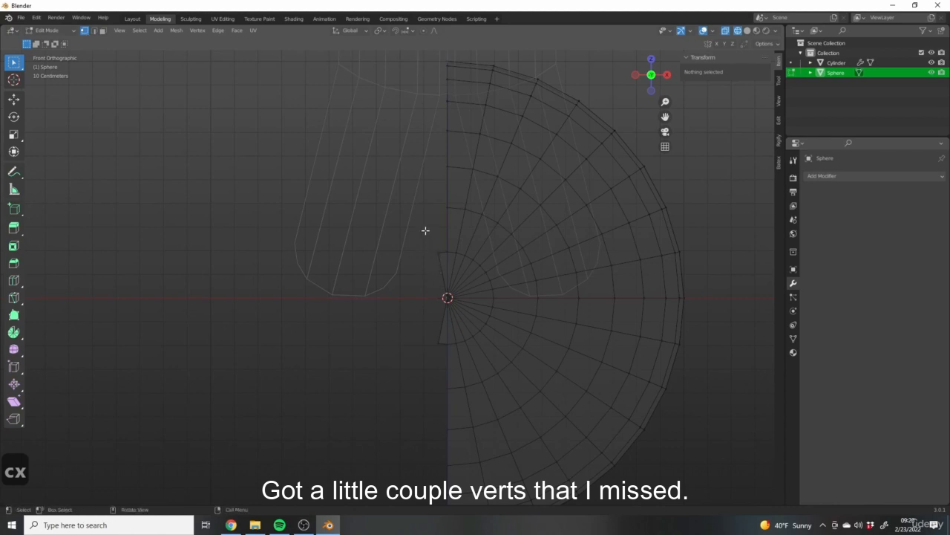
pyautogui.moveTo(424, 231); pyautogui.dragTo(446, 377)
pyautogui.press('x')
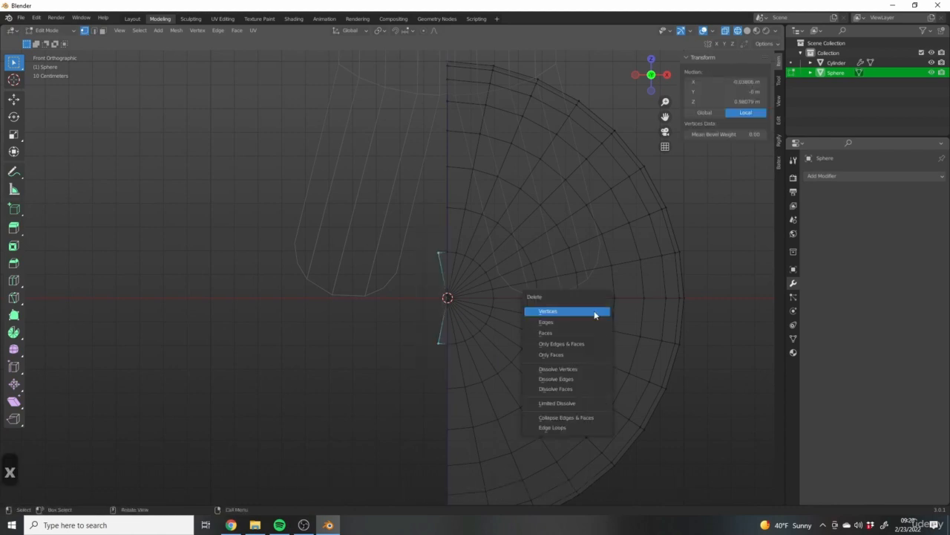
pyautogui.click(594, 310)
pyautogui.keyDown('shift'); pyautogui.moveTo(524, 201); pyautogui.dragTo(445, 246, button='middle'); pyautogui.keyUp('shift')
# - Return to Object Mode and add a Mirror modifier on the X axis with Clipping enabled to the quarter sphere
pyautogui.click(847, 176)
pyautogui.scroll(-7, 478, 285)
pyautogui.press('Tab')
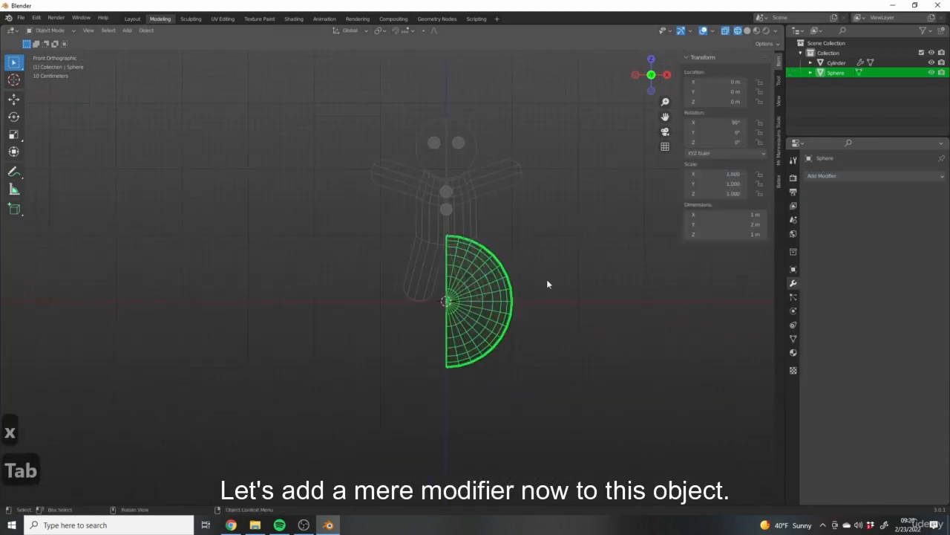
pyautogui.scroll(3, 496, 306)
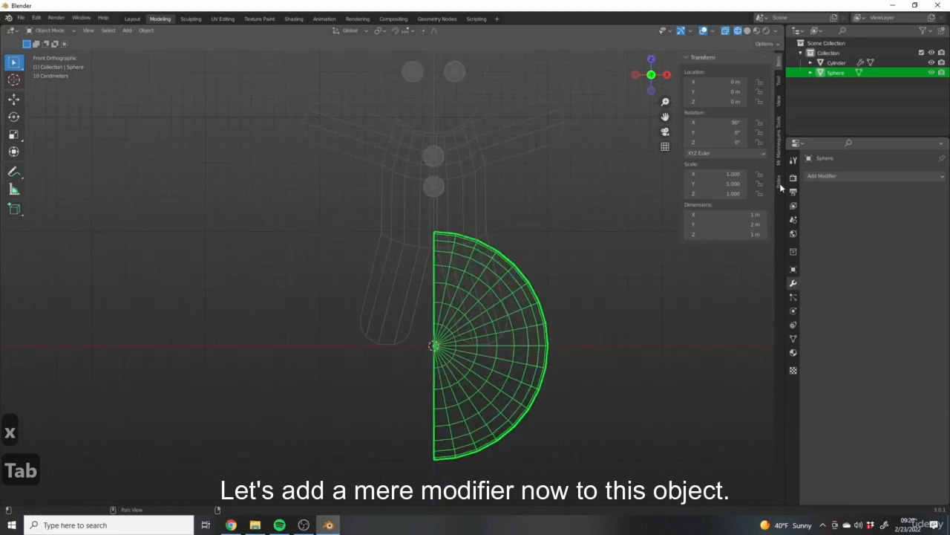
pyautogui.click(824, 176)
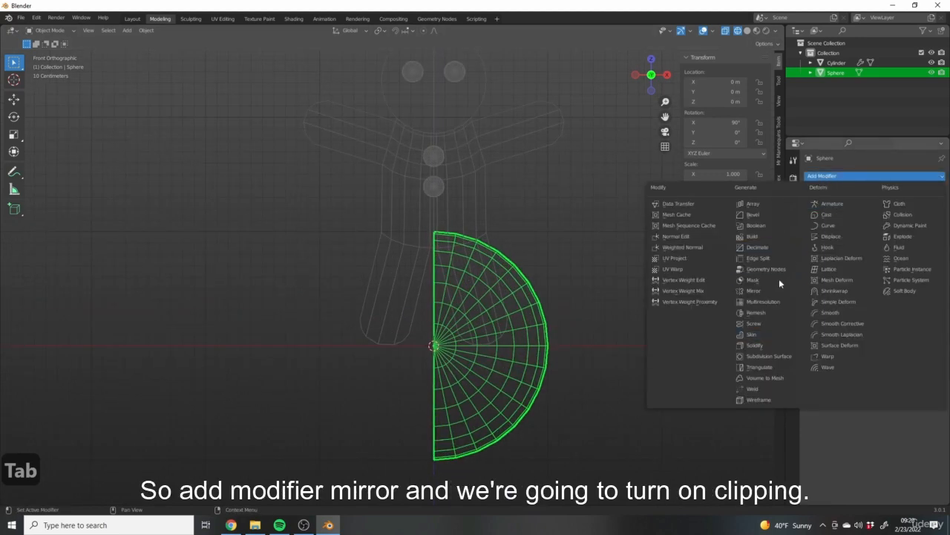
pyautogui.click(758, 291)
pyautogui.keyDown('shift'); pyautogui.moveTo(607, 273); pyautogui.dragTo(589, 319, button='middle'); pyautogui.keyUp('shift')
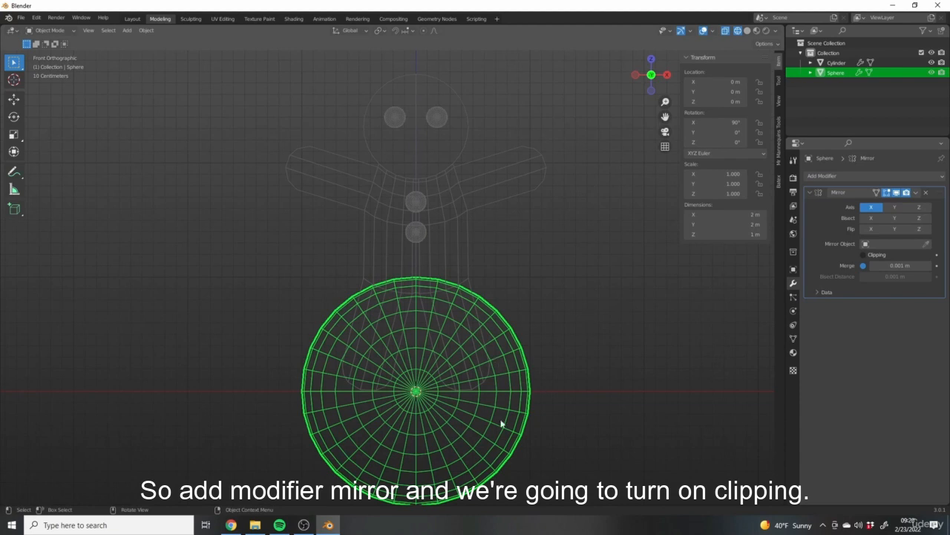
pyautogui.click(863, 255)
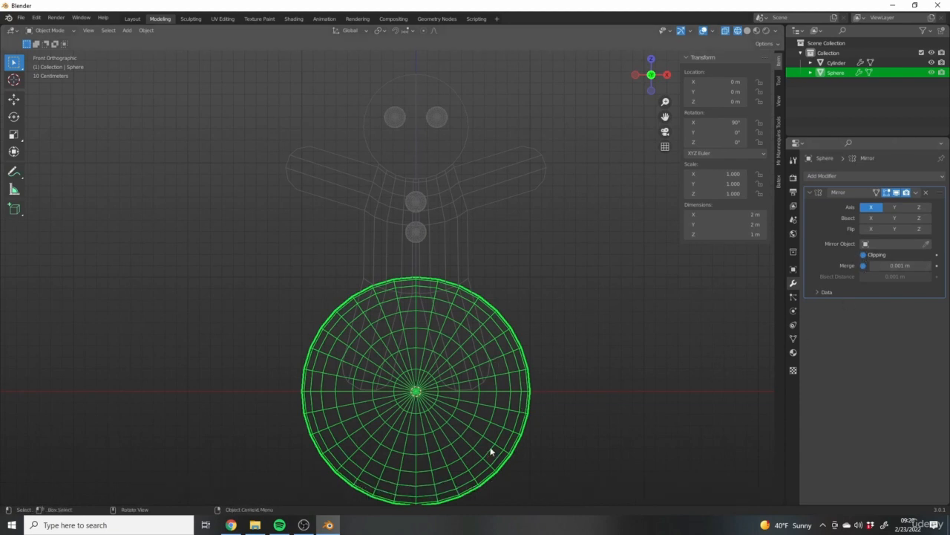
# - Move the mirrored sphere about 2.55 m up along Z to head height and inspect it from several angles
pyautogui.press('g')
pyautogui.press('z')
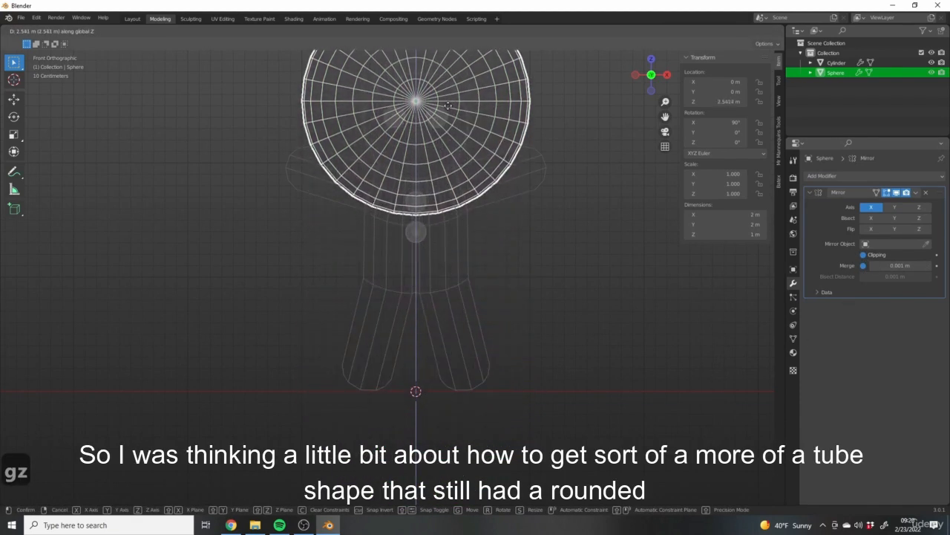
pyautogui.click(447, 107)
pyautogui.moveTo(447, 107); pyautogui.dragTo(593, 162, button='middle')
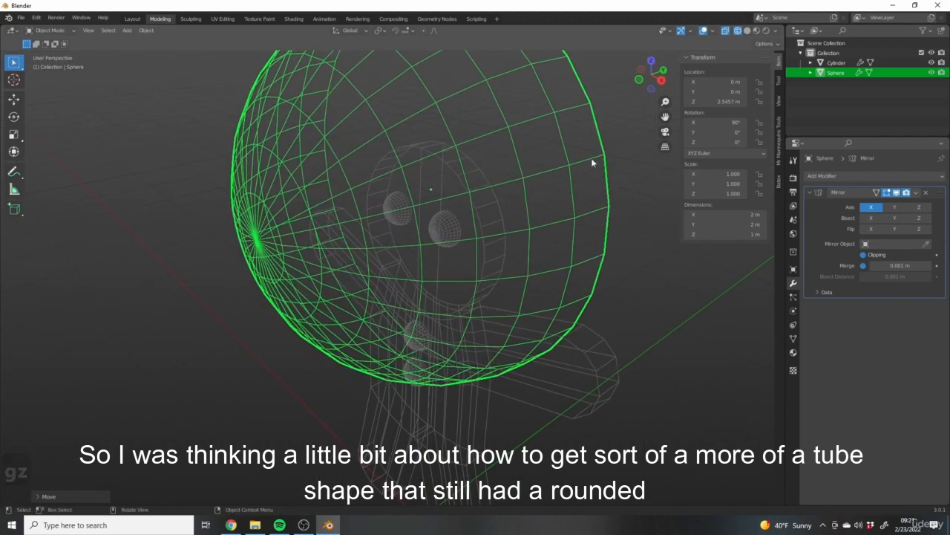
pyautogui.moveTo(600, 255); pyautogui.dragTo(472, 337, button='middle')
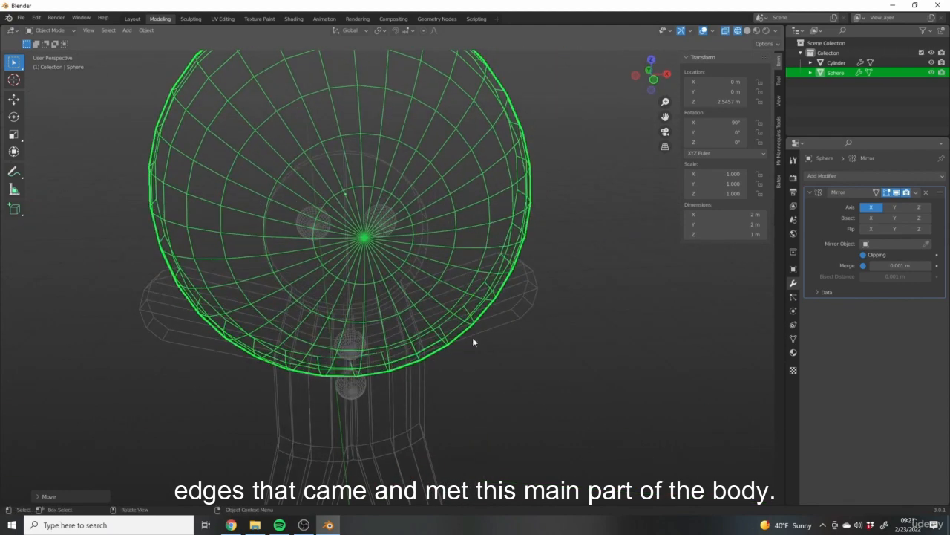
# - Scale the sphere down uniformly to about 0.075 so it sits between and above the eyes
pyautogui.press('KP_1')
pyautogui.scroll(-3, 476, 263)
pyautogui.press('s')
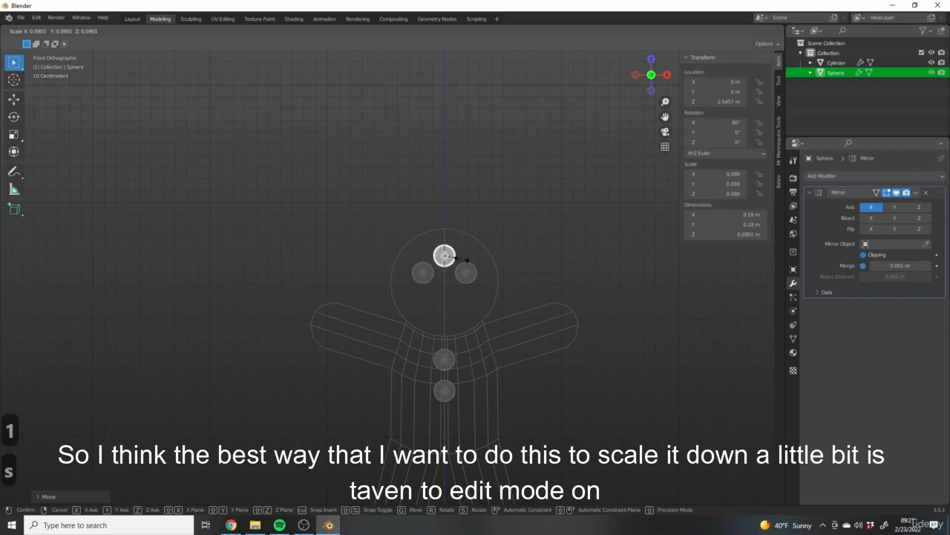
pyautogui.click(441, 265)
pyautogui.scroll(8, 444, 264)
pyautogui.keyDown('shift'); pyautogui.moveTo(518, 254); pyautogui.dragTo(524, 322, button='middle'); pyautogui.keyUp('shift')
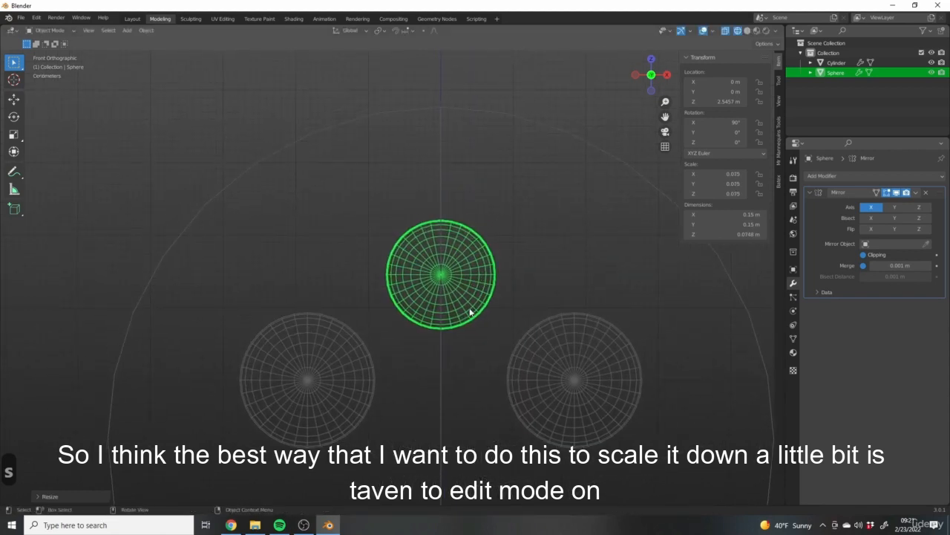
pyautogui.keyDown('shift'); pyautogui.moveTo(448, 285); pyautogui.dragTo(456, 299, button='middle'); pyautogui.keyUp('shift')
# - In Edit Mode, stretch the whole mirrored half-sphere outward along X into a rounded tube about 0.465 m wide
pyautogui.press('Tab')
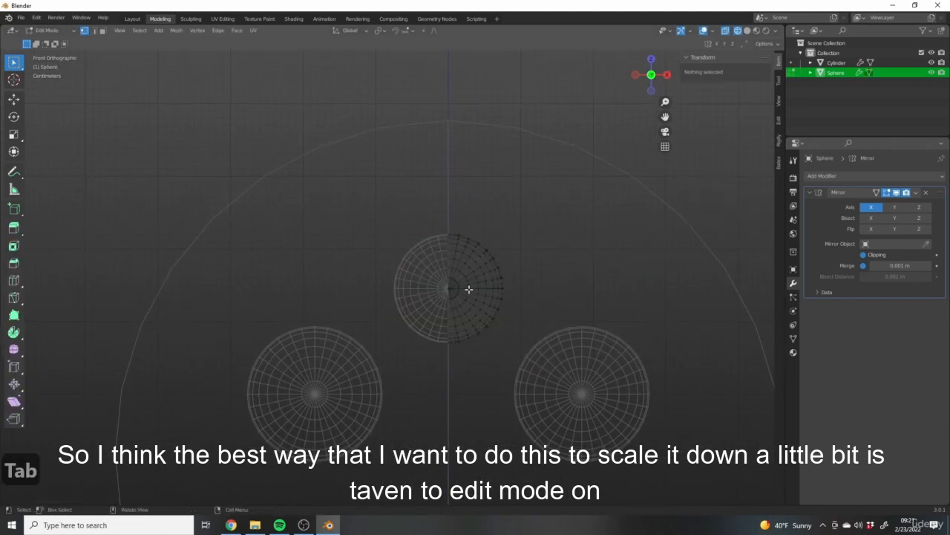
pyautogui.keyDown('shift'); pyautogui.moveTo(479, 238); pyautogui.dragTo(506, 350, button='middle'); pyautogui.keyUp('shift')
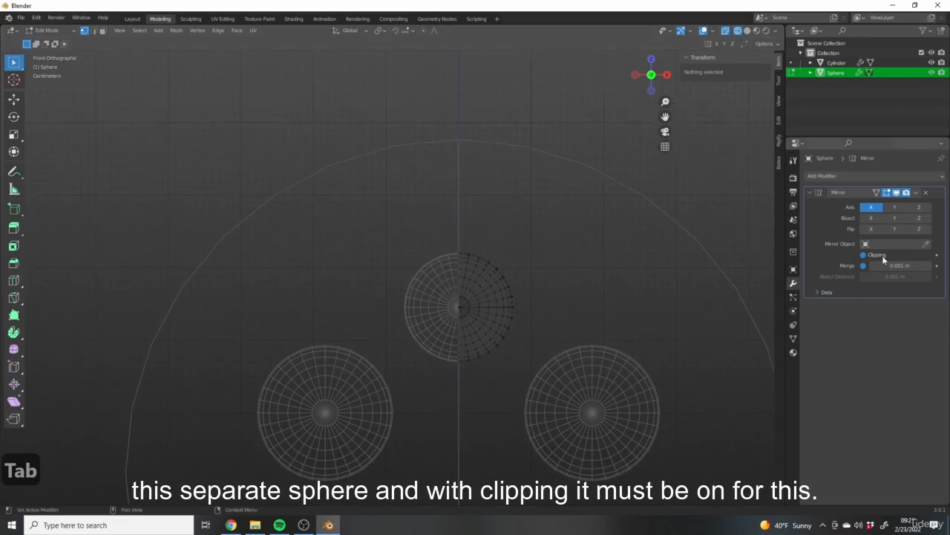
pyautogui.press('a')
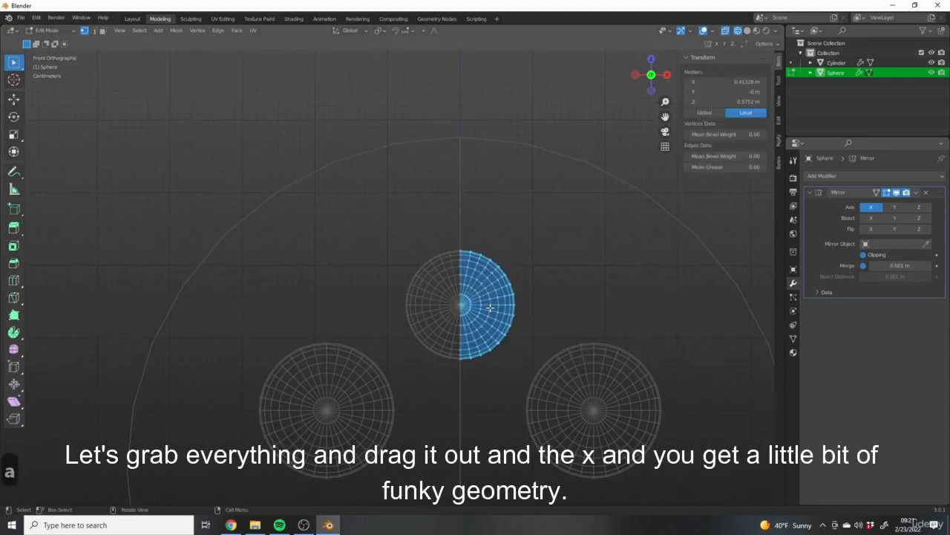
pyautogui.press('g')
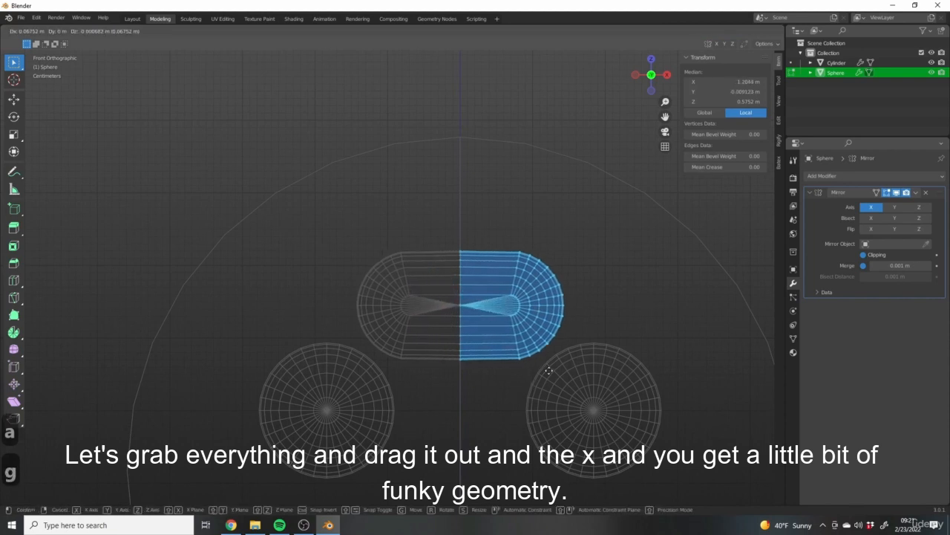
pyautogui.press('x')
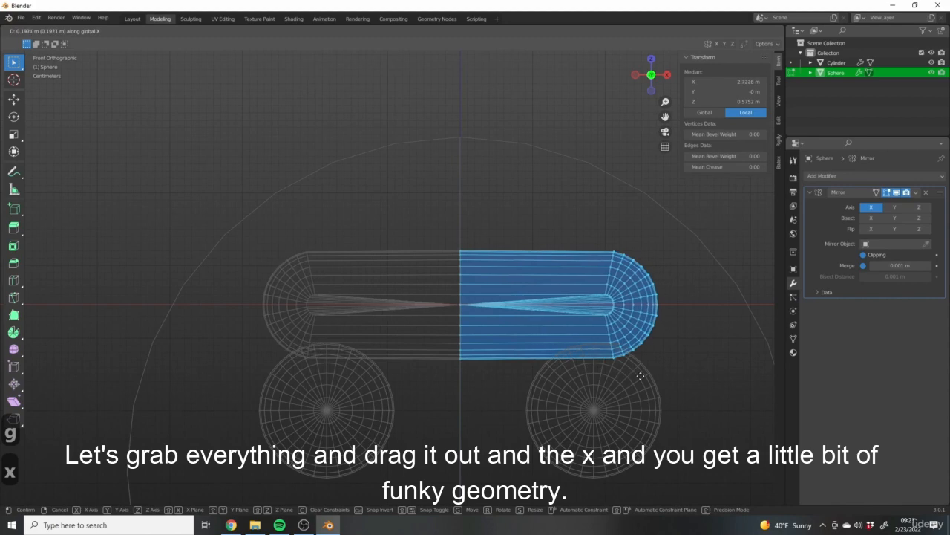
pyautogui.click(363, 297)
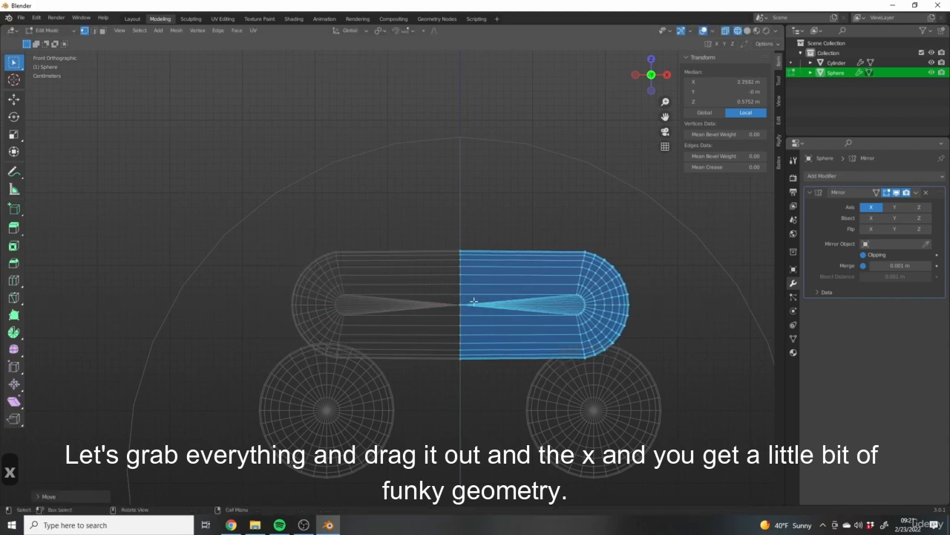
# - Try to raise the tube's vertices on the mirror seam slightly along Z, and undo the move
pyautogui.scroll(-4, 401, 297)
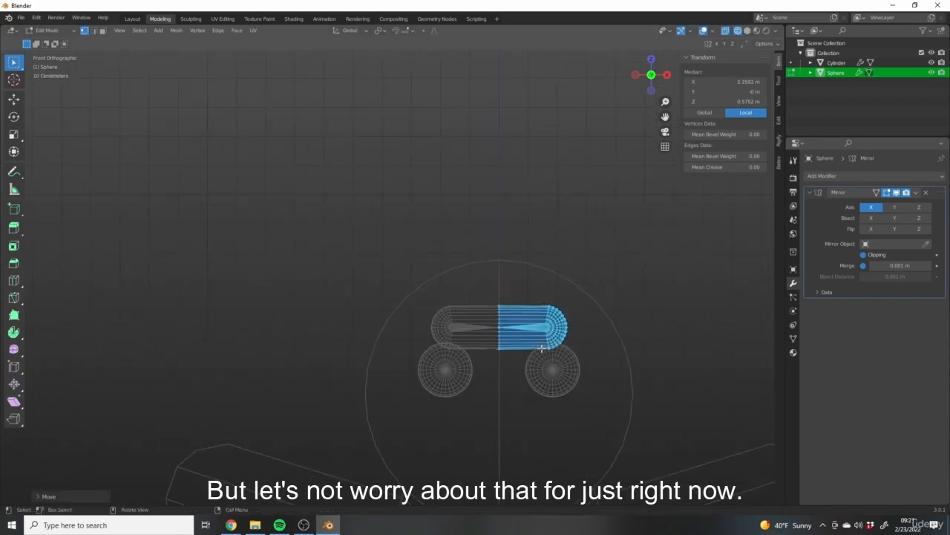
pyautogui.scroll(4, 519, 356)
pyautogui.moveTo(447, 262); pyautogui.dragTo(503, 414)
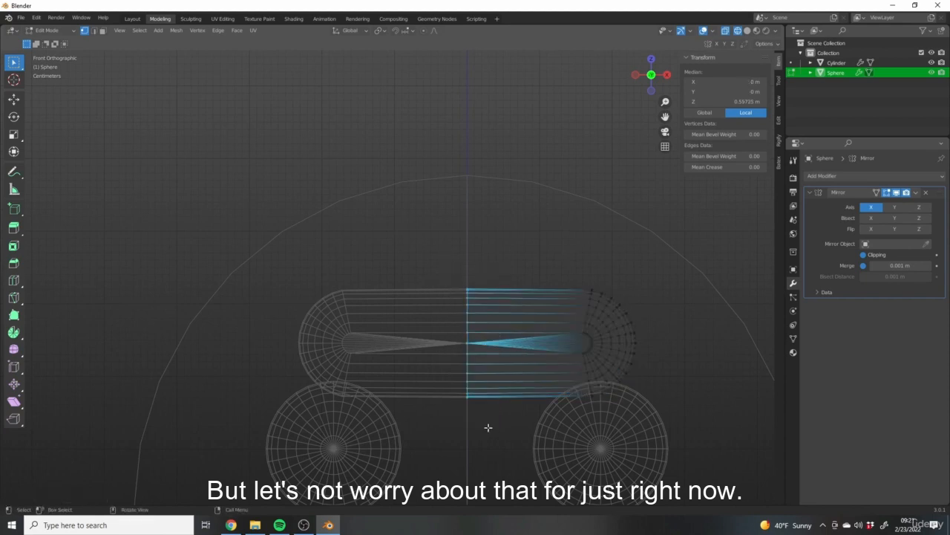
pyautogui.keyDown('shift'); pyautogui.moveTo(510, 419); pyautogui.dragTo(476, 411, button='middle'); pyautogui.keyUp('shift')
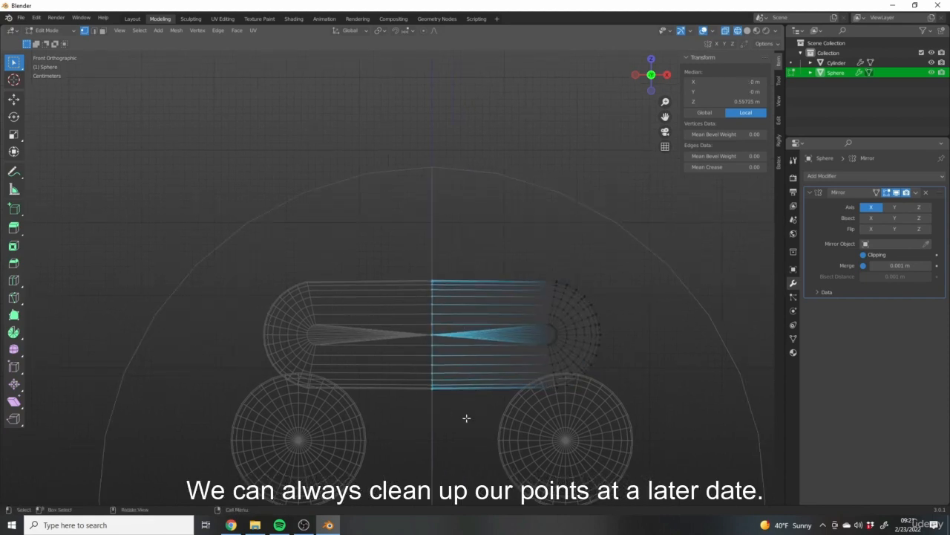
pyautogui.press('g')
pyautogui.press('z')
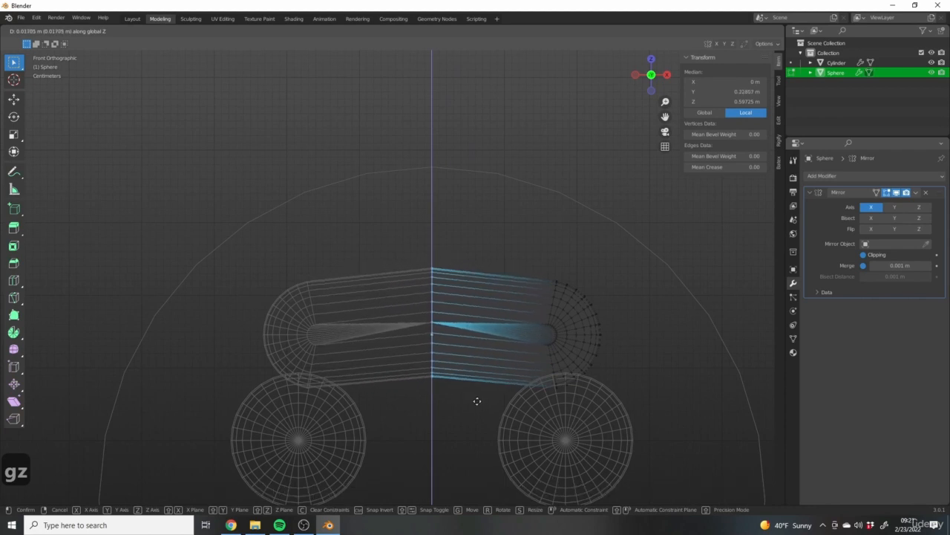
pyautogui.click(477, 395)
pyautogui.scroll(2, 364, 351)
pyautogui.keyDown('shift'); pyautogui.moveTo(414, 348); pyautogui.dragTo(314, 308, button='middle'); pyautogui.keyUp('shift')
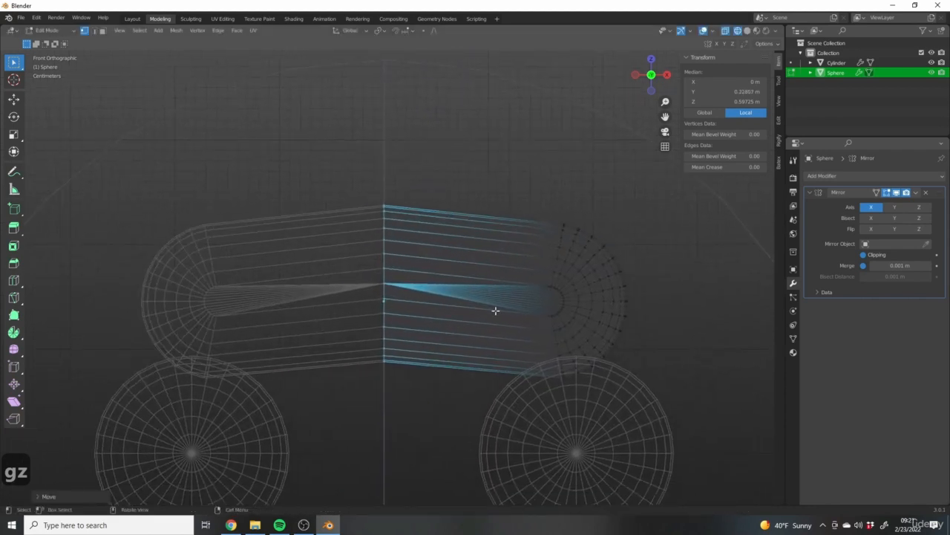
pyautogui.hotkey('ctrl', 'z')
# - Switch to edge selection and try a loop cut across the tube's straight section
pyautogui.click(95, 31)
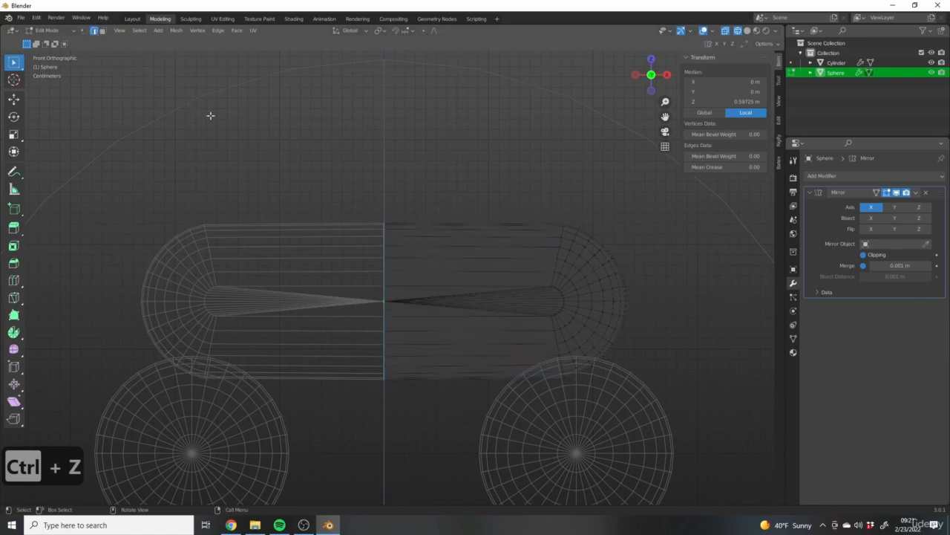
pyautogui.scroll(6, 448, 339)
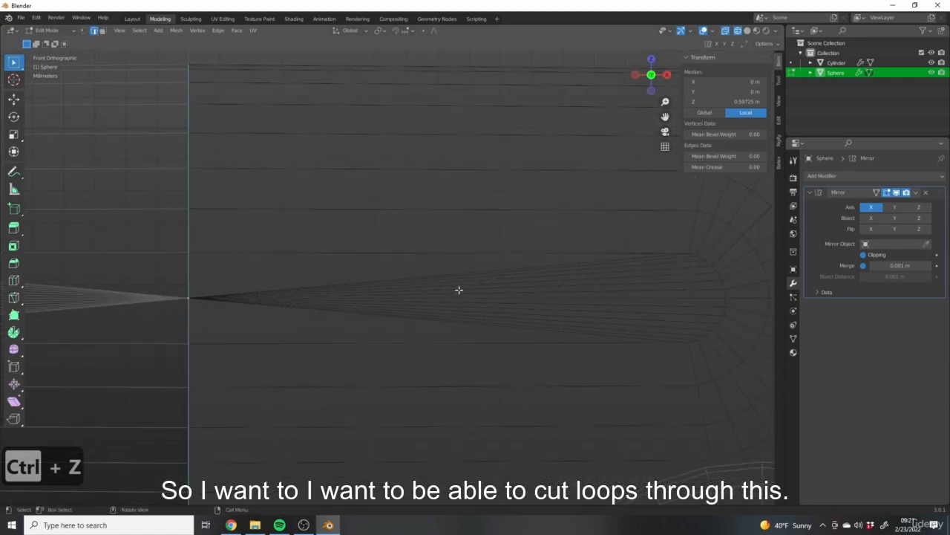
pyautogui.scroll(-4, 459, 290)
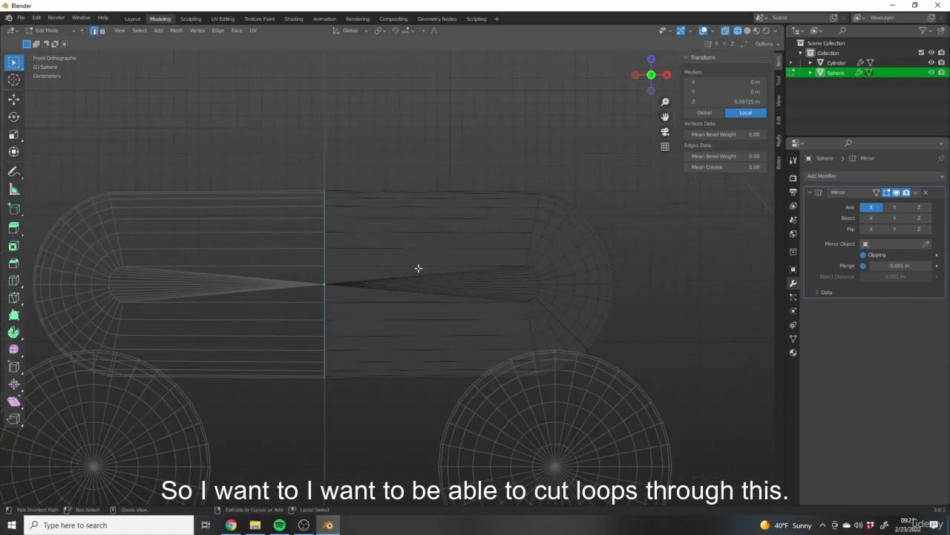
pyautogui.hotkey('ctrl', 'r')
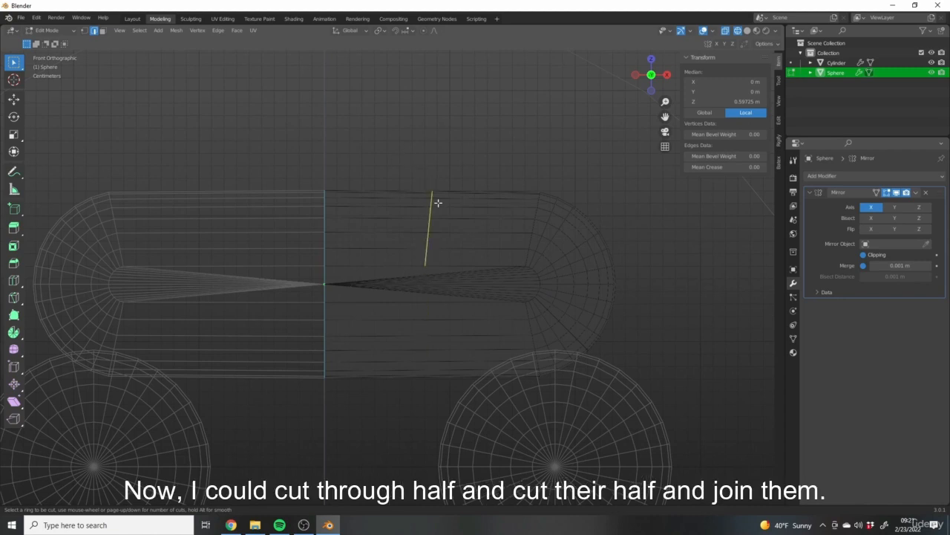
pyautogui.press('Escape')
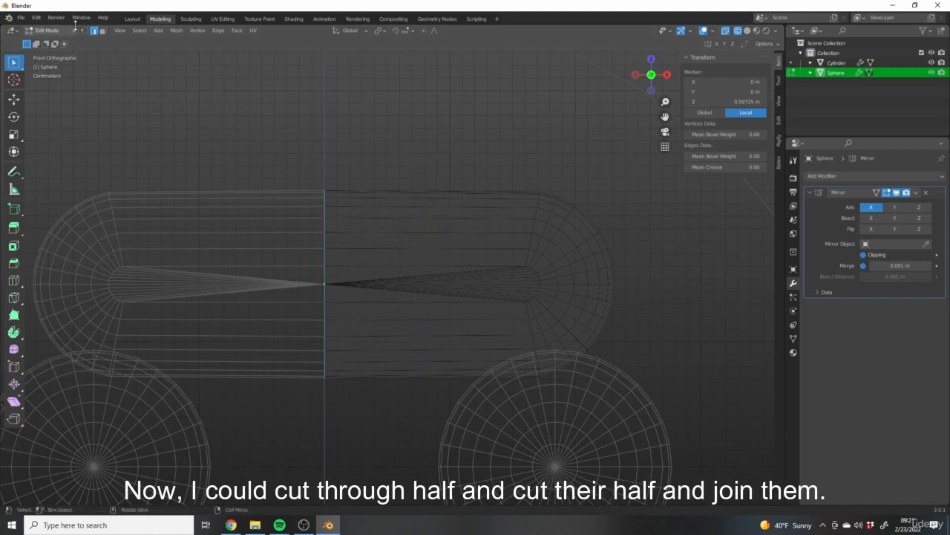
# - Dissolve the fan of edges that converges on the central point of the tube's mirror seam
pyautogui.scroll(4, 366, 311)
pyautogui.moveTo(350, 287); pyautogui.dragTo(385, 314)
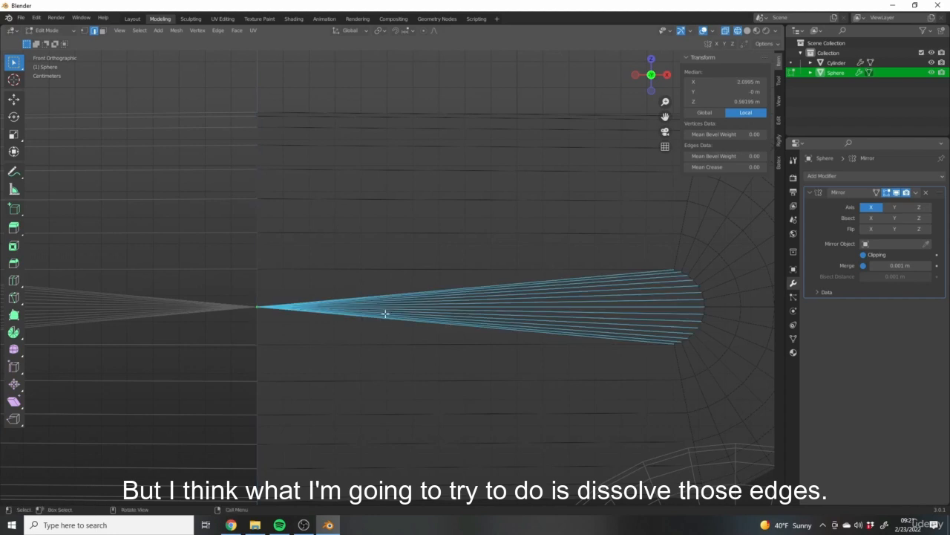
pyautogui.press('x')
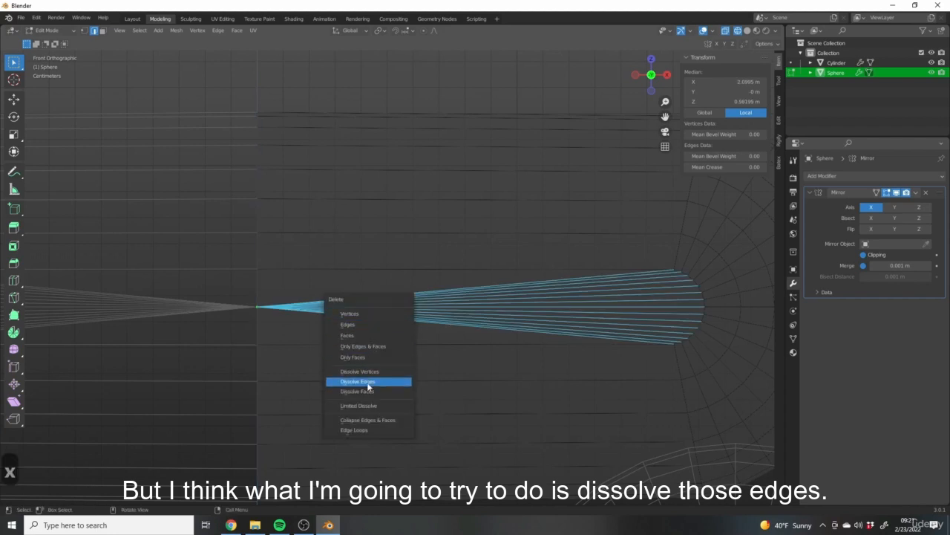
pyautogui.click(369, 382)
pyautogui.scroll(-4, 374, 285)
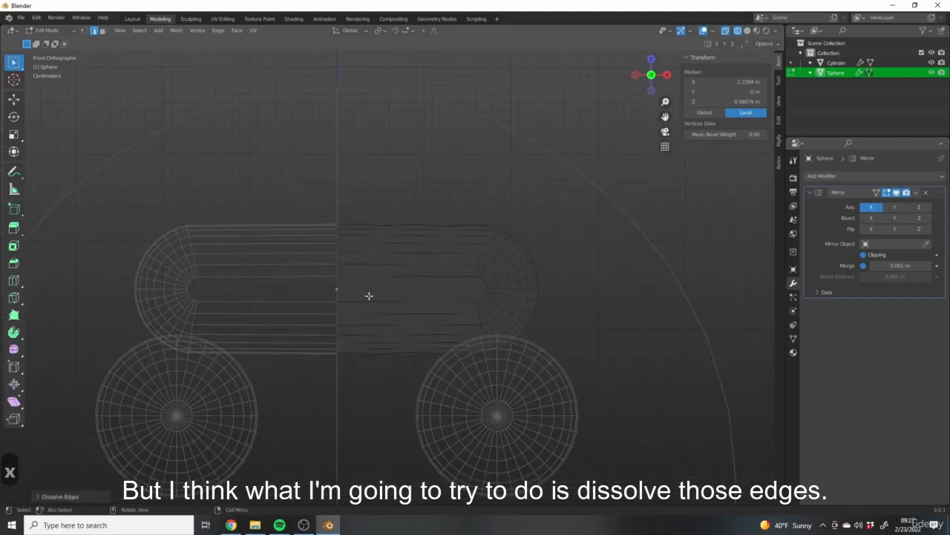
pyautogui.moveTo(369, 295); pyautogui.dragTo(373, 307, button='middle')
pyautogui.hotkey('ctrl', 'z')
pyautogui.scroll(4, 379, 291)
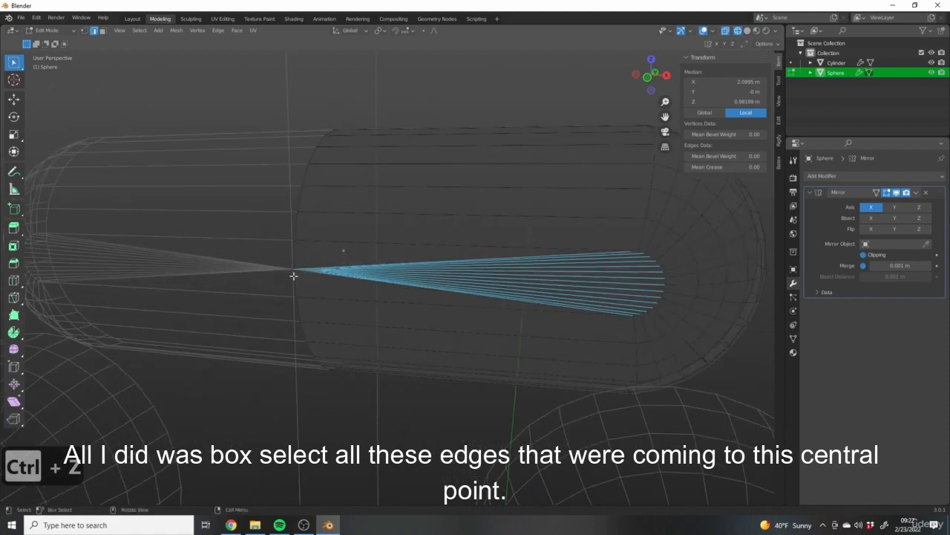
pyautogui.press('x')
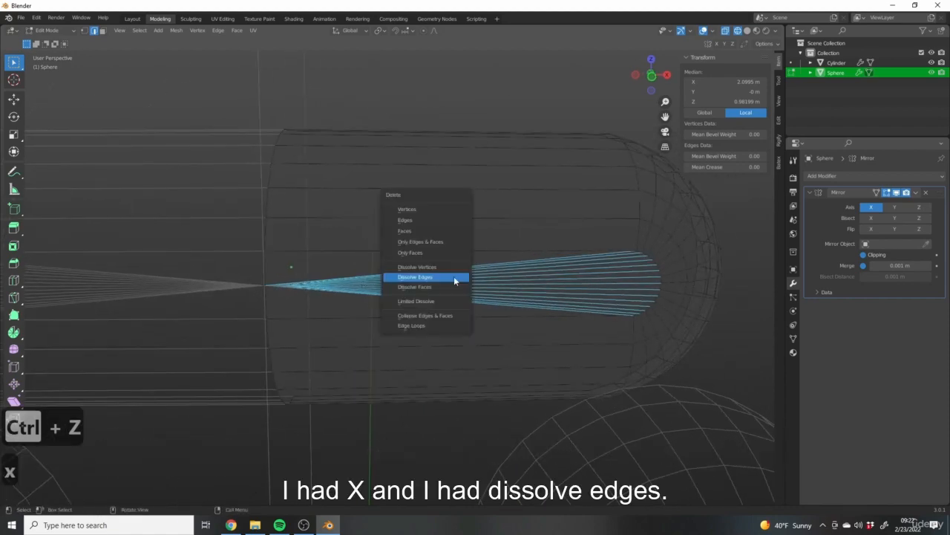
pyautogui.click(413, 278)
pyautogui.moveTo(434, 312); pyautogui.dragTo(406, 310, button='middle')
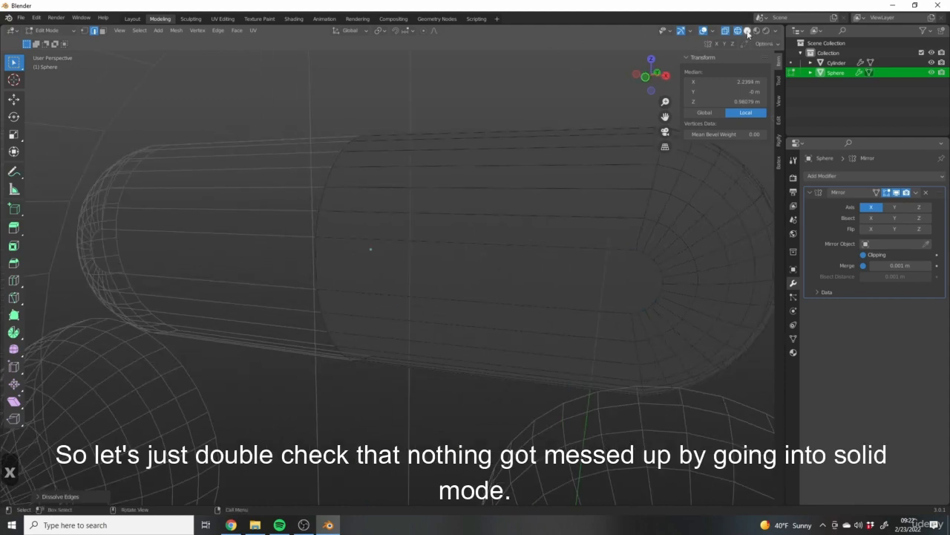
# - Switch to solid shading in Object Mode and move the tube along Y to about -0.2063 m, in front of the face
pyautogui.click(747, 30)
pyautogui.scroll(-4, 562, 208)
pyautogui.press('Tab')
pyautogui.moveTo(598, 228); pyautogui.dragTo(549, 246, button='middle')
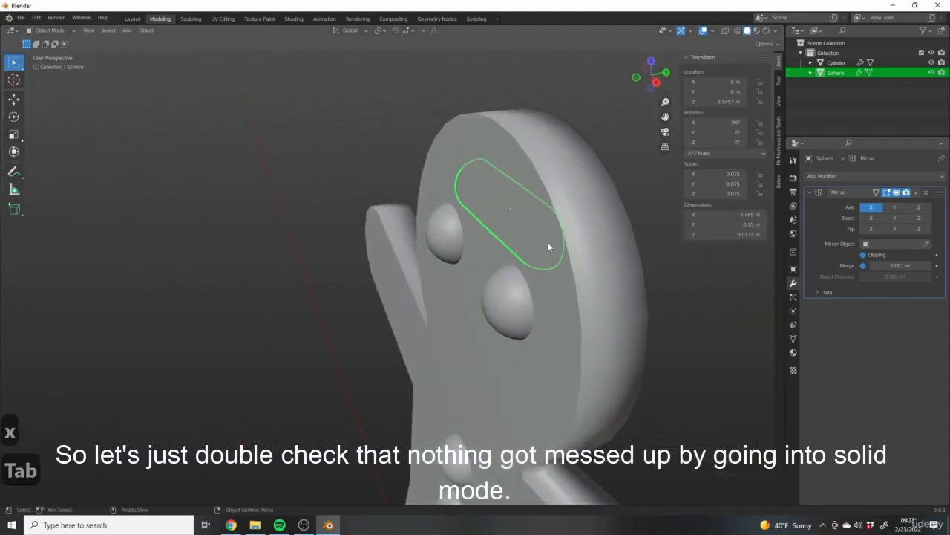
pyautogui.press('g')
pyautogui.press('y')
pyautogui.click(457, 235)
pyautogui.scroll(4, 457, 234)
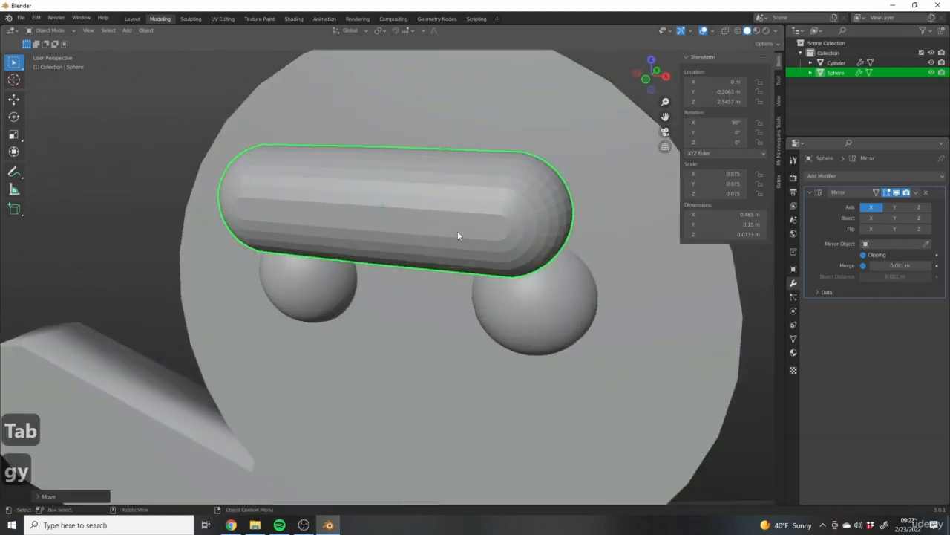
# - Apply Shade Smooth to the tube and look over its surface
pyautogui.moveTo(457, 235); pyautogui.dragTo(314, 141, button='middle')
pyautogui.rightClick(429, 211)
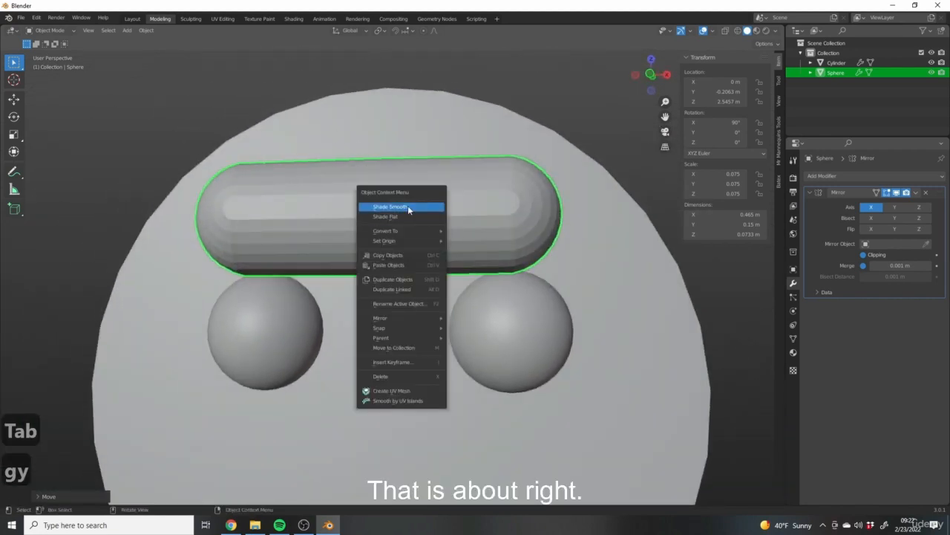
pyautogui.click(394, 207)
pyautogui.moveTo(395, 207); pyautogui.dragTo(451, 210, button='middle')
pyautogui.scroll(-3, 451, 210)
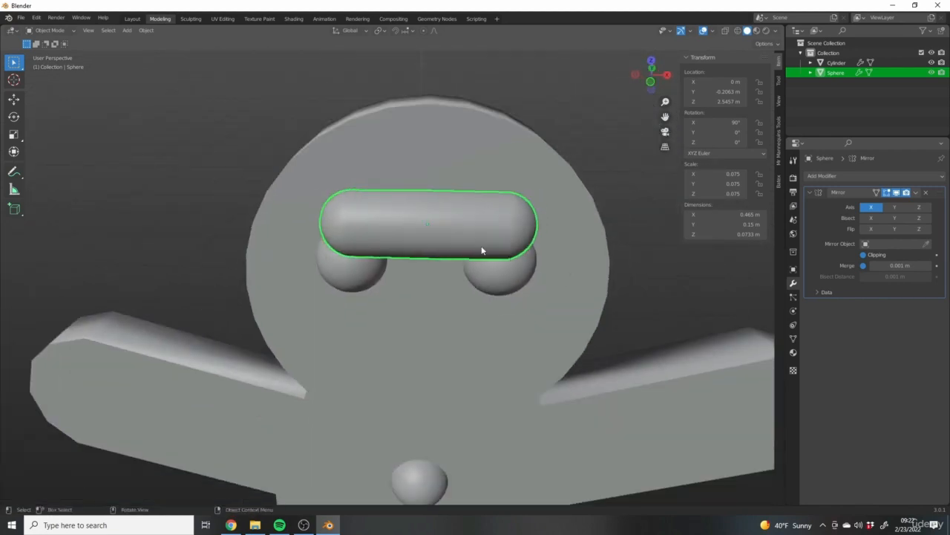
# - Reopen the tube in Edit Mode from the front view and test a loop cut across its editable half
pyautogui.press('KP_1')
pyautogui.press('Tab')
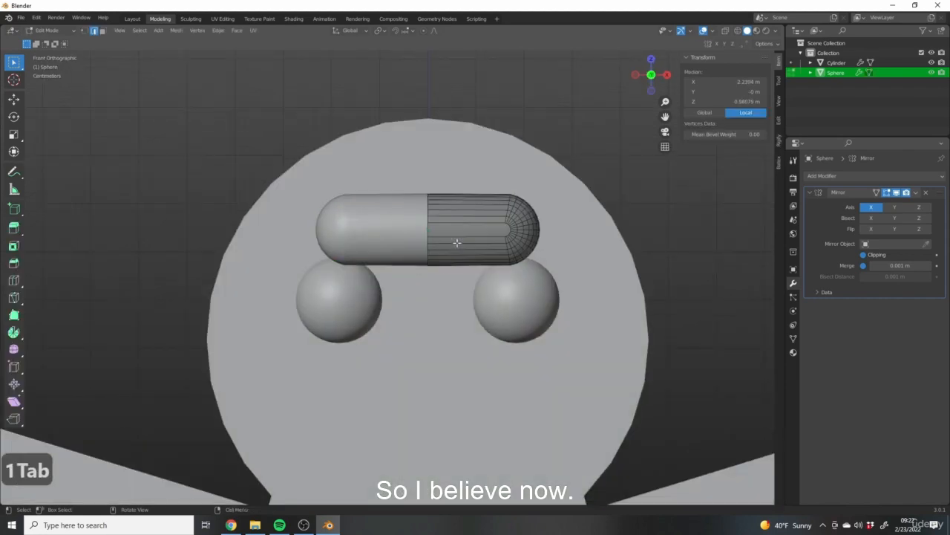
pyautogui.hotkey('ctrl', 'r')
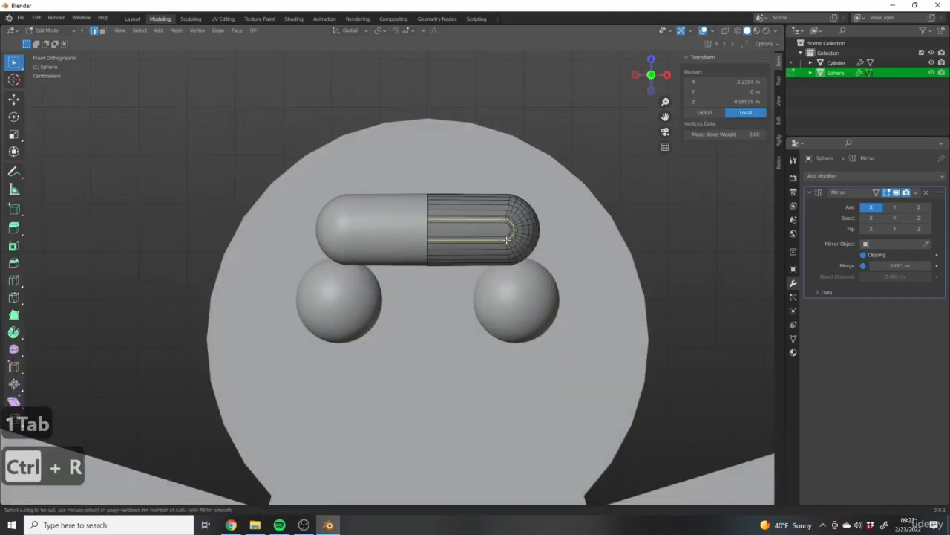
pyautogui.scroll(6, 438, 223)
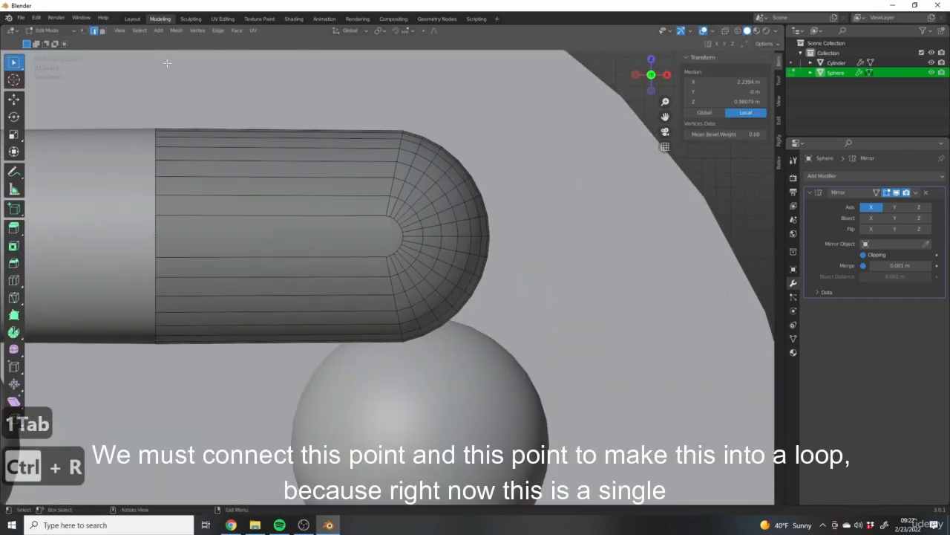
# - In vertex selection, select the two vertices where the central face's straight sides meet its rounded end
pyautogui.click(84, 32)
pyautogui.scroll(4, 386, 215)
pyautogui.click(401, 197)
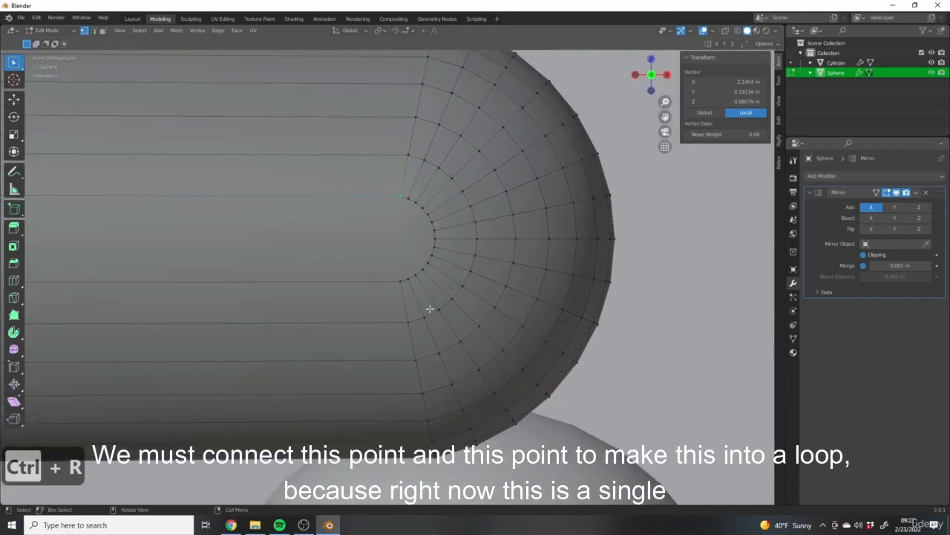
pyautogui.keyDown('shift'); pyautogui.click(400, 281); pyautogui.keyUp('shift')
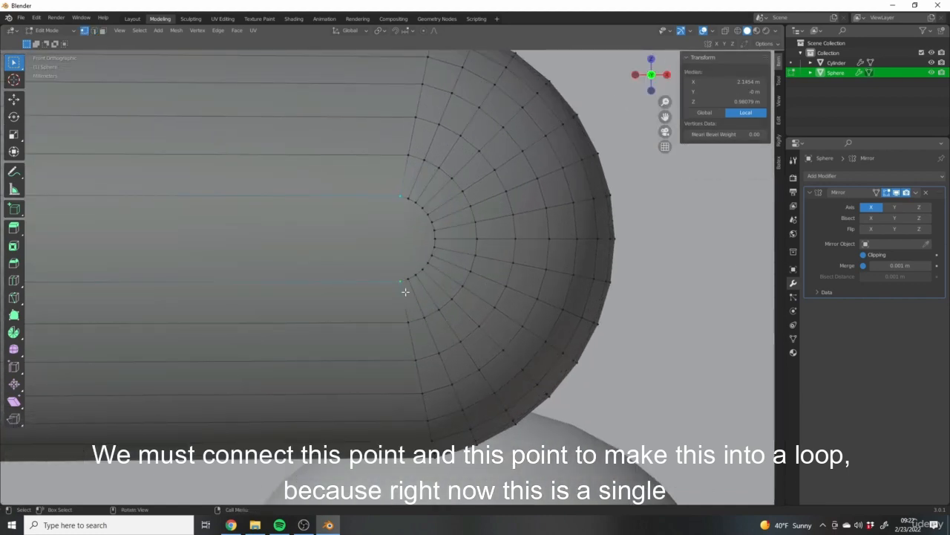
pyautogui.scroll(-5, 406, 292)
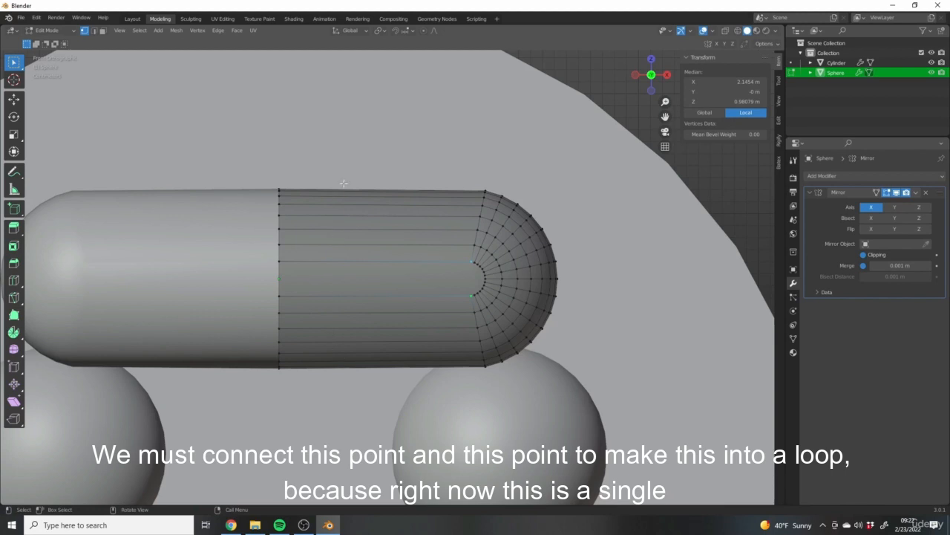
pyautogui.scroll(4, 537, 300)
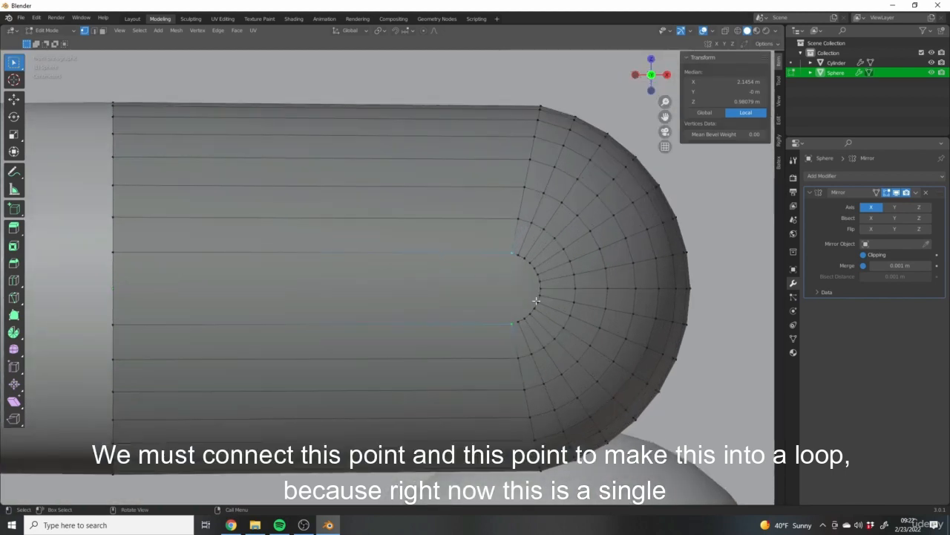
# - Select the tube's long central face to examine its outline, and return to edge selection
pyautogui.click(103, 31)
pyautogui.click(385, 285)
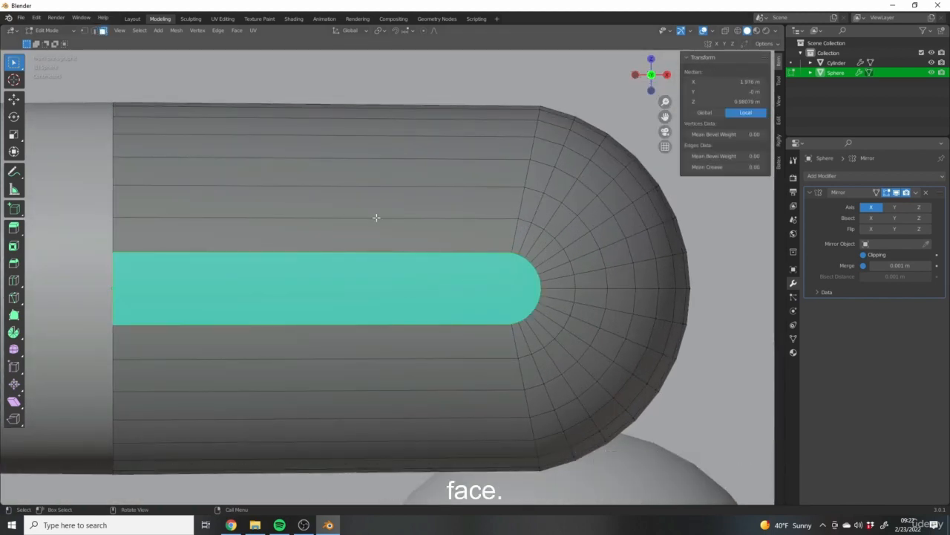
pyautogui.click(93, 31)
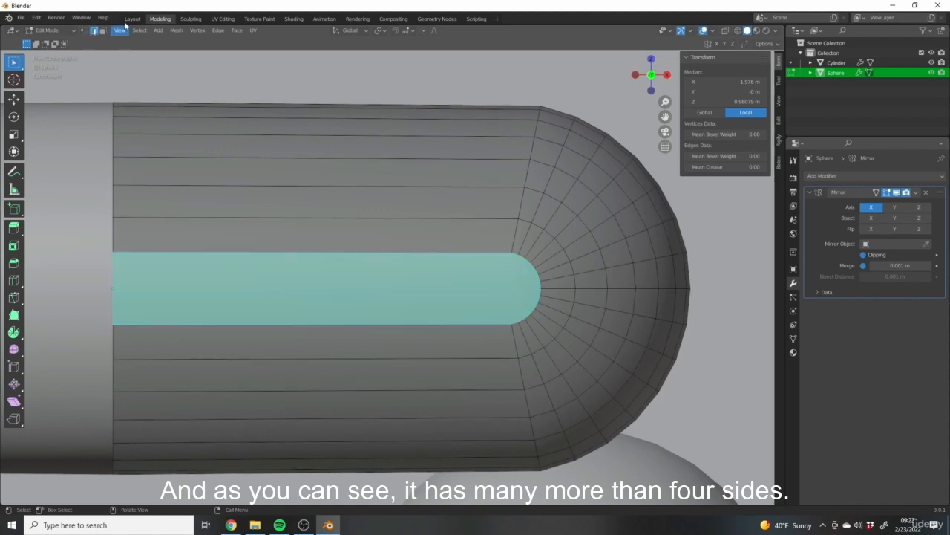
# - Join the two vertices where the central face's straight sides meet its rounded end with a new edge
pyautogui.click(84, 31)
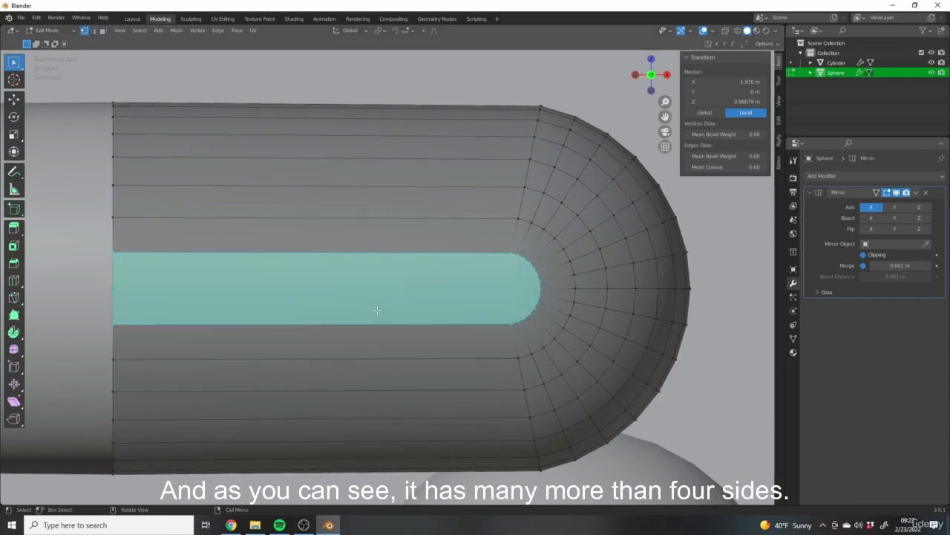
pyautogui.keyDown('shift'); pyautogui.moveTo(377, 310); pyautogui.dragTo(360, 256, button='middle'); pyautogui.keyUp('shift')
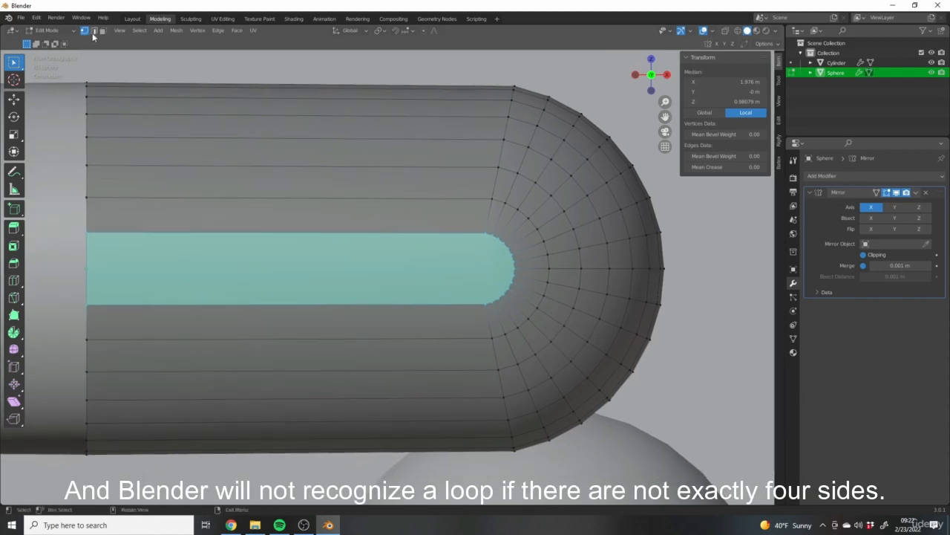
pyautogui.scroll(2, 539, 230)
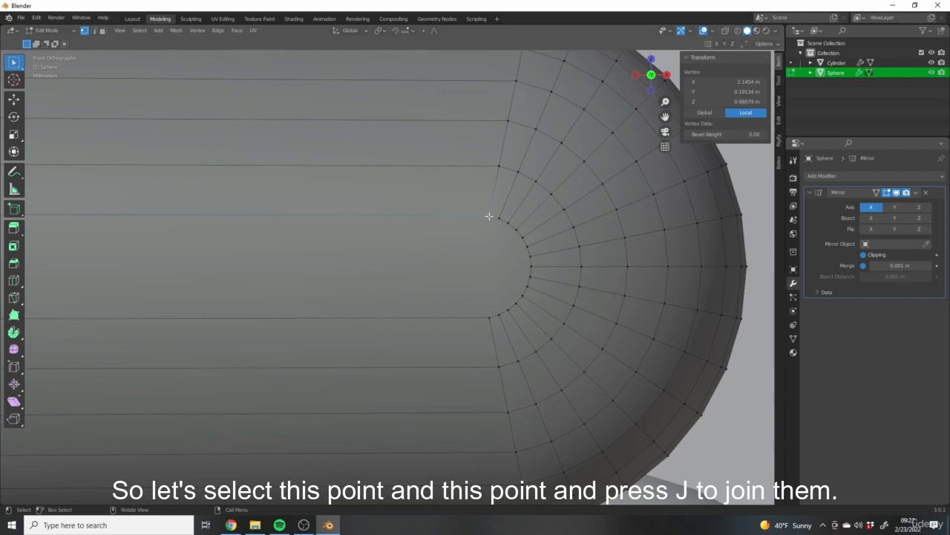
pyautogui.keyDown('shift'); pyautogui.click(488, 317); pyautogui.keyUp('shift')
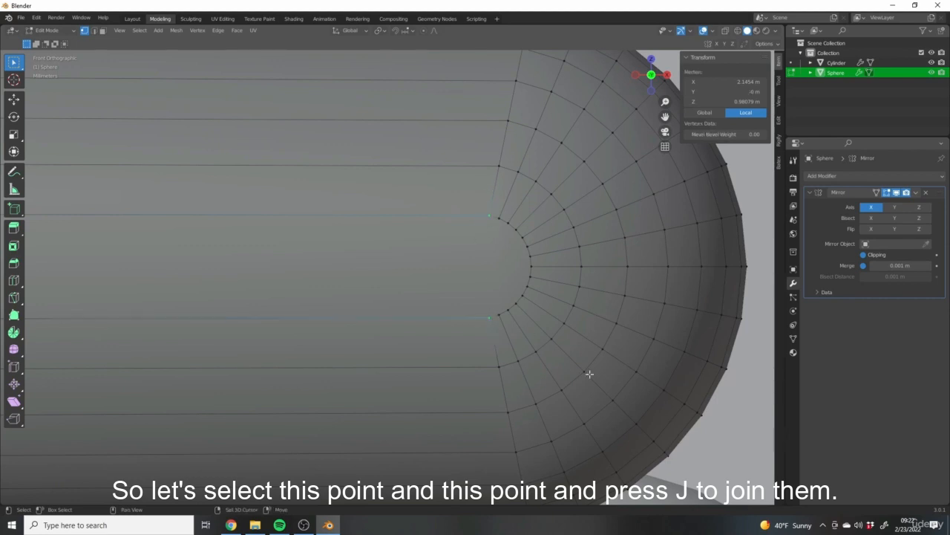
pyautogui.press('j')
pyautogui.scroll(-3, 483, 319)
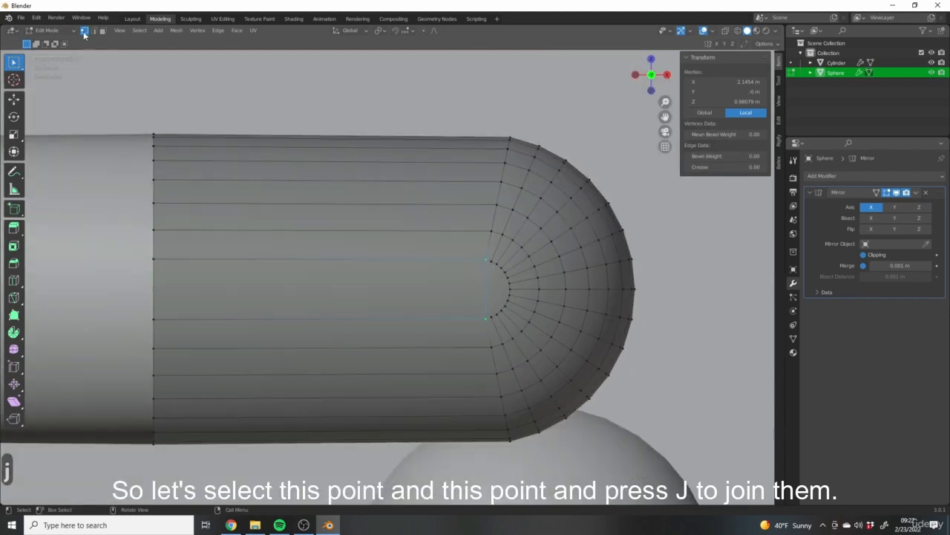
# - In face selection, examine the half-round end face and the long four-sided face beside it by selecting each in turn
pyautogui.click(103, 31)
pyautogui.click(489, 282)
pyautogui.scroll(3, 481, 203)
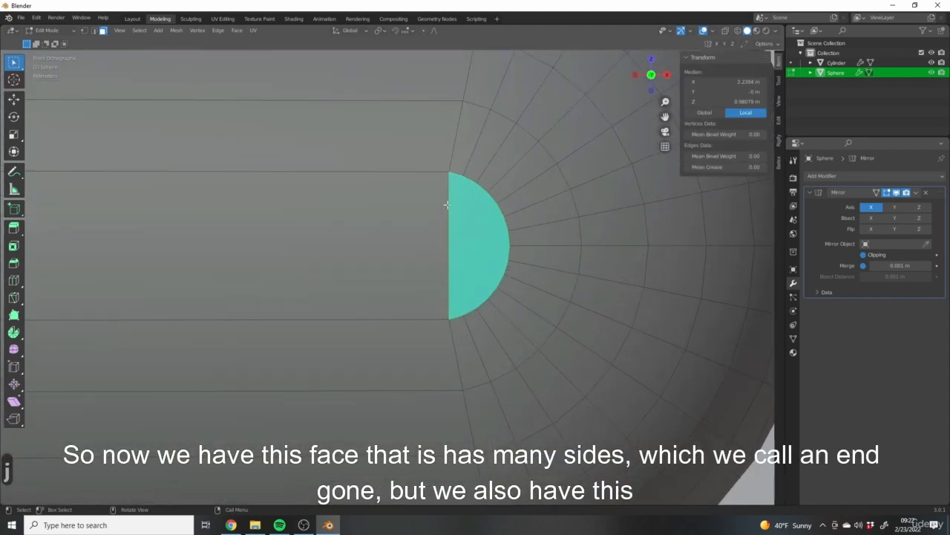
pyautogui.scroll(-5, 524, 259)
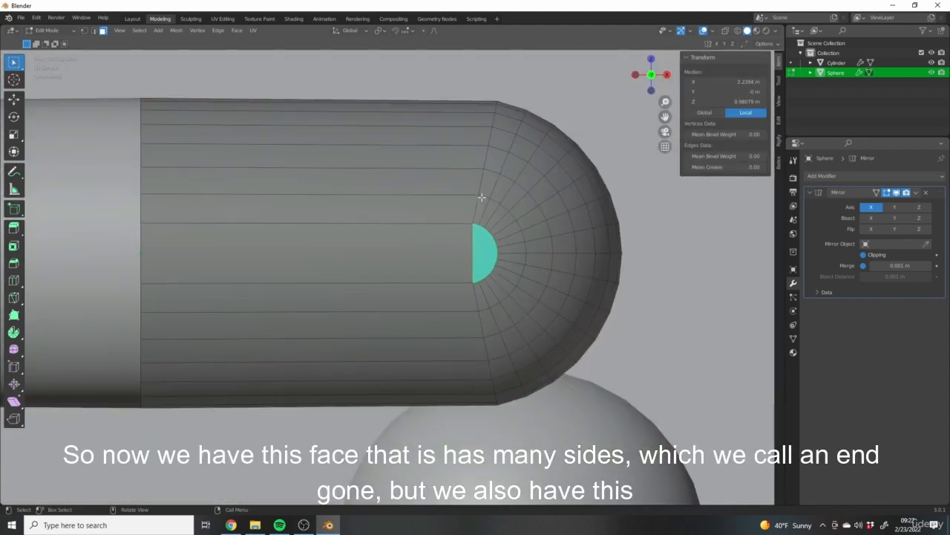
pyautogui.click(390, 265)
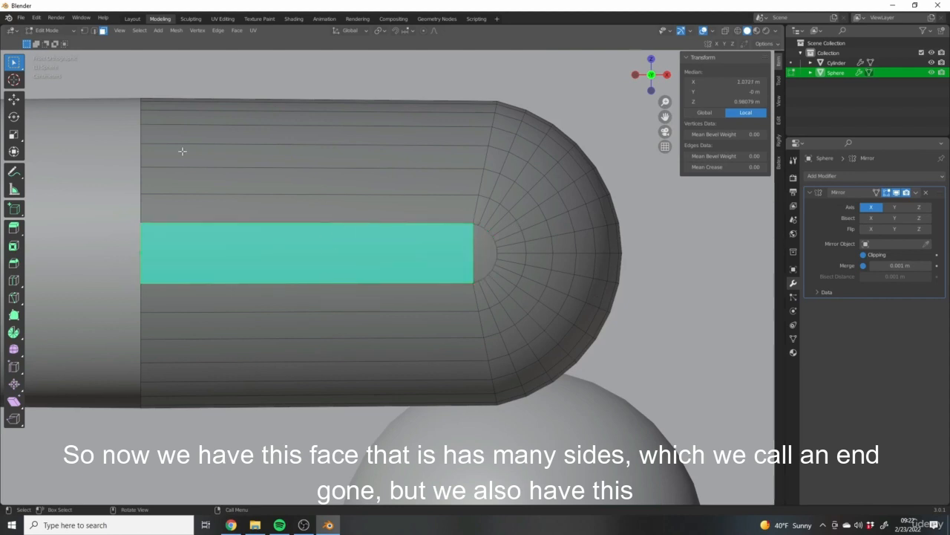
# - Add one centred loop cut across the straight section of the tube's editable half, without sliding it
pyautogui.hotkey('ctrl', 'r')
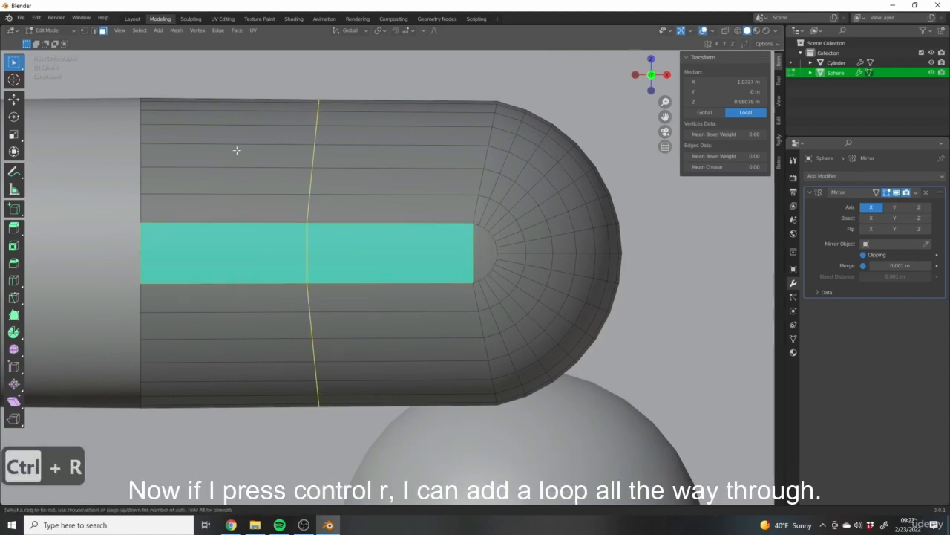
pyautogui.click(332, 124)
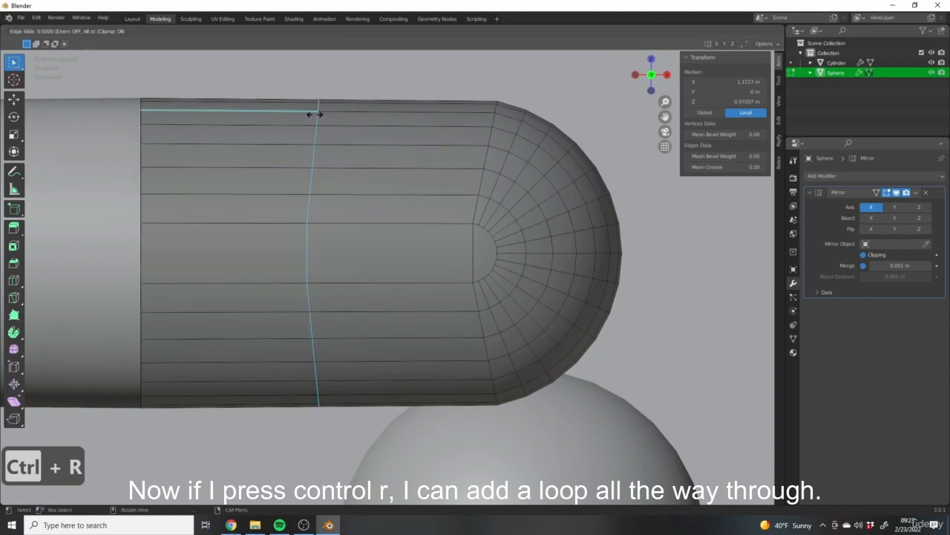
pyautogui.click(319, 365)
# - Straighten the new edge loop by scaling it to 0 along the X axis
pyautogui.scroll(-5, 319, 365)
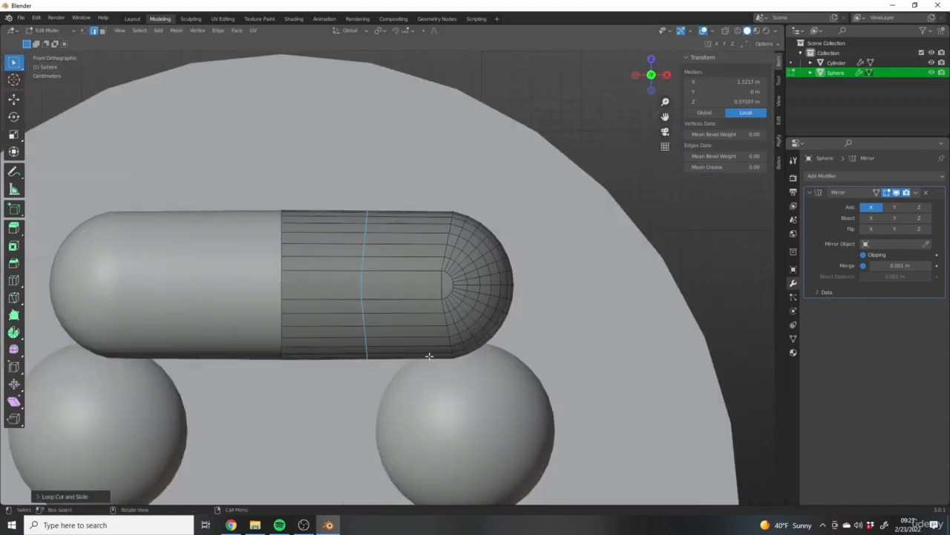
pyautogui.scroll(6, 385, 192)
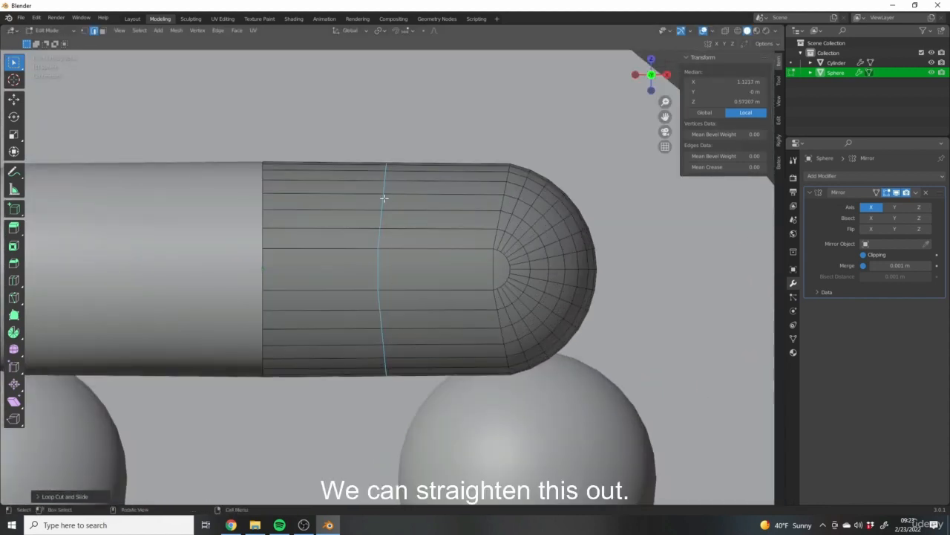
pyautogui.keyDown('shift'); pyautogui.moveTo(467, 262); pyautogui.dragTo(495, 259, button='middle'); pyautogui.keyUp('shift')
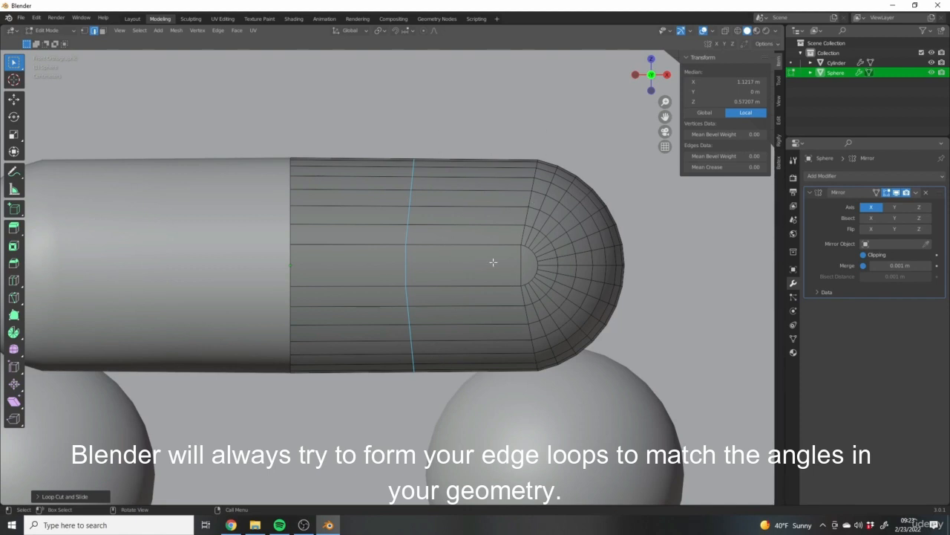
pyautogui.keyDown('shift'); pyautogui.moveTo(442, 215); pyautogui.dragTo(491, 215, button='middle'); pyautogui.keyUp('shift')
pyautogui.keyDown('shift'); pyautogui.moveTo(528, 263); pyautogui.dragTo(460, 250, button='middle'); pyautogui.keyUp('shift')
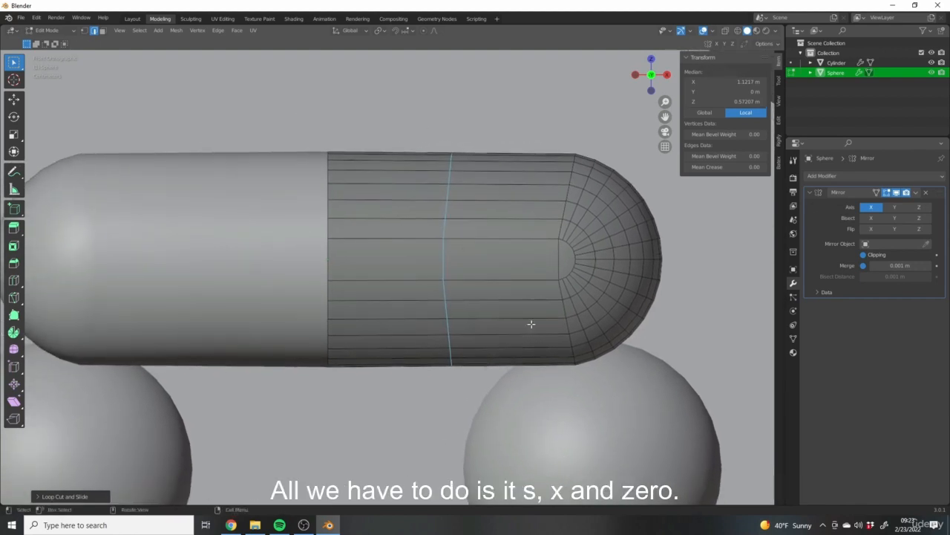
pyautogui.write('sx0')
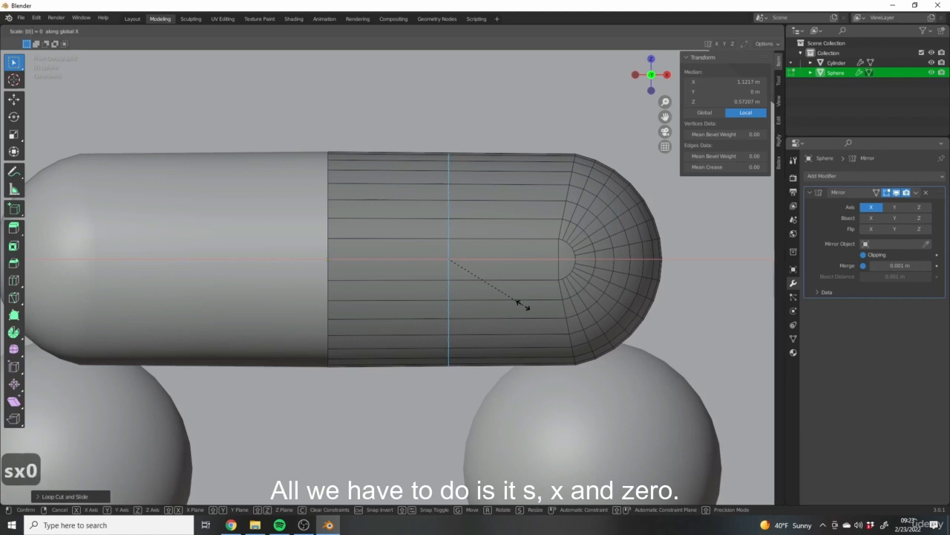
pyautogui.press('Return')
# - Move the straightened loop along X to about 2.05 m, just before the tube's rounded end
pyautogui.scroll(-5, 524, 296)
pyautogui.moveTo(535, 286)
pyautogui.keyDown('shift'); pyautogui.mouseDown(button='middle')
pyautogui.moveTo(524, 261)
pyautogui.moveTo(529, 268)
pyautogui.mouseUp(button='middle'); pyautogui.keyUp('shift')
pyautogui.press('g')
pyautogui.press('x')
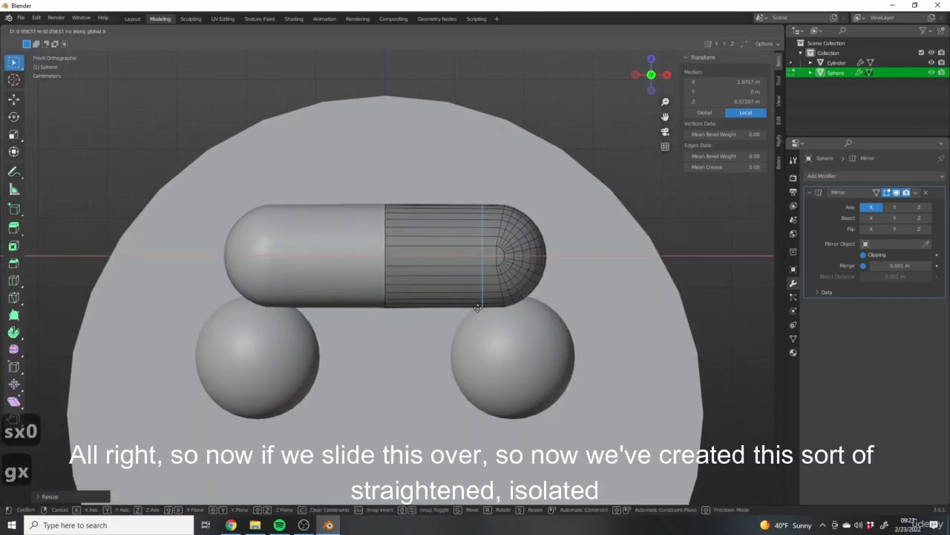
pyautogui.click(378, 202)
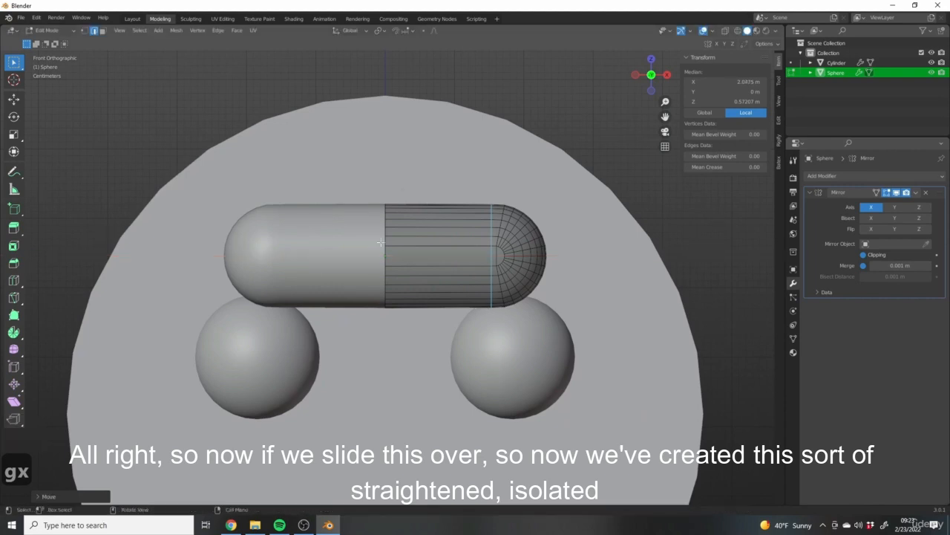
# - Add three evenly spaced loop cuts between the tube's mirror centre and the straightened loop
pyautogui.scroll(5, 464, 268)
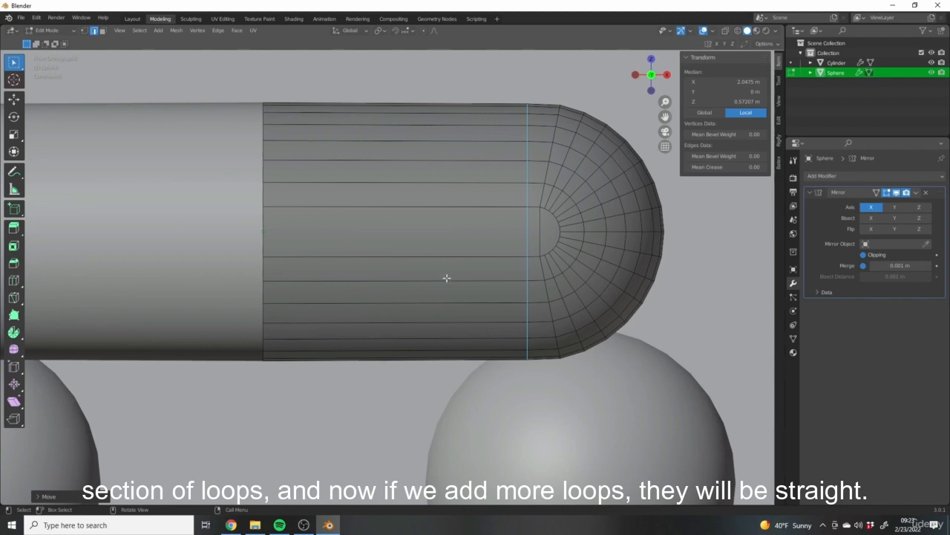
pyautogui.hotkey('ctrl', 'r')
pyautogui.scroll(2, 408, 152)
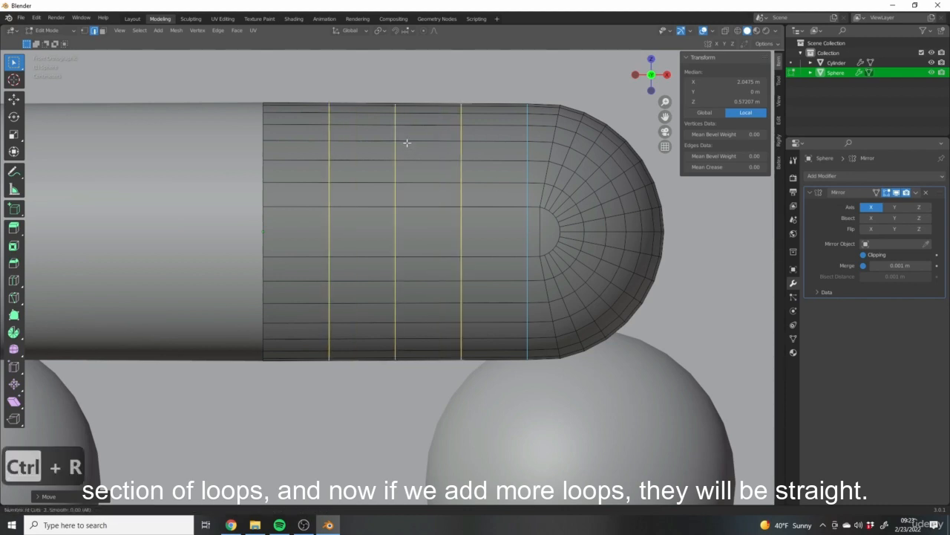
pyautogui.click(407, 142)
pyautogui.rightClick(407, 142)
pyautogui.scroll(-5, 509, 255)
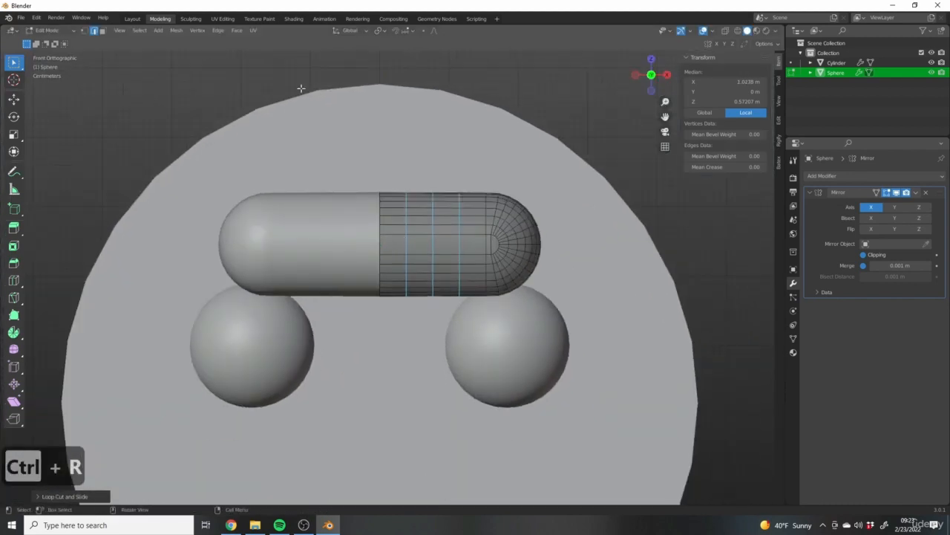
pyautogui.scroll(-4, 301, 88)
pyautogui.scroll(1, 301, 87)
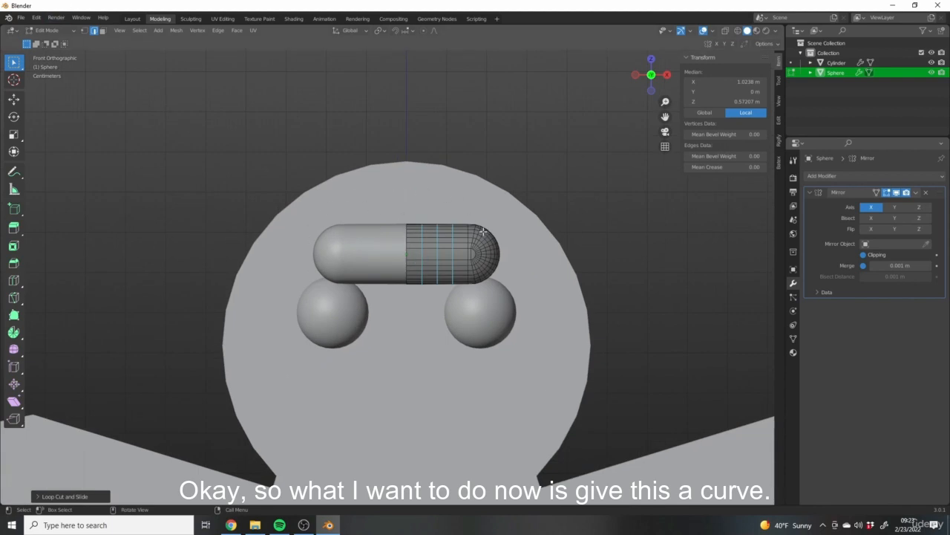
# - Select the edge loop at the tube's mirror centre and enable proportional editing
pyautogui.scroll(4, 483, 272)
pyautogui.scroll(-1, 335, 224)
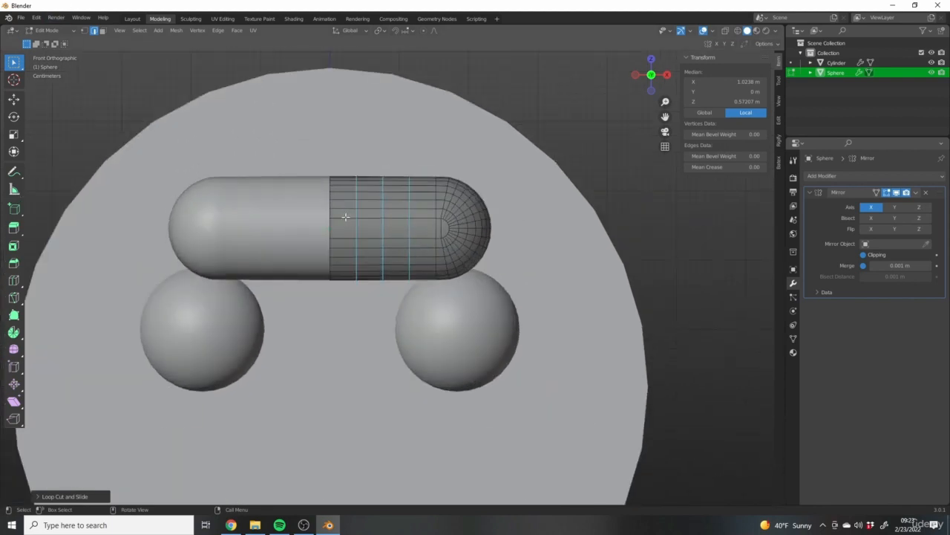
pyautogui.keyDown('shift'); pyautogui.moveTo(356, 219); pyautogui.dragTo(424, 250, button='middle'); pyautogui.keyUp('shift')
pyautogui.keyDown('alt'); pyautogui.click(361, 215); pyautogui.keyUp('alt')
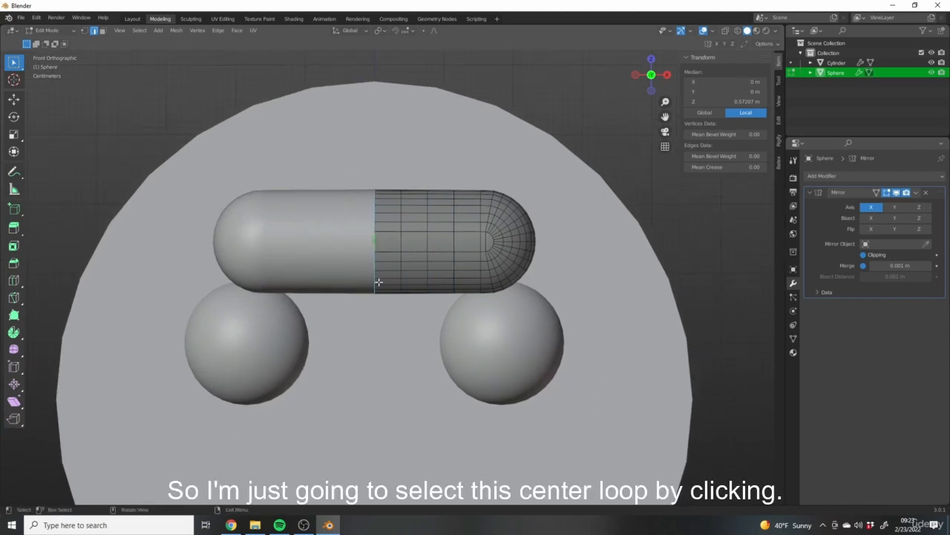
pyautogui.scroll(3, 410, 274)
pyautogui.keyDown('shift'); pyautogui.moveTo(363, 249); pyautogui.dragTo(365, 286, button='middle'); pyautogui.keyUp('shift')
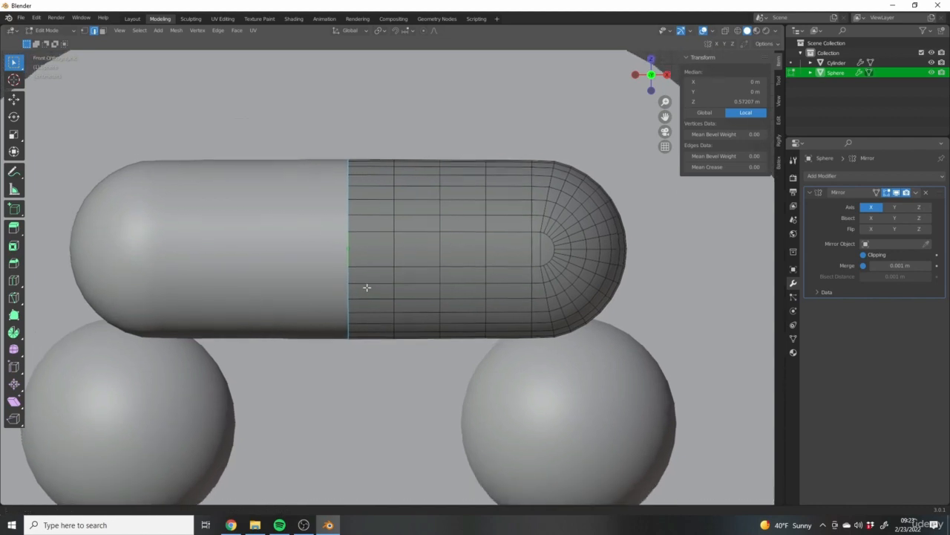
pyautogui.click(424, 30)
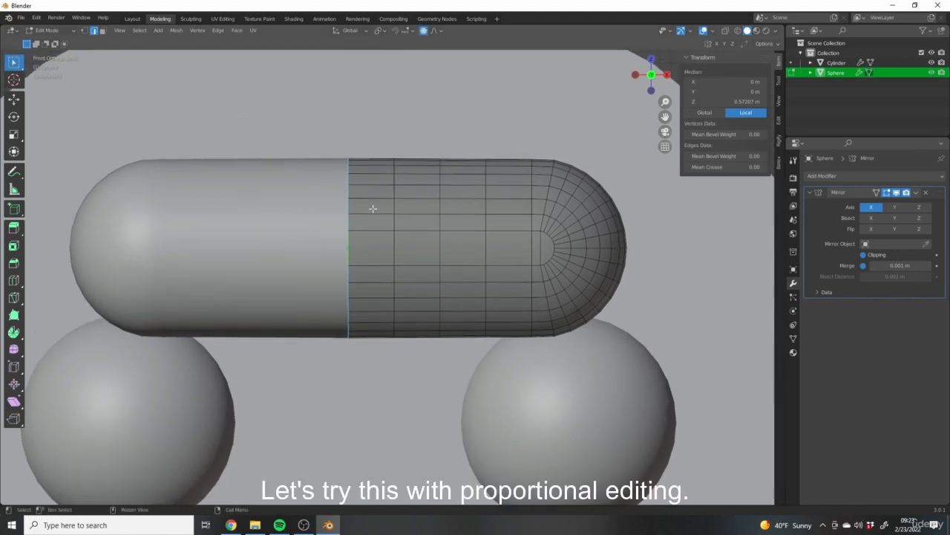
pyautogui.keyDown('shift'); pyautogui.moveTo(373, 209); pyautogui.dragTo(374, 228, button='middle'); pyautogui.keyUp('shift')
pyautogui.press('g')
pyautogui.rightClick(414, 253)
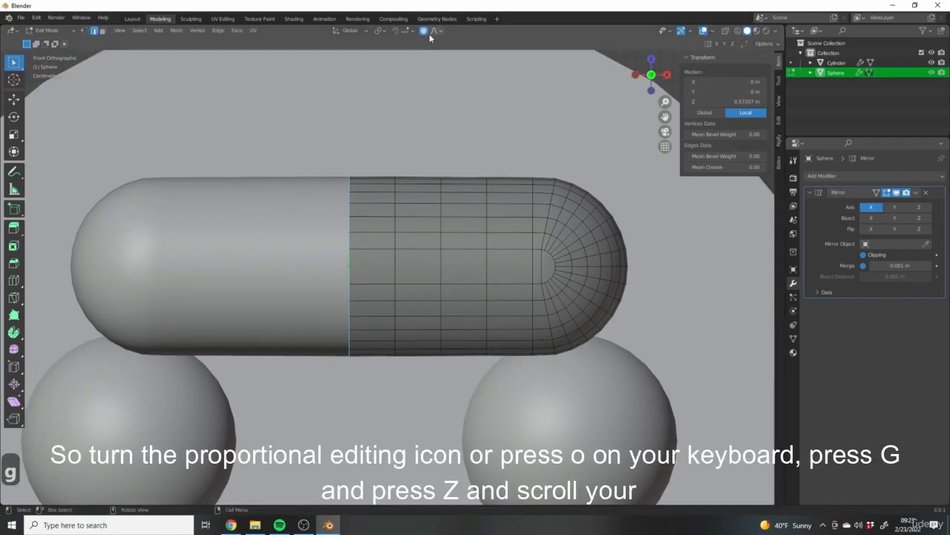
pyautogui.press('o')
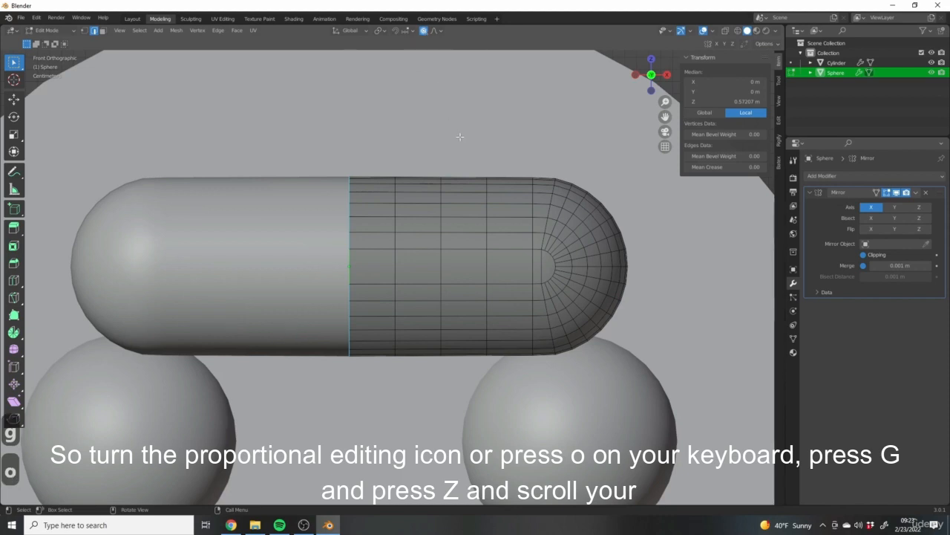
pyautogui.press('o')
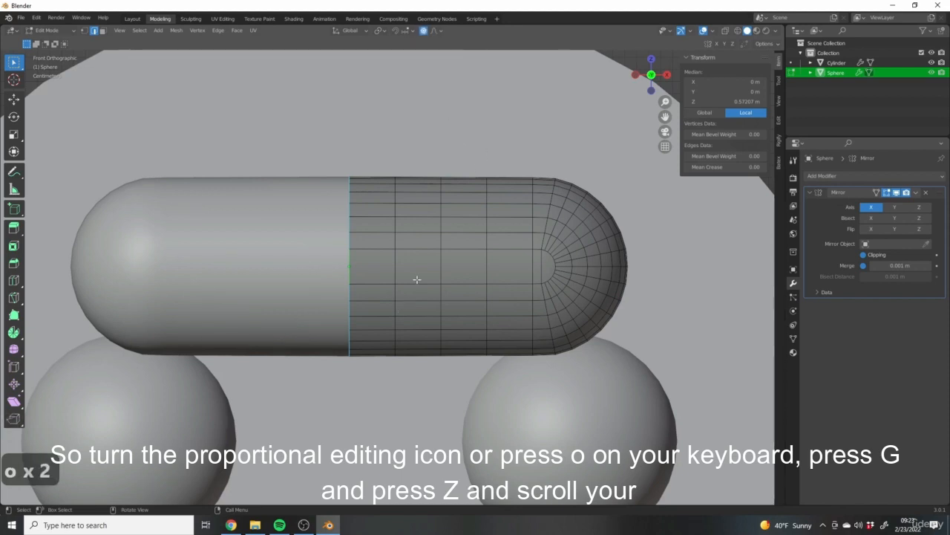
# - Bend the tube into an arch by raising its centre loop about 0.055 m along Z, using smooth proportional falloff with an adjusted influence radius
pyautogui.press('g')
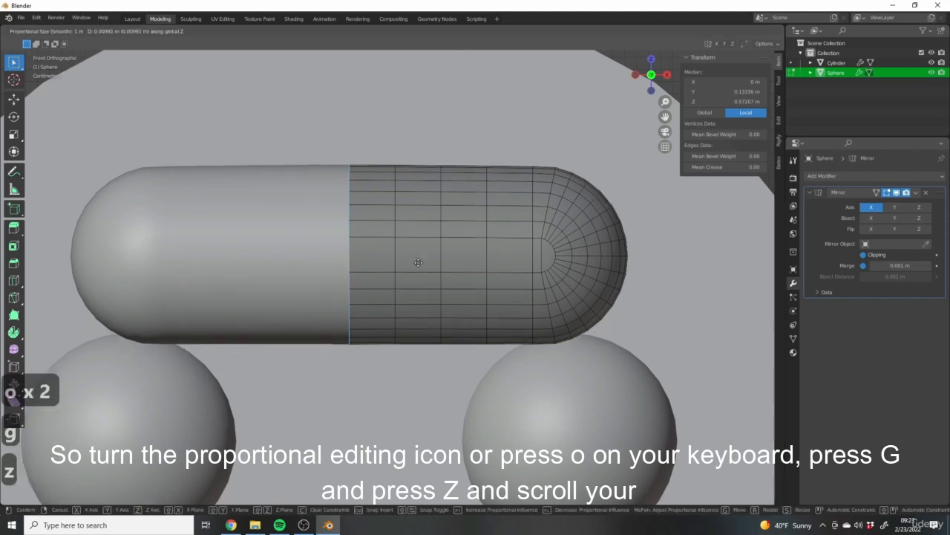
pyautogui.press('z')
pyautogui.scroll(15, 419, 266)
pyautogui.scroll(-2, 419, 261)
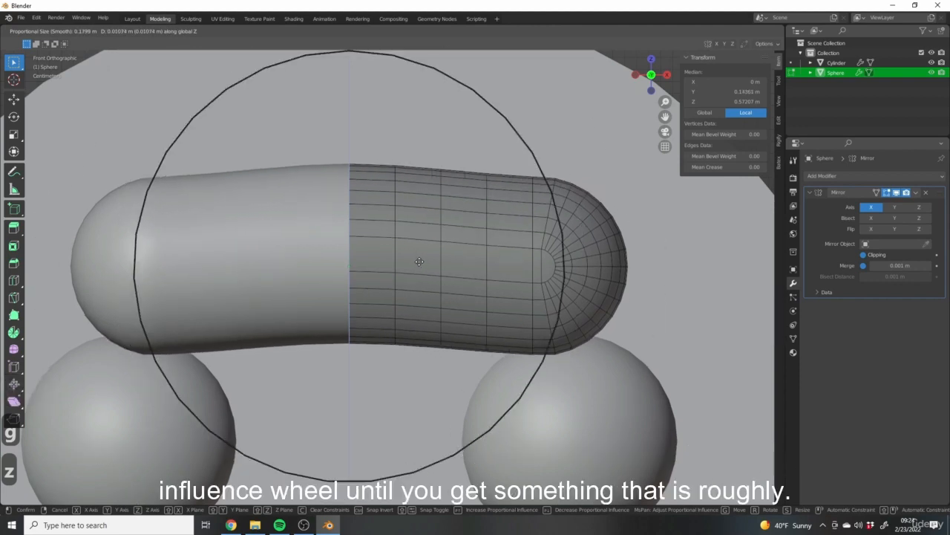
pyautogui.scroll(-4, 435, 230)
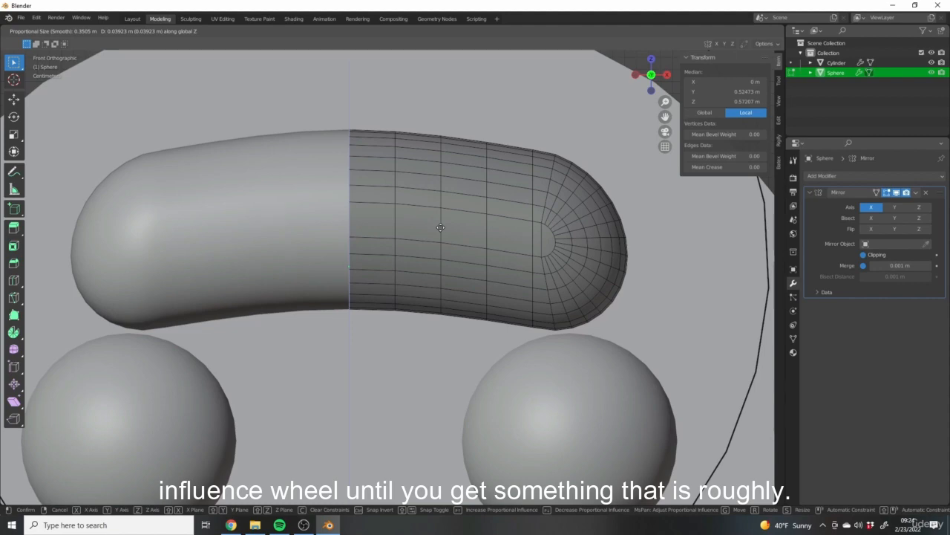
pyautogui.scroll(4, 441, 219)
pyautogui.scroll(-4, 441, 209)
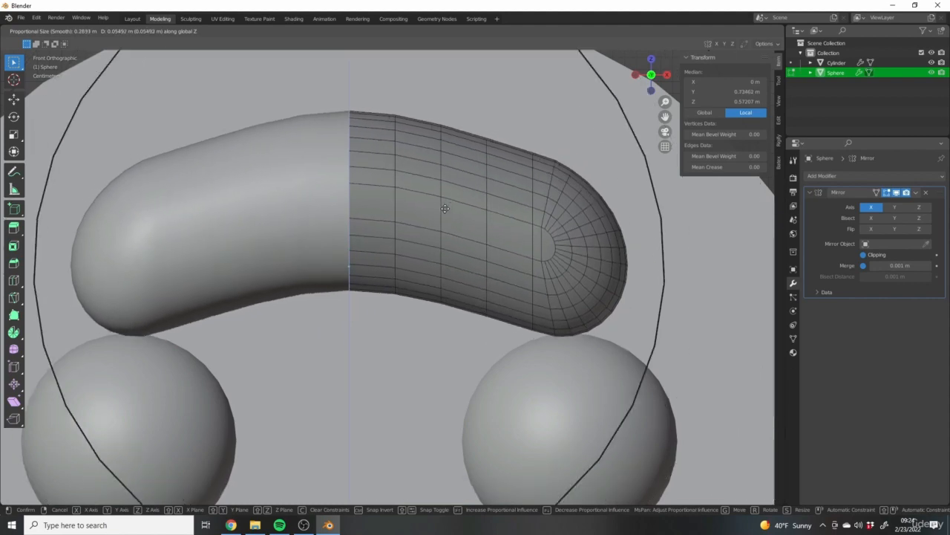
pyautogui.click(443, 208)
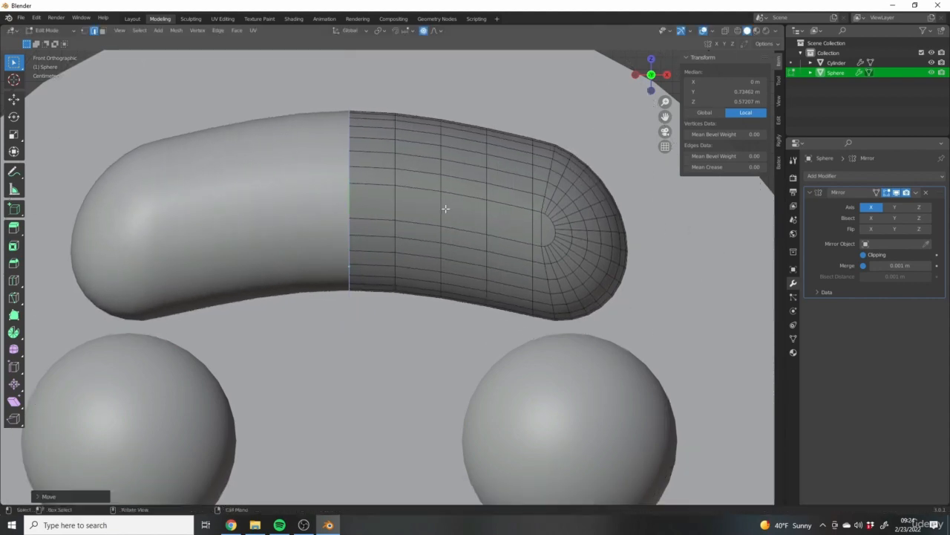
# - Return to Object Mode and shrink the arched tube uniformly to a scale of about 0.037
pyautogui.scroll(-5, 444, 207)
pyautogui.press('Tab')
pyautogui.moveTo(444, 207); pyautogui.dragTo(458, 237, button='middle')
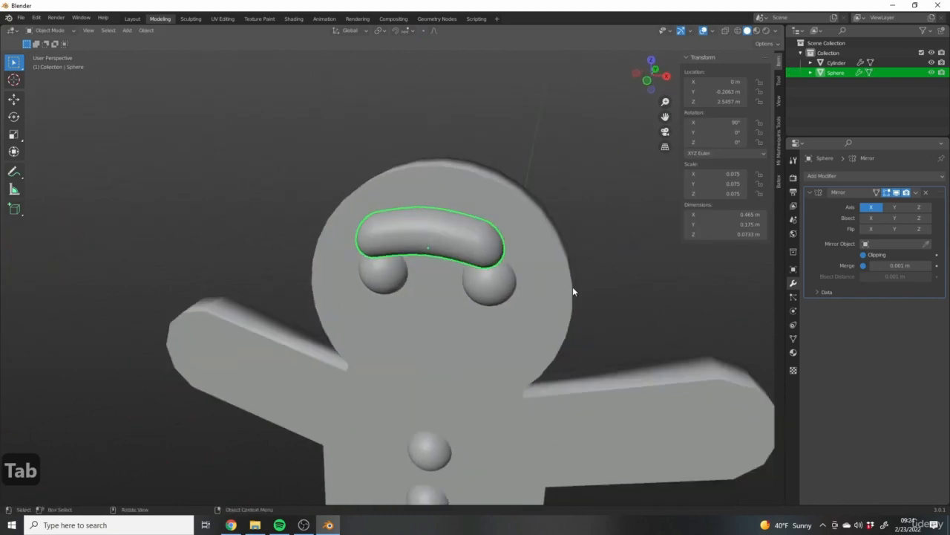
pyautogui.press('s')
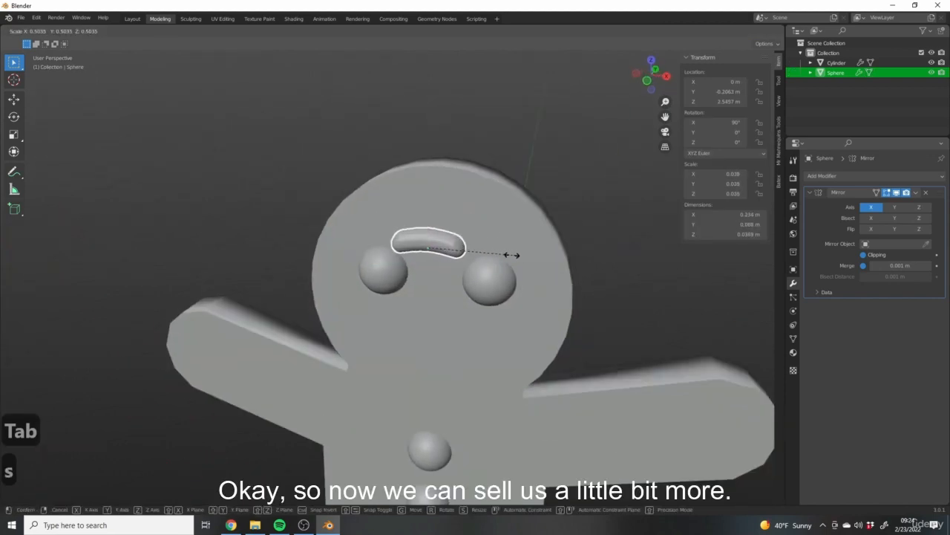
pyautogui.click(520, 261)
# - In front view, place the eyebrow above the eye on the +X side at about X 0.191 m, Z 2.543 m, and tilt it about 11.9° outward
pyautogui.press('KP_1')
pyautogui.keyDown('shift'); pyautogui.moveTo(441, 290); pyautogui.dragTo(362, 293, button='middle'); pyautogui.keyUp('shift')
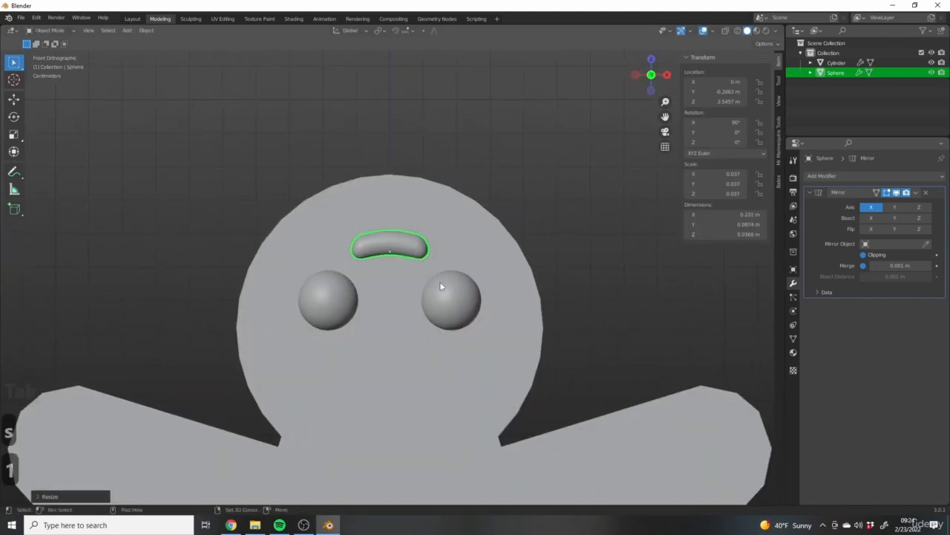
pyautogui.keyDown('shift'); pyautogui.moveTo(440, 286); pyautogui.dragTo(467, 290, button='middle'); pyautogui.keyUp('shift')
pyautogui.press('g')
pyautogui.click(531, 271)
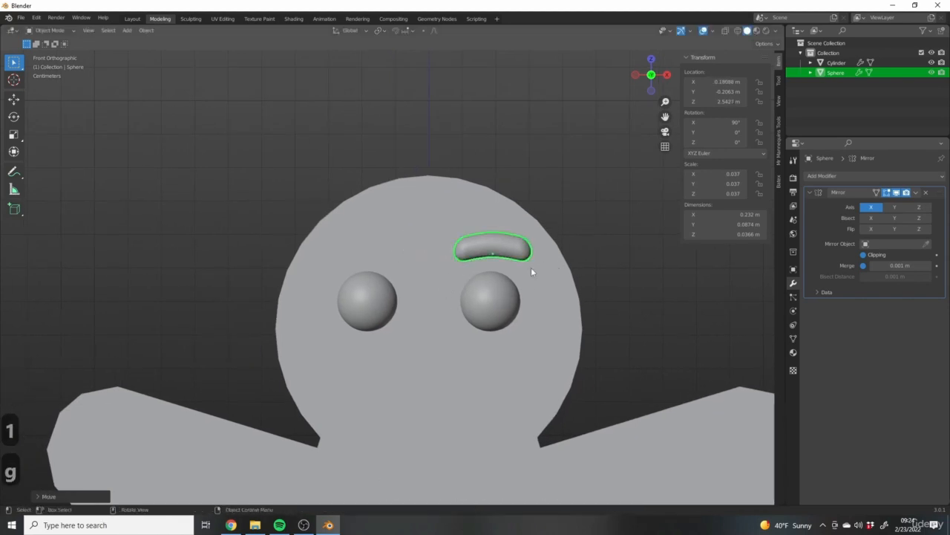
pyautogui.press('r')
pyautogui.click(547, 287)
# - Move the eyebrow along Y to about -0.074 m so it sits on the face's surface
pyautogui.moveTo(548, 286); pyautogui.dragTo(448, 320, button='middle')
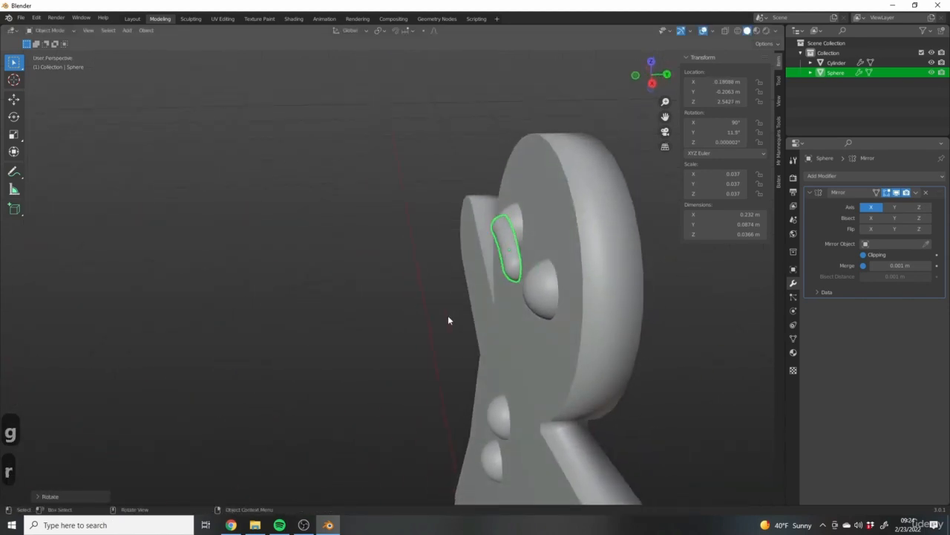
pyautogui.press('g')
pyautogui.press('y')
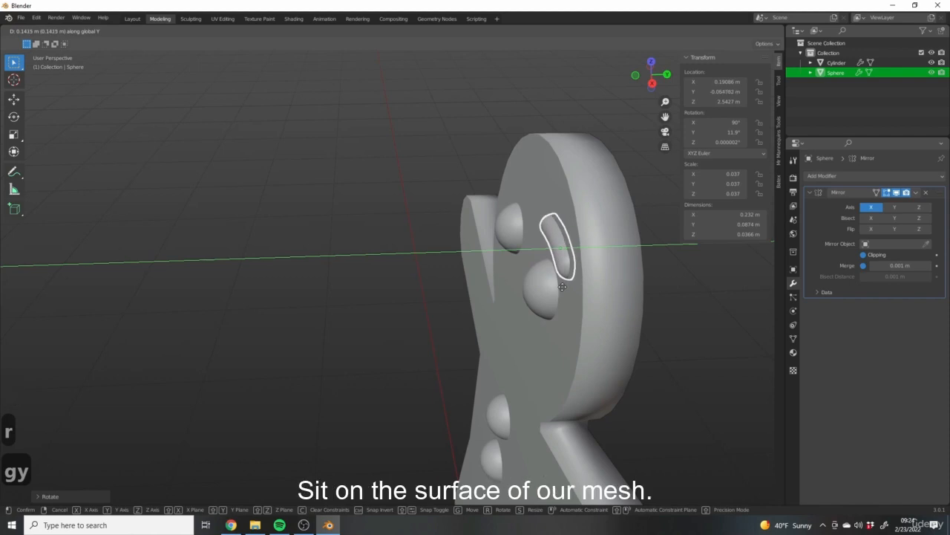
pyautogui.click(560, 286)
pyautogui.moveTo(560, 286); pyautogui.dragTo(476, 173, button='middle')
pyautogui.scroll(-5, 635, 269)
pyautogui.moveTo(635, 269); pyautogui.dragTo(611, 308, button='middle')
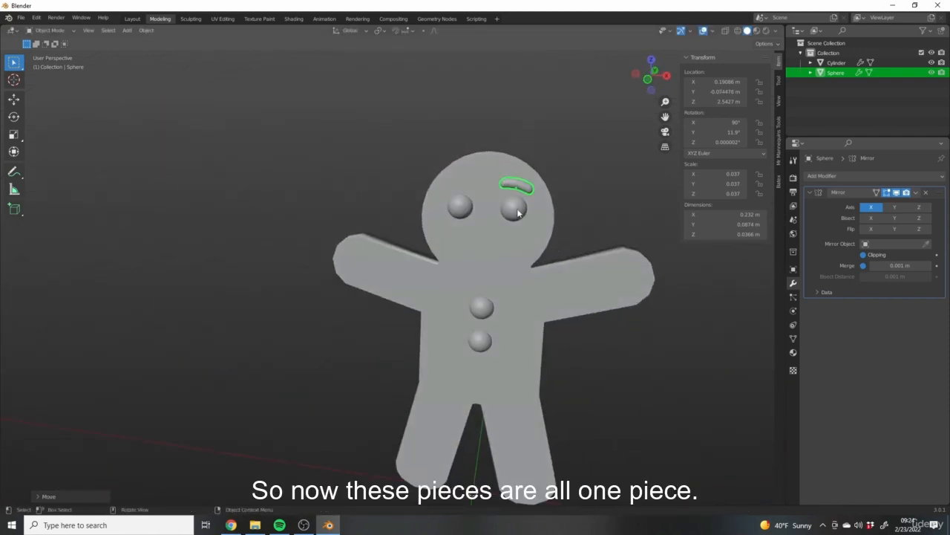
# - Inspect the gingerbread body's mesh in Edit Mode, including the joined eye and button half-spheres, and return to Object Mode
pyautogui.click(451, 237)
pyautogui.press('Tab')
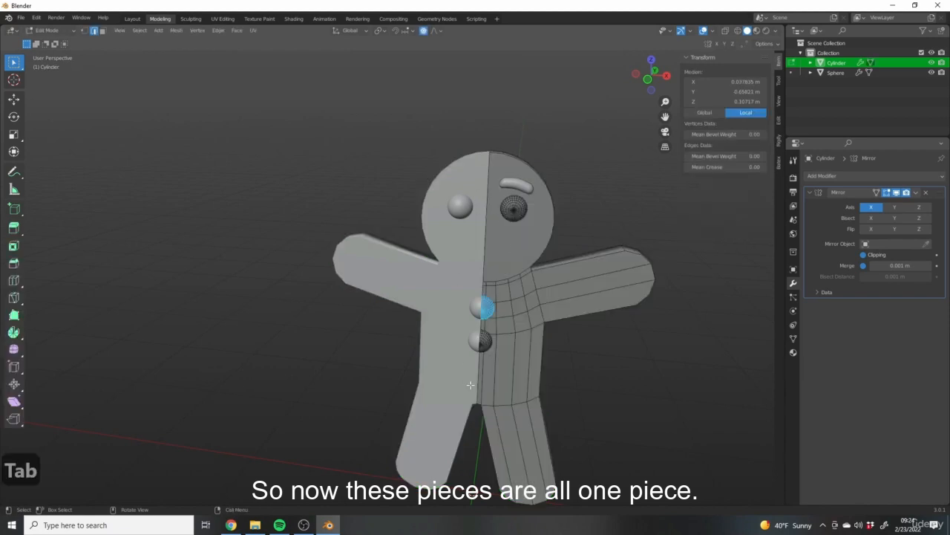
pyautogui.press('Tab')
pyautogui.press('Tab')
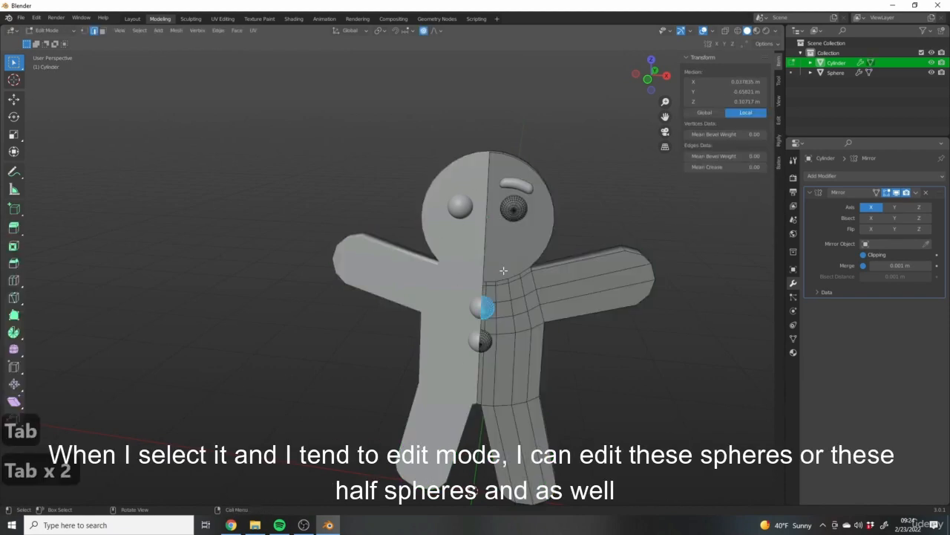
pyautogui.click(524, 213)
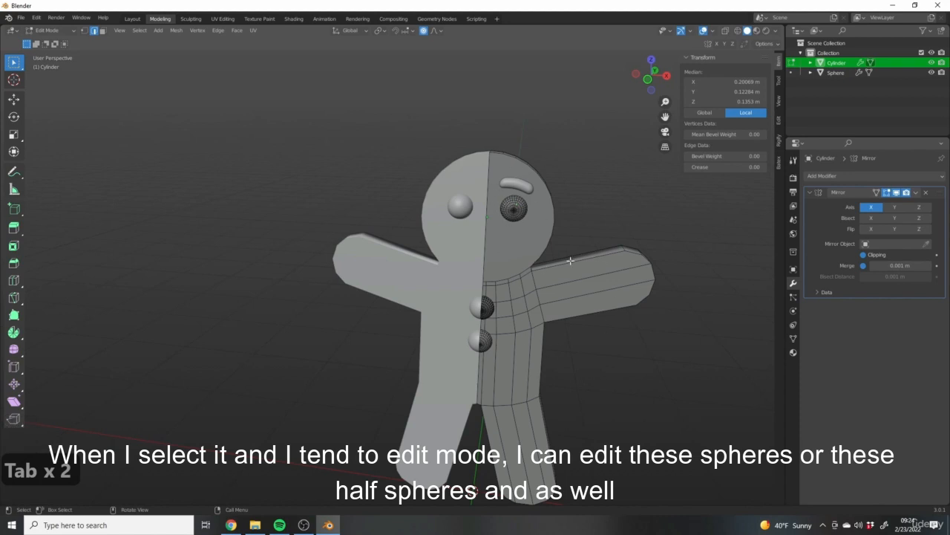
pyautogui.press('Tab')
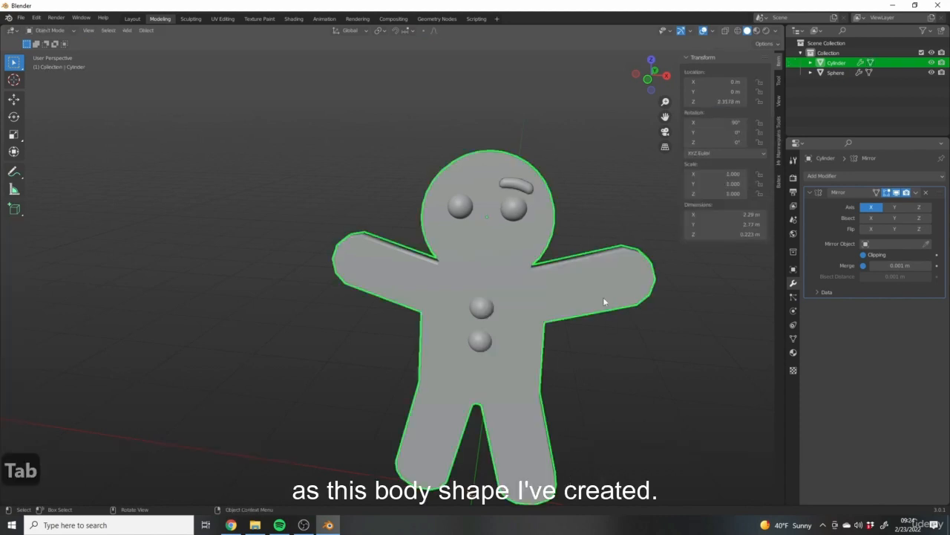
# - Try joining the eyebrow to the gingerbread body with its own Mirror modifier unapplied, and undo the join
pyautogui.moveTo(603, 297); pyautogui.dragTo(638, 266, button='middle')
pyautogui.click(502, 186)
pyautogui.moveTo(536, 189); pyautogui.dragTo(444, 219, button='middle')
pyautogui.click(536, 199)
pyautogui.keyDown('shift'); pyautogui.moveTo(529, 214); pyautogui.dragTo(502, 177, button='middle'); pyautogui.keyUp('shift')
pyautogui.scroll(3, 511, 224)
pyautogui.click(508, 187)
pyautogui.scroll(4, 434, 186)
pyautogui.keyDown('shift'); pyautogui.click(483, 153); pyautogui.keyUp('shift')
pyautogui.hotkey('ctrl', 'j')
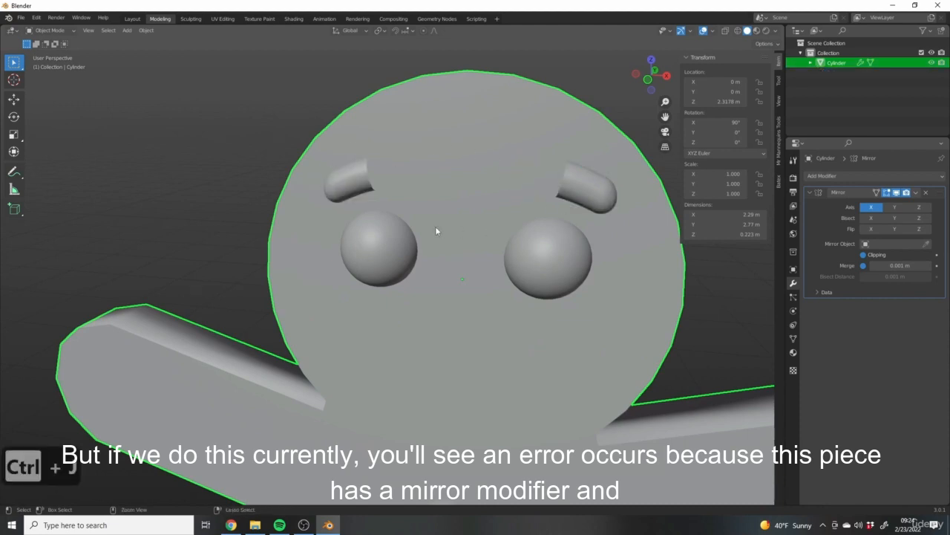
pyautogui.hotkey('ctrl', 'z')
# - Compare the Mirror modifiers of the eyebrow and the gingerbread body and examine how each object is mirrored
pyautogui.click(549, 189)
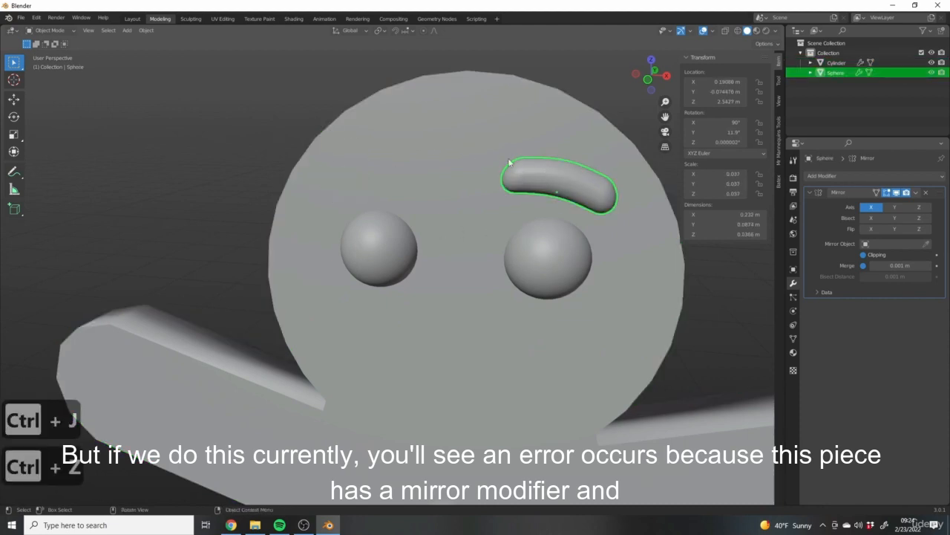
pyautogui.click(415, 124)
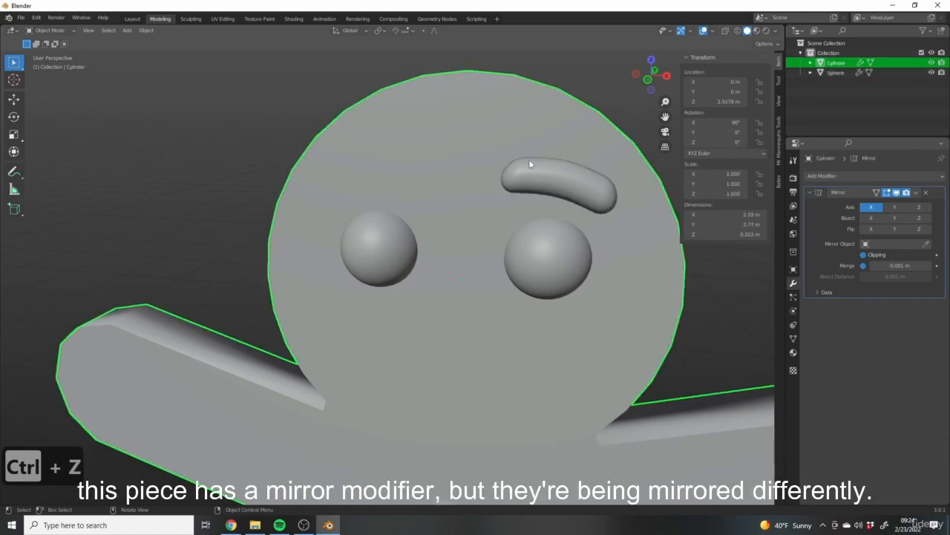
pyautogui.click(548, 189)
pyautogui.moveTo(439, 208); pyautogui.dragTo(450, 113, button='middle')
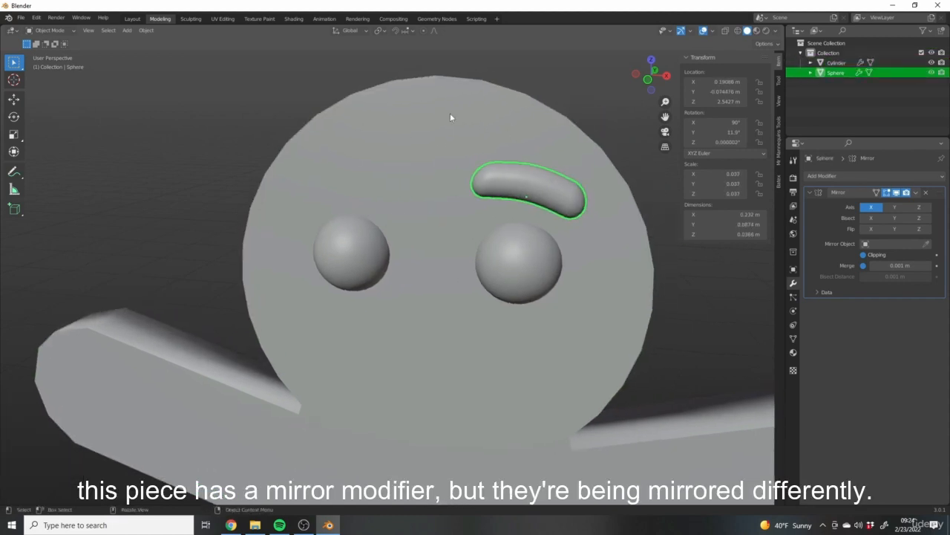
pyautogui.keyDown('shift'); pyautogui.moveTo(434, 224); pyautogui.dragTo(405, 247, button='middle'); pyautogui.keyUp('shift')
pyautogui.scroll(1, 387, 215)
pyautogui.scroll(-2, 415, 256)
pyautogui.moveTo(446, 272); pyautogui.dragTo(510, 236, button='middle')
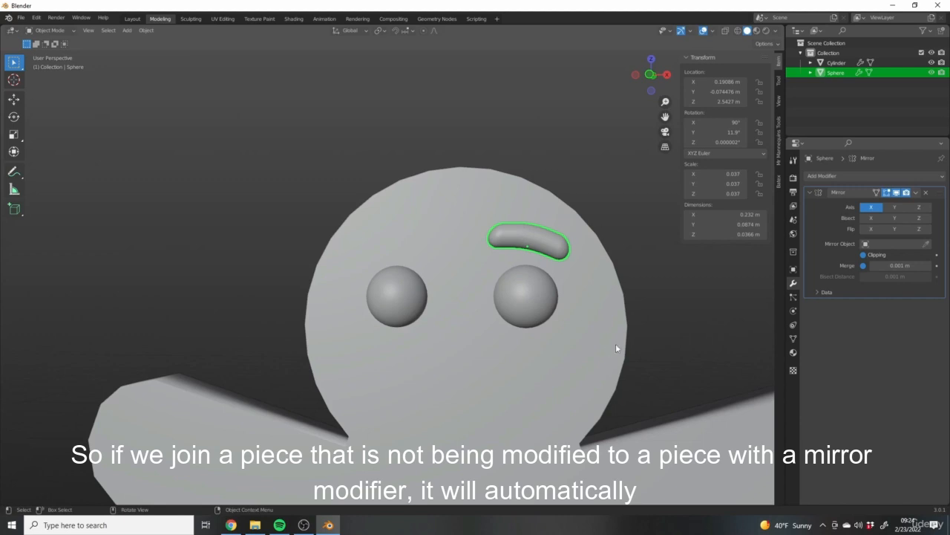
pyautogui.moveTo(575, 386); pyautogui.dragTo(514, 254, button='middle')
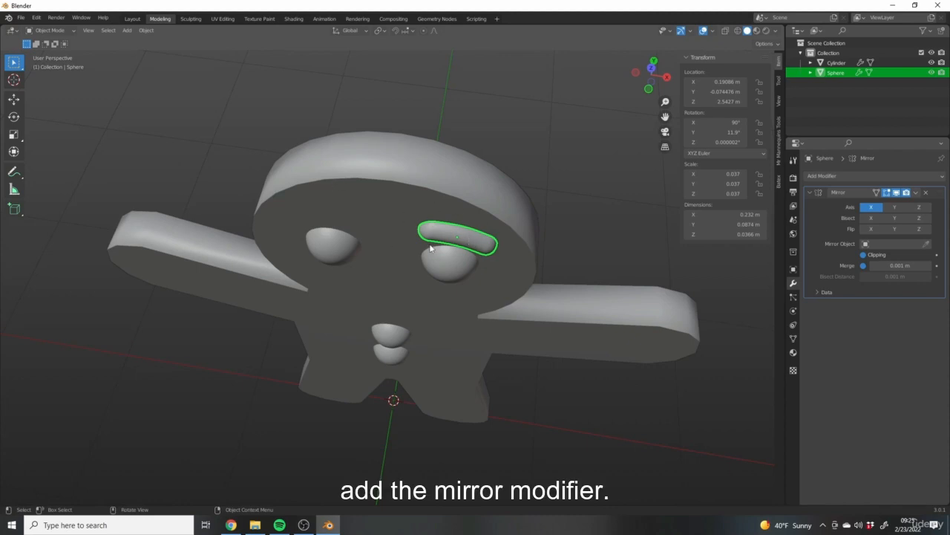
pyautogui.moveTo(431, 248); pyautogui.dragTo(471, 195, button='middle')
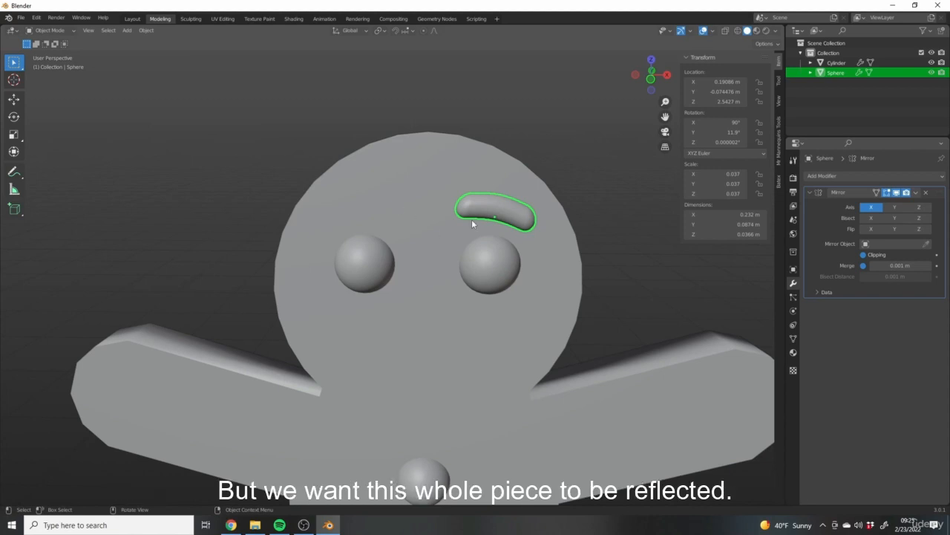
pyautogui.scroll(4, 470, 211)
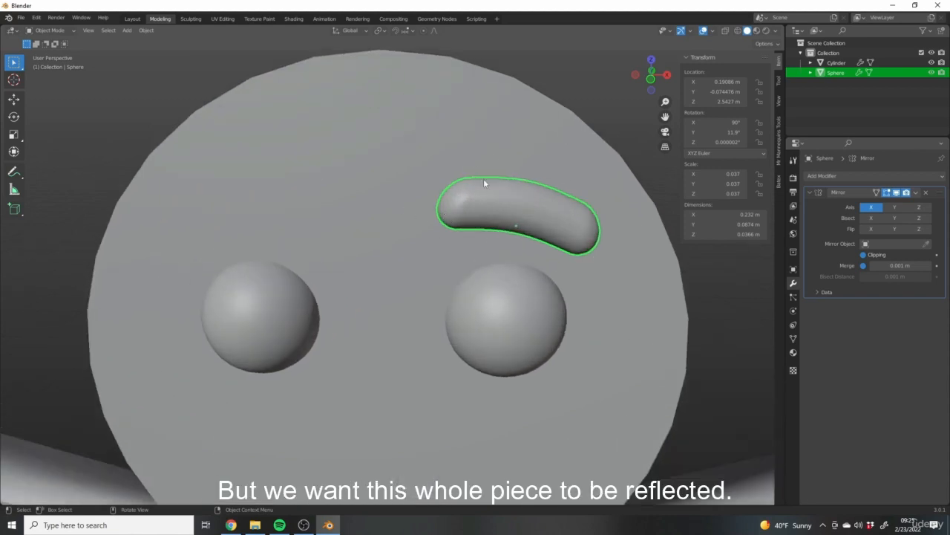
pyautogui.scroll(-4, 418, 213)
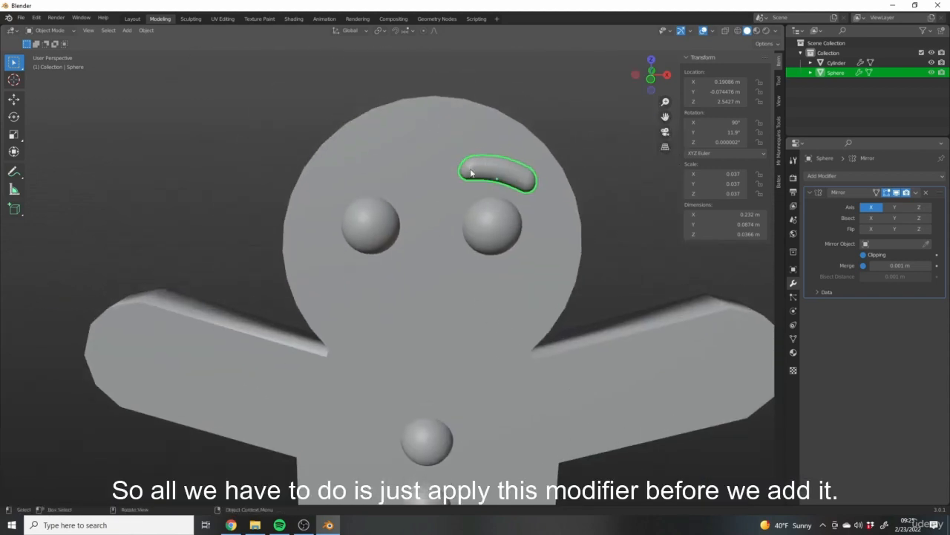
pyautogui.scroll(1, 589, 223)
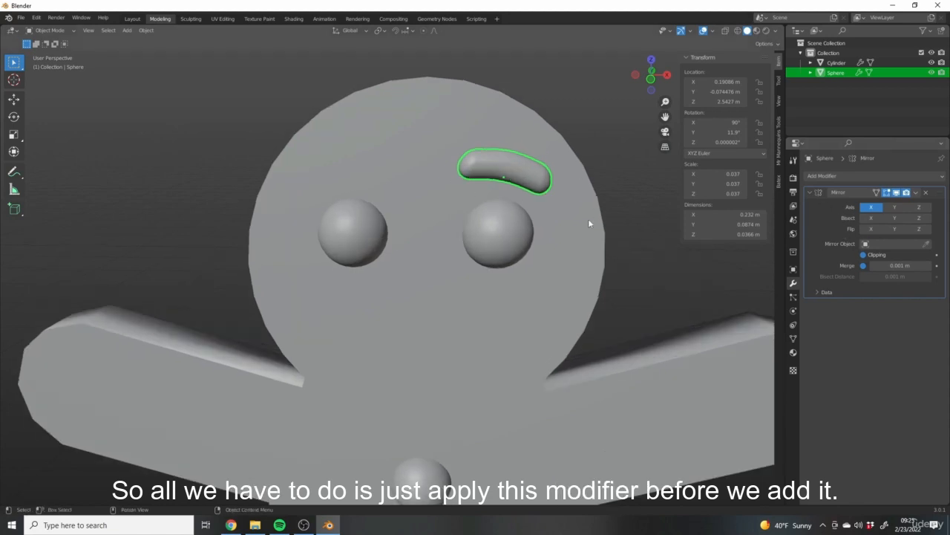
pyautogui.keyDown('shift'); pyautogui.moveTo(386, 139); pyautogui.dragTo(464, 159, button='middle'); pyautogui.keyUp('shift')
pyautogui.scroll(2, 561, 210)
pyautogui.keyDown('shift'); pyautogui.moveTo(629, 182); pyautogui.dragTo(556, 162, button='middle'); pyautogui.keyUp('shift')
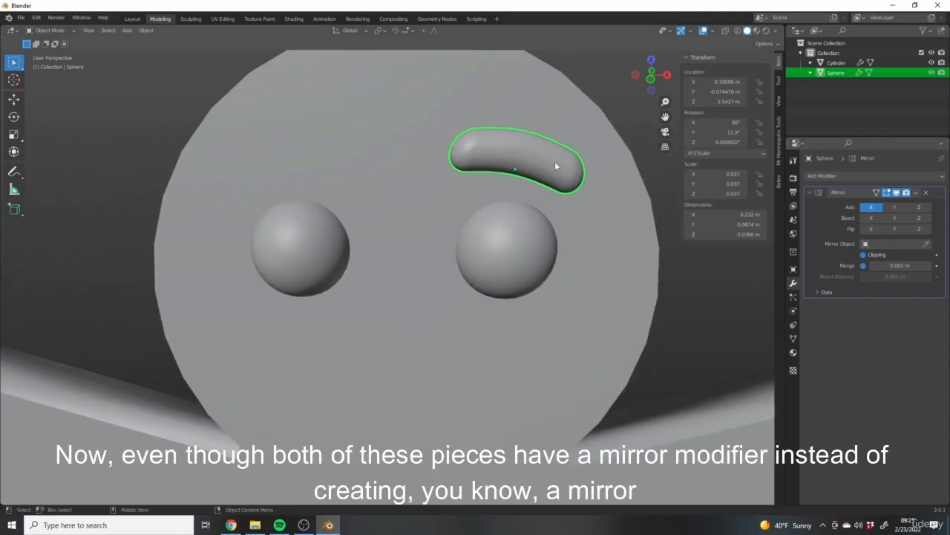
pyautogui.click(810, 193)
pyautogui.click(526, 150)
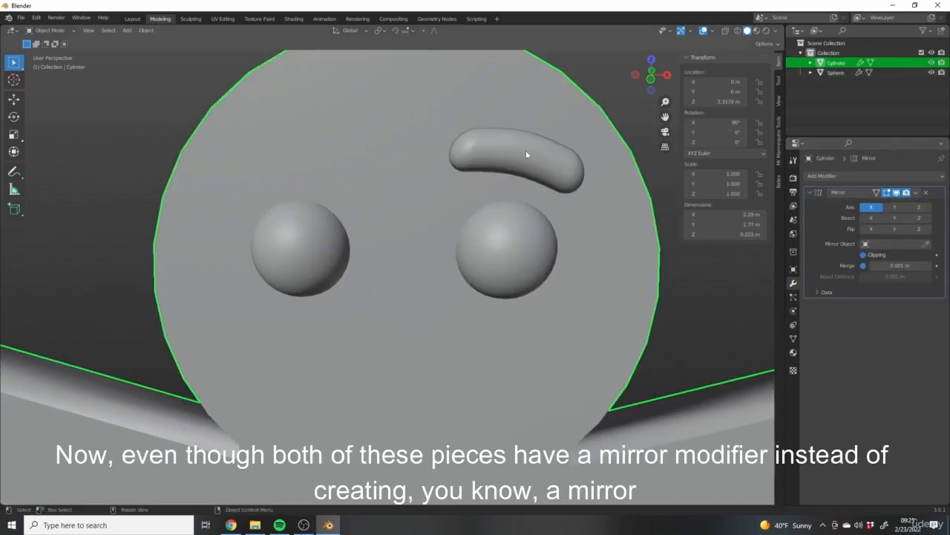
pyautogui.hotkey('ctrl', 'z')
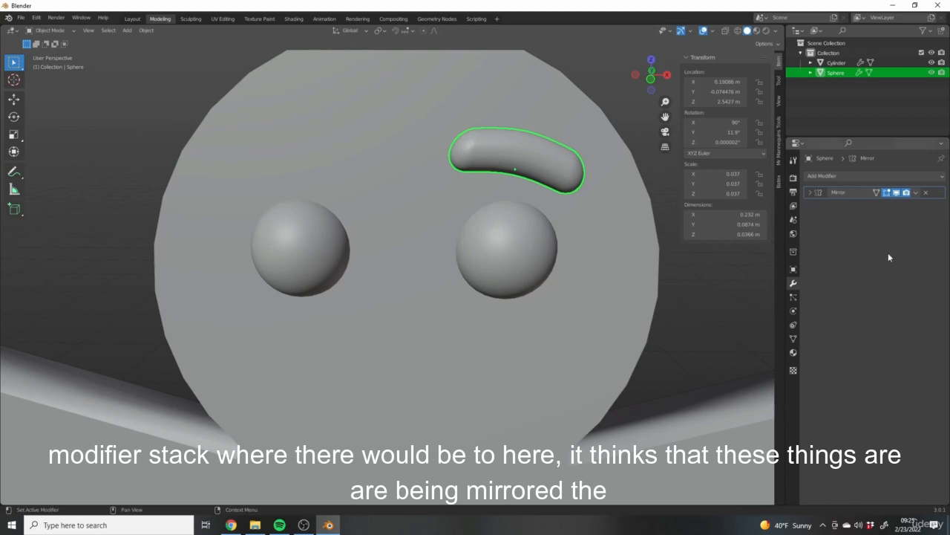
pyautogui.moveTo(403, 202); pyautogui.dragTo(487, 199, button='middle')
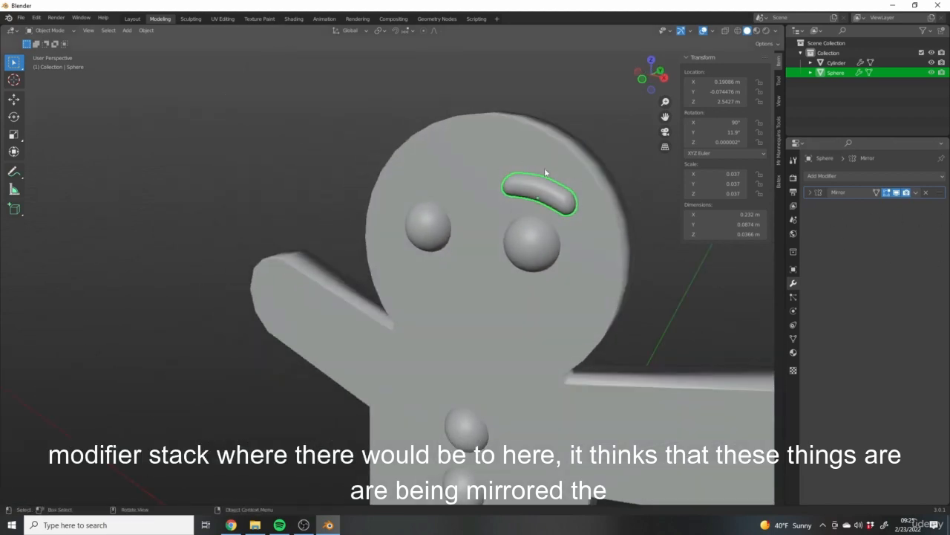
pyautogui.moveTo(572, 201); pyautogui.dragTo(594, 159, button='middle')
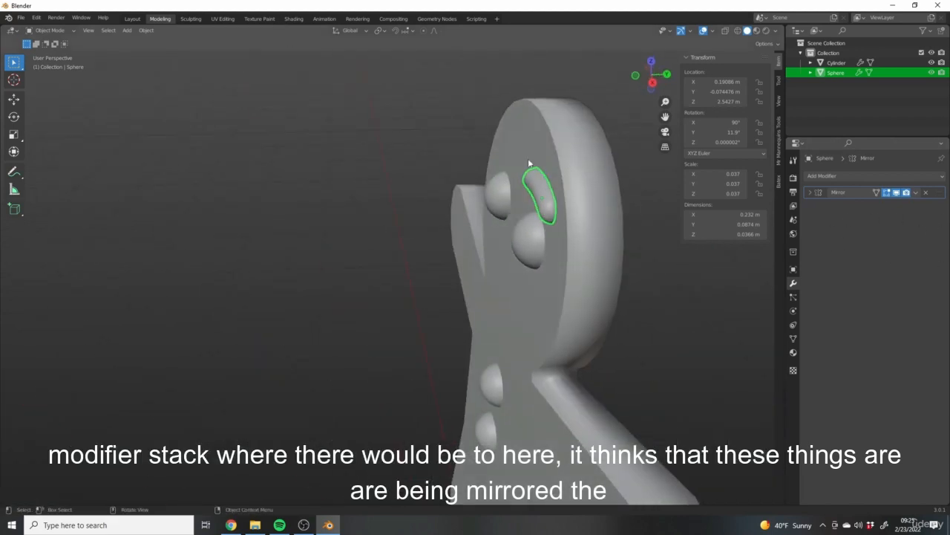
pyautogui.moveTo(504, 176); pyautogui.dragTo(543, 202, button='middle')
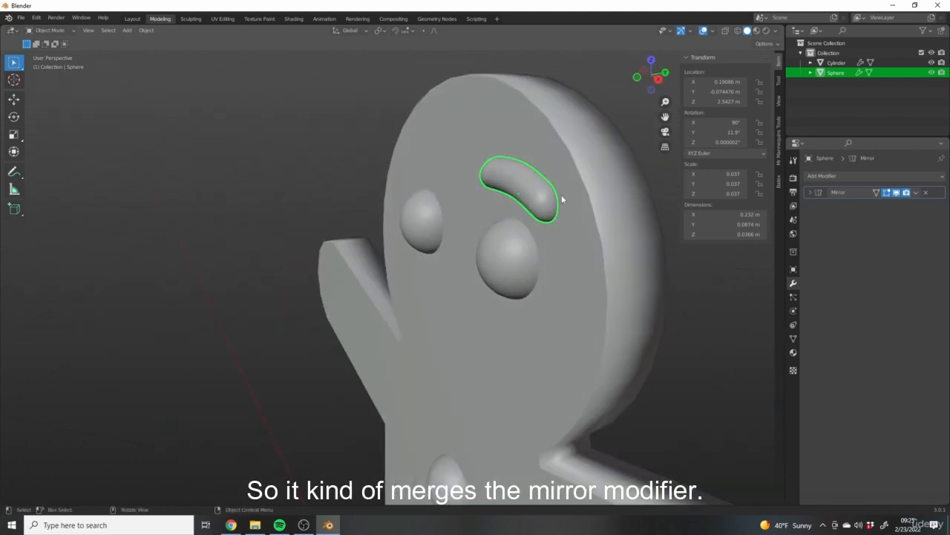
pyautogui.moveTo(486, 146); pyautogui.dragTo(523, 174, button='middle')
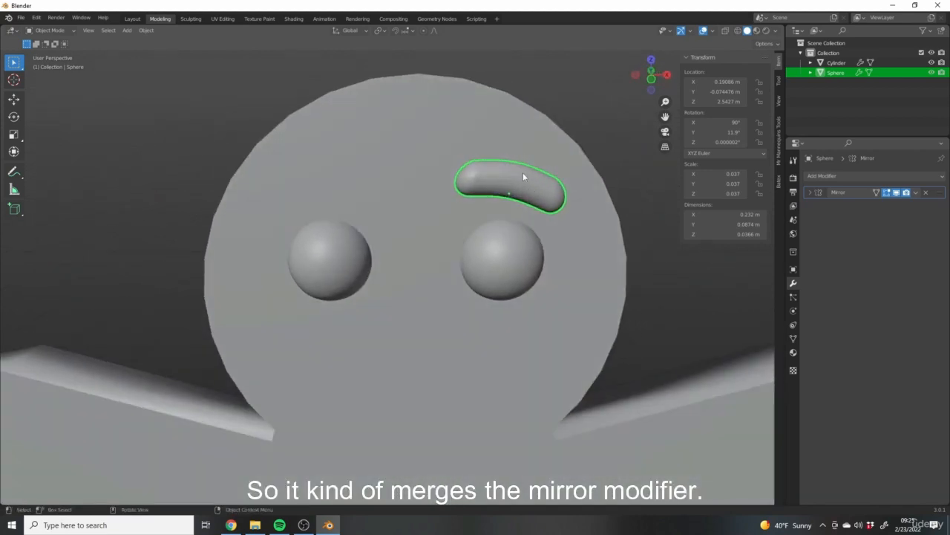
# - Apply the Mirror modifier on the eyebrow object
pyautogui.click(437, 116)
pyautogui.click(496, 199)
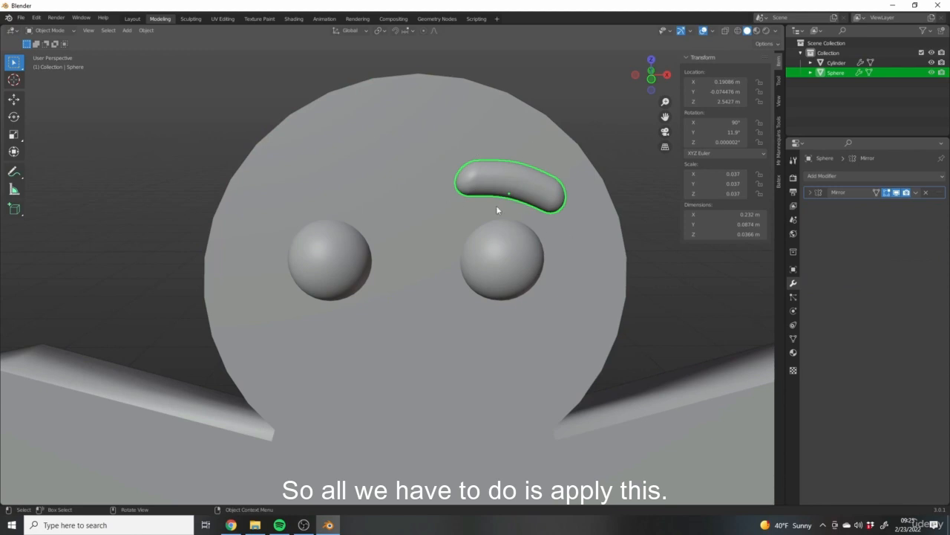
pyautogui.scroll(1, 512, 178)
pyautogui.click(810, 192)
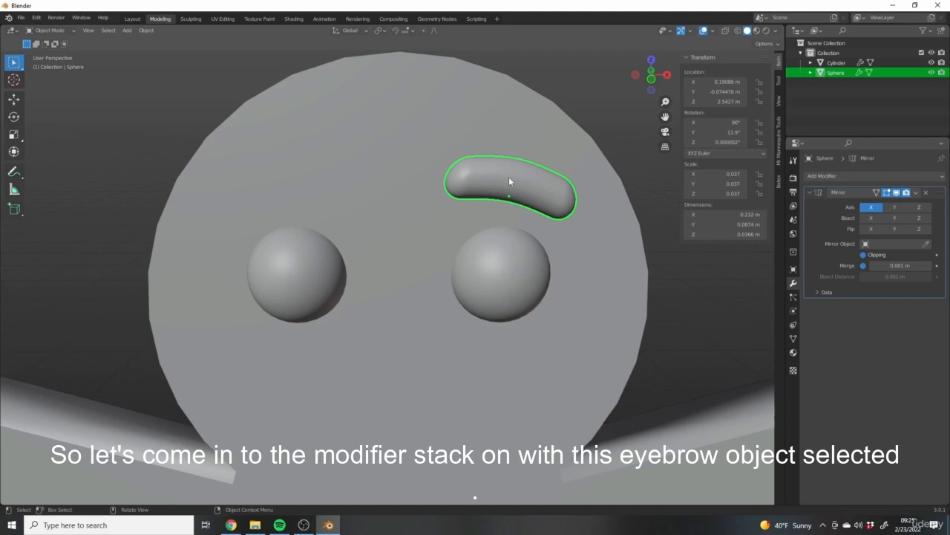
pyautogui.click(917, 193)
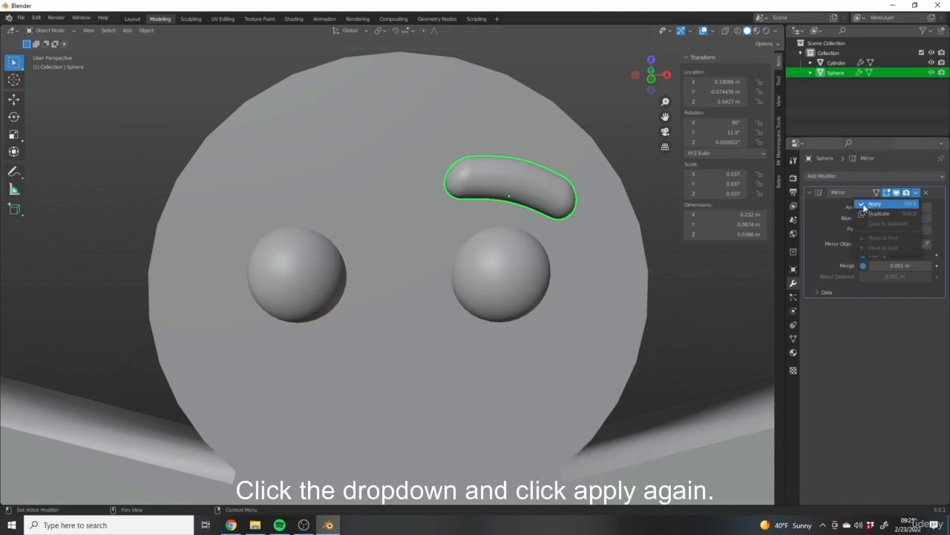
pyautogui.click(873, 205)
pyautogui.hotkey('ctrl', 'z')
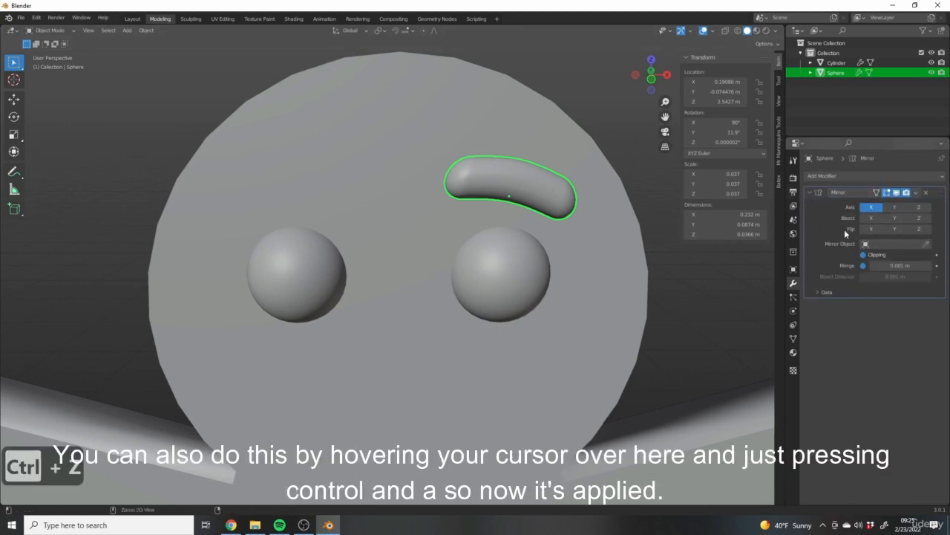
pyautogui.hotkey('ctrl', 'a')
# - Check the eyebrow's complete mesh in Edit Mode and return to Object Mode
pyautogui.moveTo(586, 219); pyautogui.dragTo(529, 193, button='middle')
pyautogui.press('Tab')
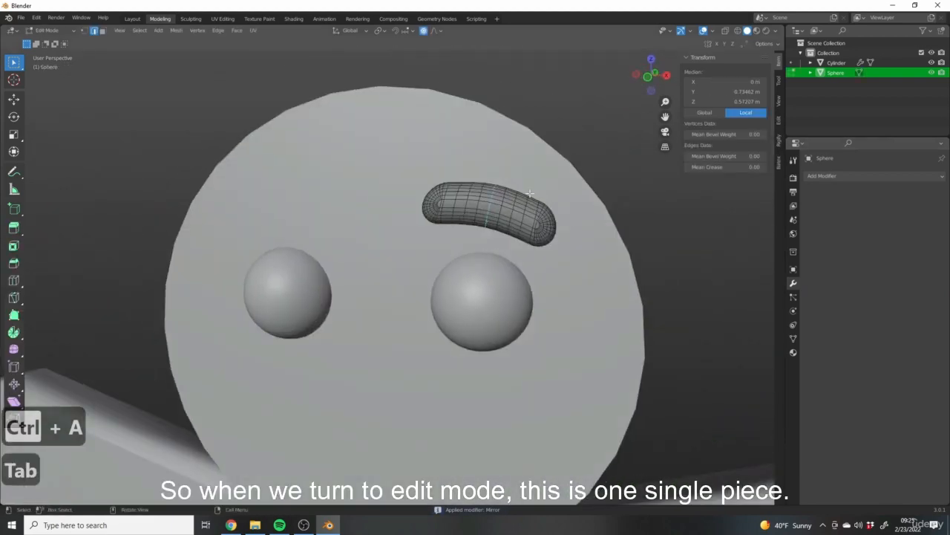
pyautogui.press('Tab')
pyautogui.scroll(-5, 568, 186)
pyautogui.moveTo(493, 233); pyautogui.dragTo(602, 223, button='middle')
# - Join the eyebrow object into the gingerbread body so that the body's Mirror modifier applies to it
pyautogui.press('1')
pyautogui.moveTo(553, 202); pyautogui.dragTo(534, 186, button='middle')
pyautogui.click(585, 214)
pyautogui.click(553, 201)
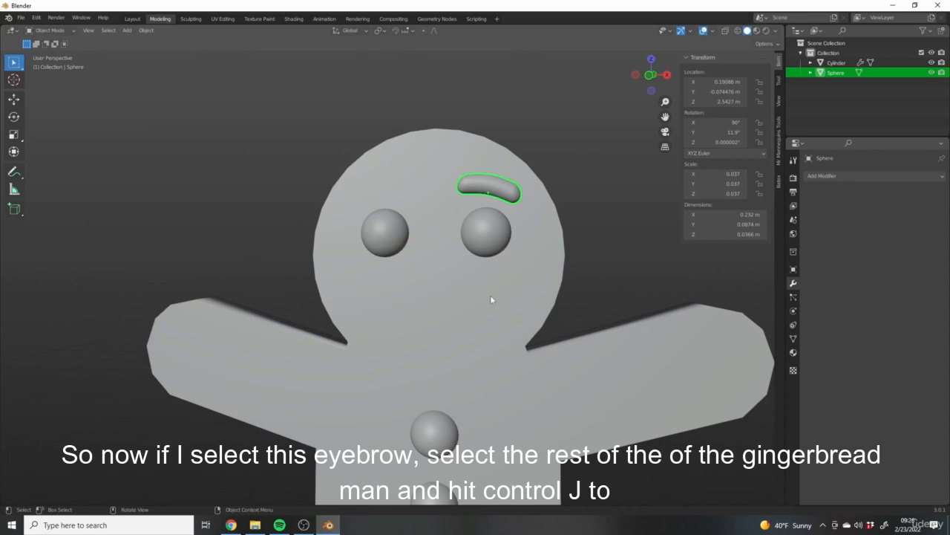
pyautogui.keyDown('shift'); pyautogui.click(464, 281); pyautogui.keyUp('shift')
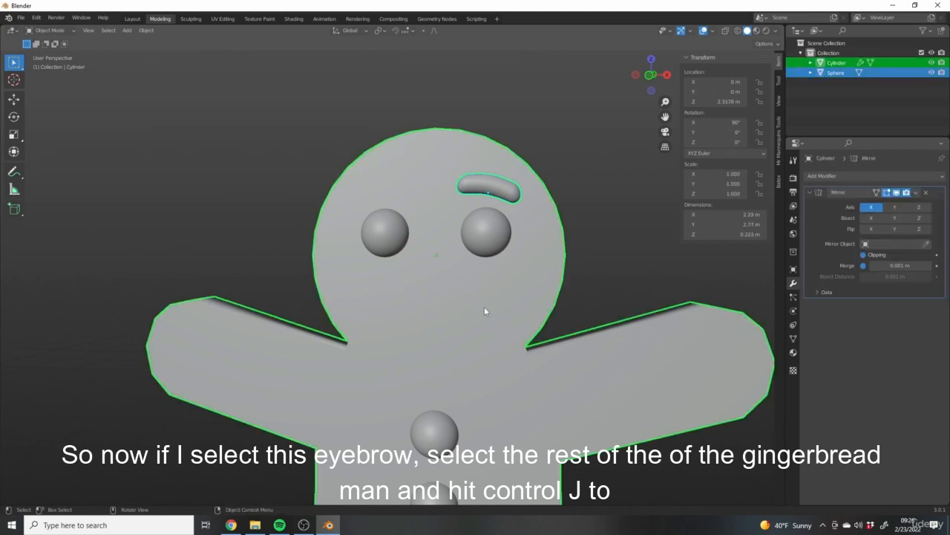
pyautogui.hotkey('ctrl', 'j')
pyautogui.moveTo(541, 226); pyautogui.dragTo(493, 196, button='middle')
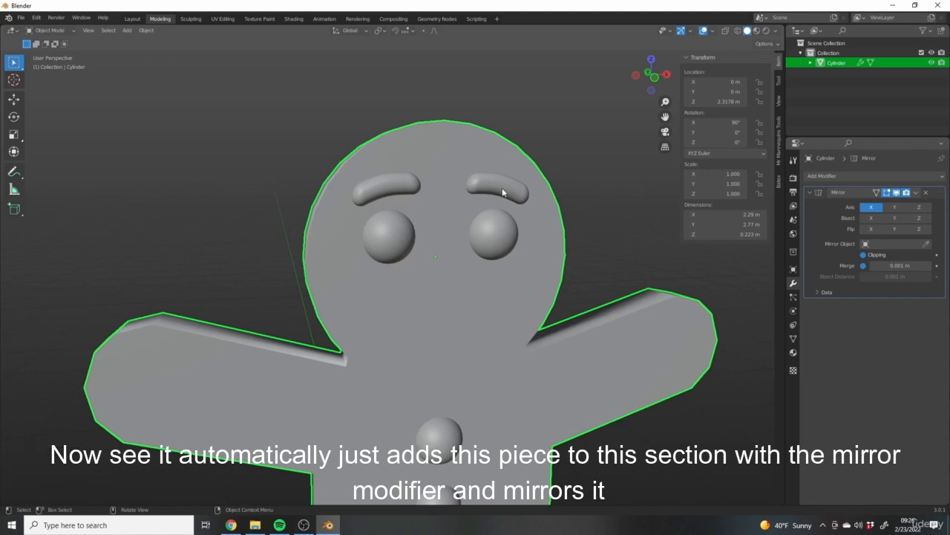
# - Examine the joined eyebrow's mesh on the gingerbread face in Edit Mode and return to Object Mode
pyautogui.scroll(-8, 475, 221)
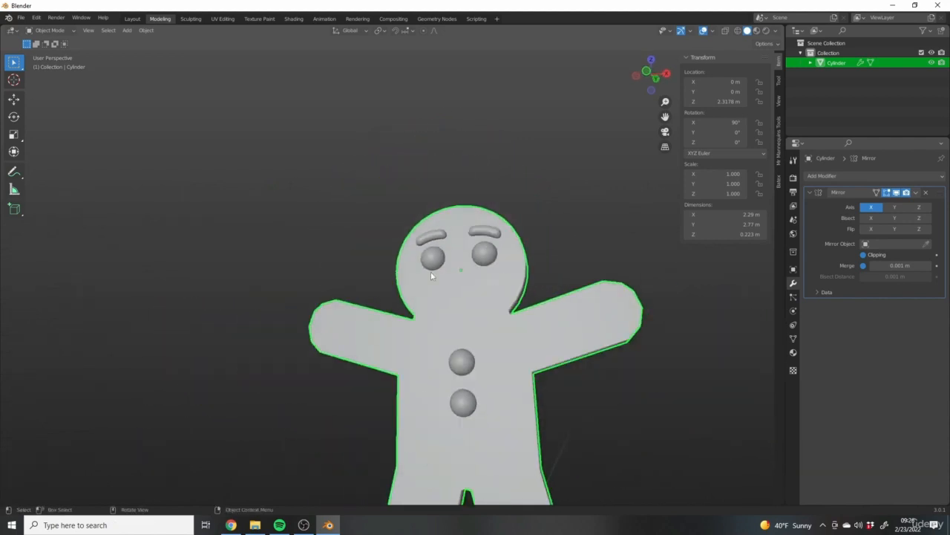
pyautogui.scroll(6, 486, 277)
pyautogui.scroll(3, 485, 277)
pyautogui.press('Tab')
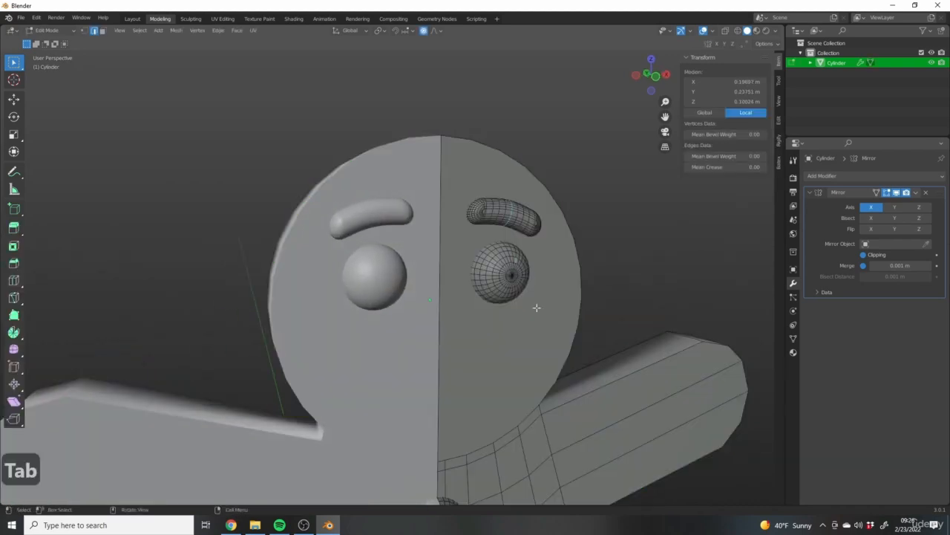
pyautogui.scroll(-2, 528, 246)
pyautogui.scroll(-3, 529, 246)
pyautogui.press('Tab')
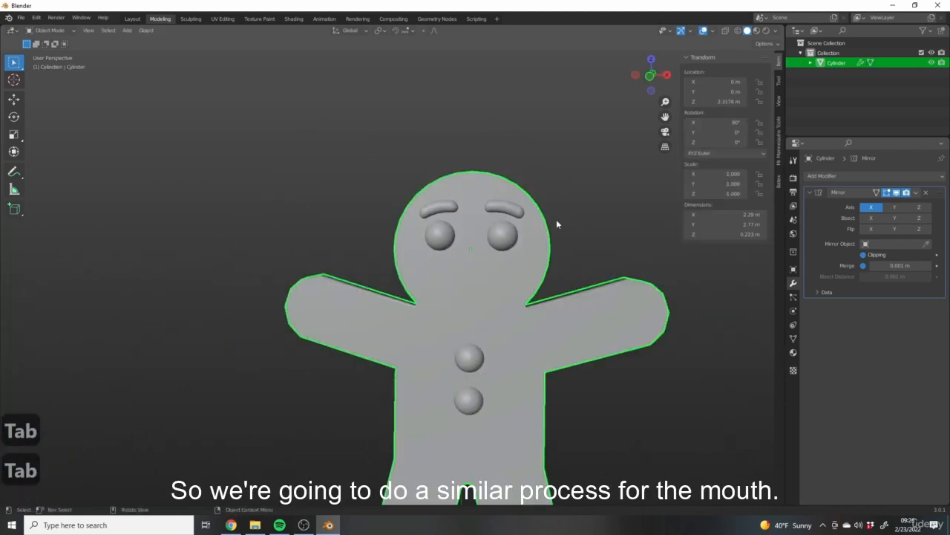
pyautogui.scroll(2, 462, 273)
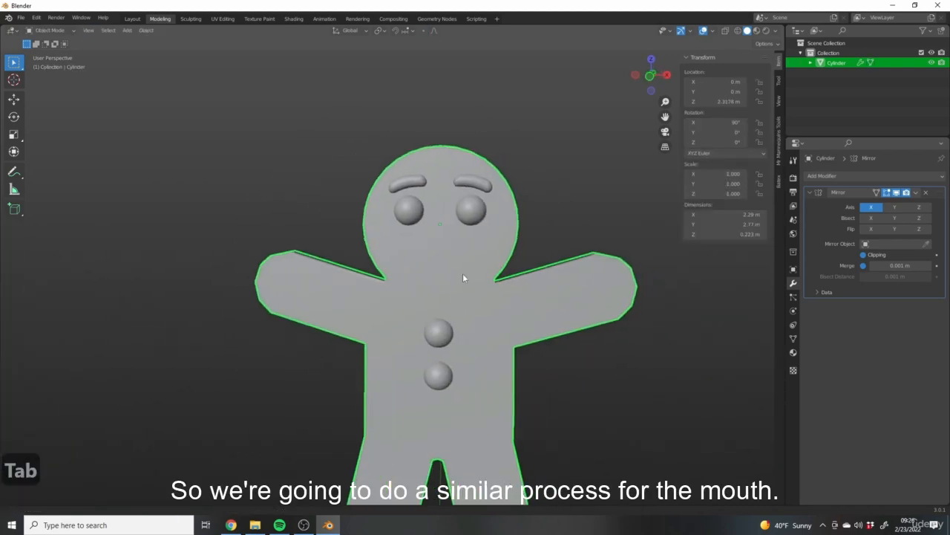
pyautogui.scroll(-2, 419, 246)
pyautogui.scroll(5, 374, 248)
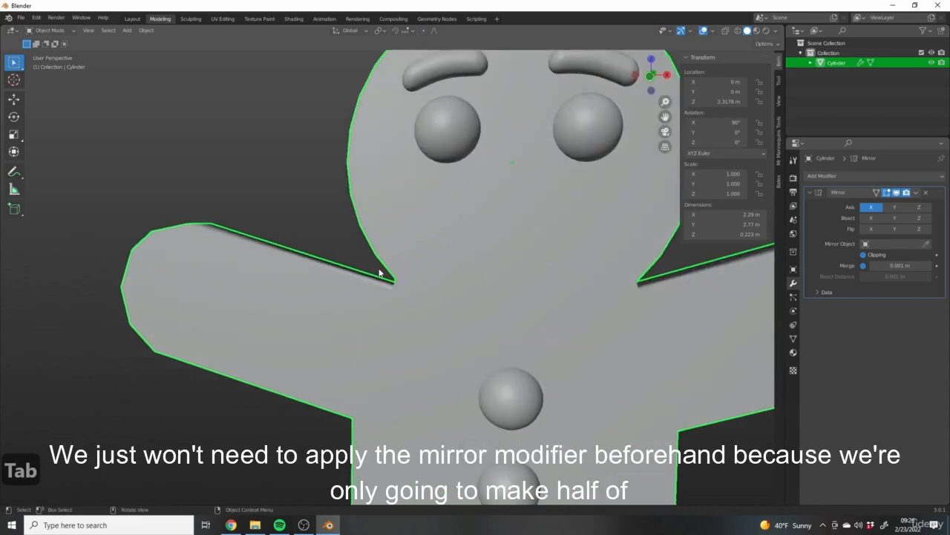
# - Add a UV sphere as a separate object for the mouth
pyautogui.hotkey('shift', 'a')
pyautogui.moveTo(402, 239)
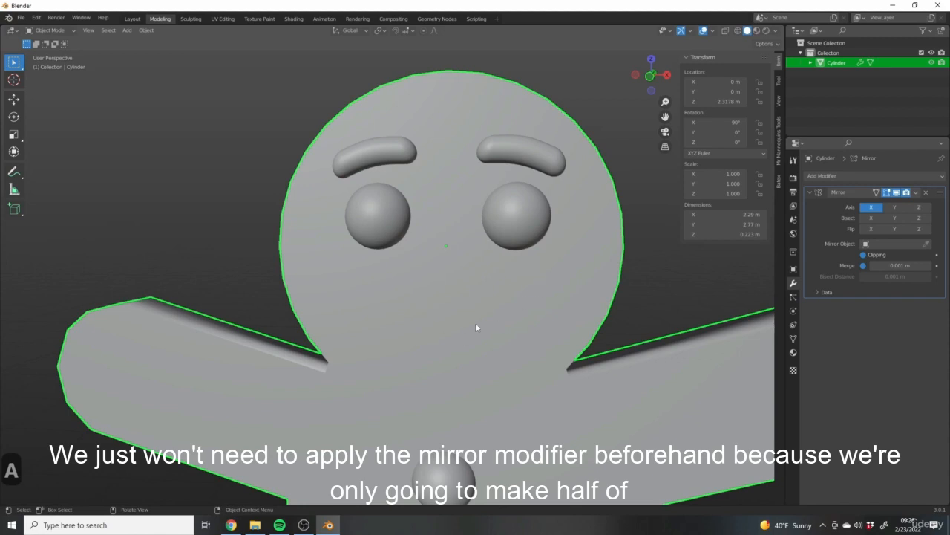
pyautogui.scroll(-3, 419, 273)
pyautogui.press('1')
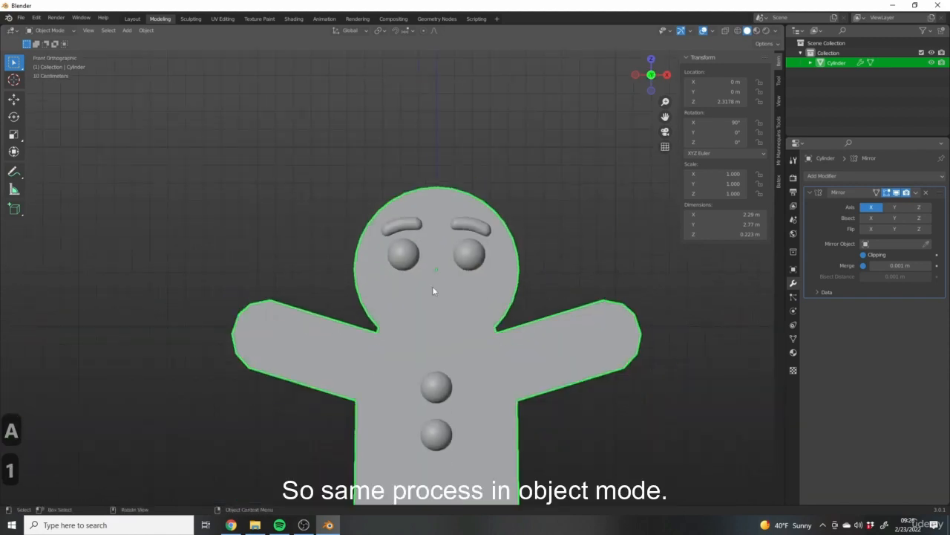
pyautogui.hotkey('shift', 'a')
pyautogui.scroll(-3, 366, 245)
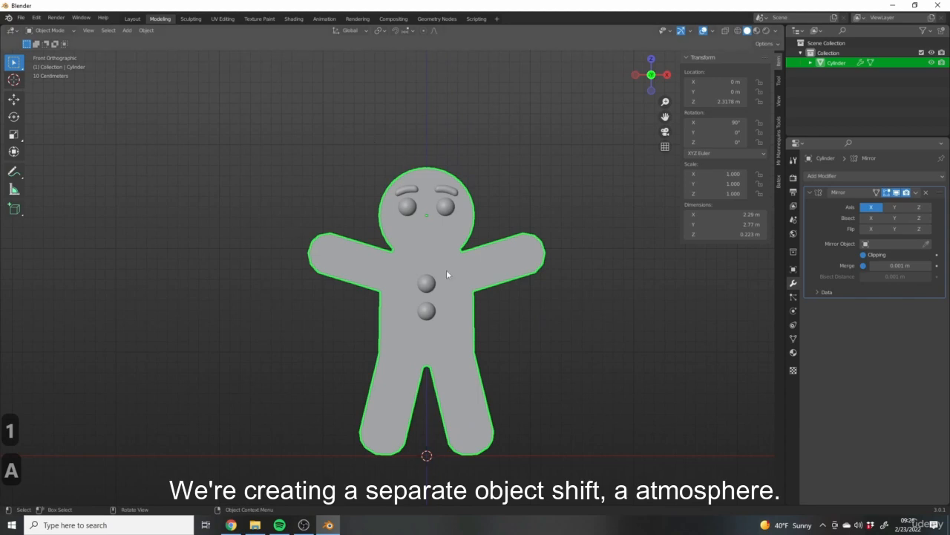
pyautogui.hotkey('shift', 'a')
pyautogui.moveTo(446, 270)
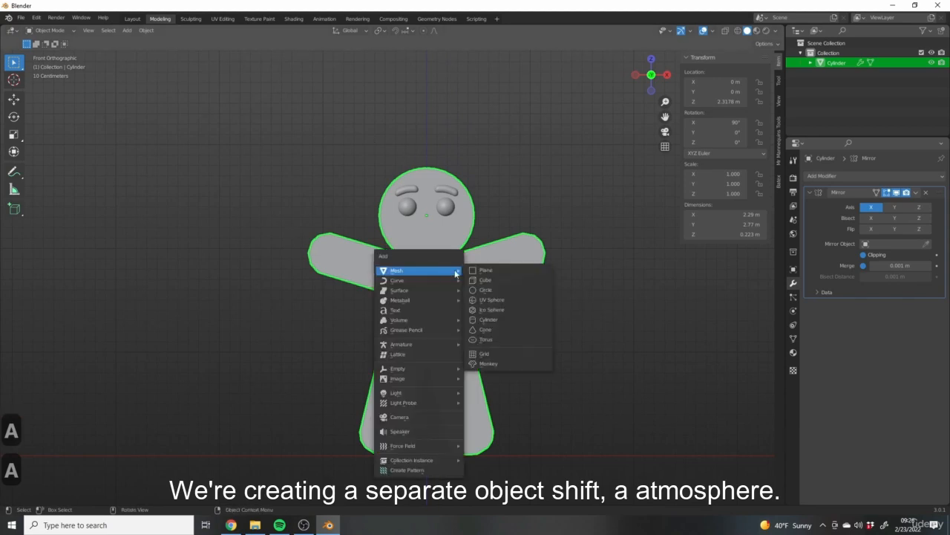
pyautogui.click(488, 303)
# - Rotate the new sphere 90 degrees about the X axis and shade it smooth
pyautogui.scroll(-3, 539, 380)
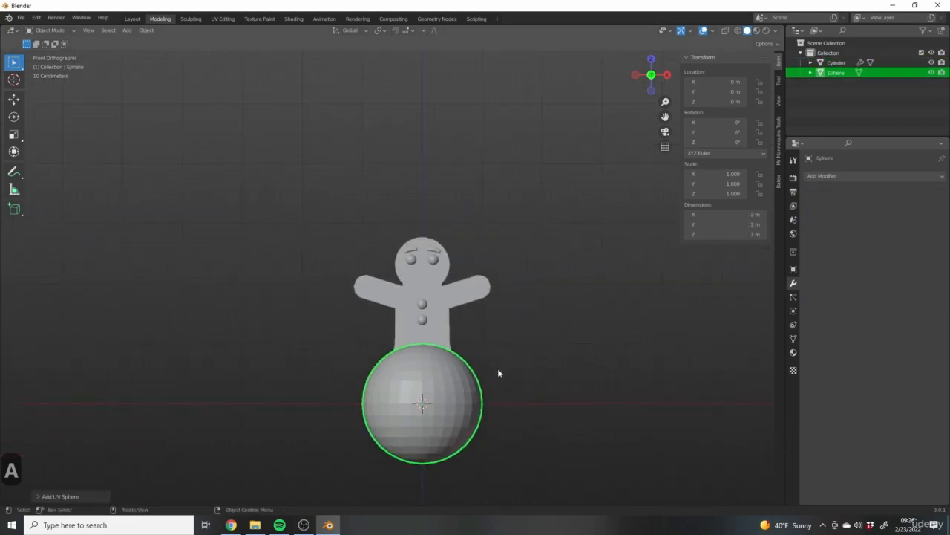
pyautogui.write('rx90')
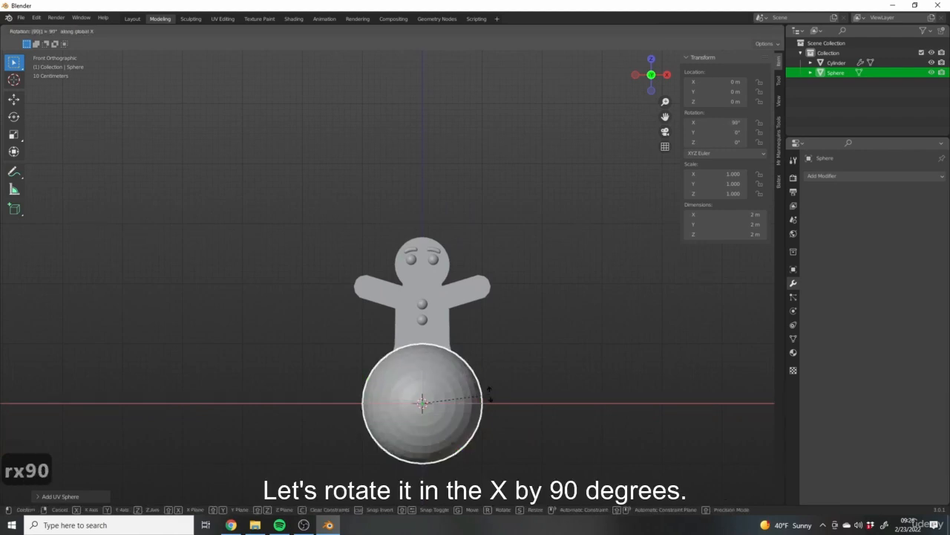
pyautogui.click(490, 397)
pyautogui.keyDown('shift'); pyautogui.moveTo(492, 402); pyautogui.dragTo(469, 337, button='middle'); pyautogui.keyUp('shift')
pyautogui.rightClick(469, 338)
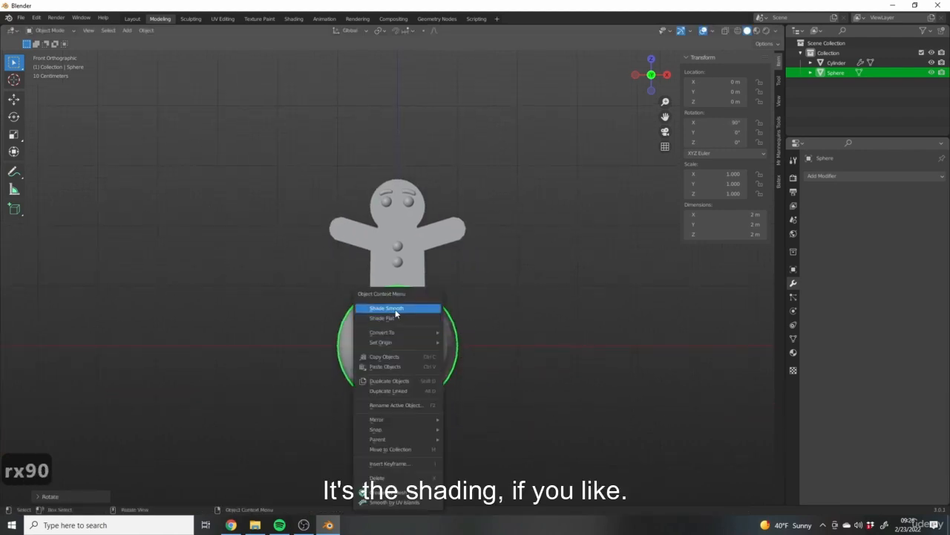
pyautogui.click(395, 309)
pyautogui.moveTo(395, 309); pyautogui.dragTo(448, 332, button='middle')
# - Delete the back half of the sphere's mesh, working in wireframe from the right orthographic view
pyautogui.press('3')
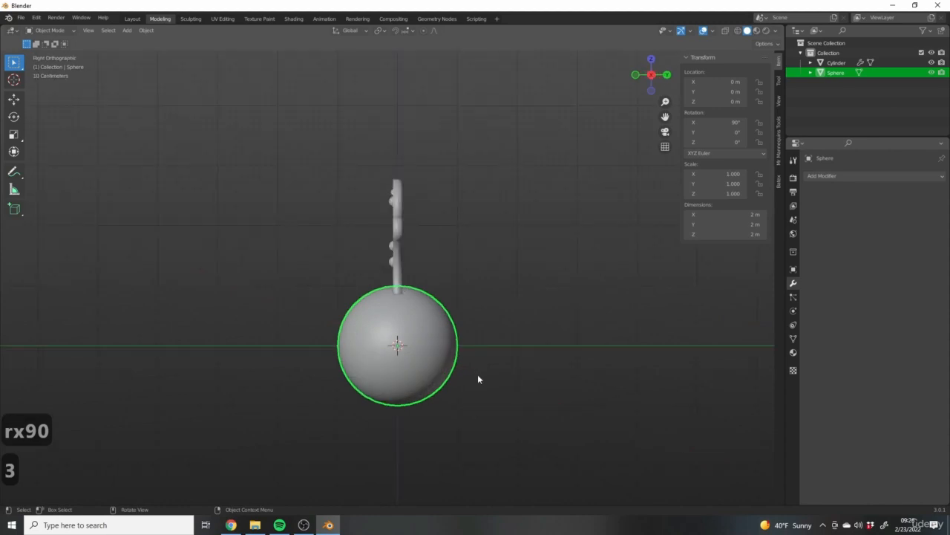
pyautogui.press('Tab')
pyautogui.hotkey('shift', 'z')
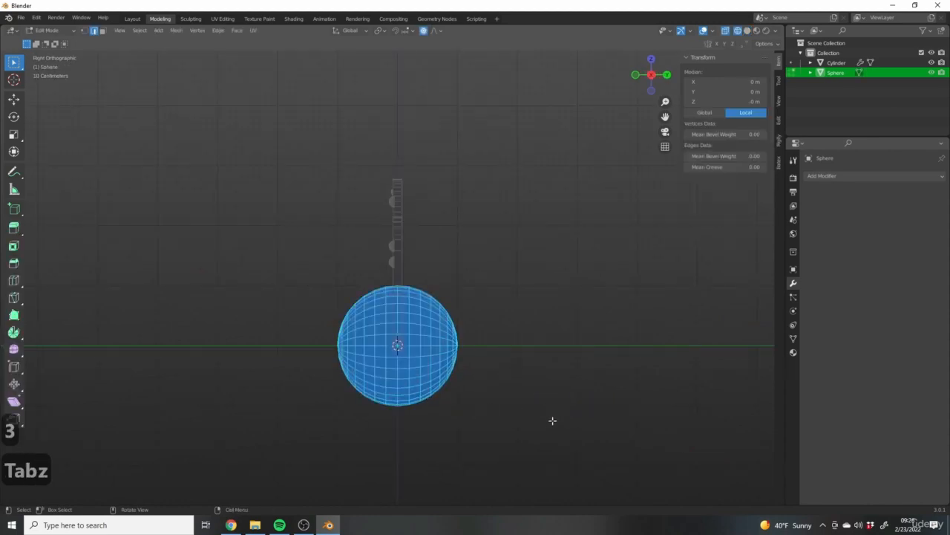
pyautogui.keyDown('shift'); pyautogui.moveTo(508, 391); pyautogui.dragTo(537, 350, button='middle'); pyautogui.keyUp('shift')
pyautogui.moveTo(612, 442); pyautogui.dragTo(421, 202)
pyautogui.press('c')
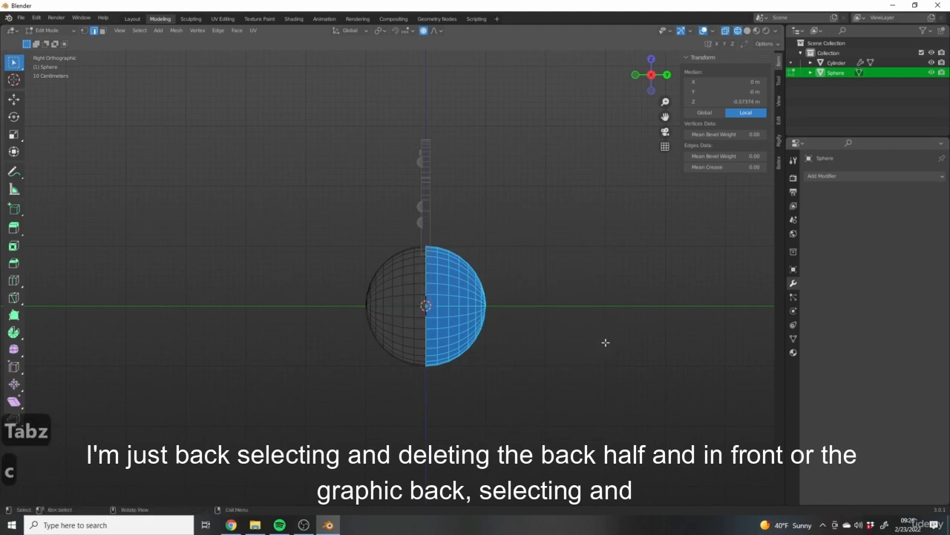
pyautogui.press('x')
pyautogui.click(576, 297)
pyautogui.moveTo(576, 297); pyautogui.dragTo(377, 293, button='middle')
# - Delete the negative-X half of the remaining hemisphere, working from the front orthographic view
pyautogui.press('KP_1')
pyautogui.keyDown('shift'); pyautogui.moveTo(147, 129); pyautogui.dragTo(203, 161, button='middle'); pyautogui.keyUp('shift')
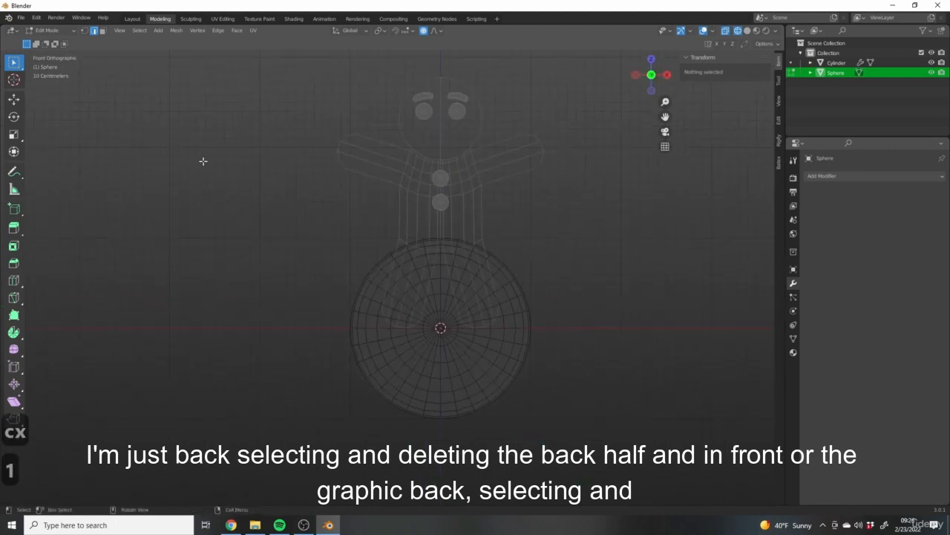
pyautogui.moveTo(206, 159); pyautogui.dragTo(443, 501)
pyautogui.press('c')
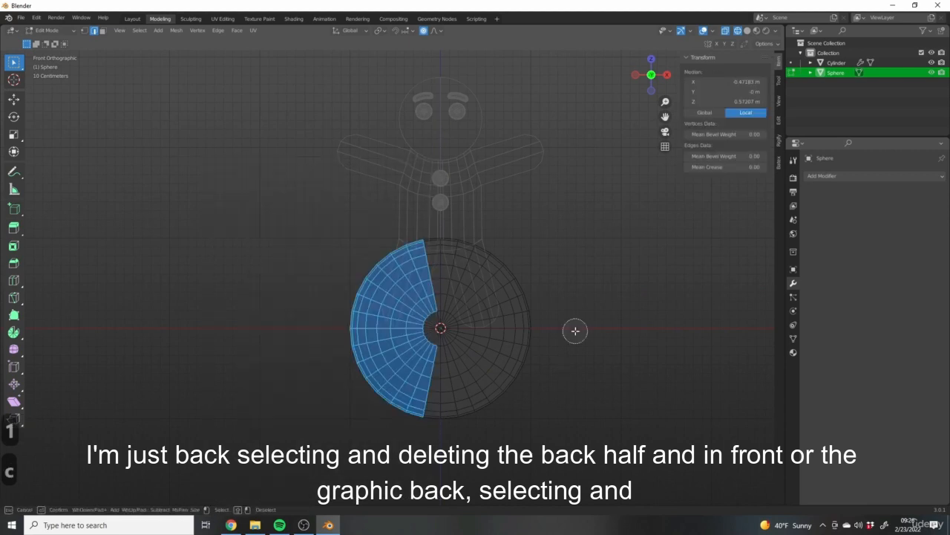
pyautogui.press('x')
pyautogui.click(567, 308)
pyautogui.moveTo(586, 344); pyautogui.dragTo(470, 395, button='middle')
pyautogui.press('1')
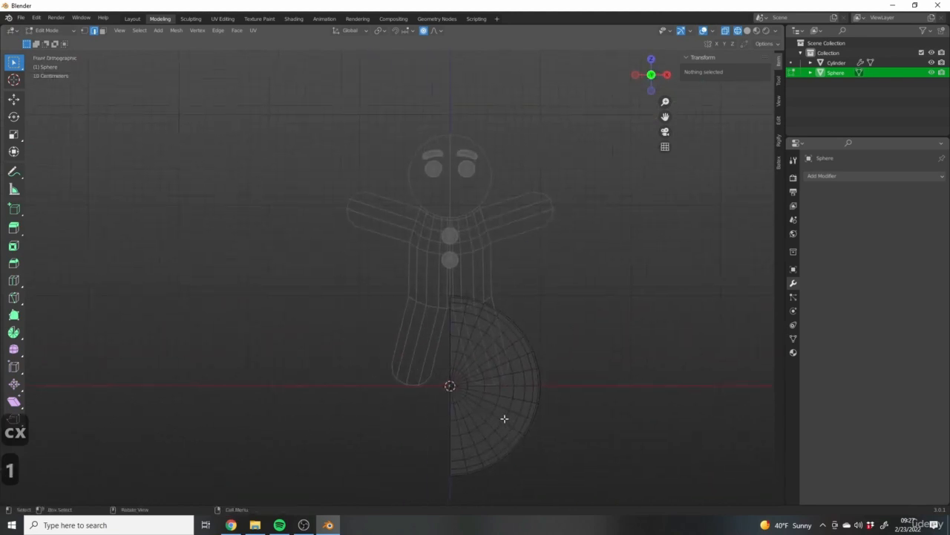
# - Add a Mirror modifier on the X axis to the quarter sphere and enable Clipping
pyautogui.click(827, 178)
pyautogui.click(753, 292)
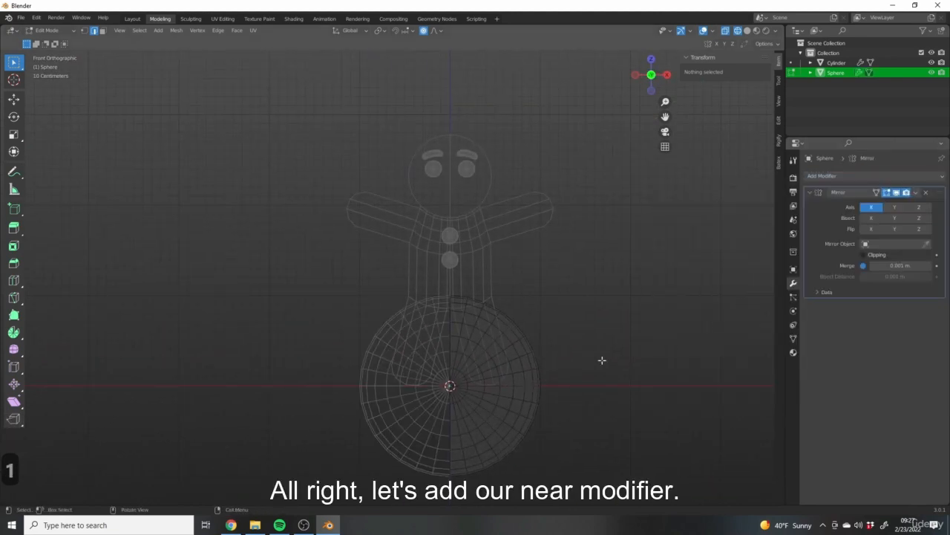
pyautogui.keyDown('shift'); pyautogui.moveTo(479, 359); pyautogui.dragTo(526, 304, button='middle'); pyautogui.keyUp('shift')
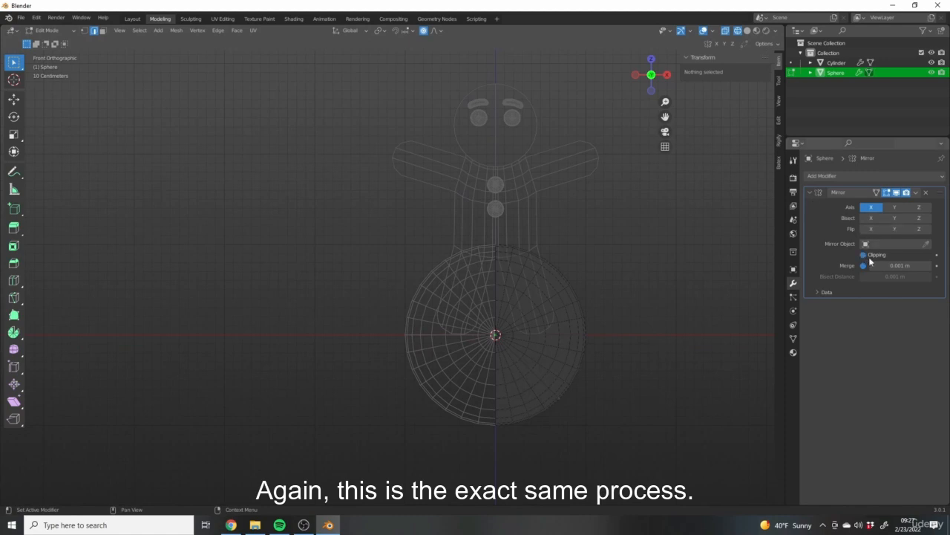
pyautogui.scroll(4, 636, 272)
pyautogui.scroll(-4, 522, 197)
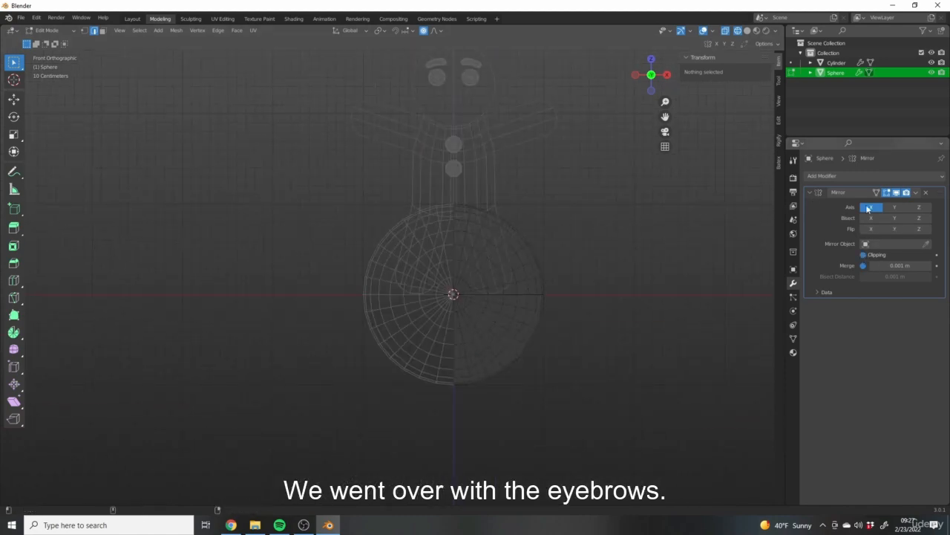
pyautogui.keyDown('shift'); pyautogui.moveTo(512, 245); pyautogui.dragTo(531, 272, button='middle'); pyautogui.keyUp('shift')
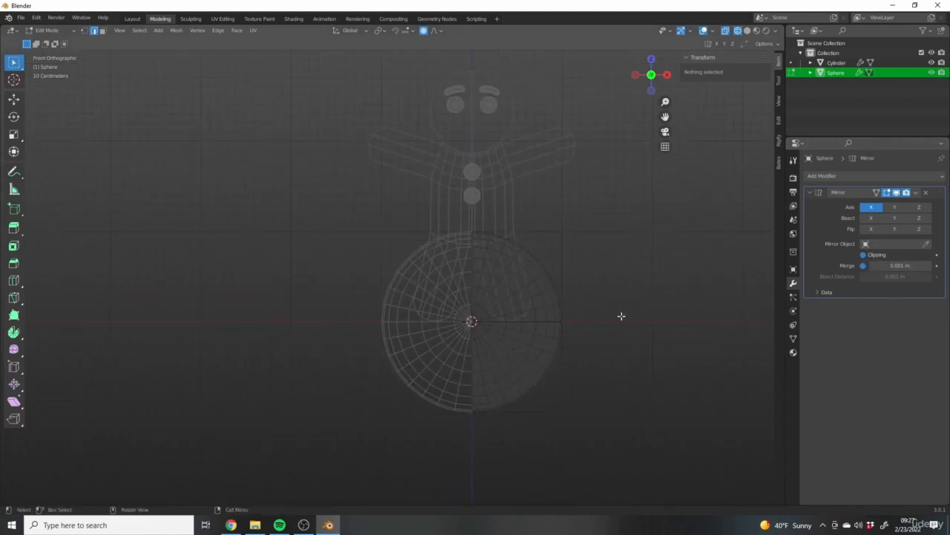
# - Scale the whole quarter-sphere mesh to about 0.1 with proportional editing, forming a rounded capsule for the mouth
pyautogui.press('a')
pyautogui.press('s')
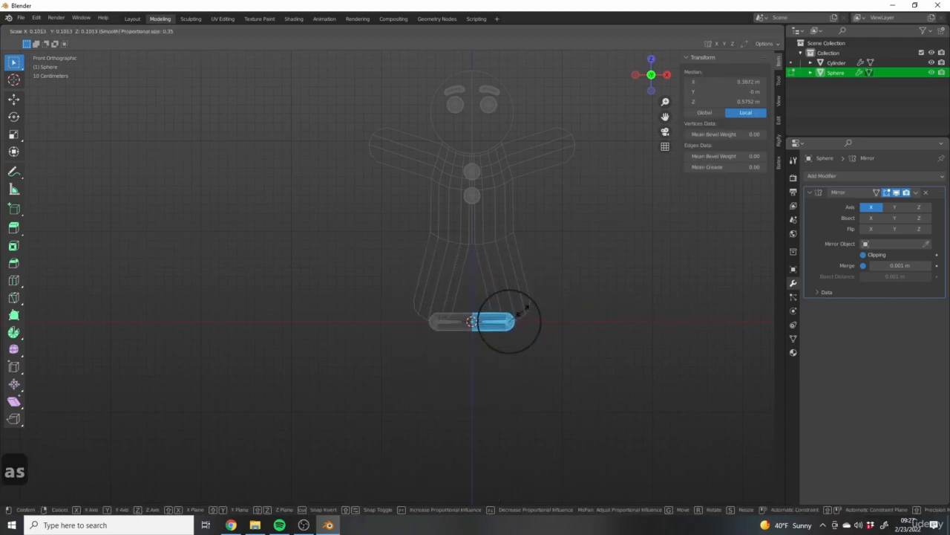
pyautogui.click(523, 309)
pyautogui.press('KP_Decimal')
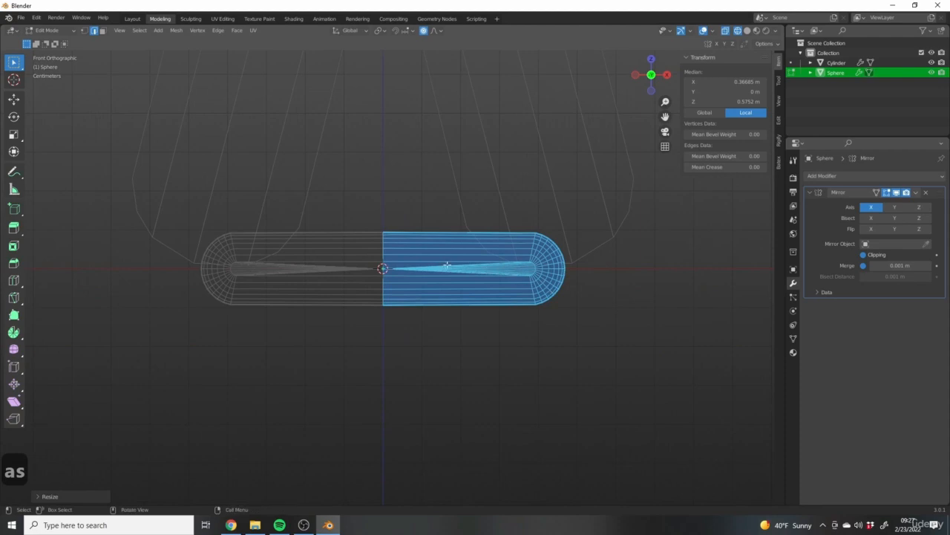
# - Dissolve the fan of edges converging on the centre of the mouth capsule's front face
pyautogui.scroll(5, 485, 272)
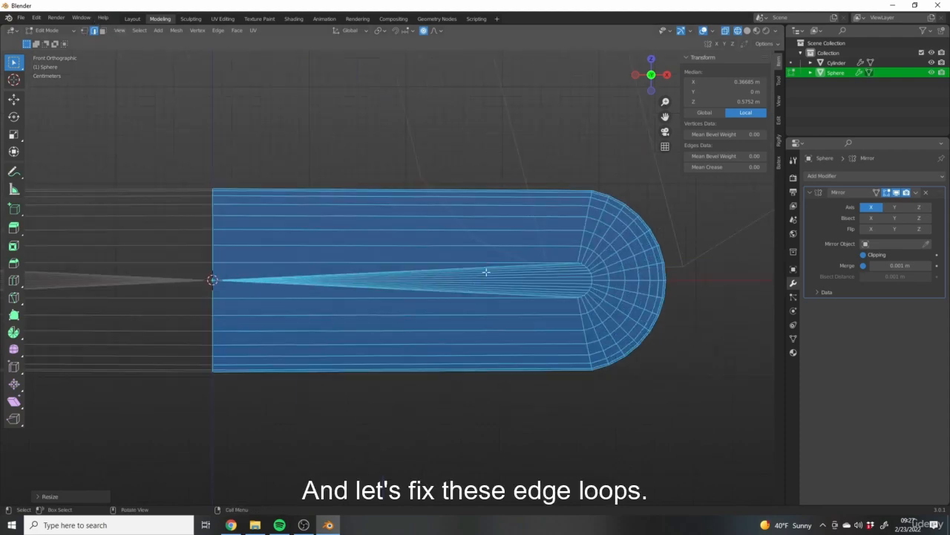
pyautogui.moveTo(373, 289); pyautogui.dragTo(371, 289)
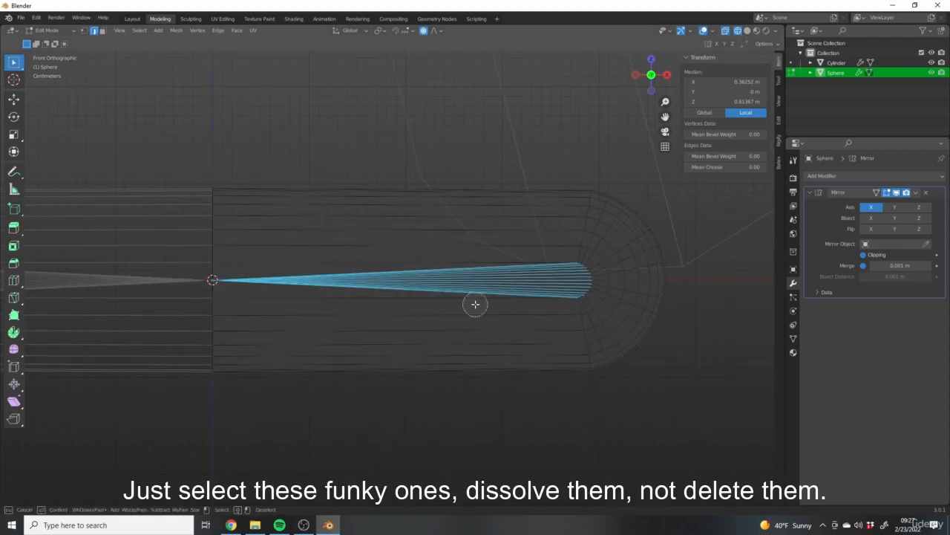
pyautogui.press('c')
pyautogui.press('x')
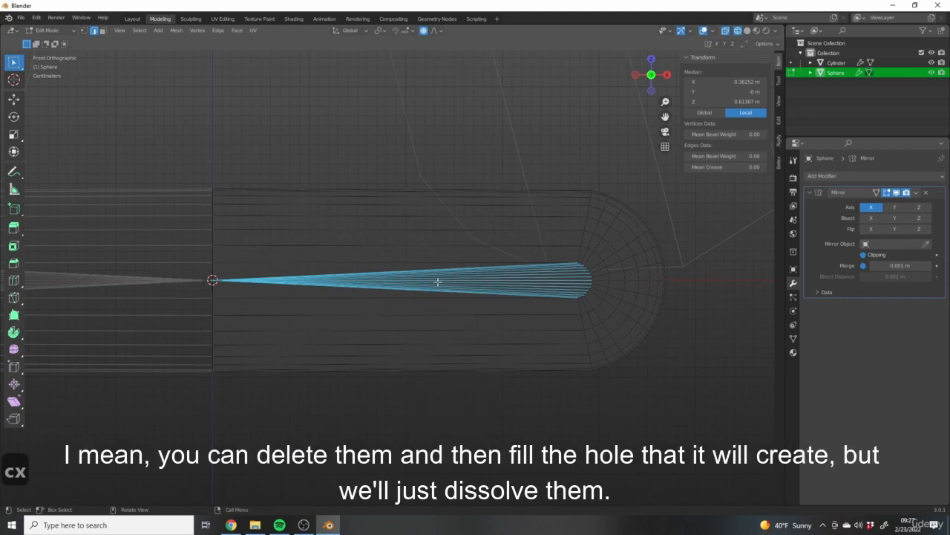
pyautogui.moveTo(500, 345); pyautogui.dragTo(492, 310, button='middle')
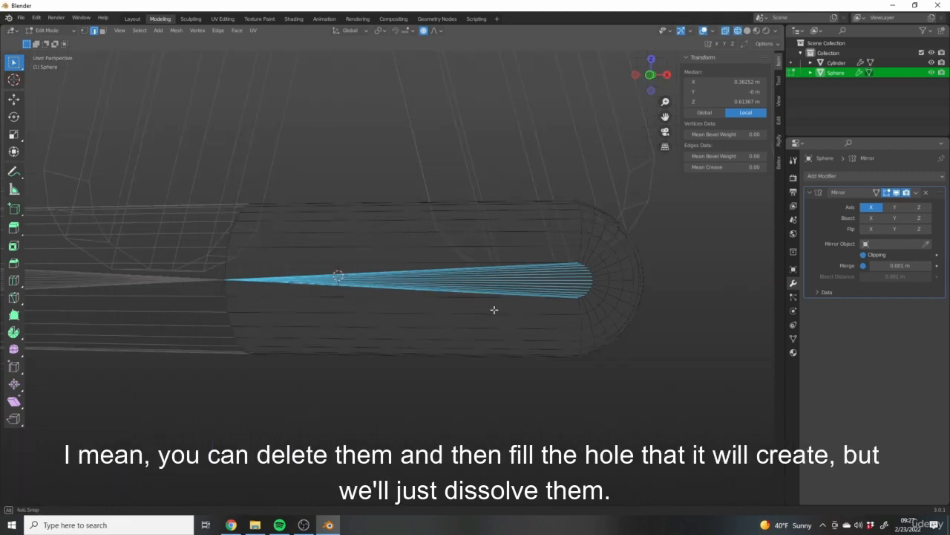
pyautogui.press('x')
pyautogui.click(505, 369)
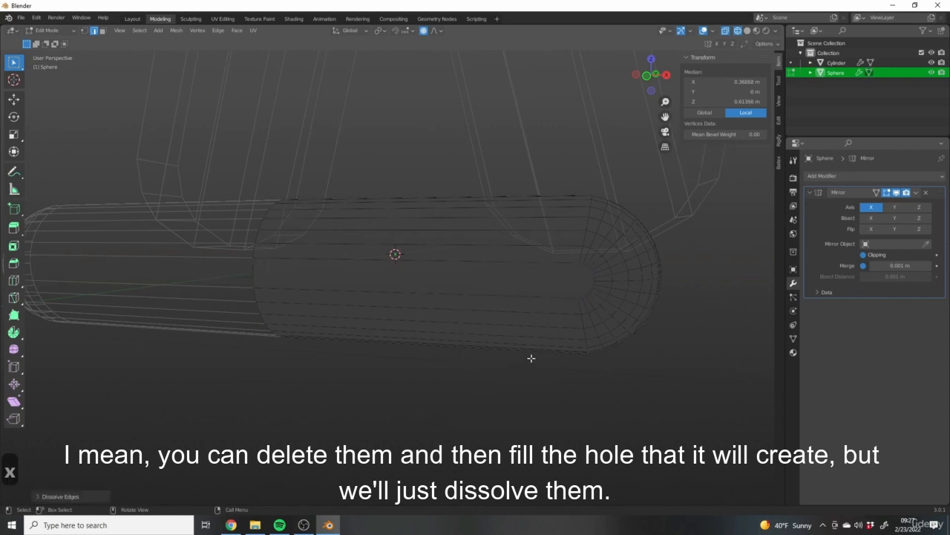
pyautogui.moveTo(531, 358); pyautogui.dragTo(376, 318, button='middle')
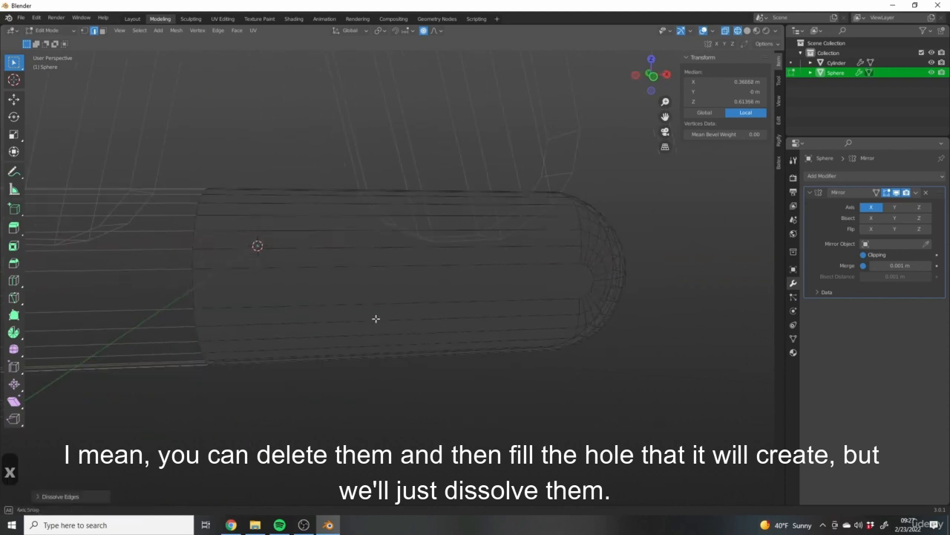
# - Connect the two vertices at the straight edges' outer ends on the mouth's front face with a new edge, working in vertex selection
pyautogui.press('1')
pyautogui.moveTo(279, 127); pyautogui.dragTo(246, 117, button='middle')
pyautogui.scroll(3, 584, 267)
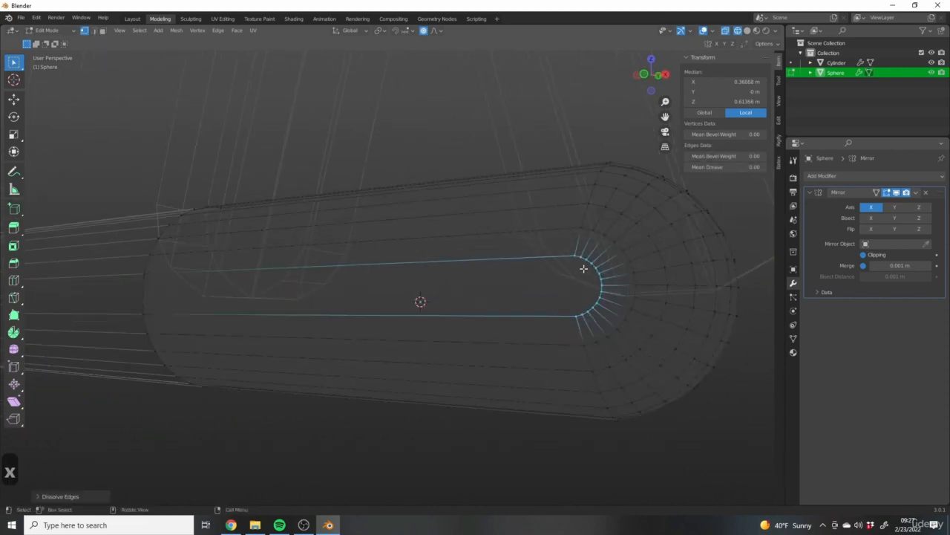
pyautogui.click(574, 251)
pyautogui.keyDown('shift'); pyautogui.click(572, 326); pyautogui.keyUp('shift')
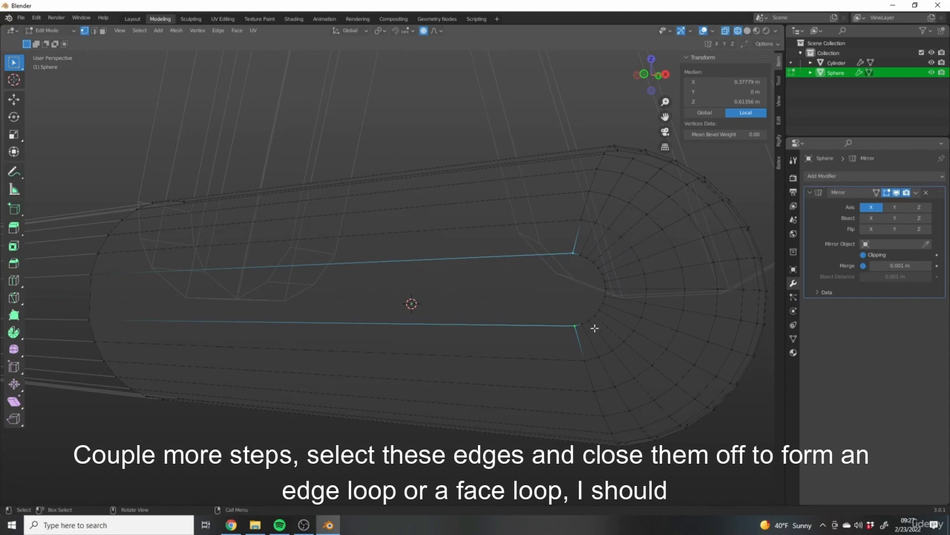
pyautogui.press('j')
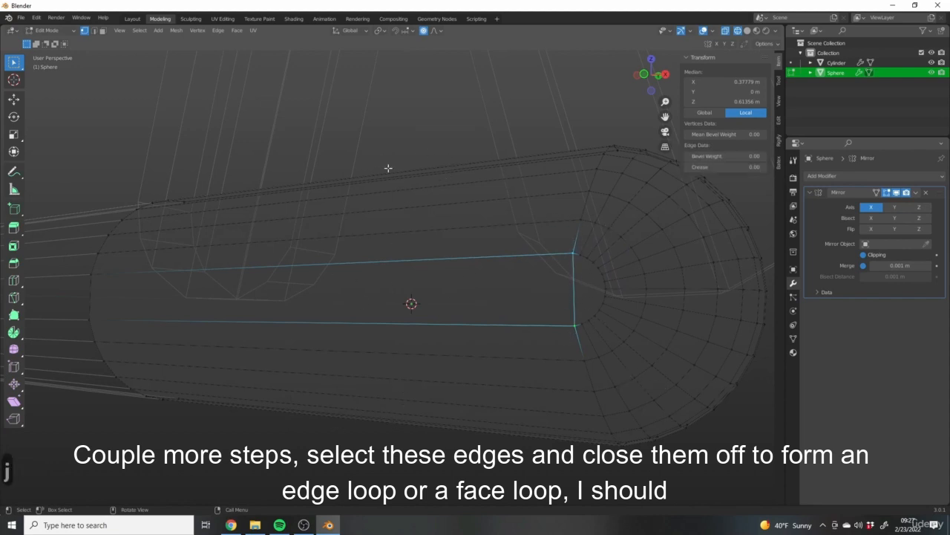
# - Add a centred vertical loop cut across the straight section of the mouth capsule, working from the front orthographic view
pyautogui.press('1')
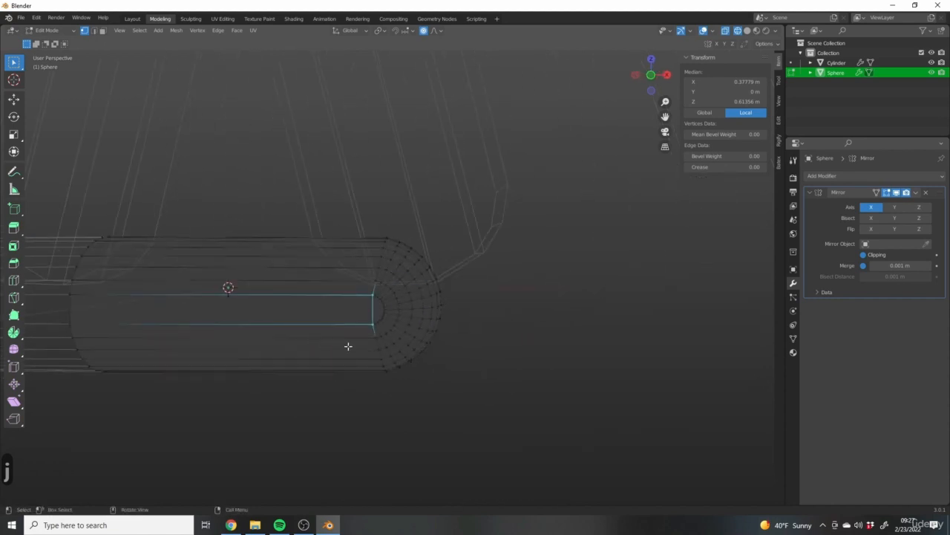
pyautogui.scroll(3, 341, 344)
pyautogui.hotkey('ctrl', 'r')
pyautogui.click(325, 267)
pyautogui.rightClick(367, 298)
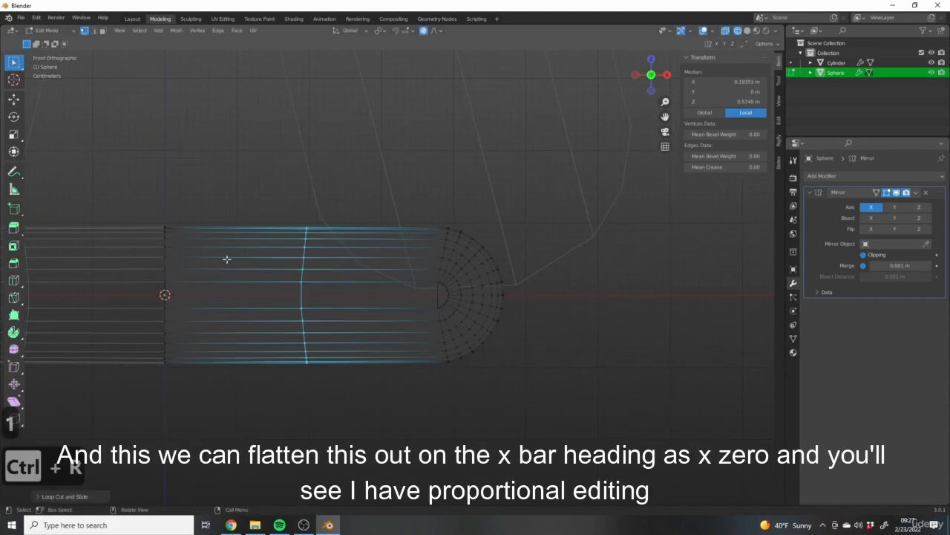
pyautogui.keyDown('shift'); pyautogui.moveTo(372, 276); pyautogui.dragTo(404, 282, button='middle'); pyautogui.keyUp('shift')
pyautogui.press('s')
pyautogui.press('x')
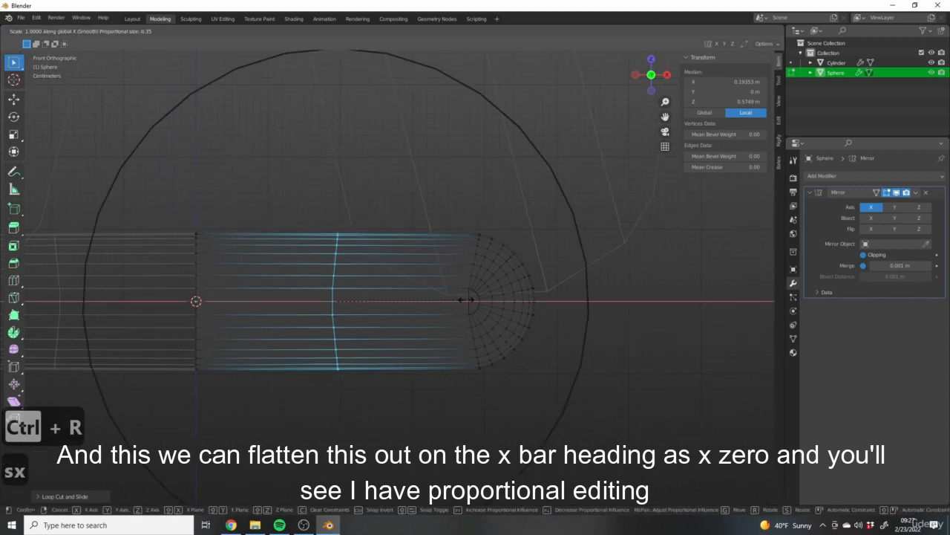
pyautogui.press('0')
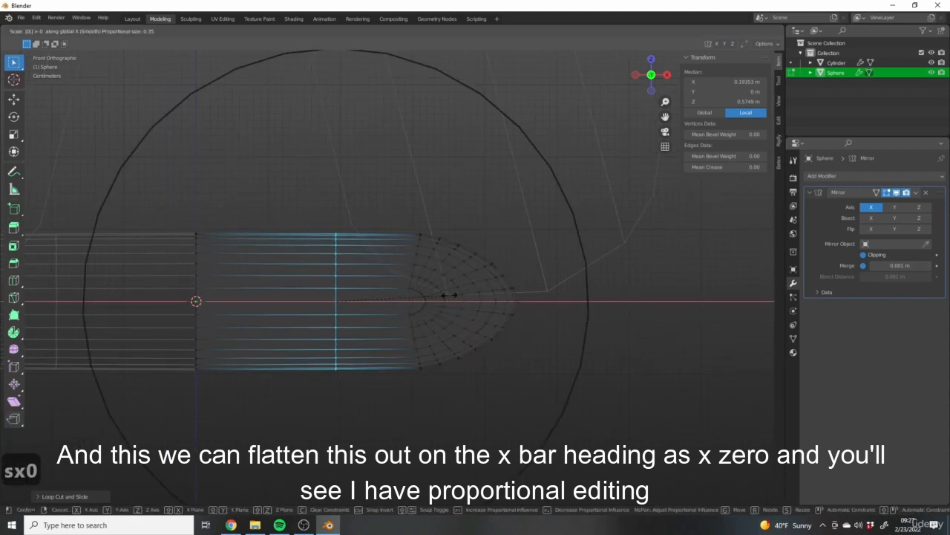
pyautogui.click(448, 295)
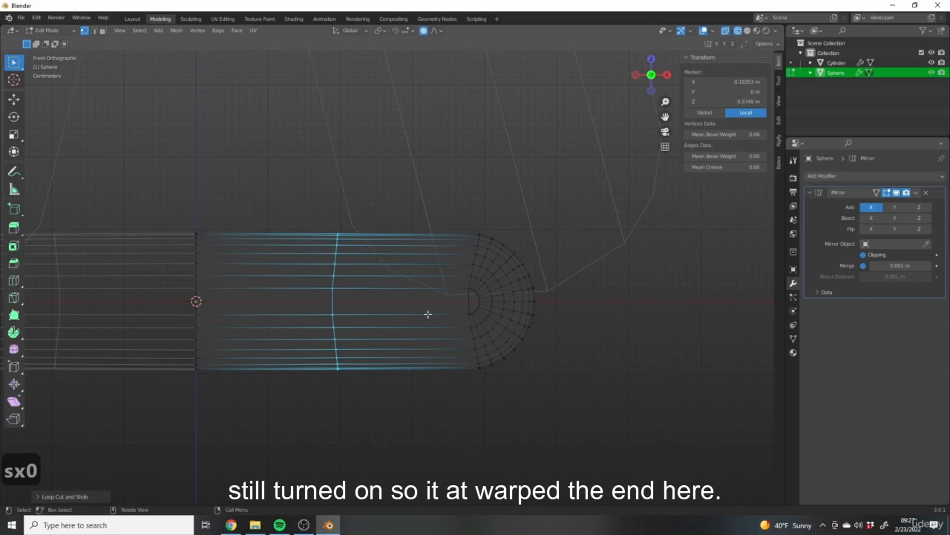
# - Turn off proportional editing and flatten the new edge loop by scaling it to 0 along X
pyautogui.click(424, 31)
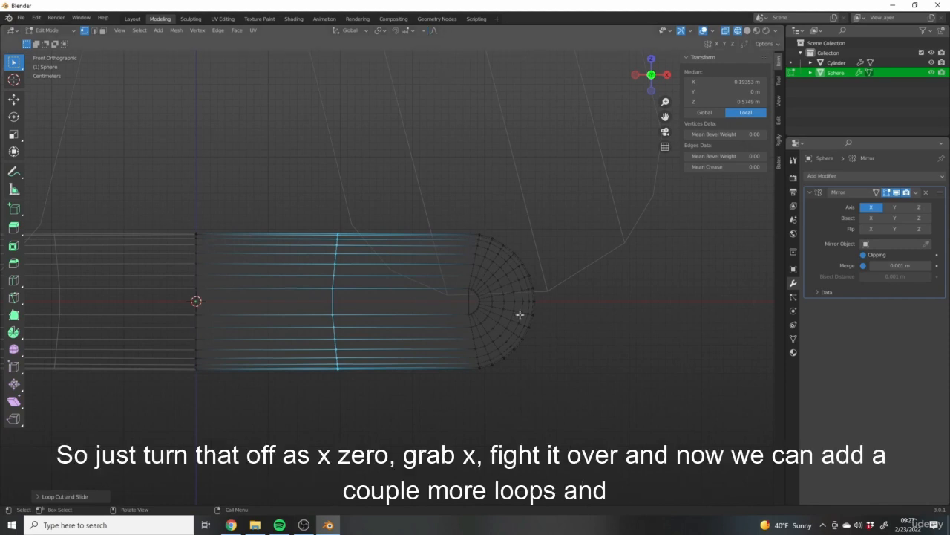
pyautogui.press('s')
pyautogui.press('x')
pyautogui.press('0')
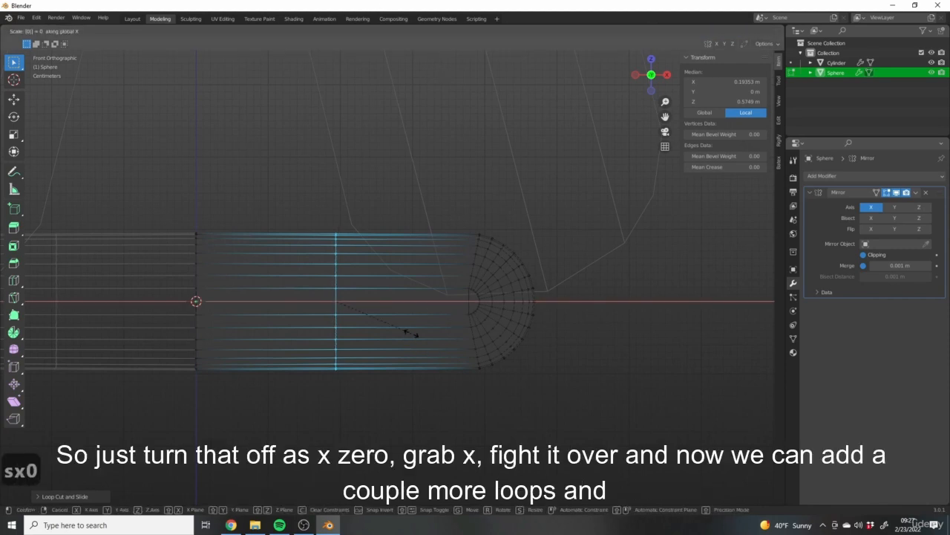
pyautogui.click(411, 334)
# - Move the flattened edge loop about 0.17 m along X to just before the capsule's rounded end
pyautogui.press('g')
pyautogui.press('x')
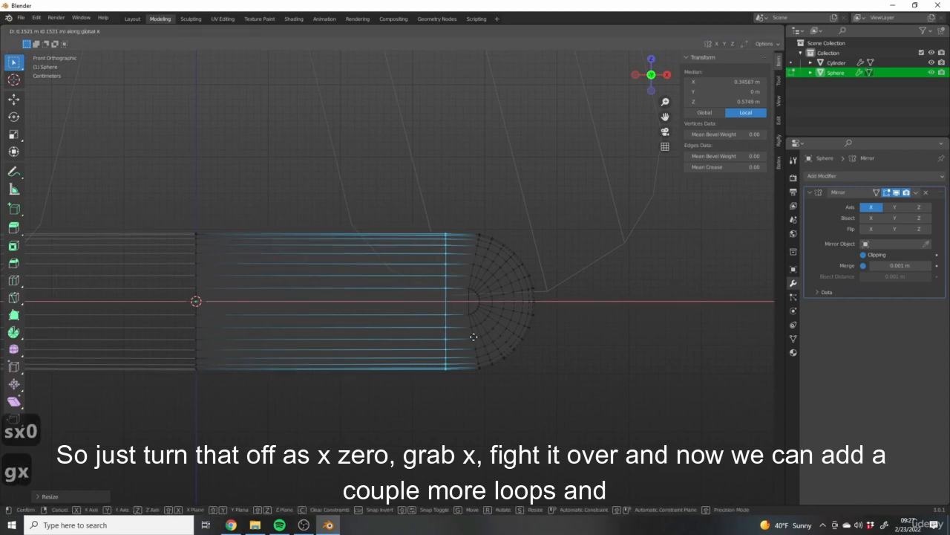
pyautogui.click(490, 336)
# - Add three evenly spaced loop cuts between the mirror centre and the loop beside the rounded end
pyautogui.keyDown('shift'); pyautogui.moveTo(349, 328); pyautogui.dragTo(356, 334, button='middle'); pyautogui.keyUp('shift')
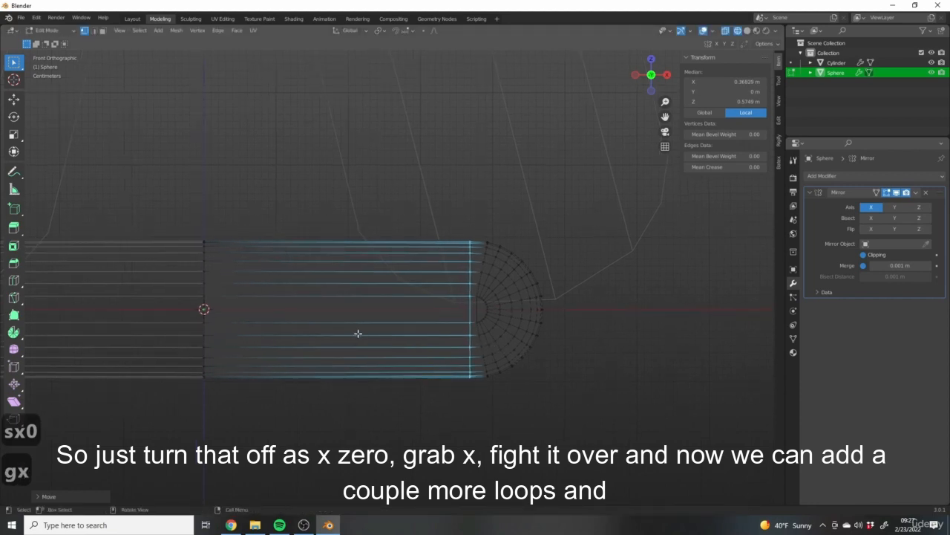
pyautogui.hotkey('ctrl', 'r')
pyautogui.scroll(2, 331, 264)
pyautogui.scroll(2, 330, 264)
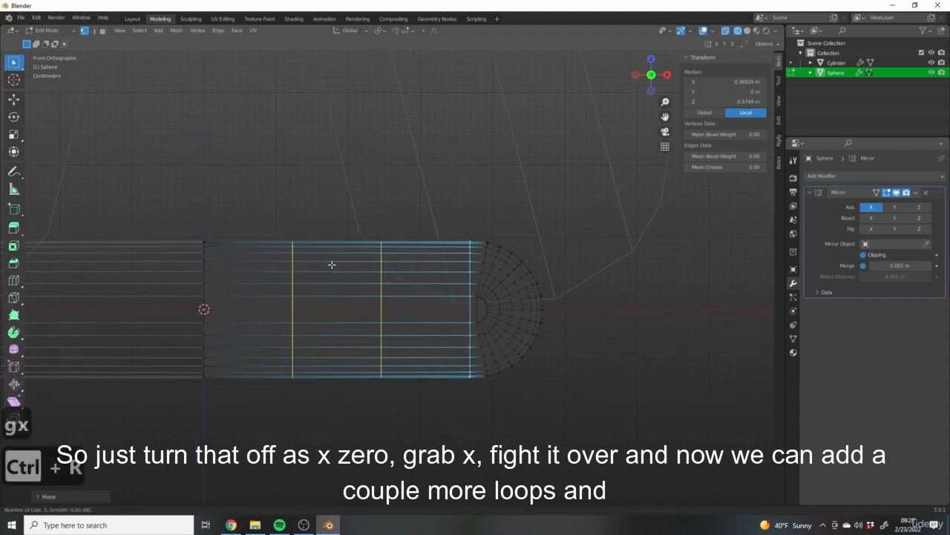
pyautogui.scroll(-2, 331, 264)
pyautogui.click(332, 265)
pyautogui.rightClick(332, 264)
# - Lower the centre-line vertices about 0.1 m along Z with a wide proportional-editing influence, bending the mouth into a smile
pyautogui.keyDown('shift'); pyautogui.moveTo(269, 243); pyautogui.dragTo(367, 276, button='middle'); pyautogui.keyUp('shift')
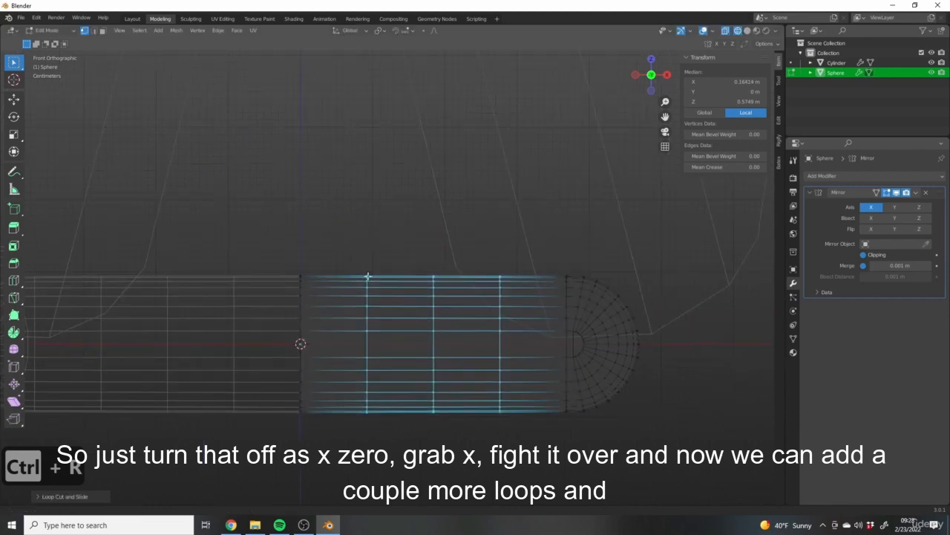
pyautogui.scroll(-4, 367, 275)
pyautogui.keyDown('shift'); pyautogui.moveTo(344, 329); pyautogui.dragTo(379, 362, button='middle'); pyautogui.keyUp('shift')
pyautogui.moveTo(328, 272); pyautogui.dragTo(361, 394)
pyautogui.scroll(4, 363, 356)
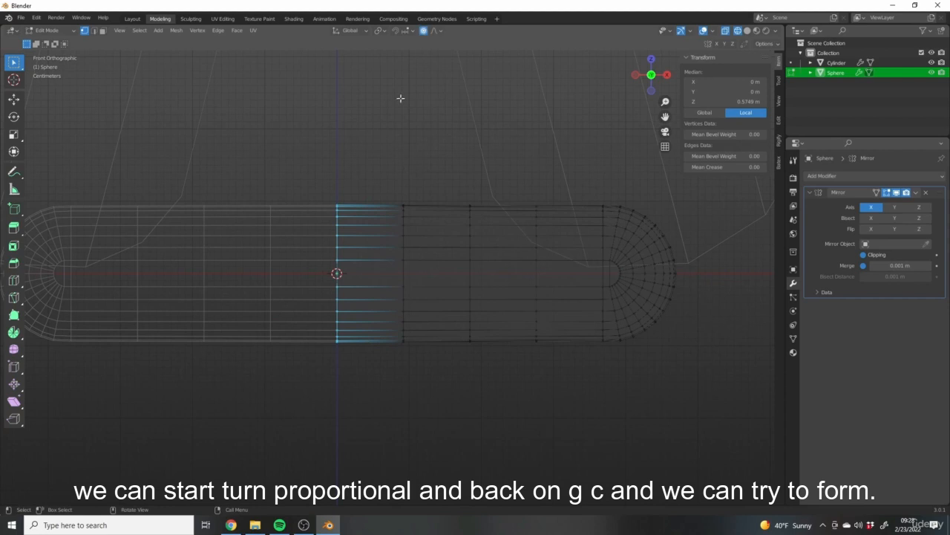
pyautogui.press('g')
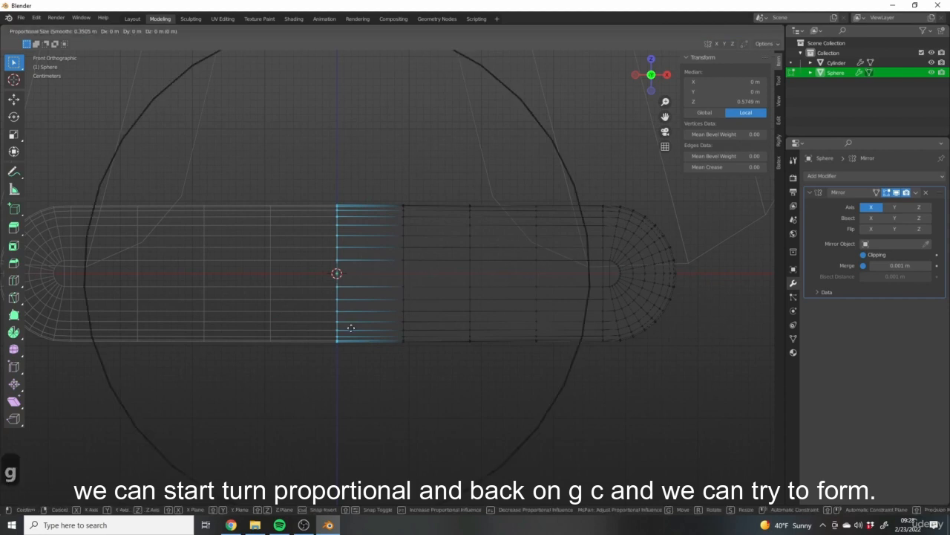
pyautogui.press('x')
pyautogui.rightClick(352, 327)
pyautogui.press('g')
pyautogui.press('z')
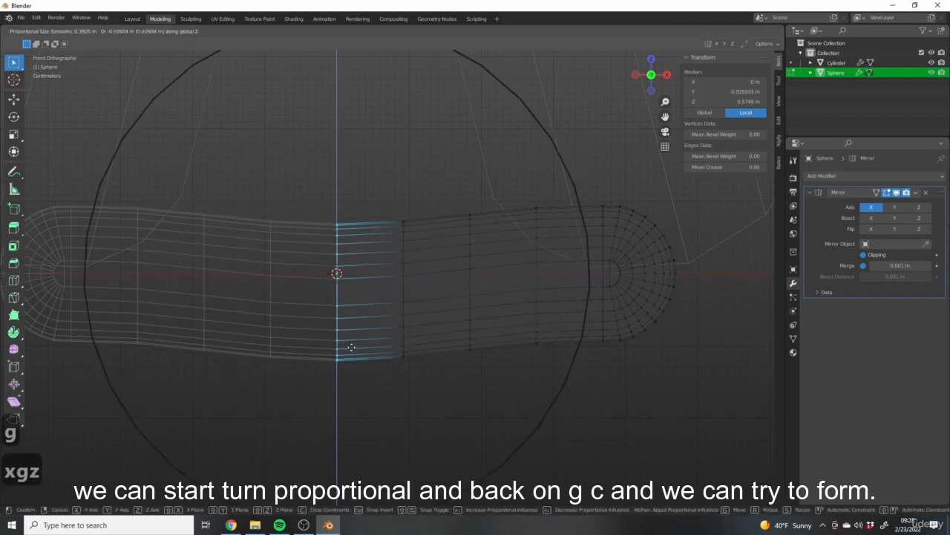
pyautogui.scroll(-6, 352, 349)
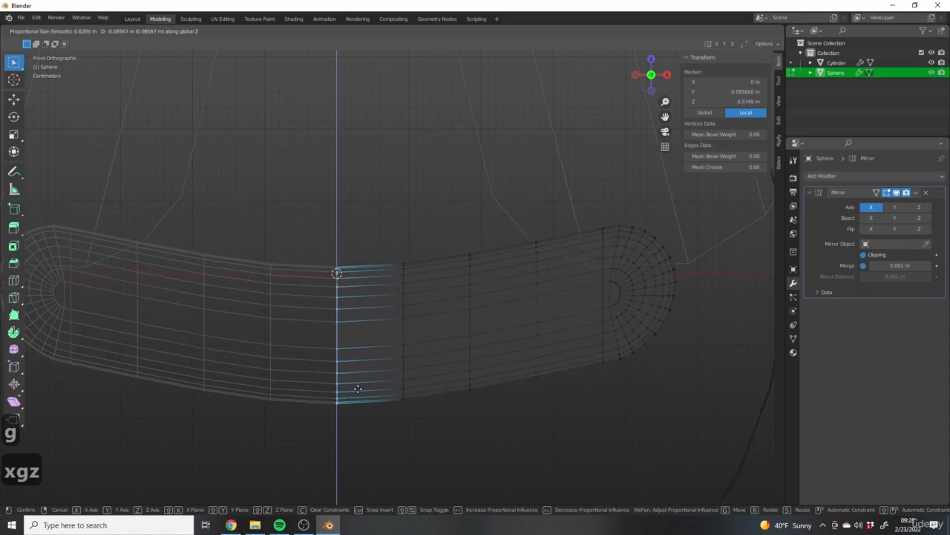
pyautogui.click(435, 368)
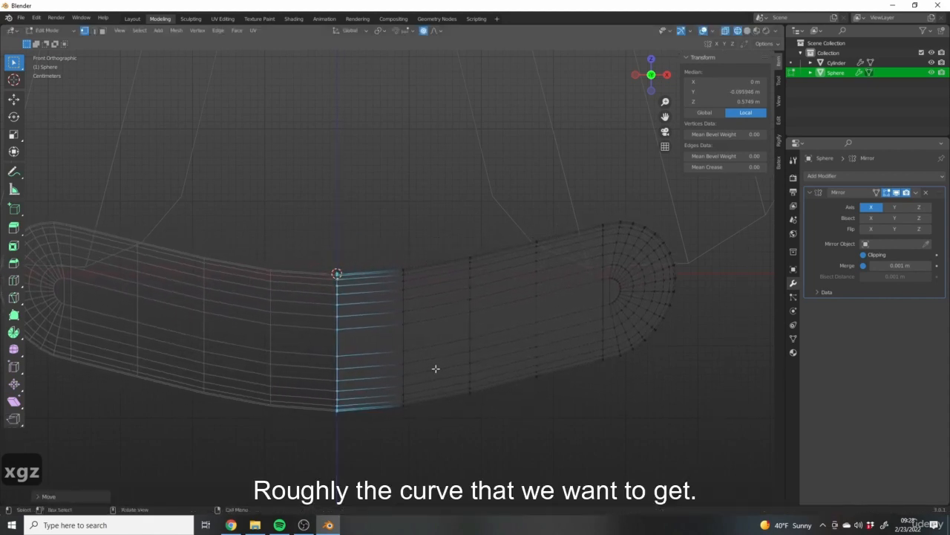
pyautogui.keyDown('alt'); pyautogui.click(536, 301); pyautogui.keyUp('alt')
pyautogui.press('g')
pyautogui.scroll(5, 558, 364)
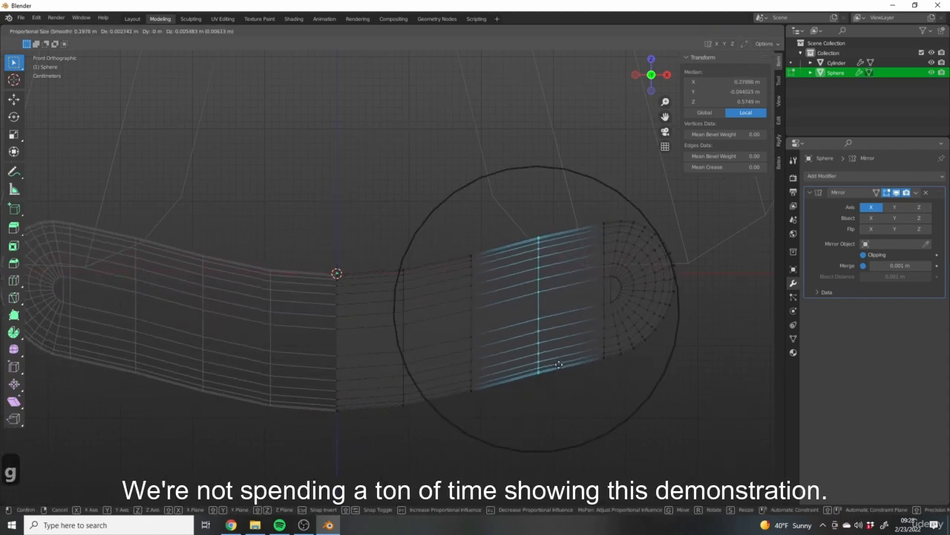
pyautogui.scroll(3, 559, 363)
pyautogui.rightClick(559, 371)
pyautogui.scroll(-4, 571, 353)
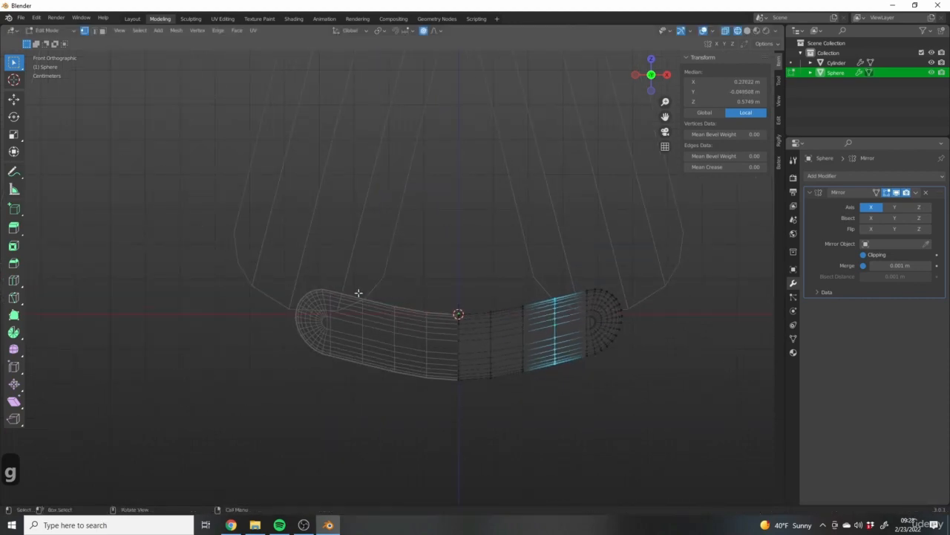
# - Lower the second and third edge loops out from the centre by about 0.01 m each with proportional editing
pyautogui.scroll(7, 529, 337)
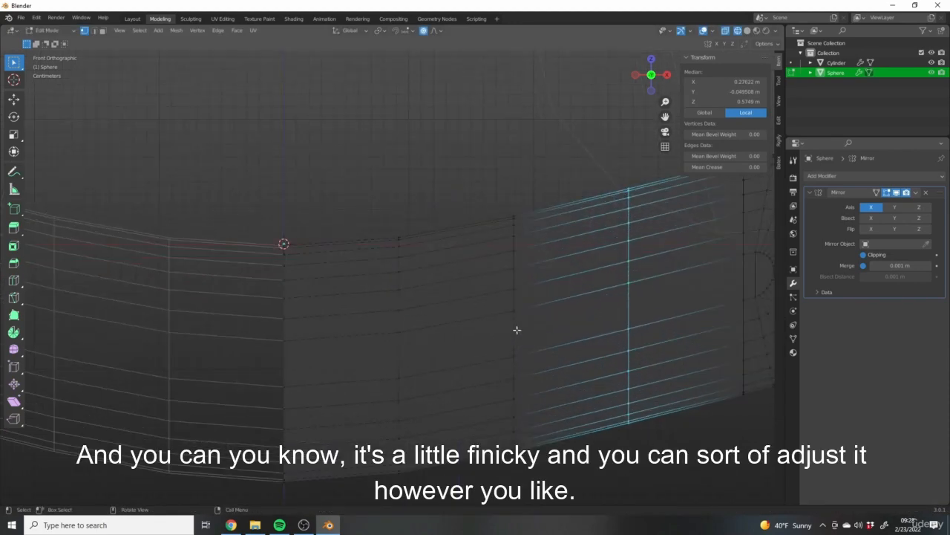
pyautogui.keyDown('alt'); pyautogui.click(516, 331); pyautogui.keyUp('alt')
pyautogui.keyDown('shift'); pyautogui.moveTo(555, 298); pyautogui.dragTo(465, 274, button='middle'); pyautogui.keyUp('shift')
pyautogui.press('g')
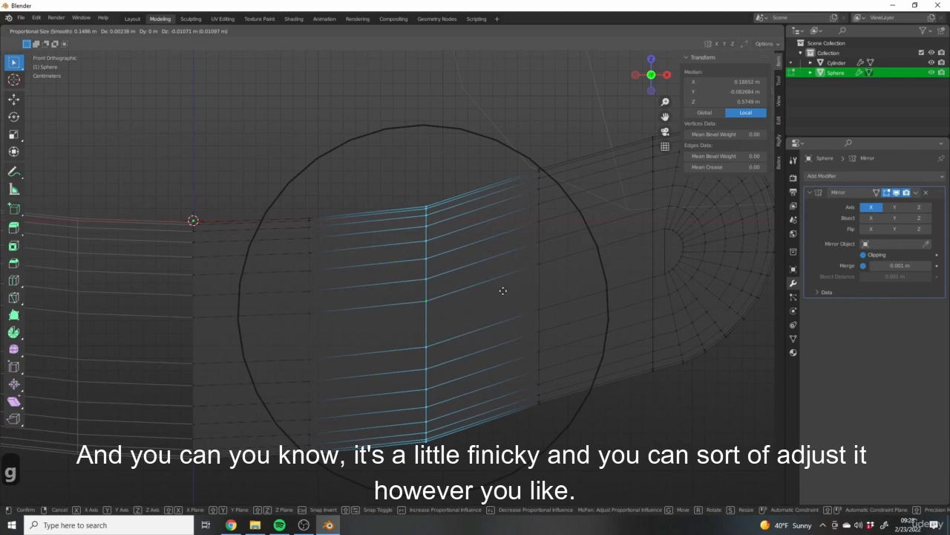
pyautogui.click(505, 294)
pyautogui.keyDown('alt'); pyautogui.click(538, 240); pyautogui.keyUp('alt')
pyautogui.keyDown('shift'); pyautogui.moveTo(565, 296); pyautogui.dragTo(530, 295, button='middle'); pyautogui.keyUp('shift')
pyautogui.press('g')
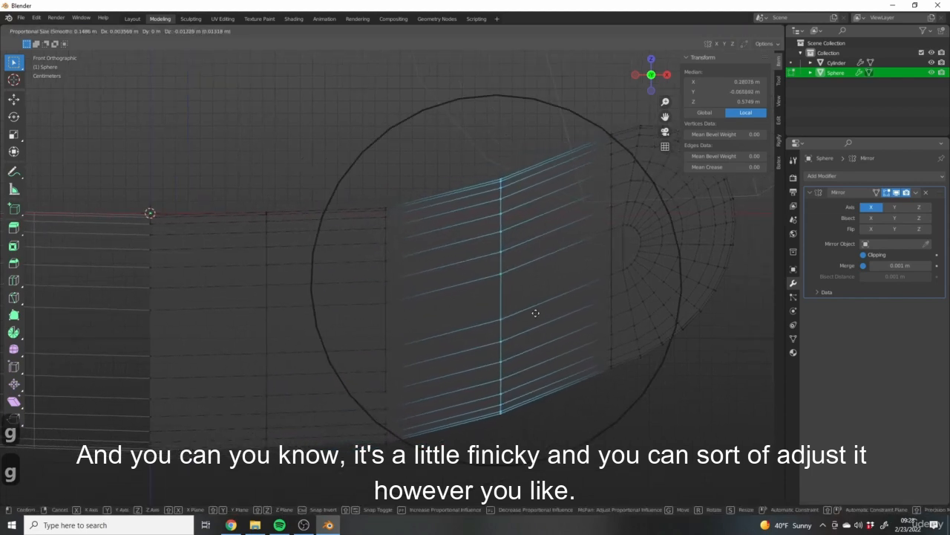
pyautogui.click(535, 313)
# - Rotate the edge loop beside the rounded end by about -21 degrees with proportional editing, and edge-slide it slightly
pyautogui.keyDown('alt'); pyautogui.click(612, 216); pyautogui.keyUp('alt')
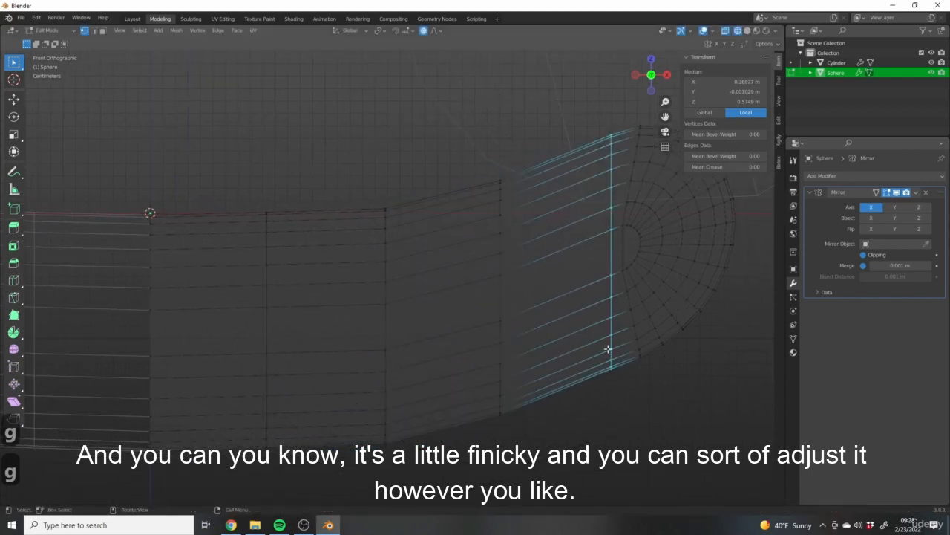
pyautogui.press('r')
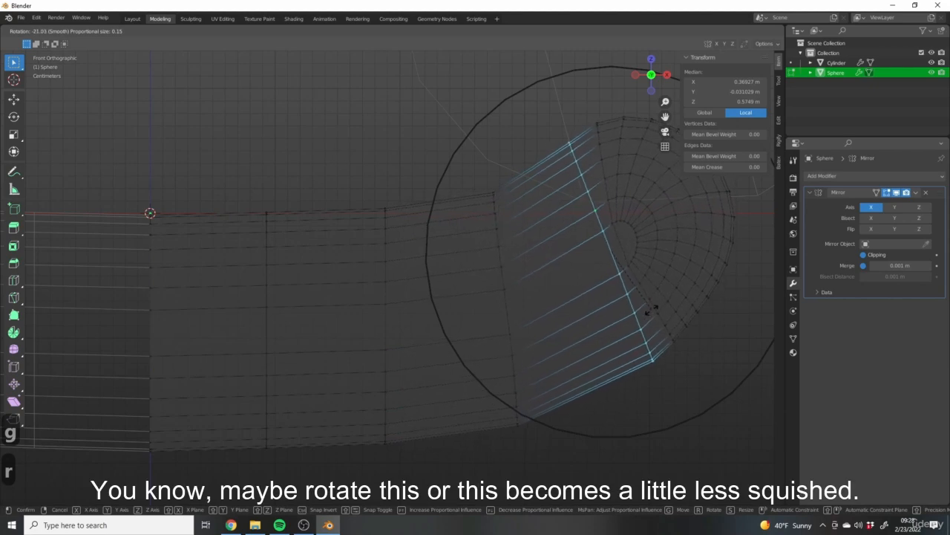
pyautogui.click(652, 311)
pyautogui.scroll(-3, 622, 169)
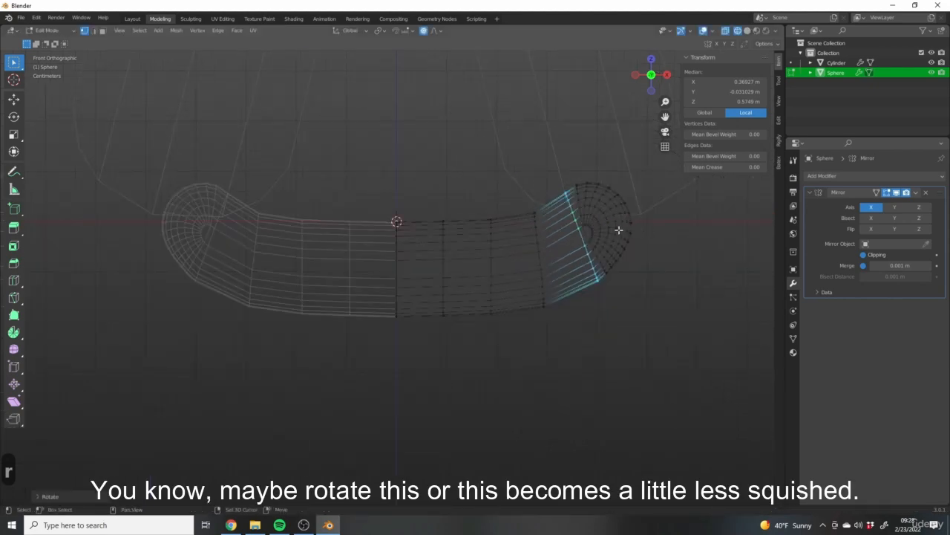
pyautogui.scroll(1, 592, 332)
pyautogui.press('g')
pyautogui.press('g')
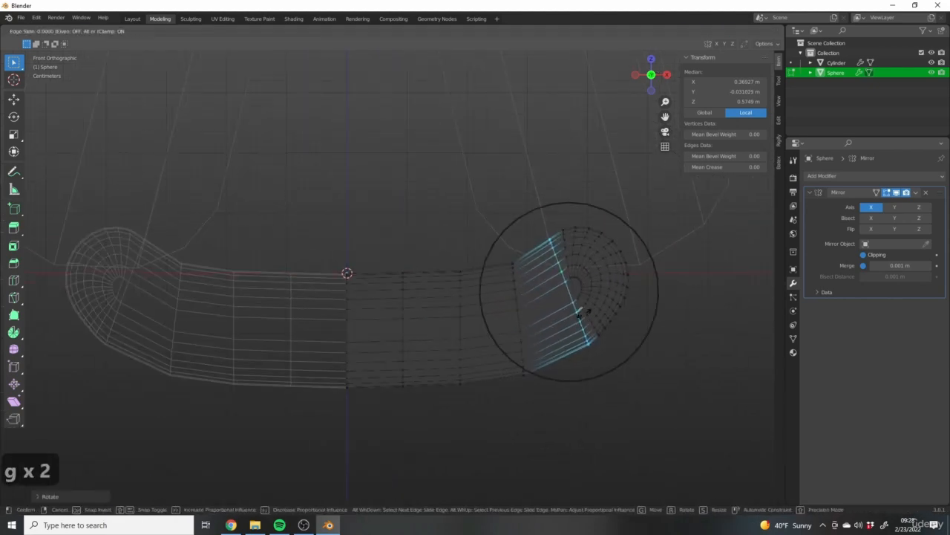
pyautogui.click(579, 321)
# - Return to Object Mode and display the mouth in solid shading
pyautogui.moveTo(641, 334); pyautogui.dragTo(589, 334, button='middle')
pyautogui.press('Tab')
pyautogui.press('z')
pyautogui.click(531, 336)
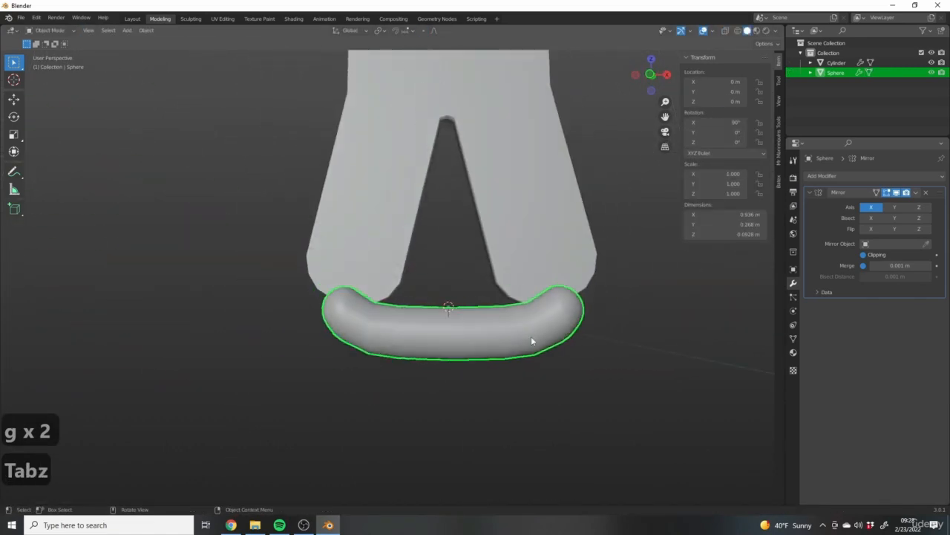
# - Lower the mouth's centre edge loop slightly along Z with proportional editing in Edit Mode
pyautogui.moveTo(531, 336)
pyautogui.mouseDown(button='middle')
pyautogui.moveTo(486, 346)
pyautogui.moveTo(489, 322)
pyautogui.moveTo(481, 336)
pyautogui.moveTo(446, 334)
pyautogui.moveTo(483, 324)
pyautogui.mouseUp(button='middle')
pyautogui.press('Tab')
pyautogui.keyDown('alt'); pyautogui.click(446, 335); pyautogui.keyUp('alt')
pyautogui.press('g')
pyautogui.press('z')
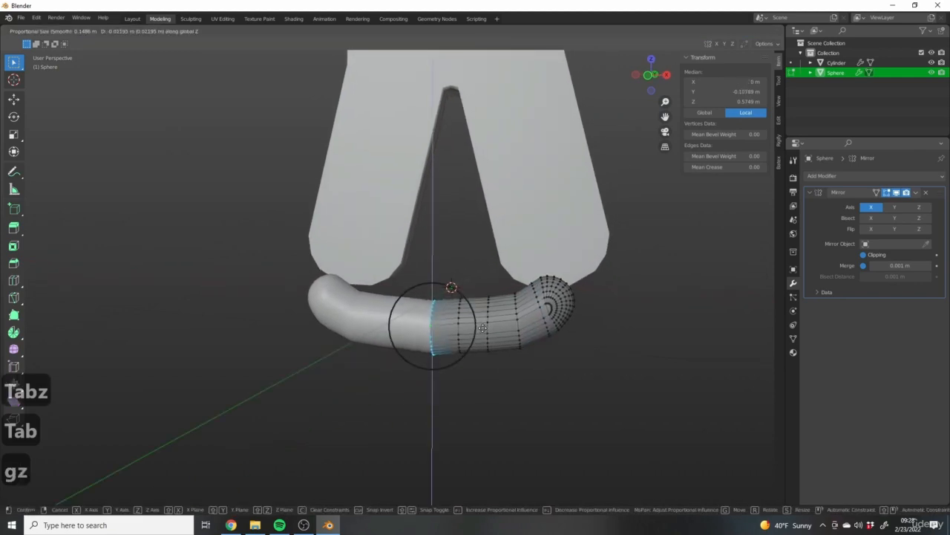
pyautogui.click(483, 330)
# - Lower the first and second edge loops out from the centre along Z, the second by about 0.02 m
pyautogui.keyDown('alt'); pyautogui.click(462, 330); pyautogui.keyUp('alt')
pyautogui.press('g')
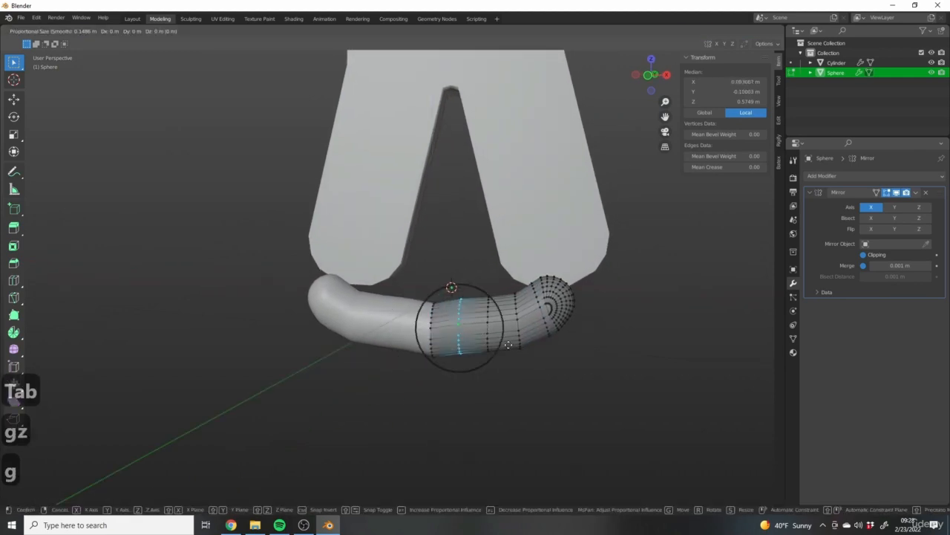
pyautogui.press('z')
pyautogui.click(508, 351)
pyautogui.keyDown('alt'); pyautogui.click(490, 335); pyautogui.keyUp('alt')
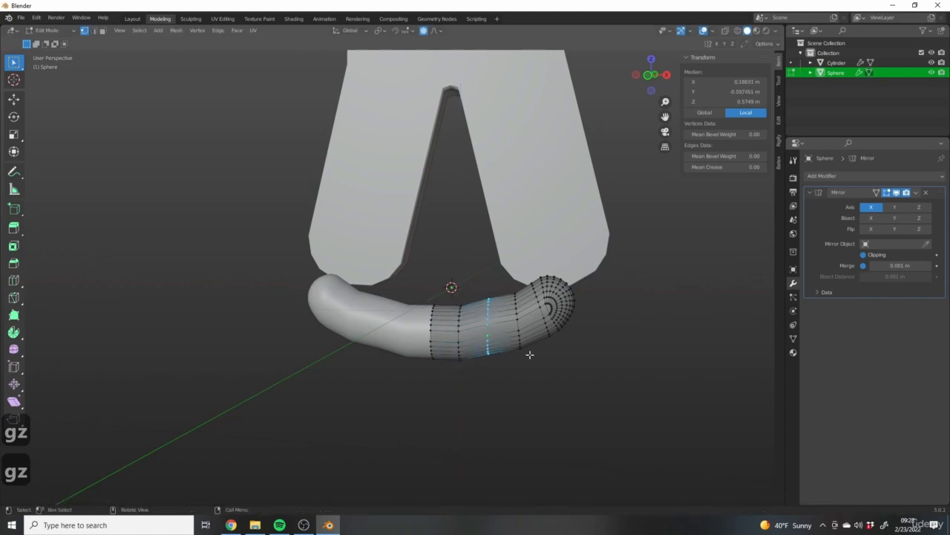
pyautogui.press('g')
pyautogui.press('z')
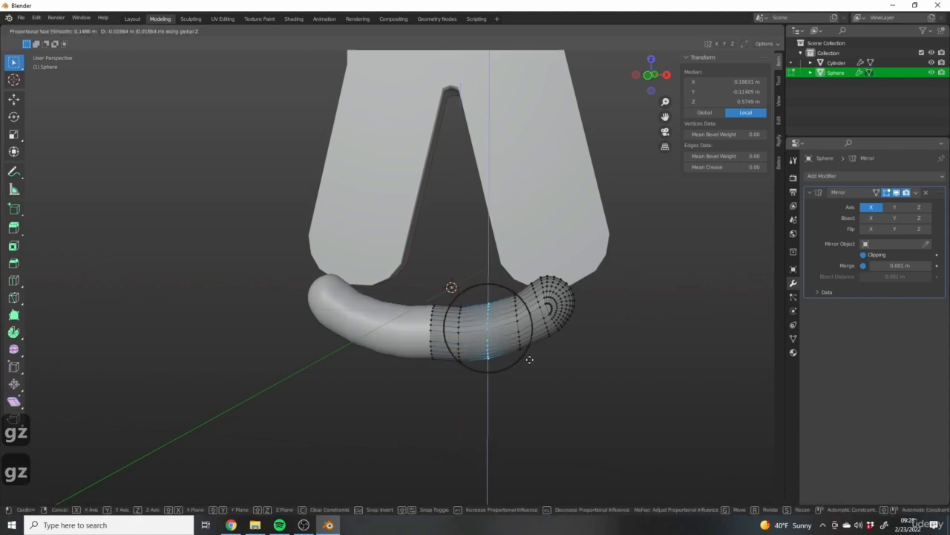
pyautogui.click(529, 359)
# - Select the mouth's centre edge loop and shift its surrounding geometry slightly along X with proportional editing
pyautogui.press('KP_1')
pyautogui.scroll(5, 463, 333)
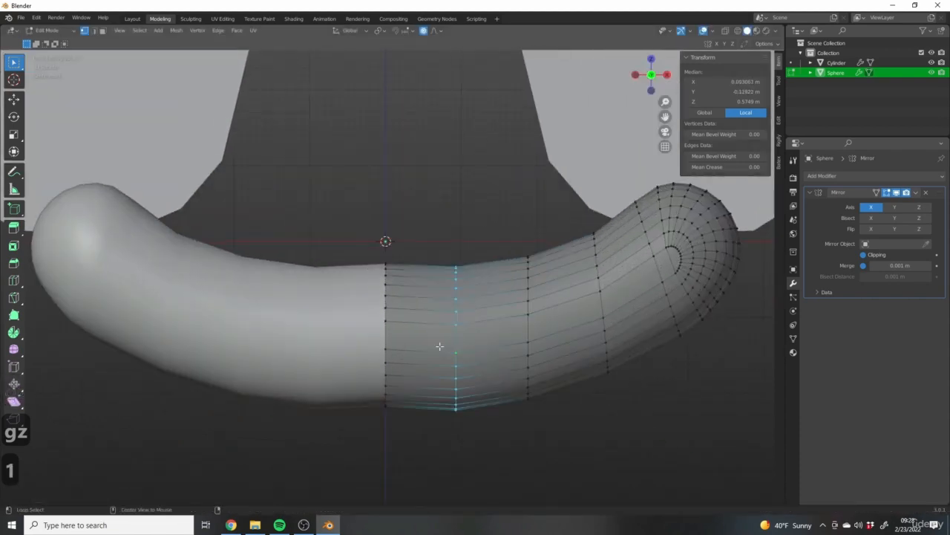
pyautogui.keyDown('alt'); pyautogui.click(385, 343); pyautogui.keyUp('alt')
pyautogui.keyDown('shift'); pyautogui.moveTo(456, 366); pyautogui.dragTo(455, 329, button='middle'); pyautogui.keyUp('shift')
pyautogui.press('g')
pyautogui.press('x')
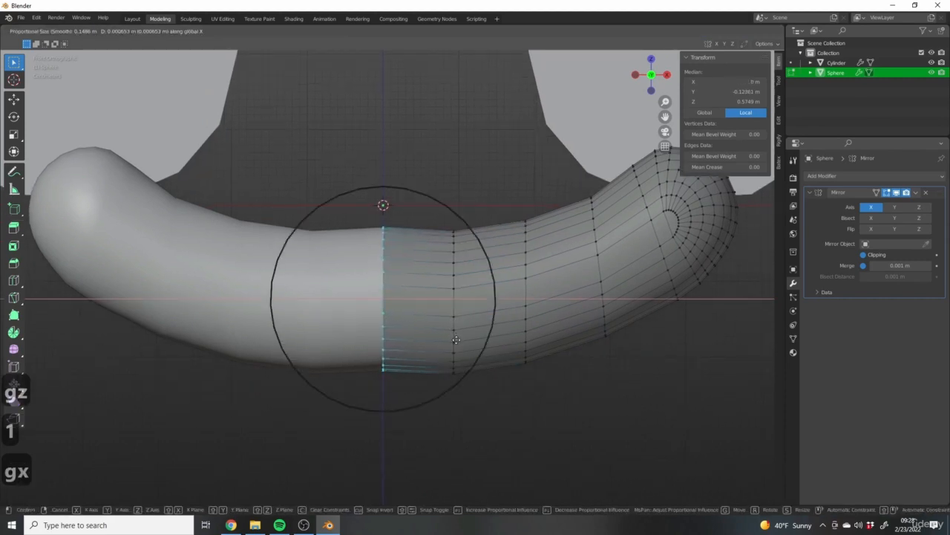
pyautogui.click(456, 339)
# - Lower the mouth's centre edge loop slightly along Z with proportional editing, and return to Object Mode
pyautogui.press('f')
pyautogui.press('g')
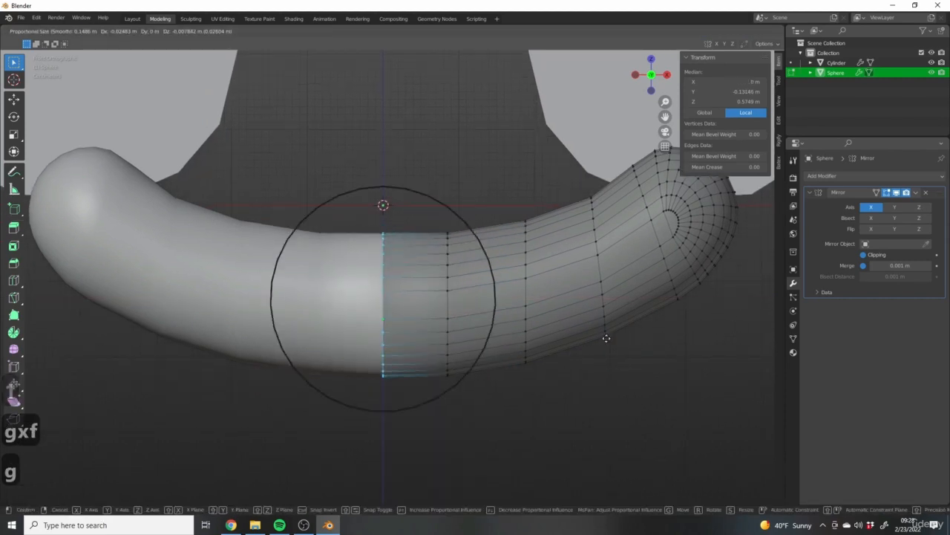
pyautogui.press('z')
pyautogui.click(609, 343)
pyautogui.scroll(-5, 598, 342)
pyautogui.press('Tab')
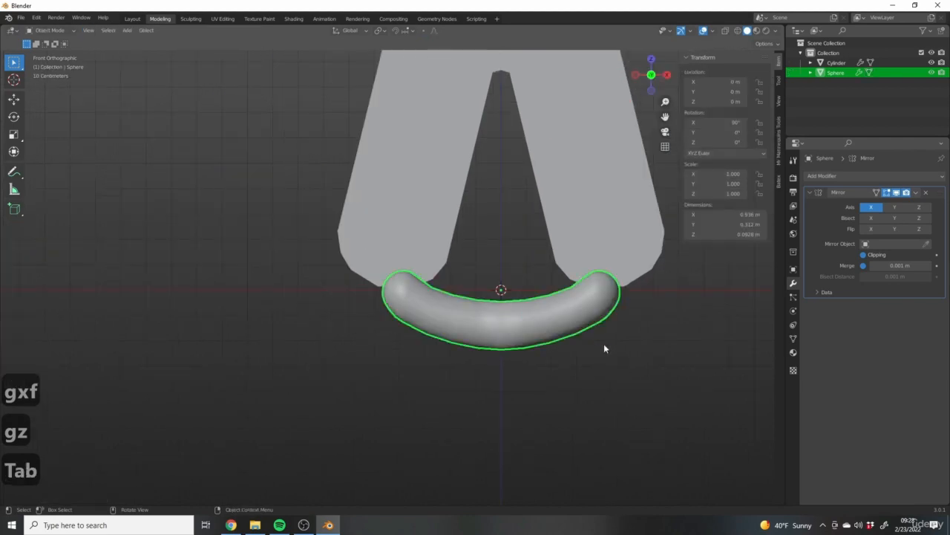
# - Move the mouth up along Z to about 2.2 m at the lower face and scale it down to about 0.59
pyautogui.keyDown('shift'); pyautogui.moveTo(603, 343); pyautogui.dragTo(507, 425, button='middle'); pyautogui.keyUp('shift')
pyautogui.scroll(-5, 506, 419)
pyautogui.press('g')
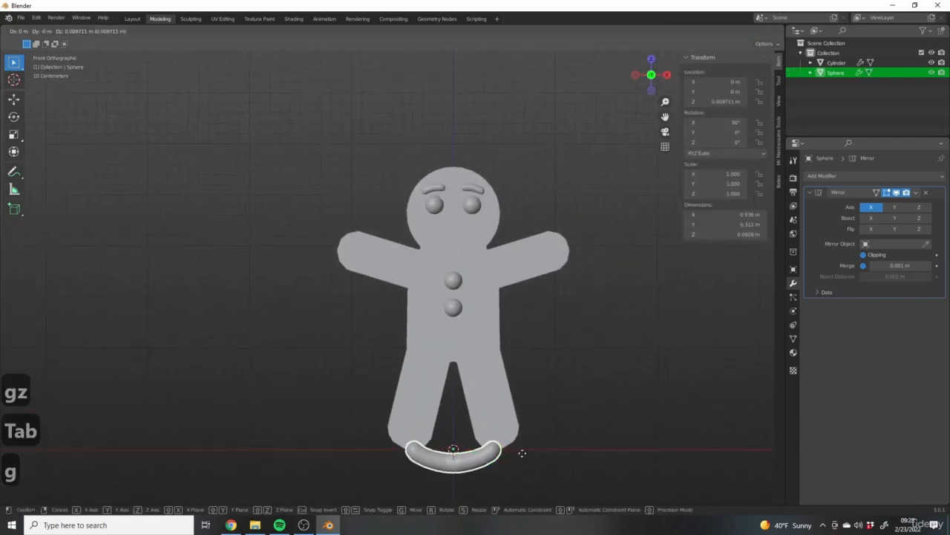
pyautogui.press('z')
pyautogui.click(509, 223)
pyautogui.keyDown('shift'); pyautogui.moveTo(598, 250); pyautogui.dragTo(622, 311, button='middle'); pyautogui.keyUp('shift')
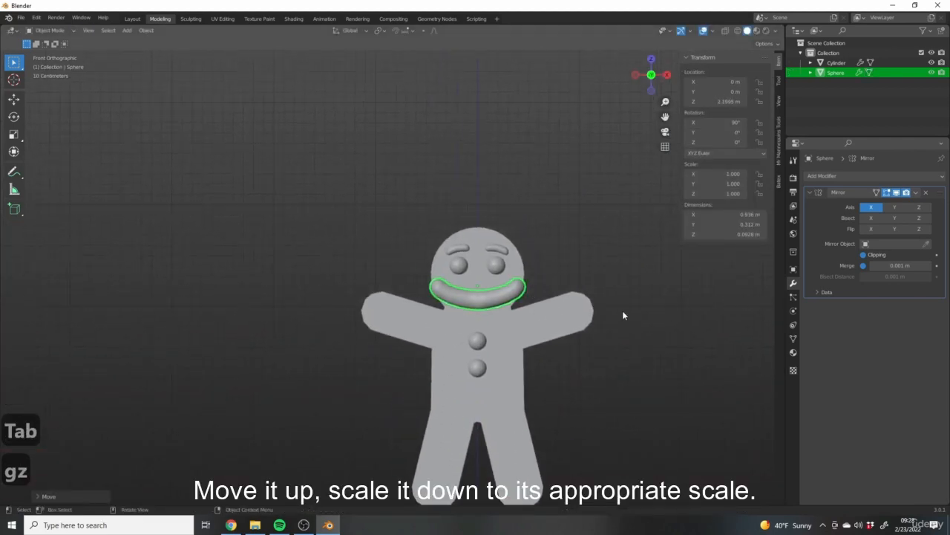
pyautogui.press('s')
pyautogui.click(544, 294)
# - Move the mouth along Y to about 0.234 m so that it sits on the front surface of the face
pyautogui.moveTo(544, 294); pyautogui.dragTo(574, 306, button='middle')
pyautogui.scroll(5, 487, 310)
pyautogui.press('Tab')
pyautogui.press('Tab')
pyautogui.moveTo(573, 306); pyautogui.dragTo(479, 332, button='middle')
pyautogui.click(528, 326)
pyautogui.click(456, 327)
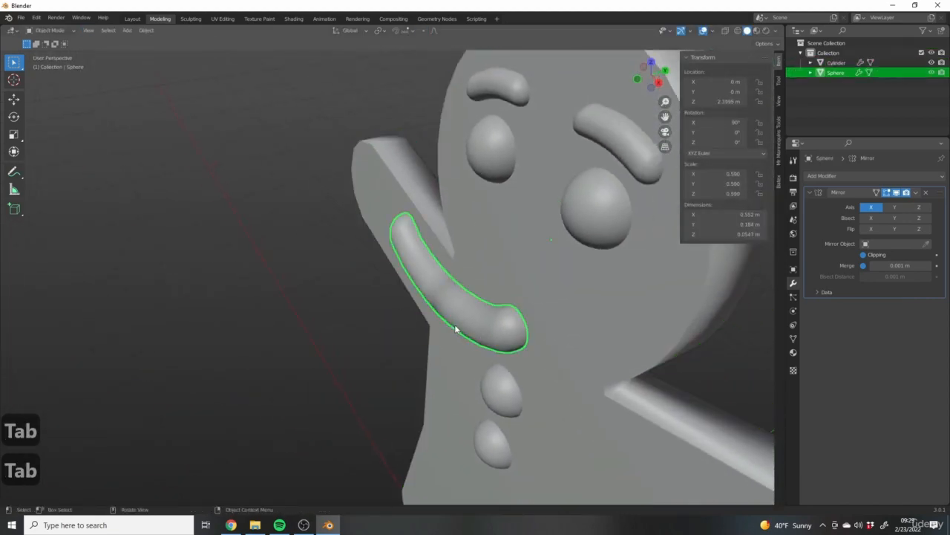
pyautogui.press('g')
pyautogui.press('y')
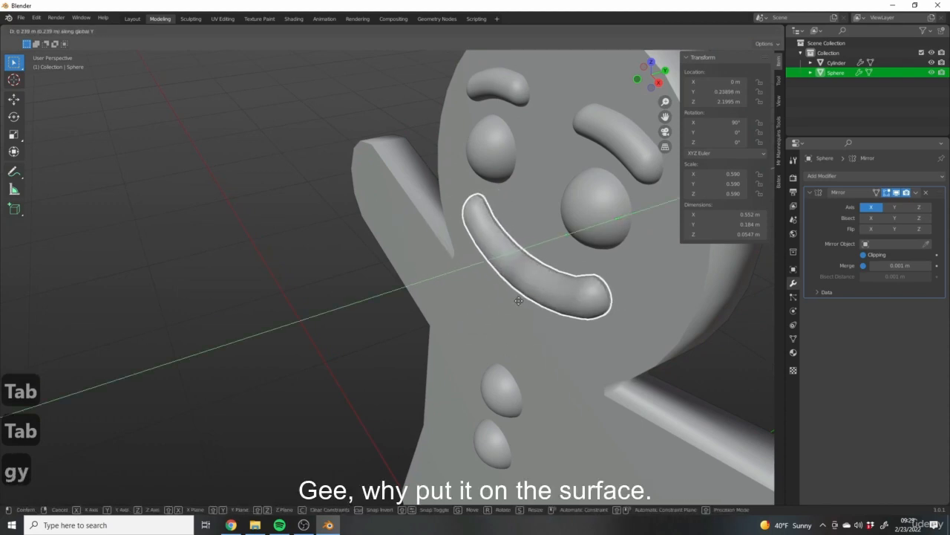
pyautogui.click(490, 312)
# - Examine the mouth's size and placement relative to the whole gingerbread man
pyautogui.scroll(-3, 490, 312)
pyautogui.moveTo(490, 312); pyautogui.dragTo(626, 334, button='middle')
pyautogui.press('Tab')
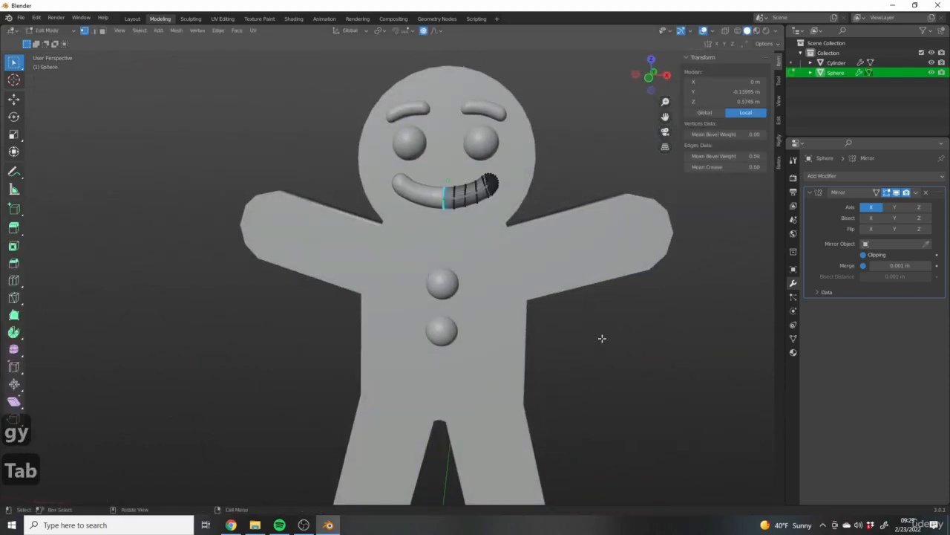
pyautogui.press('Tab')
pyautogui.scroll(-2, 646, 339)
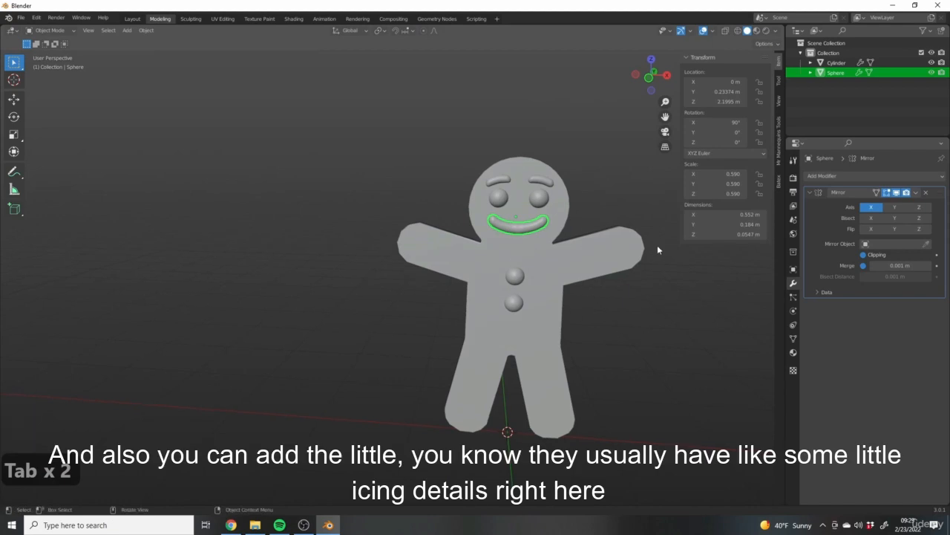
pyautogui.scroll(4, 566, 273)
pyautogui.scroll(-1, 603, 212)
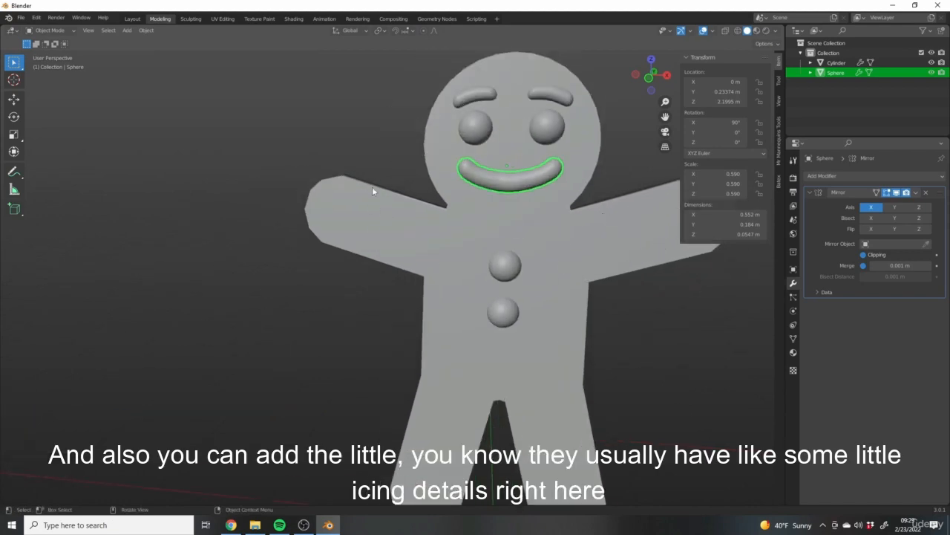
pyautogui.scroll(-3, 548, 434)
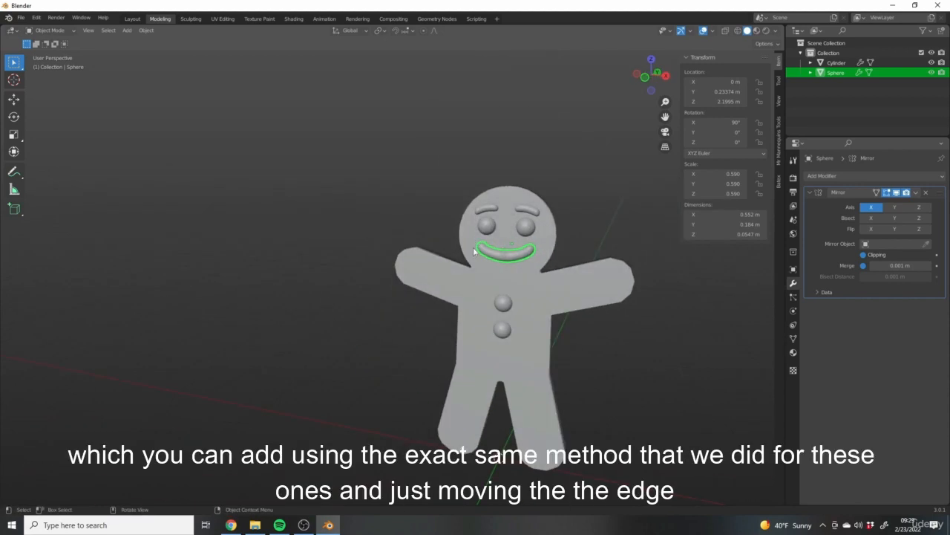
# - Select the gingerbread body and enter Edit Mode with edge selection
pyautogui.click(504, 268)
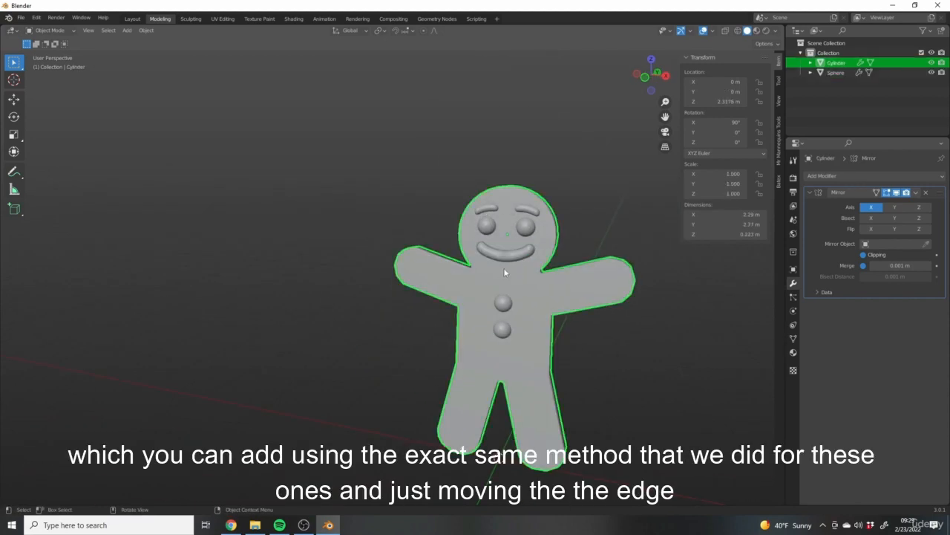
pyautogui.scroll(2, 489, 265)
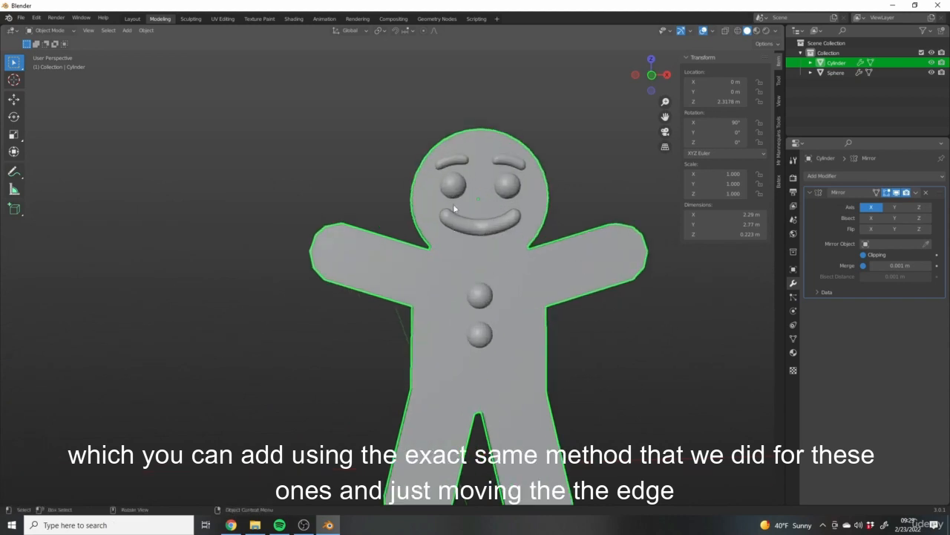
pyautogui.keyDown('shift'); pyautogui.moveTo(506, 236); pyautogui.dragTo(531, 275, button='middle'); pyautogui.keyUp('shift')
pyautogui.scroll(-3, 566, 327)
pyautogui.keyDown('shift'); pyautogui.moveTo(645, 355); pyautogui.dragTo(535, 313, button='middle'); pyautogui.keyUp('shift')
pyautogui.moveTo(587, 301); pyautogui.dragTo(282, 72, button='middle')
pyautogui.press('Tab')
pyautogui.press('2')
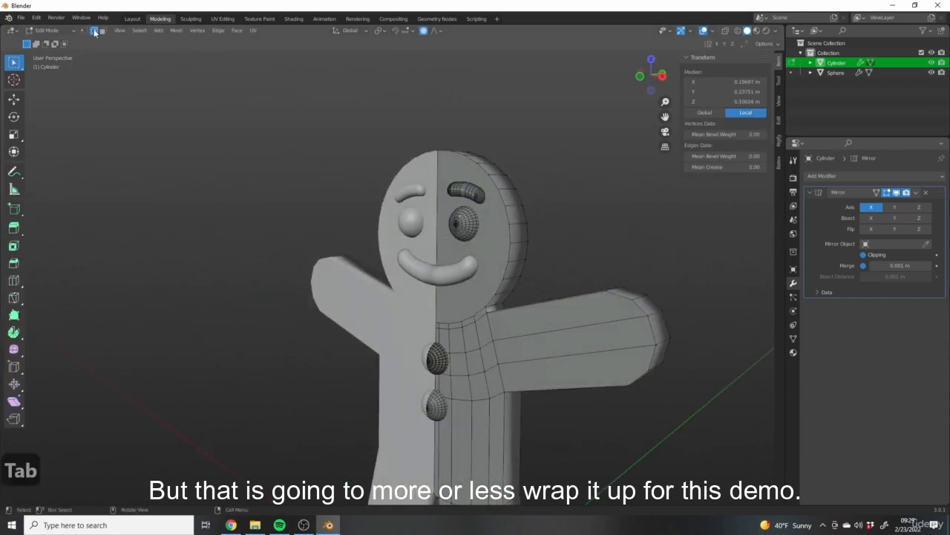
# - Select the front outline edges of the head and add the front edges along the top of the arm
pyautogui.keyDown('alt'); pyautogui.click(490, 181); pyautogui.keyUp('alt')
pyautogui.moveTo(490, 181); pyautogui.dragTo(545, 227, button='middle')
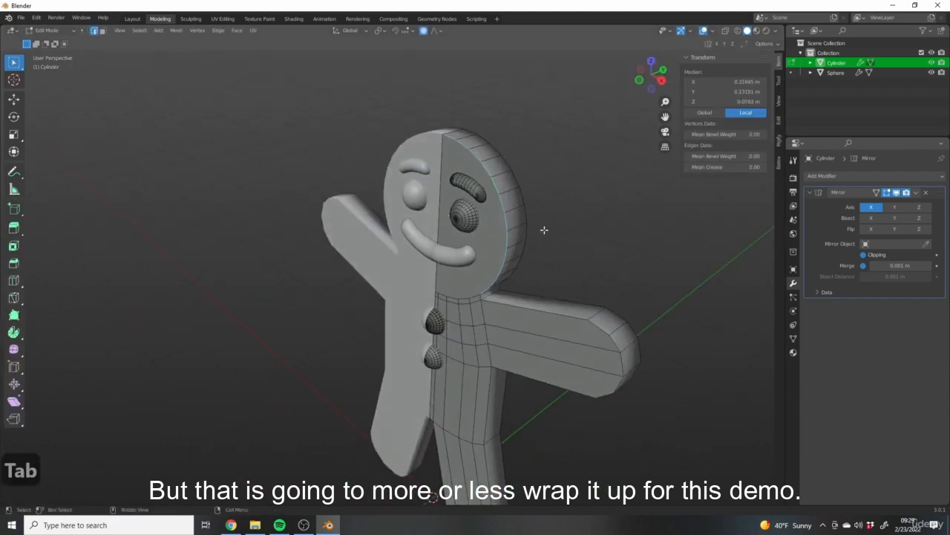
pyautogui.keyDown('alt'); pyautogui.keyDown('shift'); pyautogui.click(502, 302); pyautogui.keyUp('shift'); pyautogui.keyUp('alt')
pyautogui.scroll(3, 445, 286)
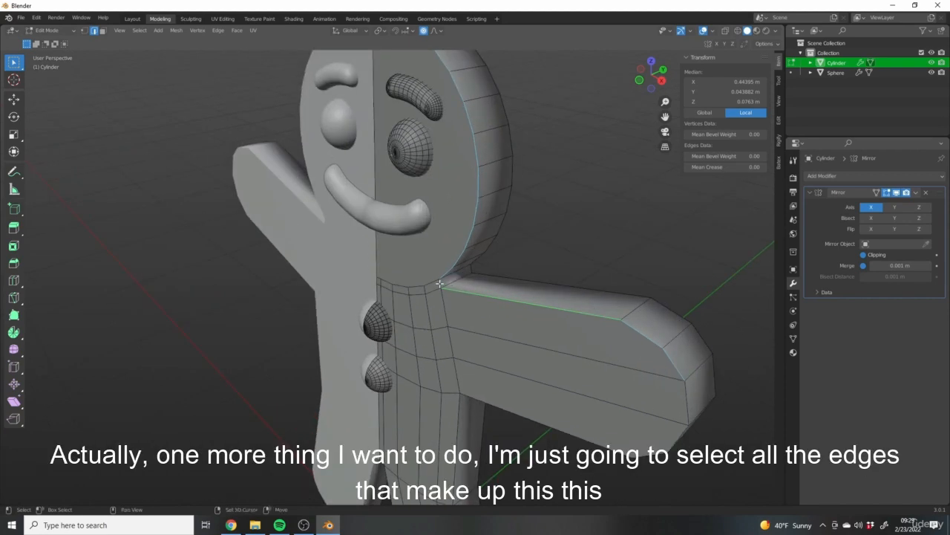
pyautogui.scroll(-2, 461, 193)
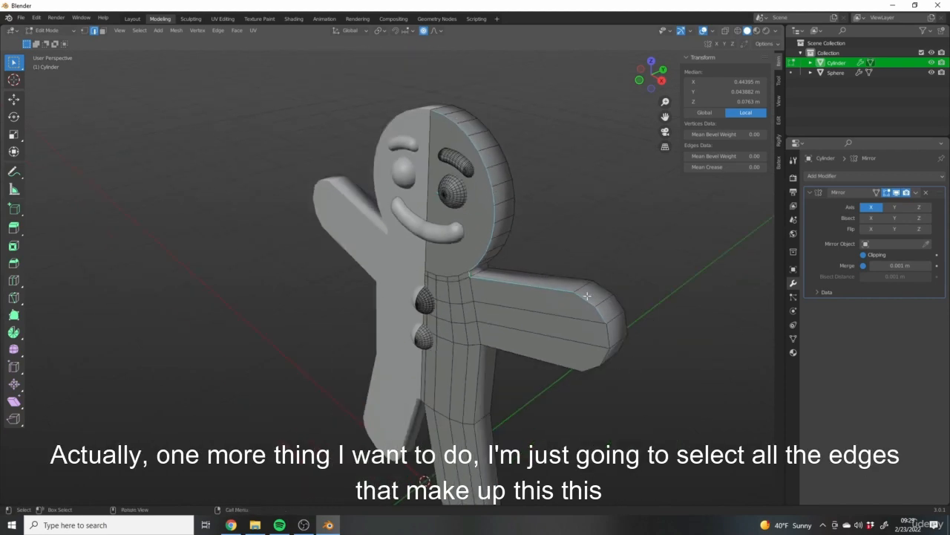
pyautogui.moveTo(505, 386); pyautogui.dragTo(520, 170, button='middle')
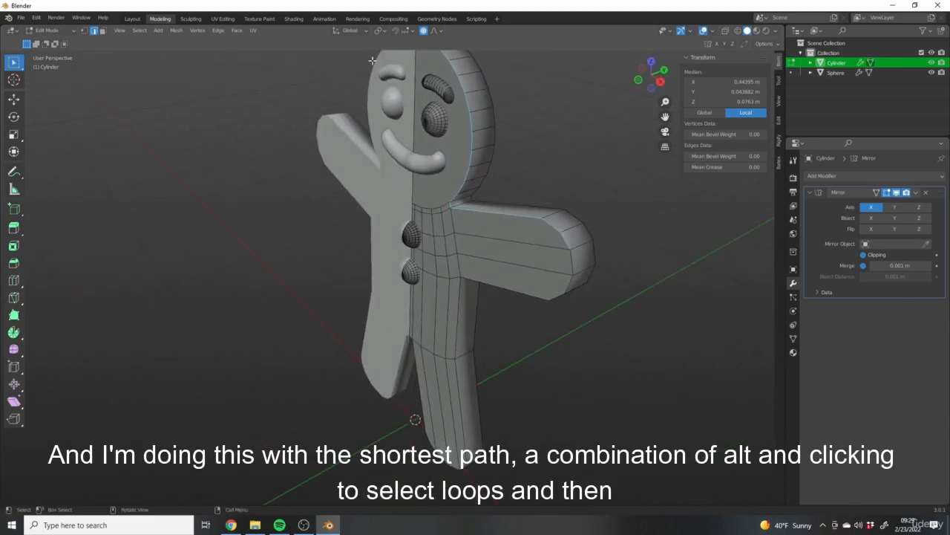
pyautogui.moveTo(460, 143); pyautogui.dragTo(562, 145, button='middle')
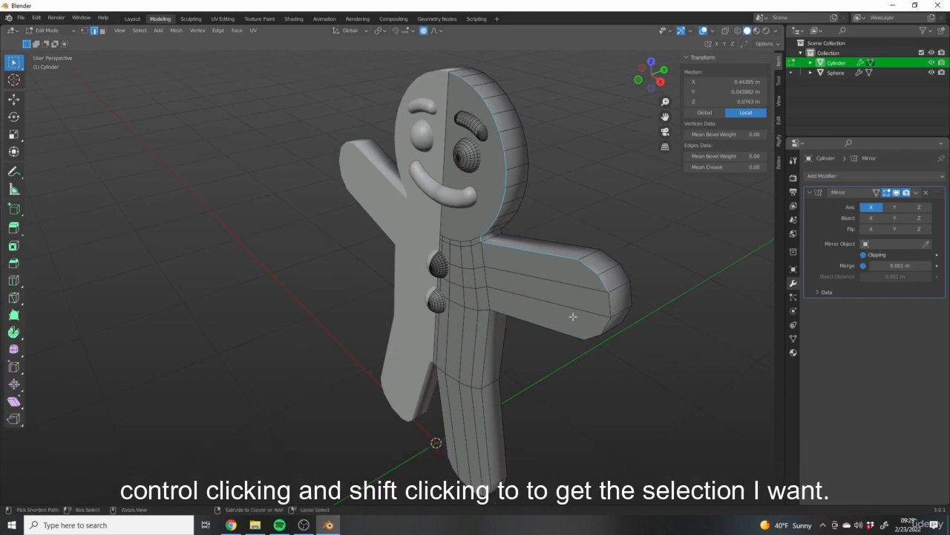
# - Make the front edge at the arm's rounded end active and extend the selection by shortest path to the arm's underside
pyautogui.keyDown('shift'); pyautogui.click(606, 286); pyautogui.keyUp('shift')
pyautogui.moveTo(606, 287); pyautogui.dragTo(545, 258, button='middle')
pyautogui.scroll(3, 529, 251)
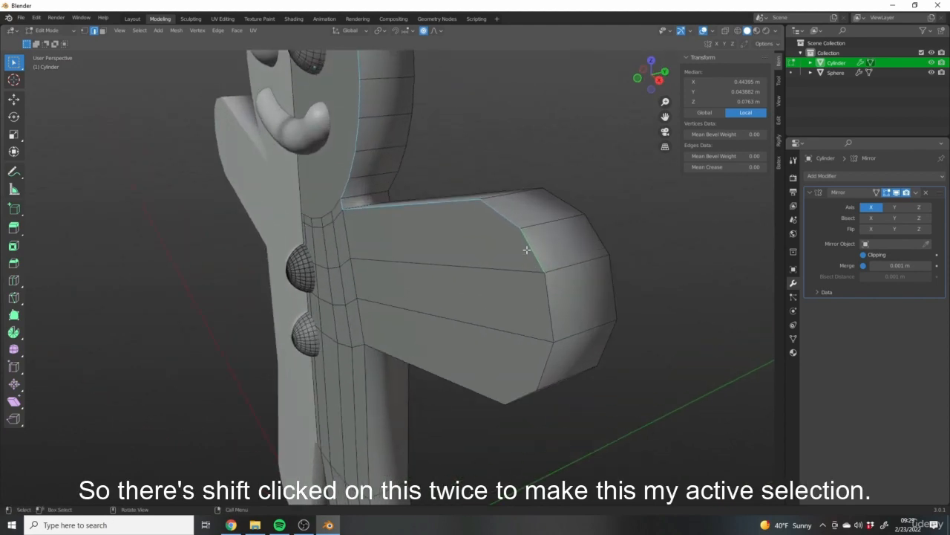
pyautogui.keyDown('shift'); pyautogui.click(526, 254); pyautogui.keyUp('shift')
pyautogui.keyDown('shift'); pyautogui.click(527, 255); pyautogui.keyUp('shift')
pyautogui.scroll(-4, 494, 287)
pyautogui.moveTo(509, 240); pyautogui.dragTo(462, 259, button='middle')
pyautogui.keyDown('ctrl'); pyautogui.click(465, 241); pyautogui.keyUp('ctrl')
# - Extend the front outline selection by shortest path down the outer leg, around the foot and up the inner leg to the crotch
pyautogui.keyDown('shift'); pyautogui.moveTo(492, 295); pyautogui.dragTo(486, 186, button='middle'); pyautogui.keyUp('shift')
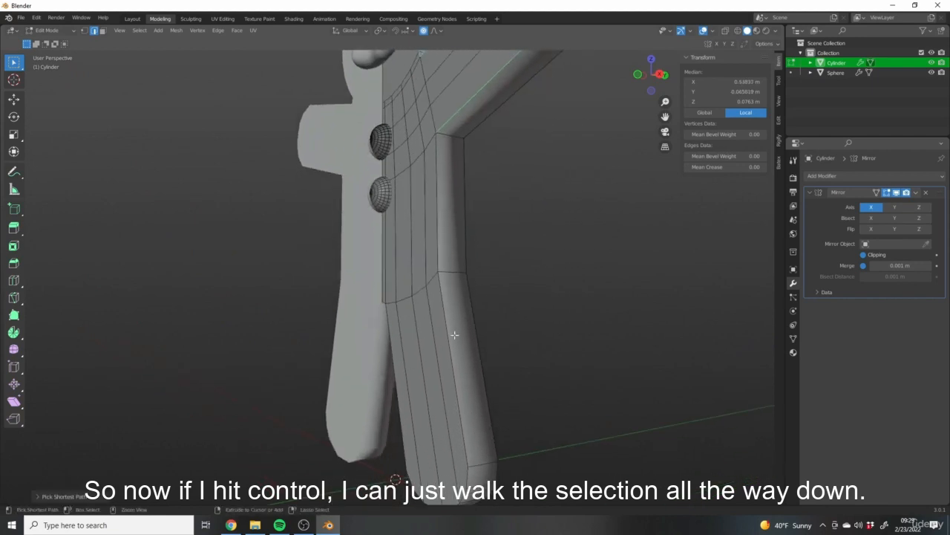
pyautogui.keyDown('ctrl'); pyautogui.click(454, 334); pyautogui.keyUp('ctrl')
pyautogui.keyDown('shift'); pyautogui.moveTo(519, 388); pyautogui.dragTo(625, 254, button='middle'); pyautogui.keyUp('shift')
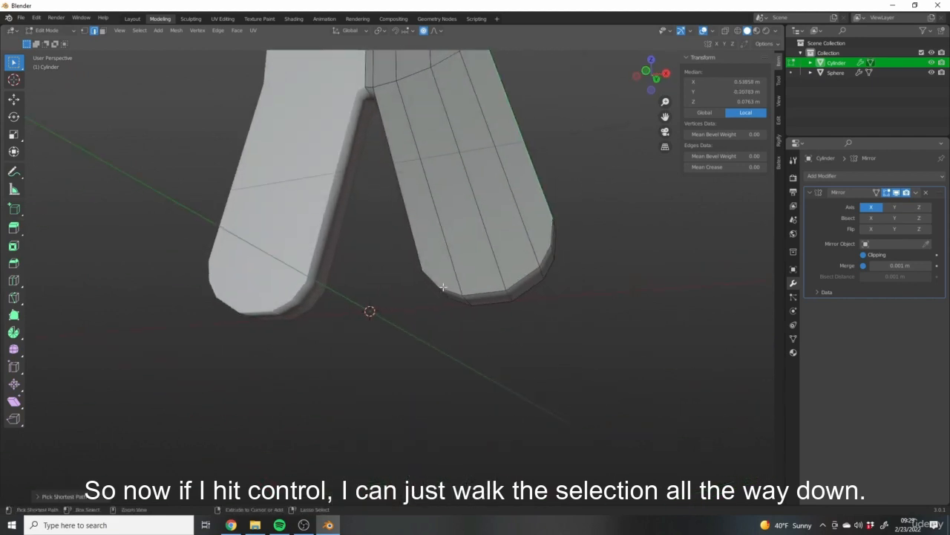
pyautogui.keyDown('ctrl'); pyautogui.click(441, 288); pyautogui.keyUp('ctrl')
pyautogui.moveTo(440, 289); pyautogui.dragTo(439, 236, button='middle')
pyautogui.keyDown('ctrl'); pyautogui.click(376, 97); pyautogui.keyUp('ctrl')
pyautogui.keyDown('ctrl'); pyautogui.click(361, 80); pyautogui.keyUp('ctrl')
# - Bevel the selected front outline edges of the body slightly, and return to Object Mode
pyautogui.moveTo(557, 155); pyautogui.dragTo(485, 155, button='middle')
pyautogui.scroll(-5, 514, 126)
pyautogui.keyDown('shift'); pyautogui.moveTo(514, 126); pyautogui.dragTo(525, 231, button='middle'); pyautogui.keyUp('shift')
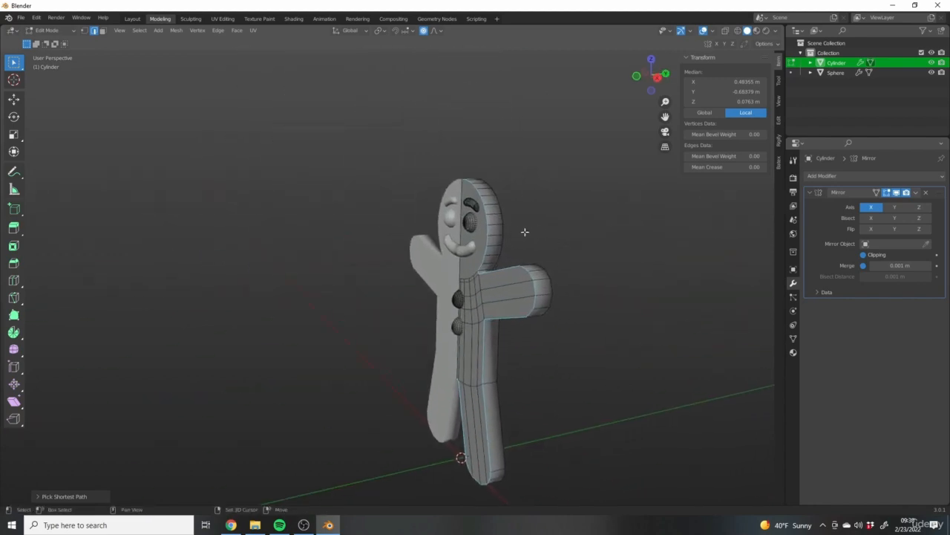
pyautogui.scroll(3, 526, 233)
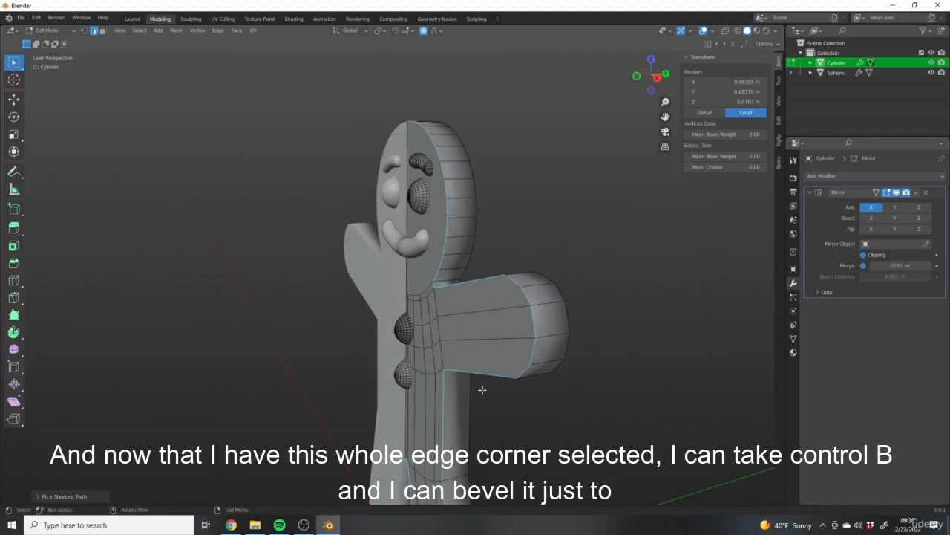
pyautogui.keyDown('shift'); pyautogui.moveTo(498, 396); pyautogui.dragTo(434, 238, button='middle'); pyautogui.keyUp('shift')
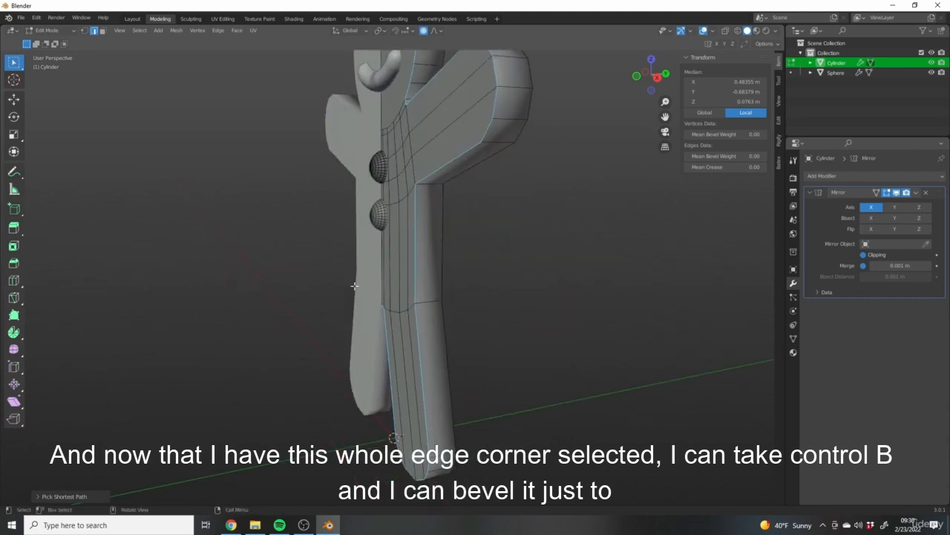
pyautogui.moveTo(354, 286); pyautogui.dragTo(523, 173, button='middle')
pyautogui.hotkey('ctrl', 'b')
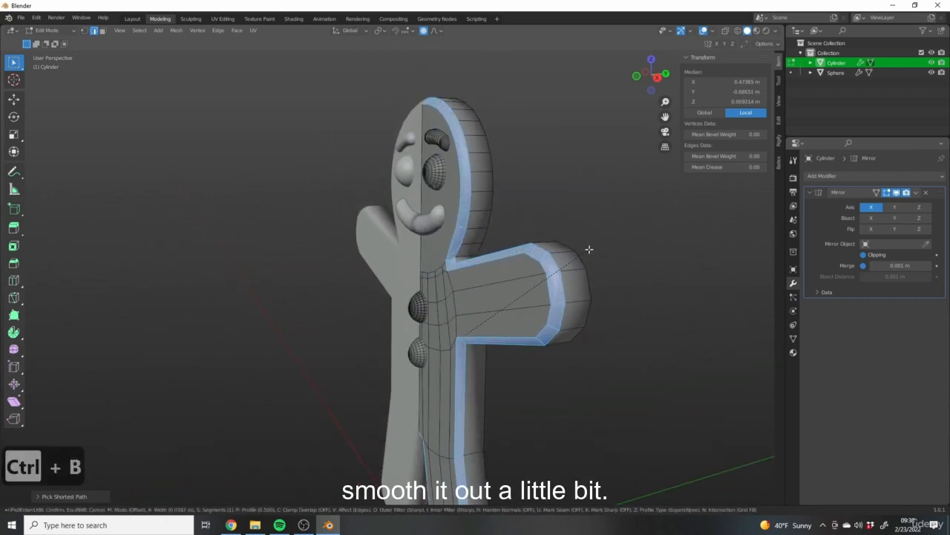
pyautogui.click(590, 249)
pyautogui.press('Tab')
# - Examine the finished gingerbread man and its bevelled outline from the front and at an angle
pyautogui.scroll(-3, 507, 286)
pyautogui.moveTo(500, 274); pyautogui.dragTo(542, 295, button='middle')
pyautogui.press('1')
pyautogui.scroll(-1, 404, 276)
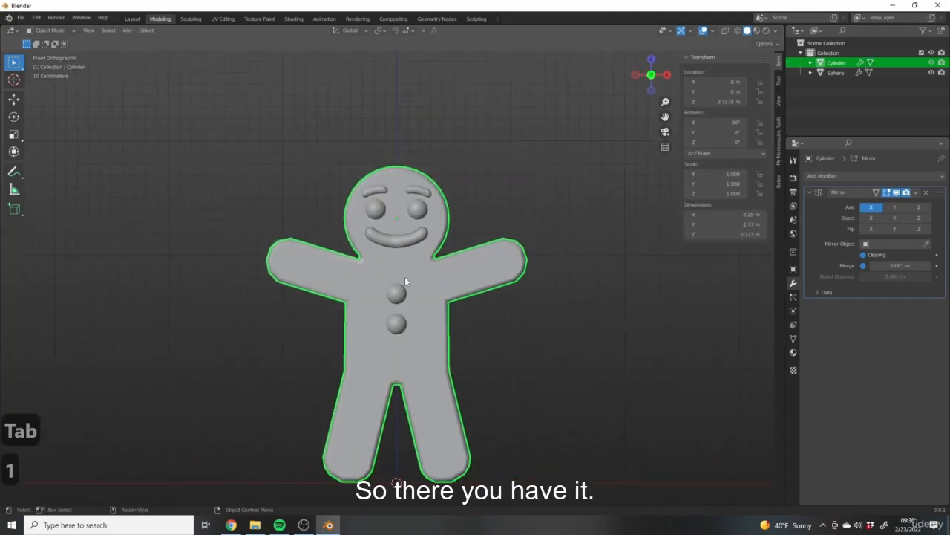
pyautogui.scroll(-3, 479, 242)
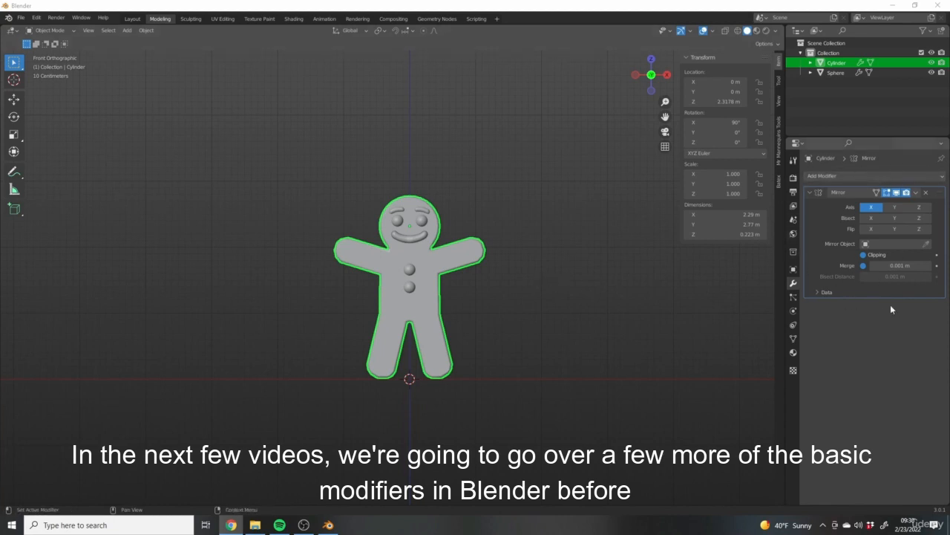
pyautogui.moveTo(428, 249); pyautogui.dragTo(406, 282, button='middle')
pyautogui.scroll(5, 406, 282)
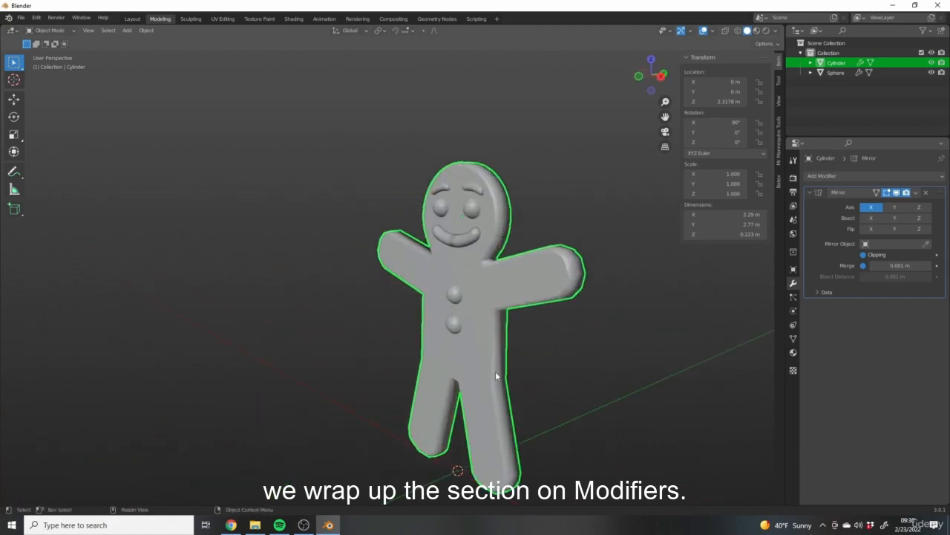
pyautogui.scroll(-3, 449, 275)
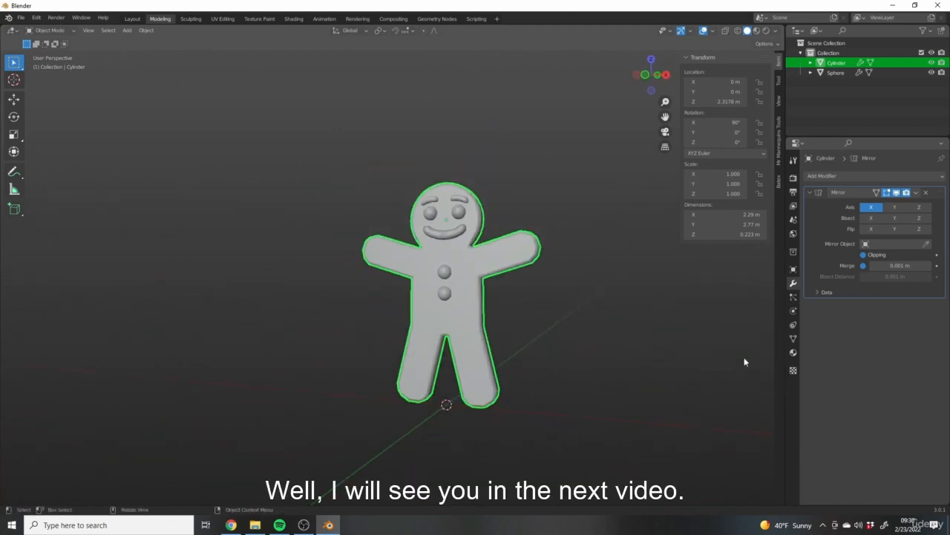